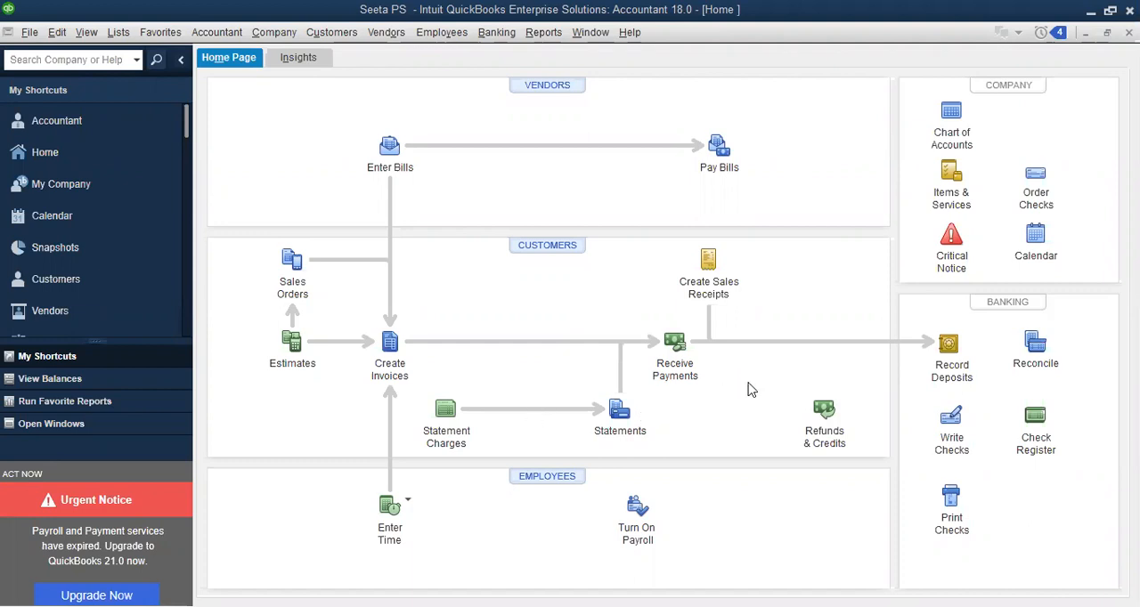
{"action": "left_click", "coordinate": [709, 260]}
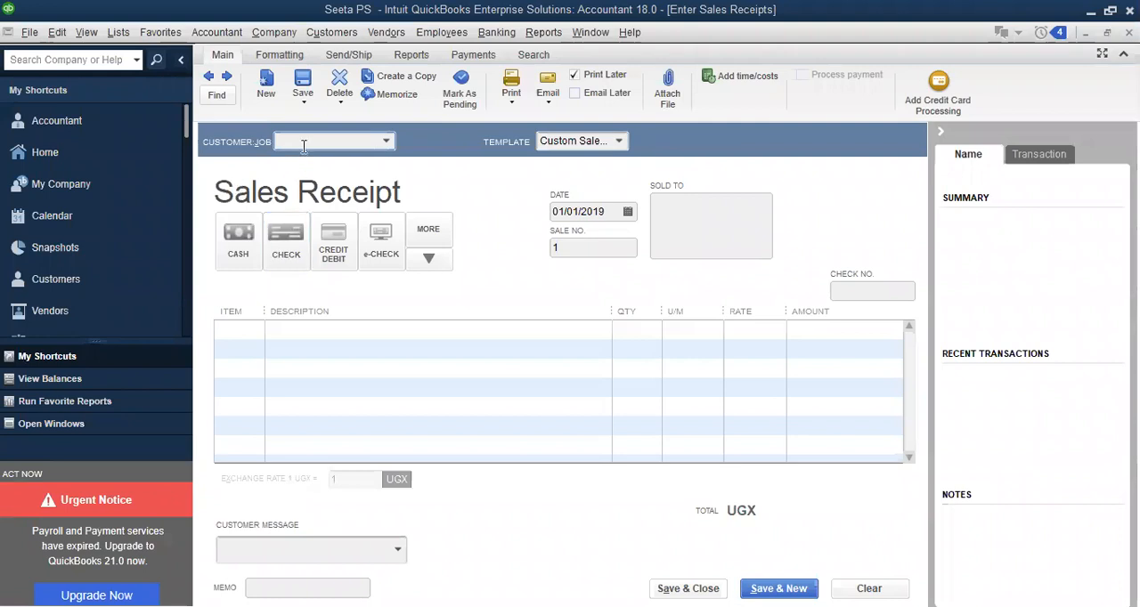
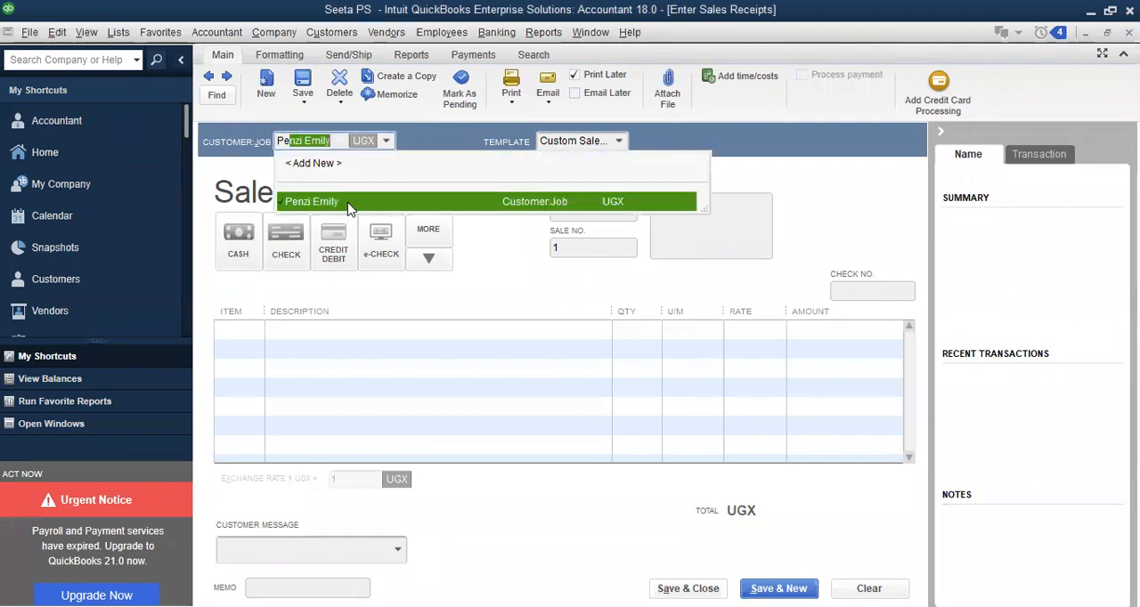
{"action": "left_click", "coordinate": [347, 203]}
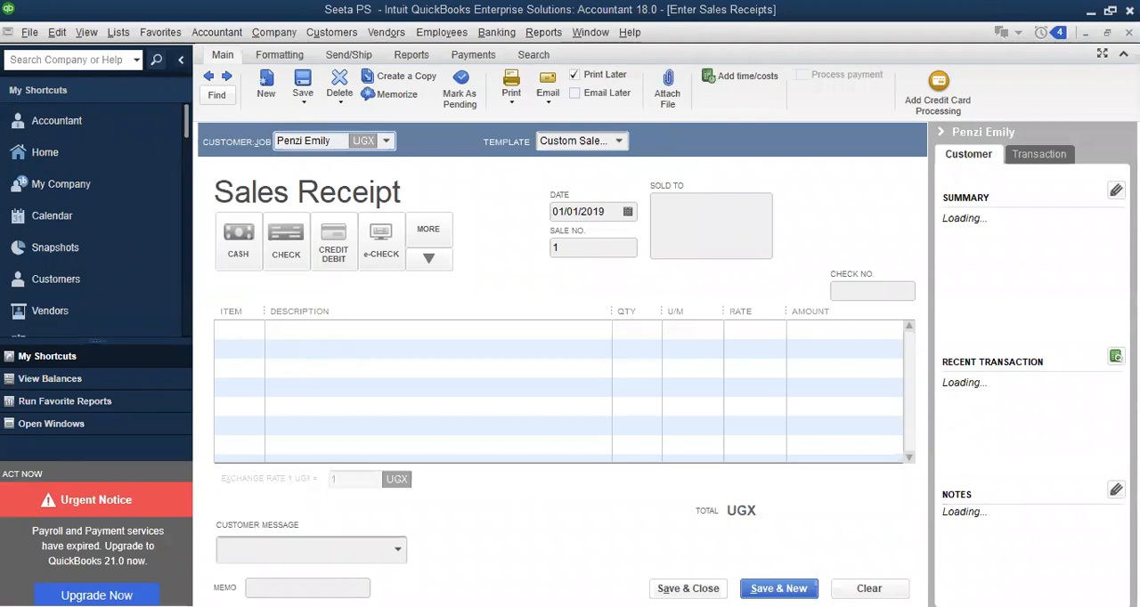
{"action": "left_click", "coordinate": [570, 205]}
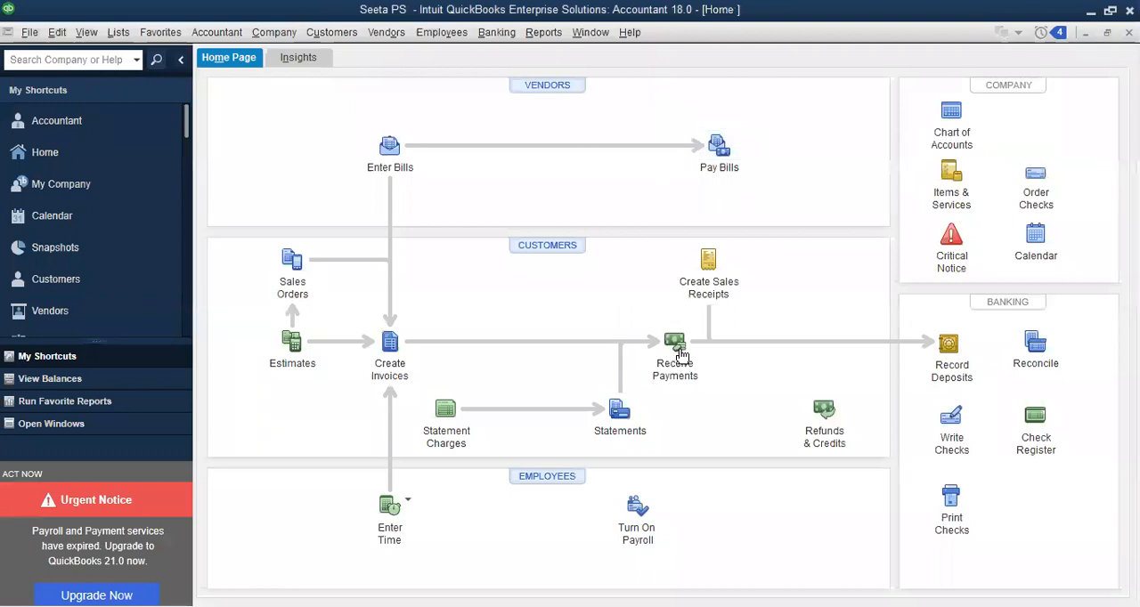
Start a customer payment, select the first paying customer, and apply 55,000 UGX to their open invoice, keeping automatic payment calculation
{"action": "left_click", "coordinate": [675, 344]}
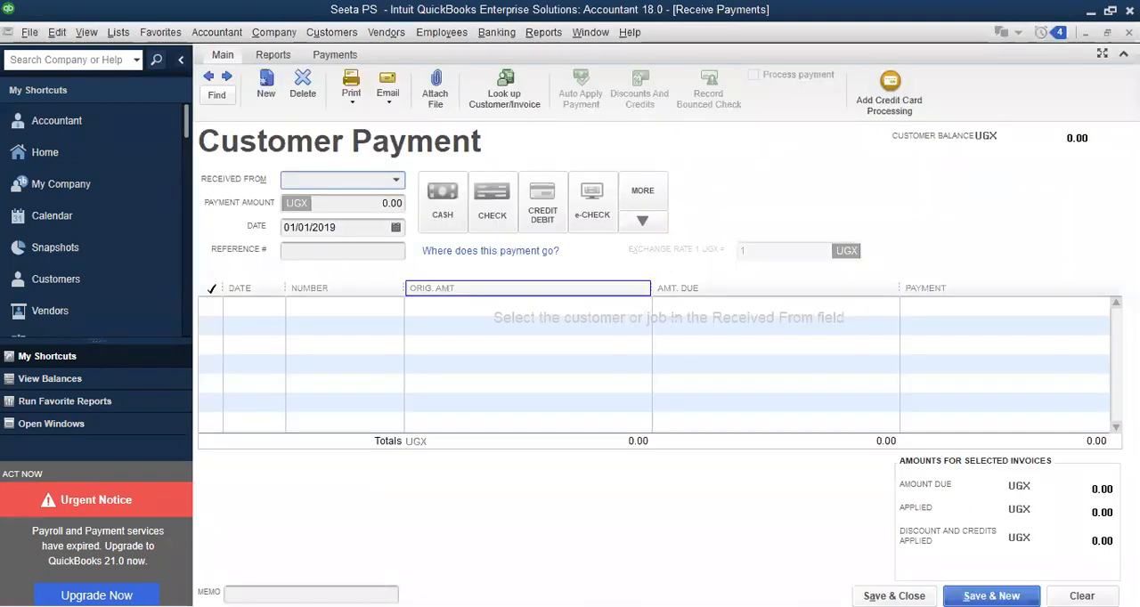
{"action": "type", "text": "Pe"}
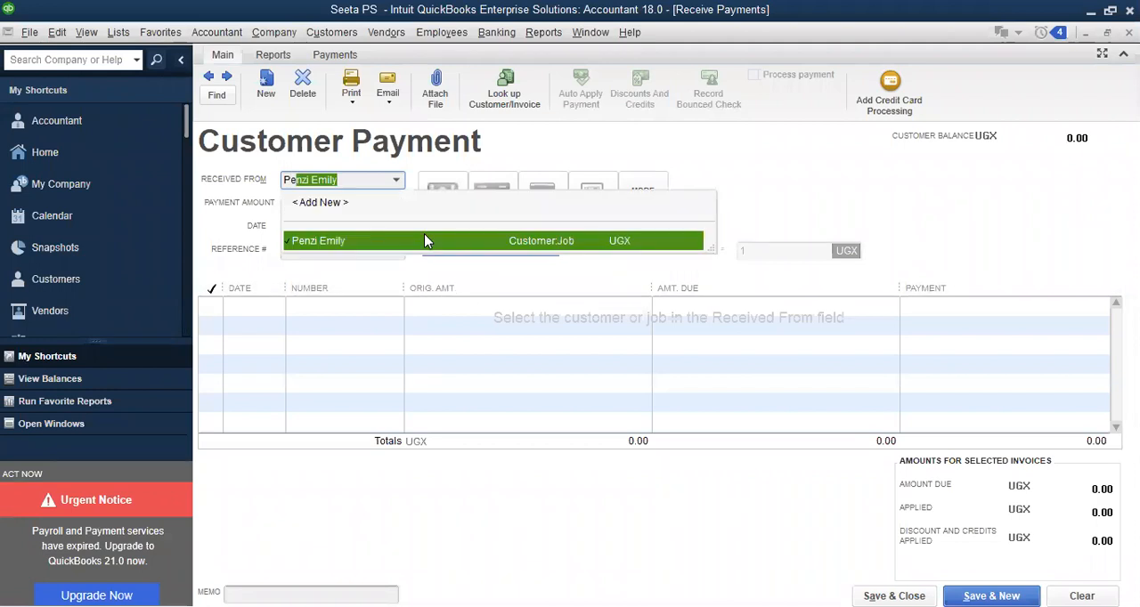
{"action": "key", "text": "Tab"}
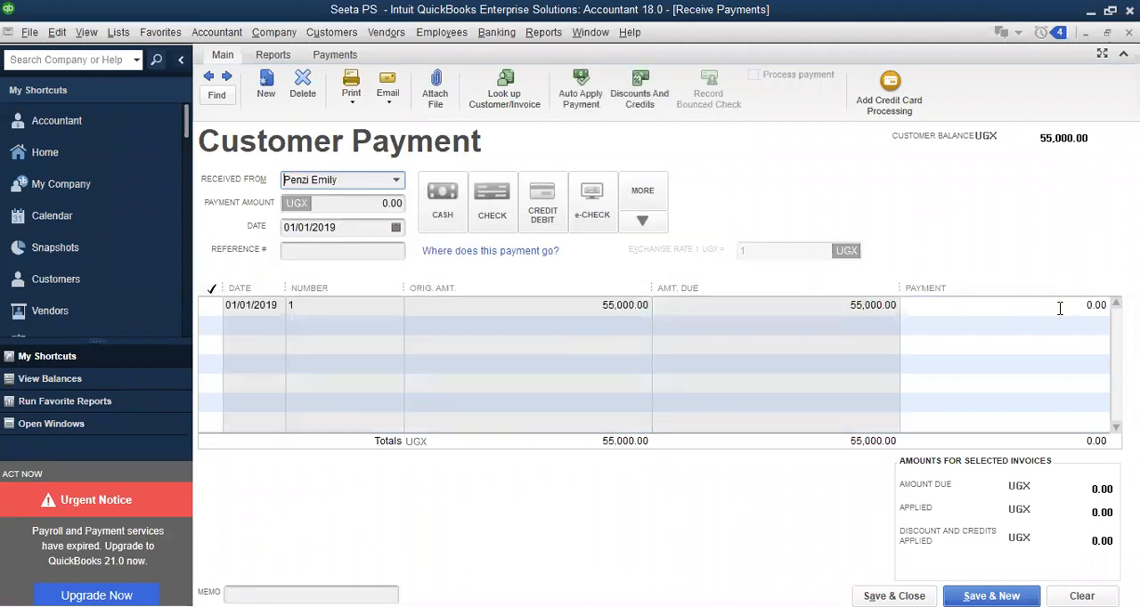
{"action": "left_click", "coordinate": [210, 307]}
{"action": "left_click", "coordinate": [213, 310]}
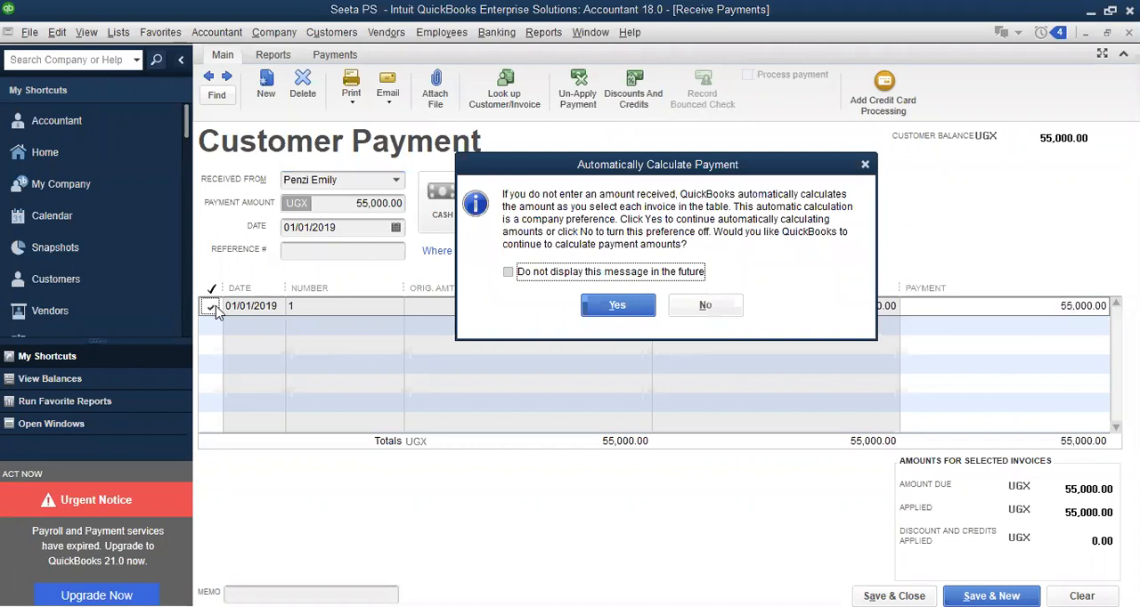
{"action": "left_click", "coordinate": [626, 302]}
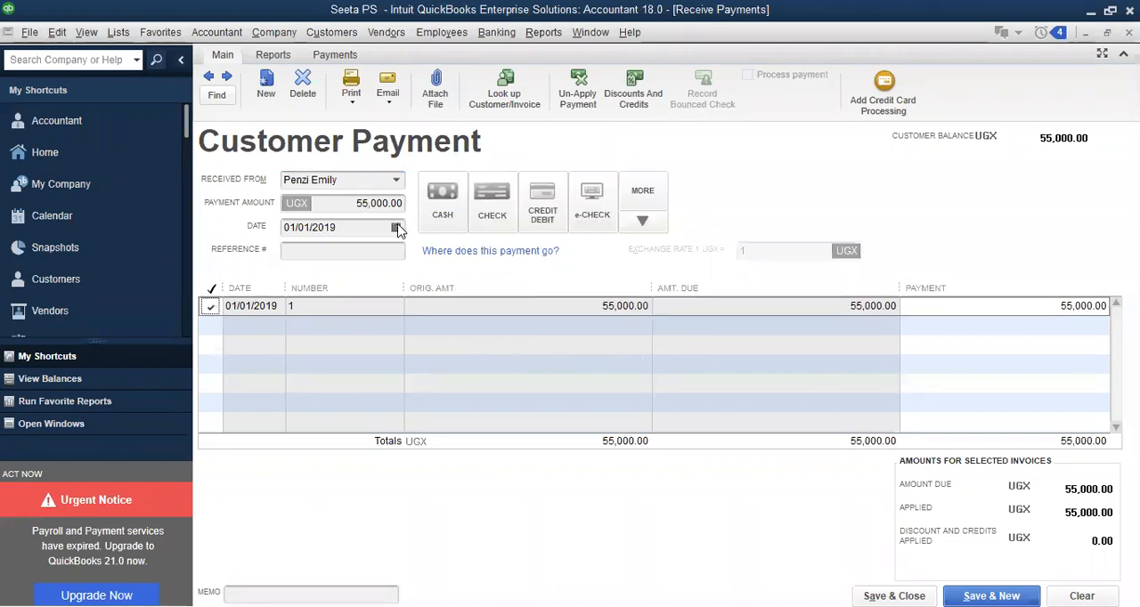
Date the customer payment 03/01/2019 and save it as a past transaction, continuing with a new payment
{"action": "left_click", "coordinate": [397, 228]}
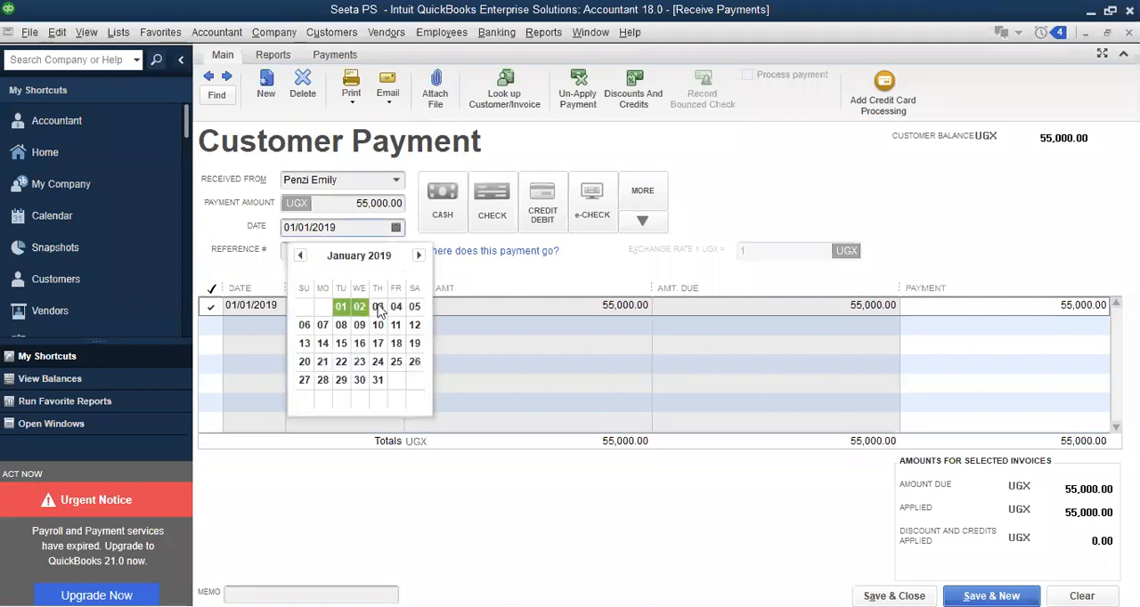
{"action": "left_click", "coordinate": [378, 307]}
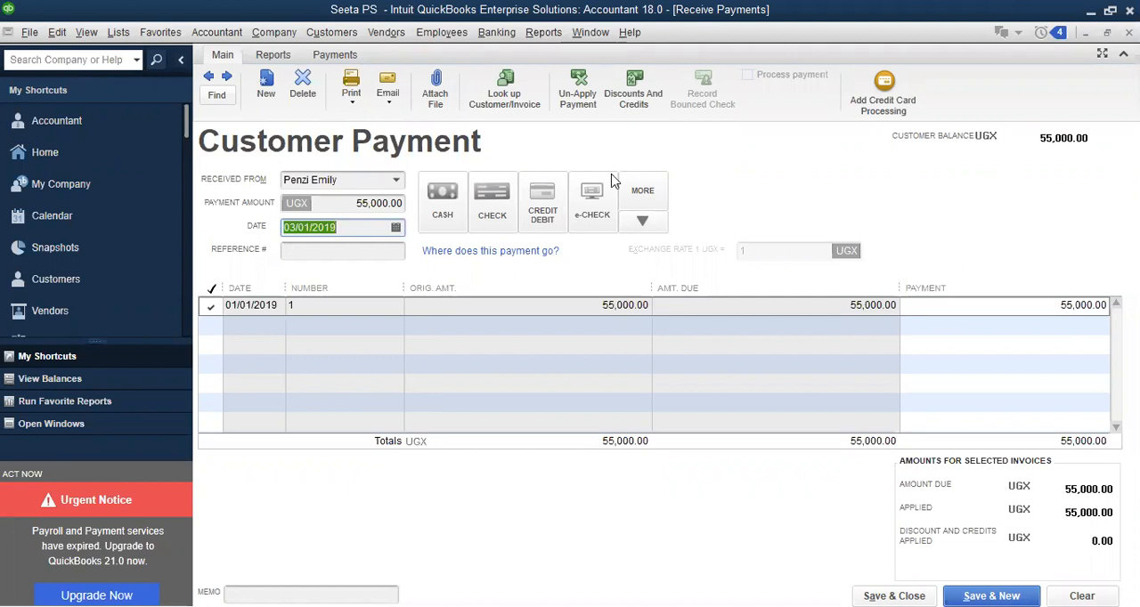
{"action": "key", "text": "Right"}
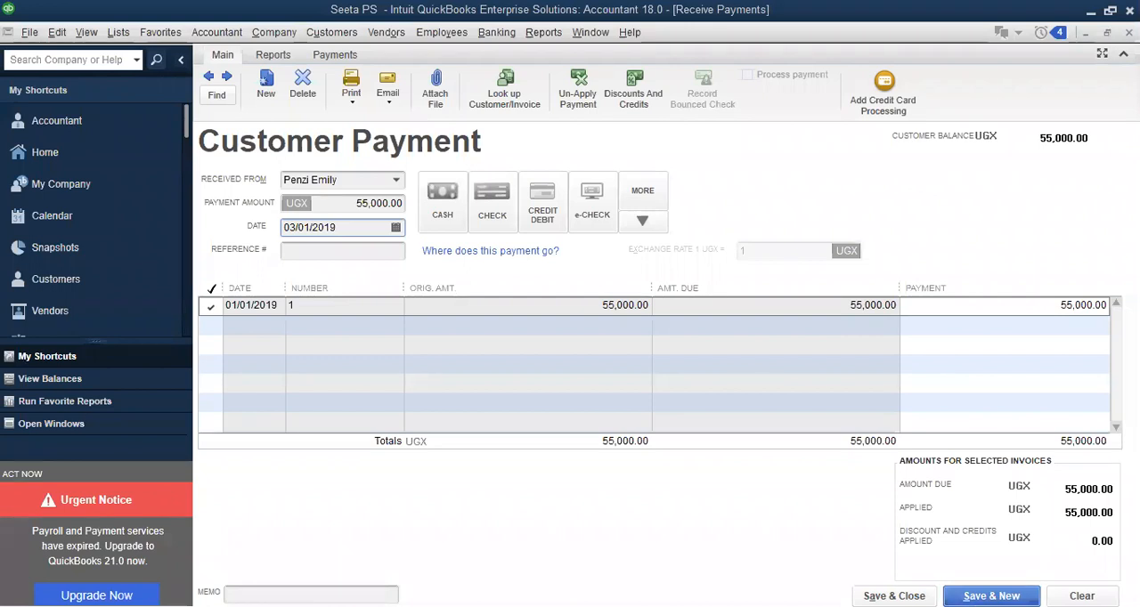
{"action": "left_click", "coordinate": [968, 580]}
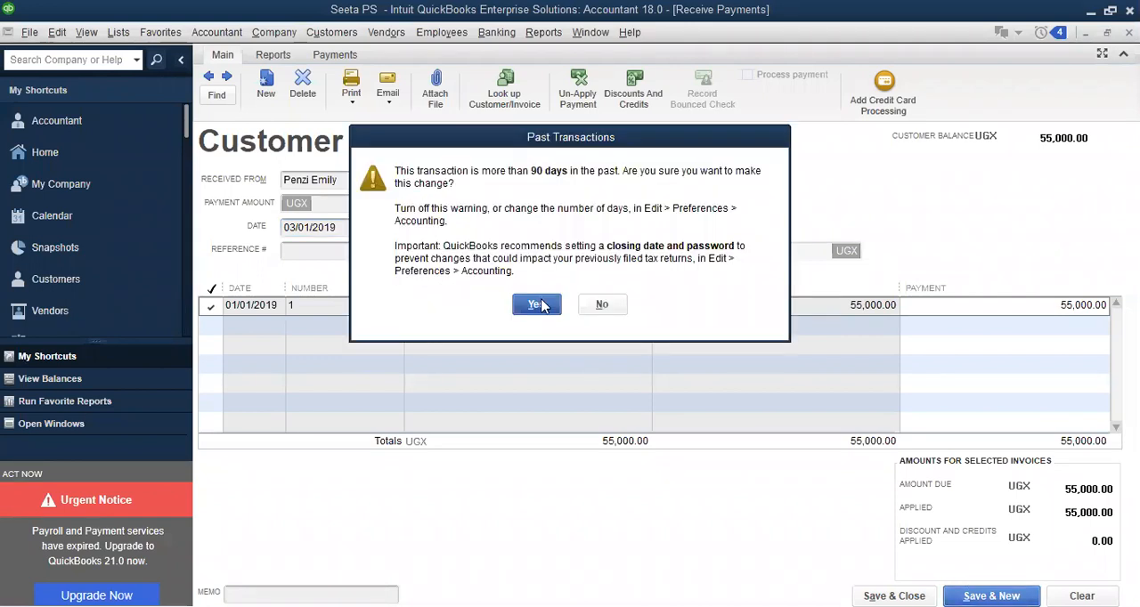
{"action": "left_click", "coordinate": [540, 305]}
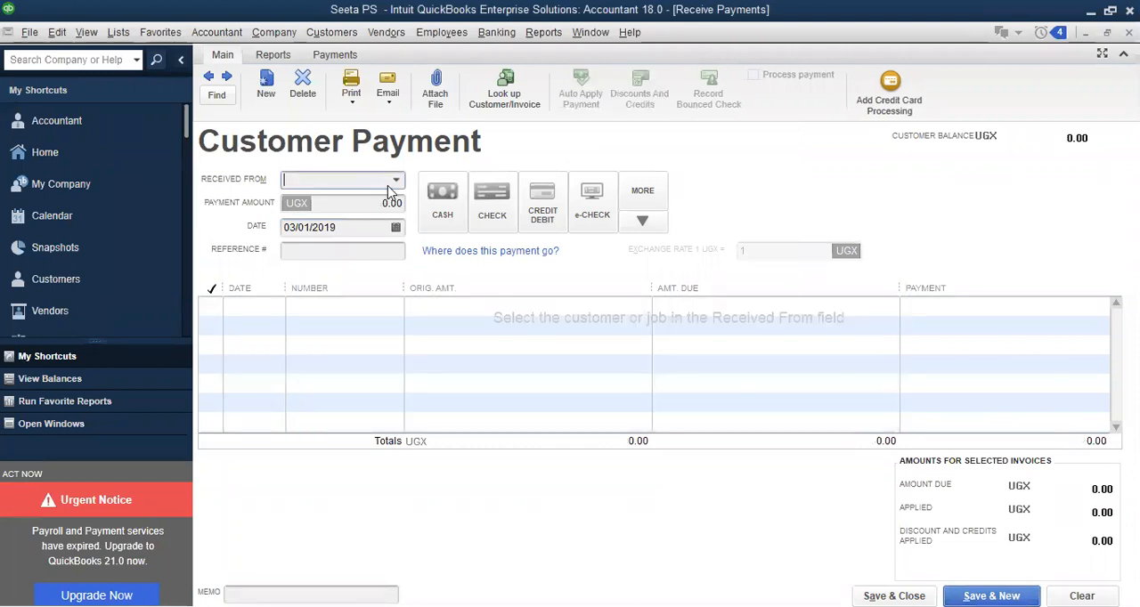
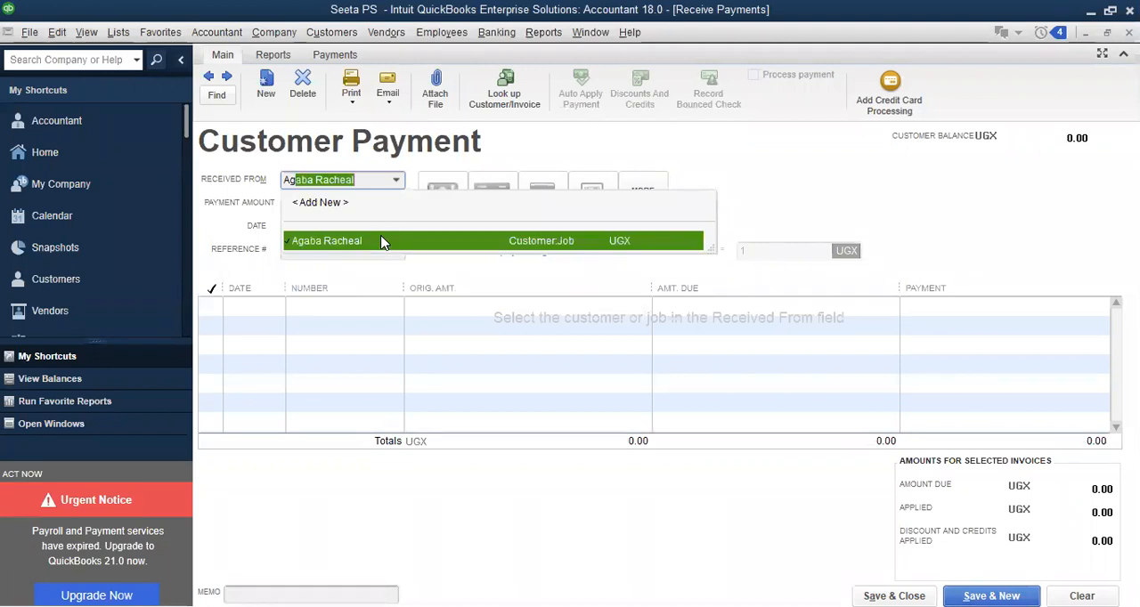
Select the second paying customer and enter a partial payment amount of 50,000 UGX against their open invoice
{"action": "key", "text": "Tab"}
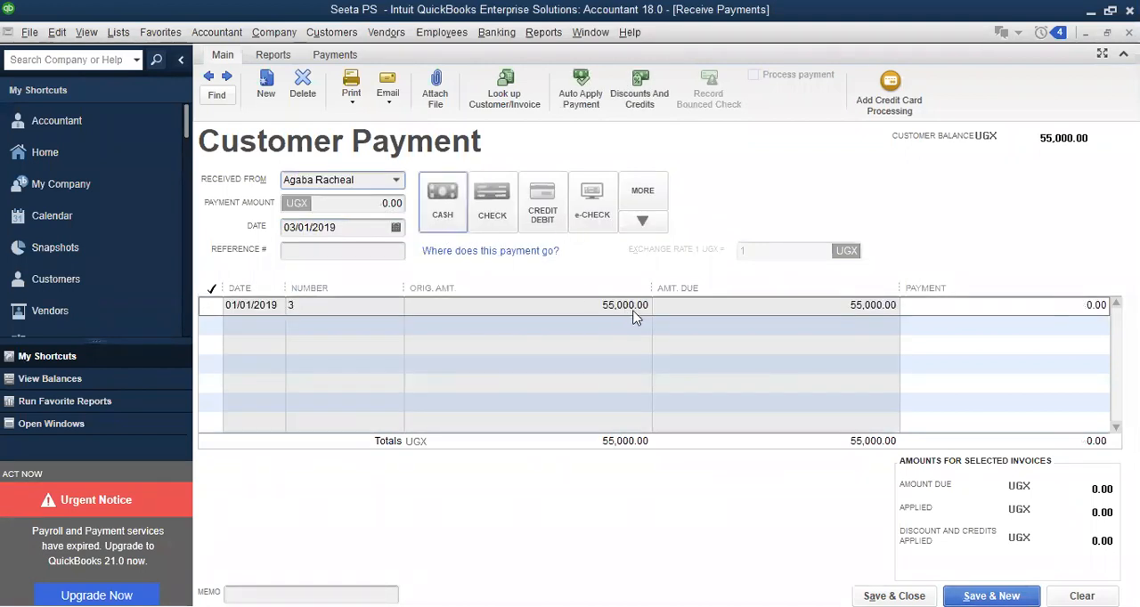
{"action": "left_click", "coordinate": [372, 203]}
{"action": "type", "text": "50"}
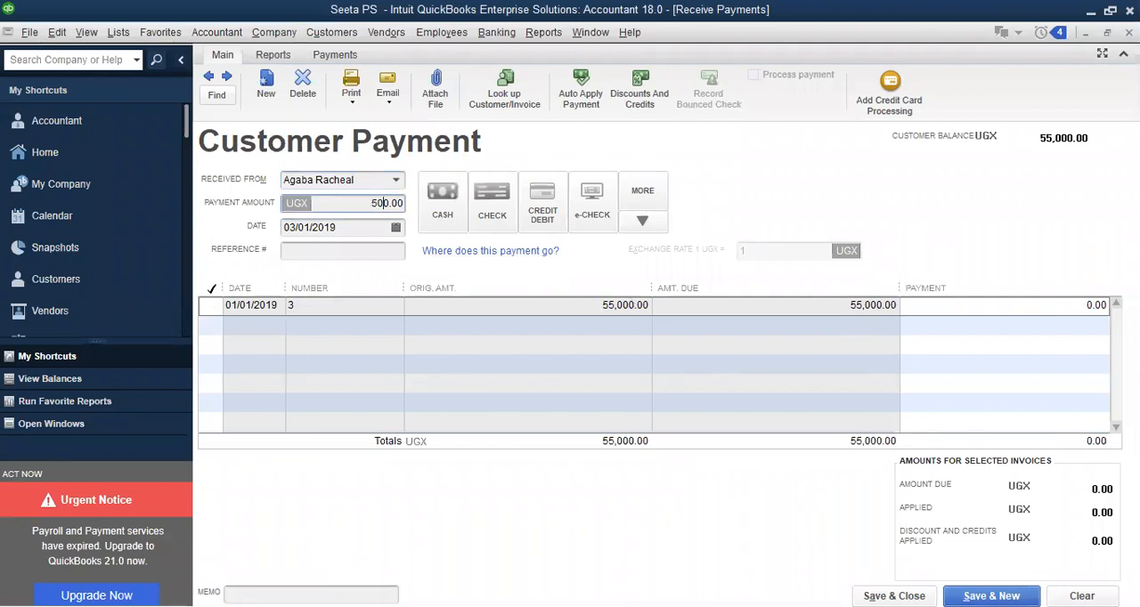
{"action": "type", "text": "00"}
{"action": "left_click", "coordinate": [361, 229]}
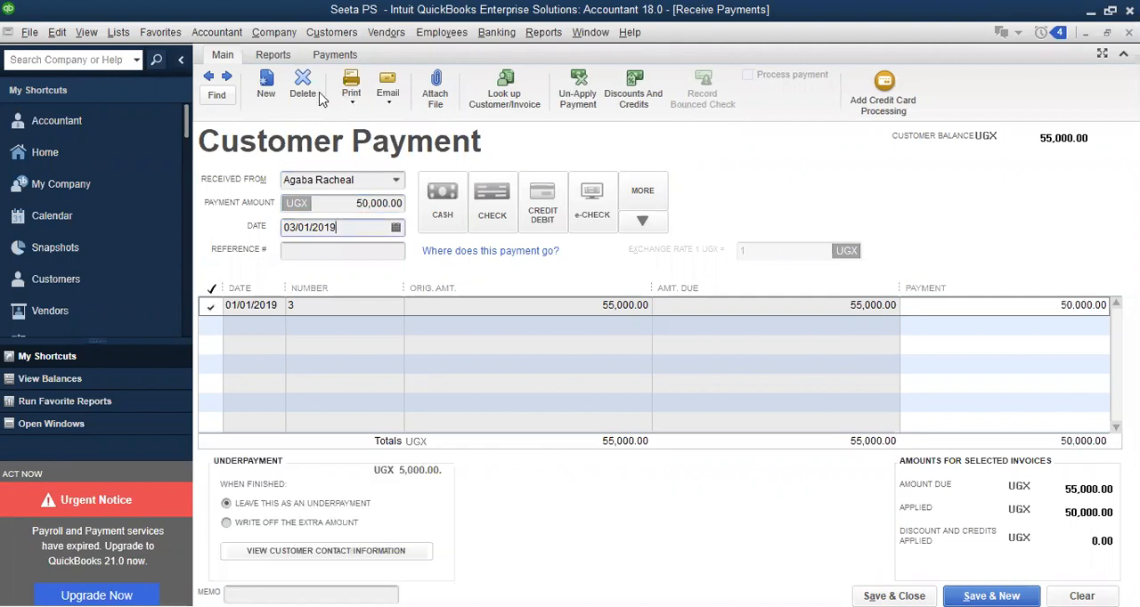
Set the partial payment's method to Cash and its date to 01/02/2019, and save it as a past transaction
{"action": "left_click", "coordinate": [456, 197]}
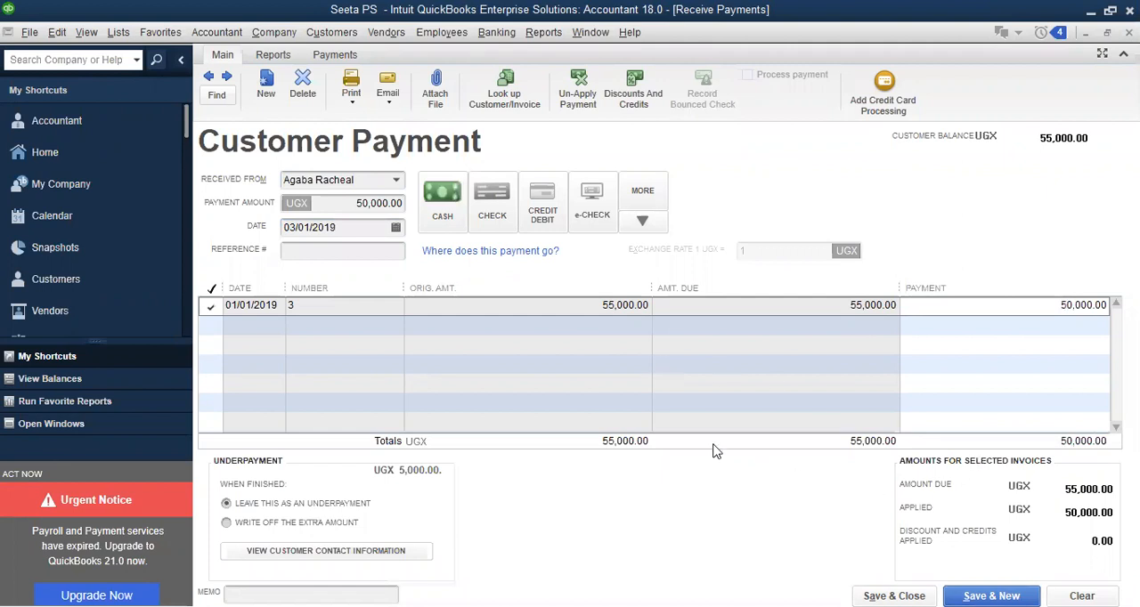
{"action": "left_click", "coordinate": [397, 228]}
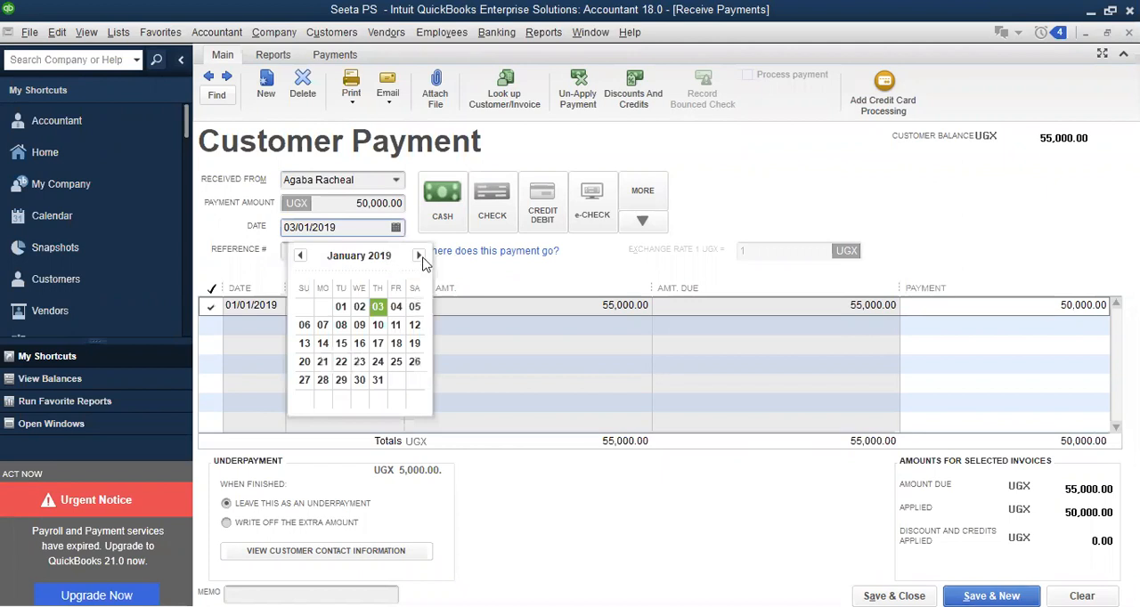
{"action": "left_click", "coordinate": [423, 256]}
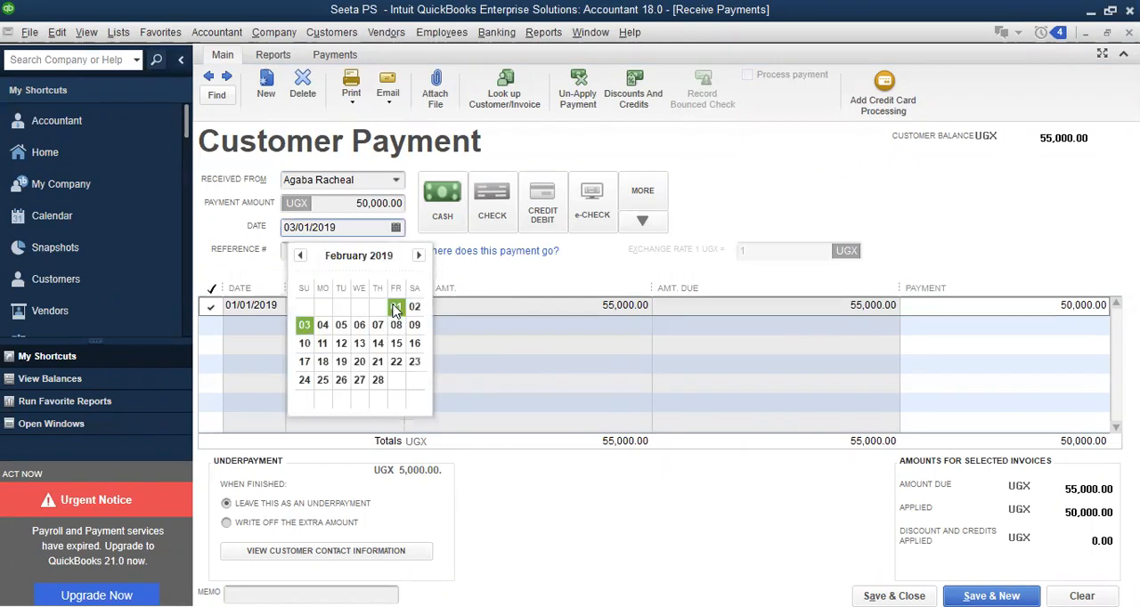
{"action": "left_click", "coordinate": [396, 307]}
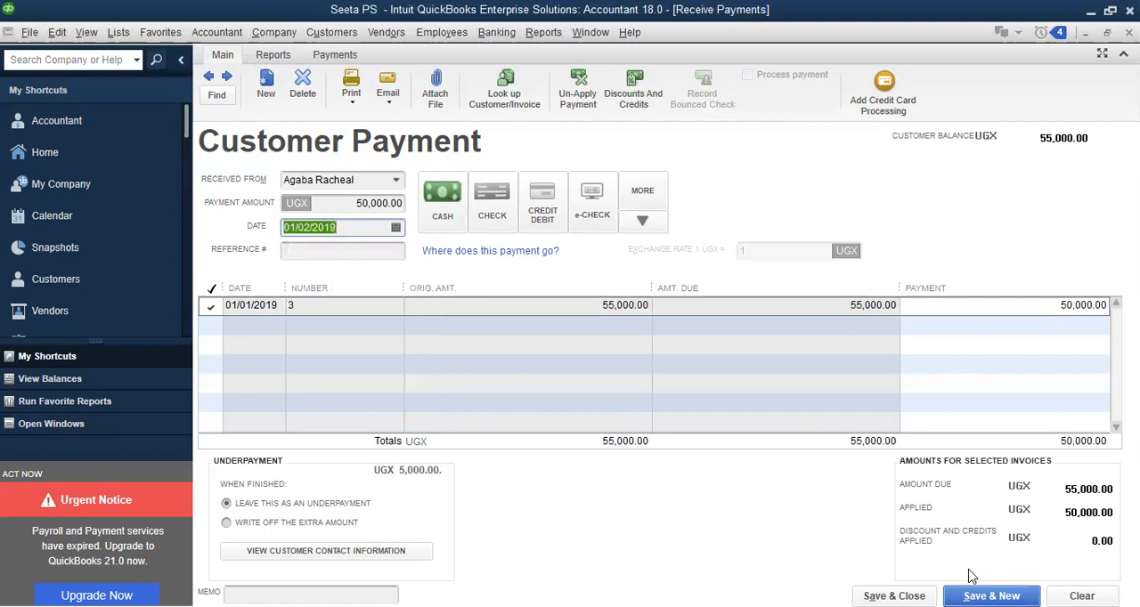
{"action": "left_click", "coordinate": [970, 588]}
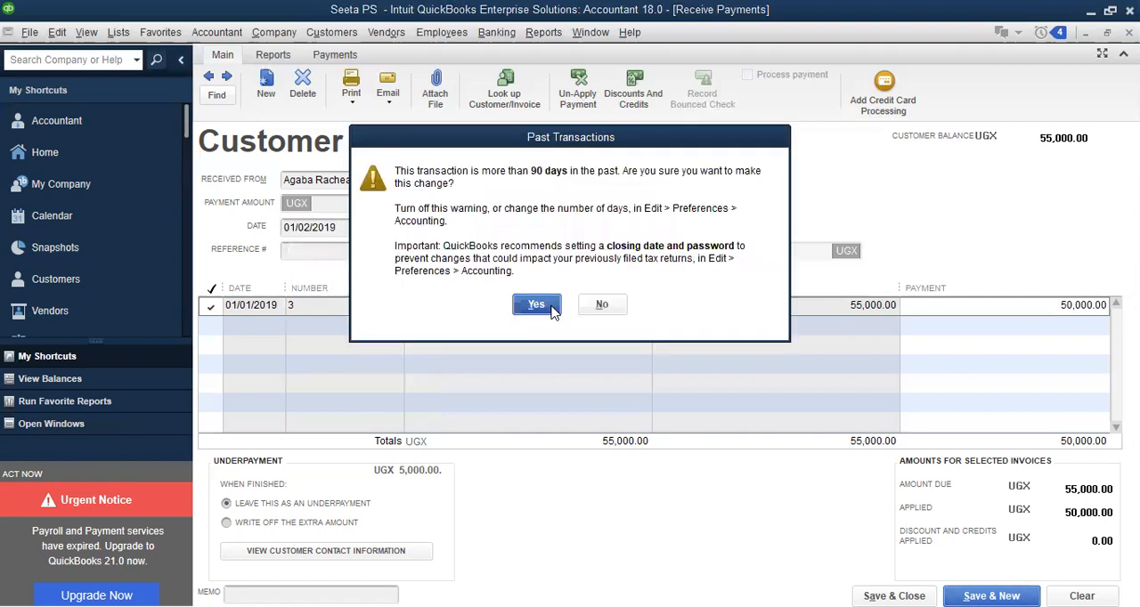
{"action": "left_click", "coordinate": [551, 308]}
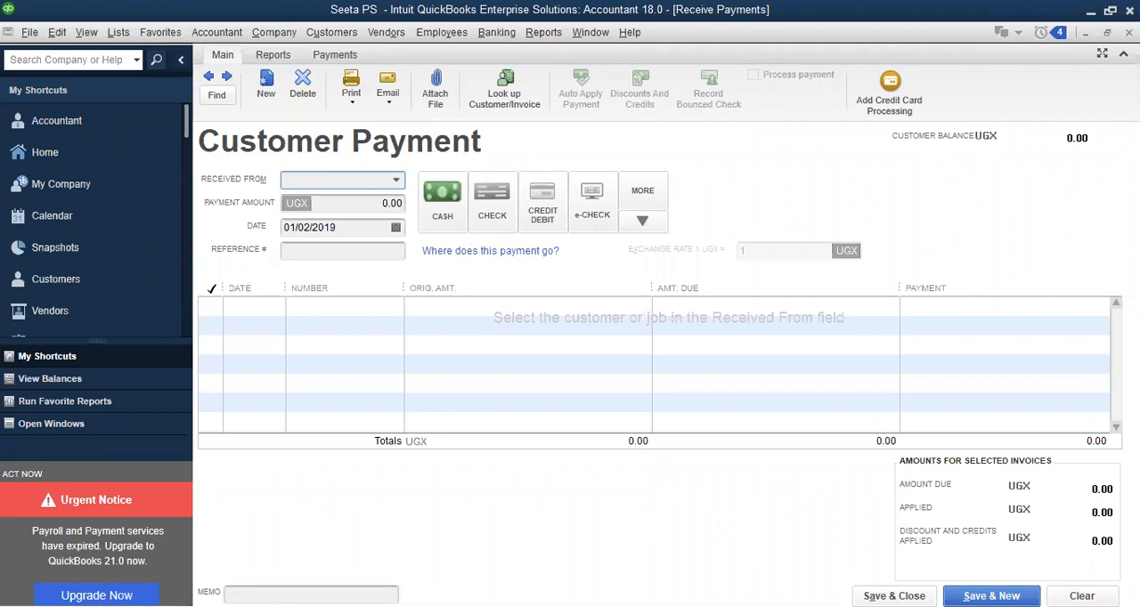
{"action": "key", "text": "Escape"}
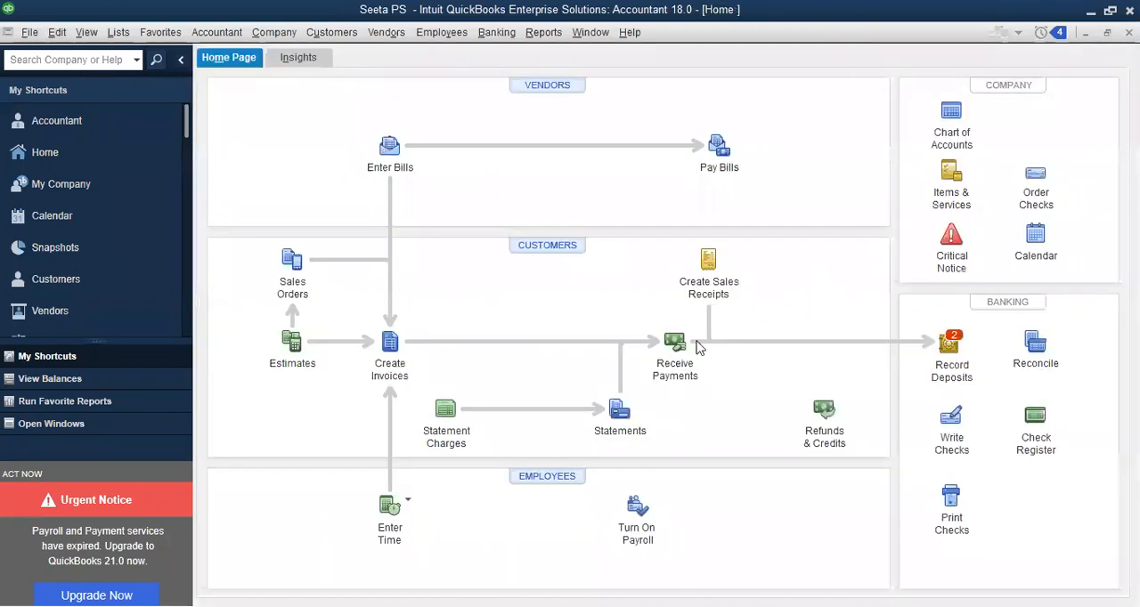
{"action": "left_click", "coordinate": [674, 347]}
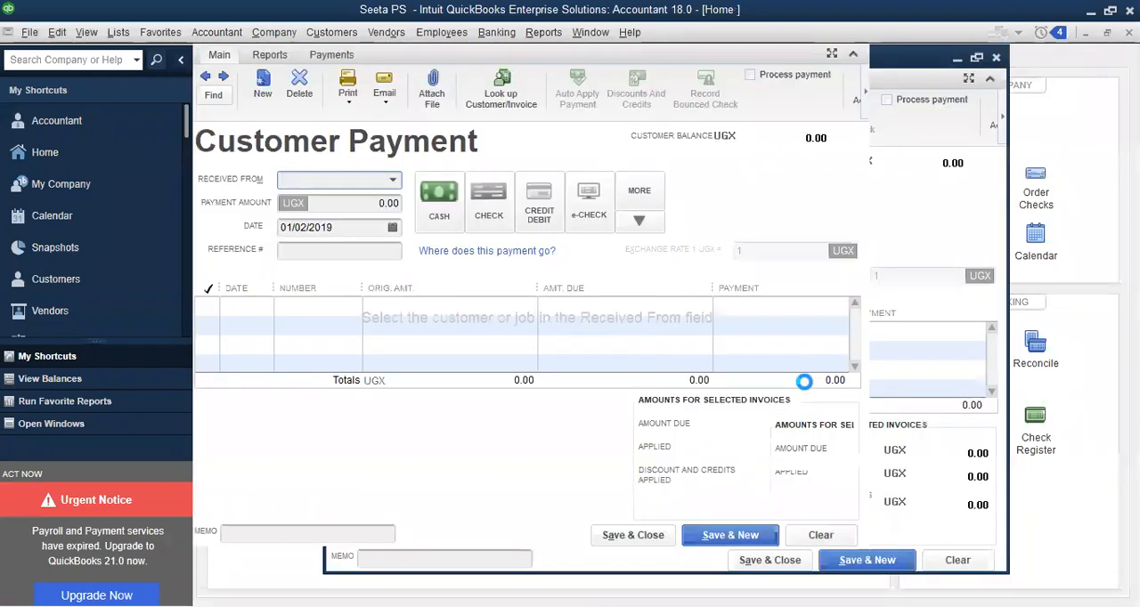
{"action": "key", "text": "Escape"}
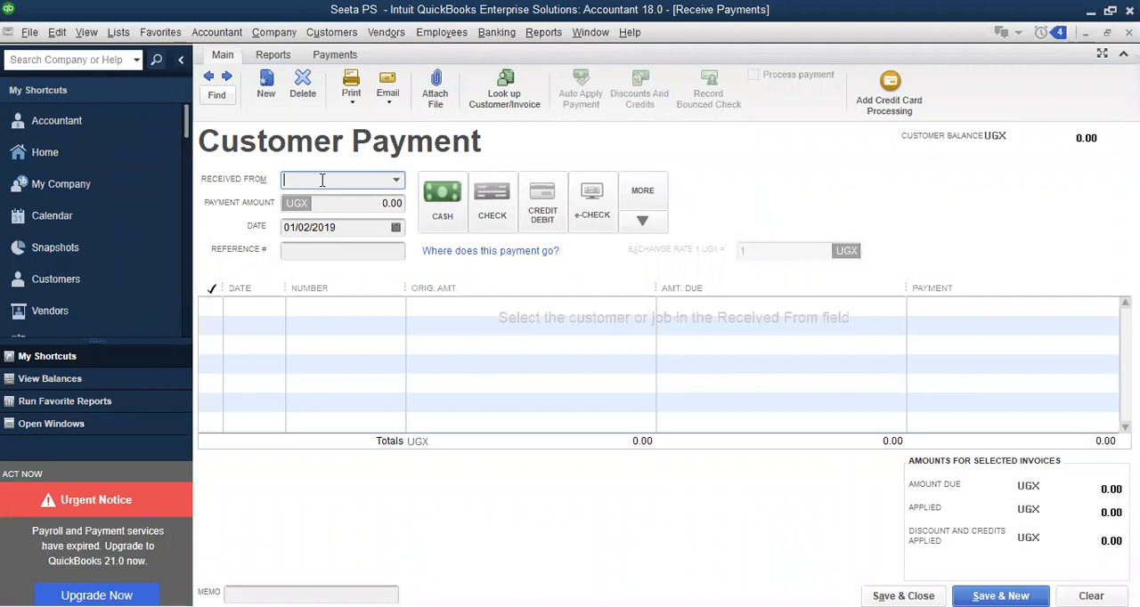
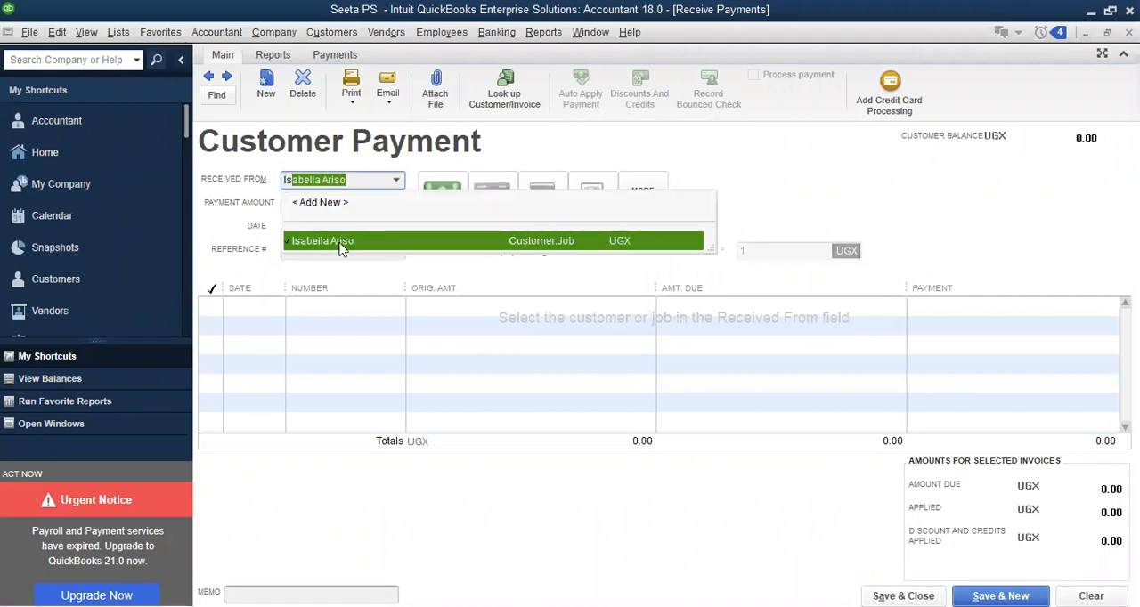
Select the third paying customer for the new cash payment and set the payment date to 04/03/2019
{"action": "left_click", "coordinate": [397, 235]}
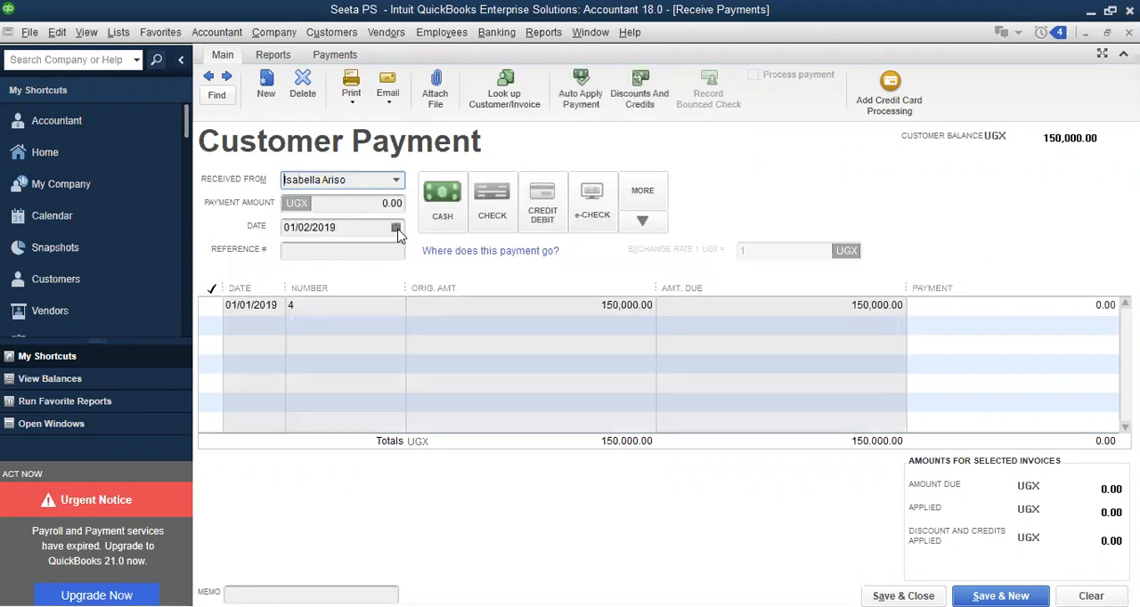
{"action": "left_click", "coordinate": [396, 229]}
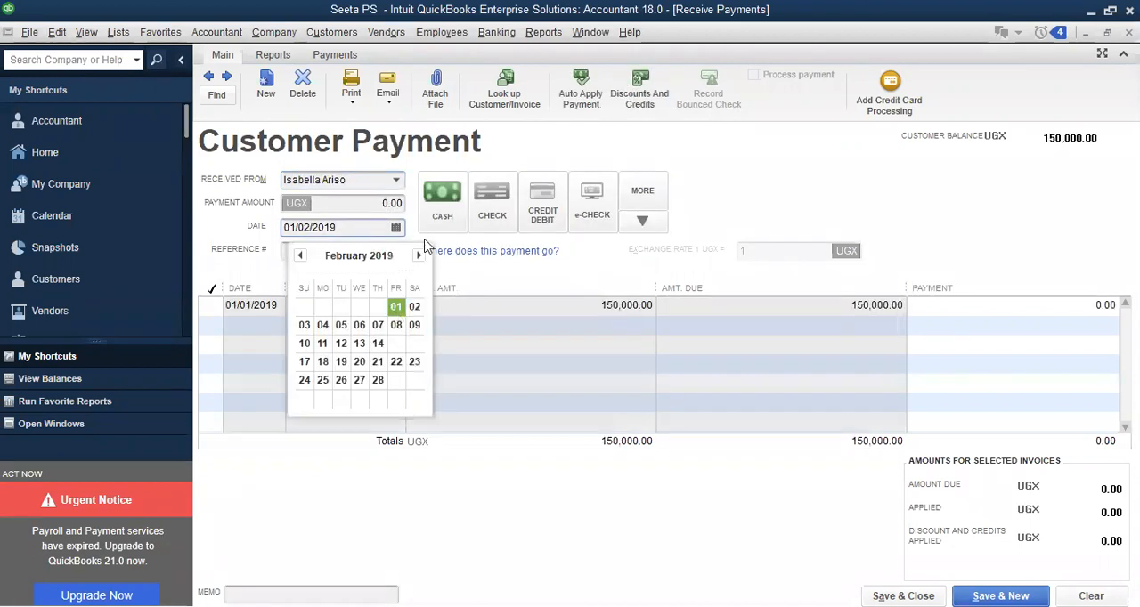
{"action": "left_click", "coordinate": [419, 257]}
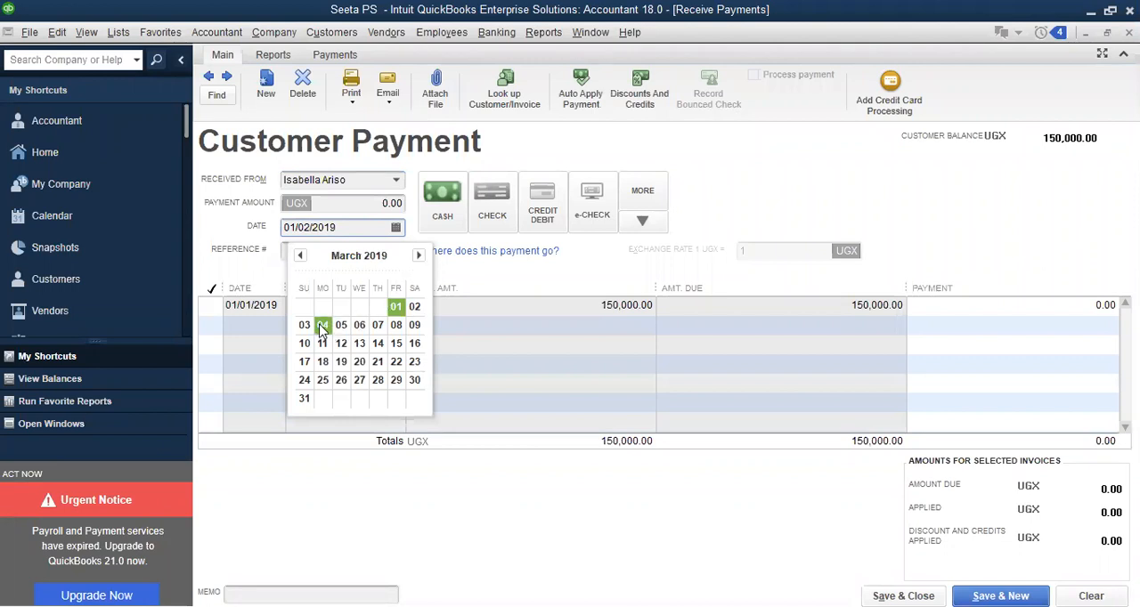
{"action": "left_click", "coordinate": [323, 326]}
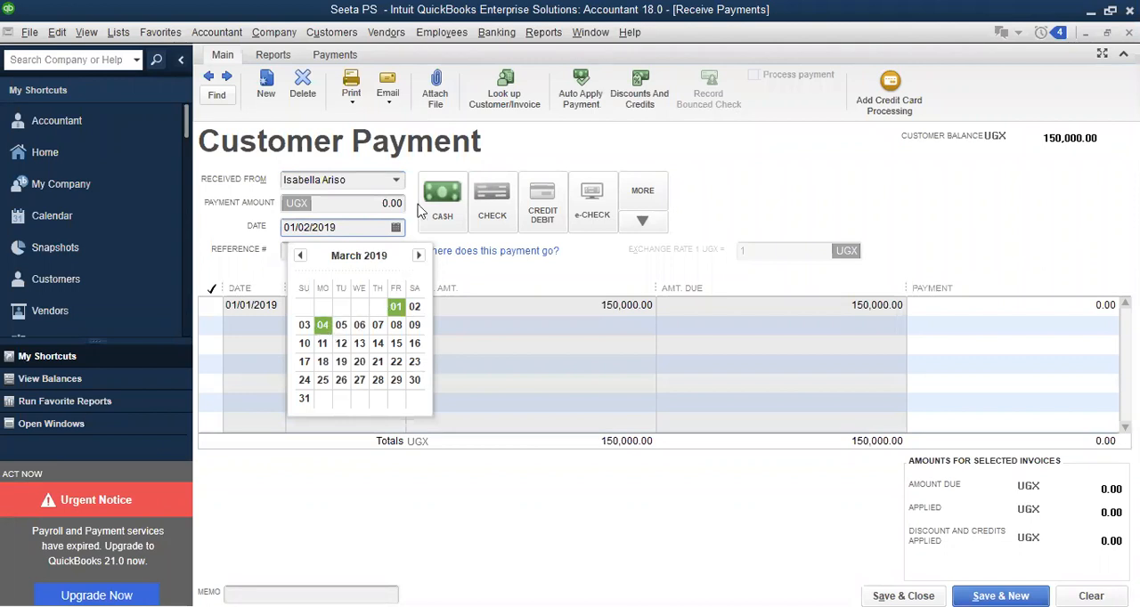
Apply a full payment of 150,000 UGX to the third customer's open invoice dated 01/01/2019
{"action": "left_click", "coordinate": [370, 200]}
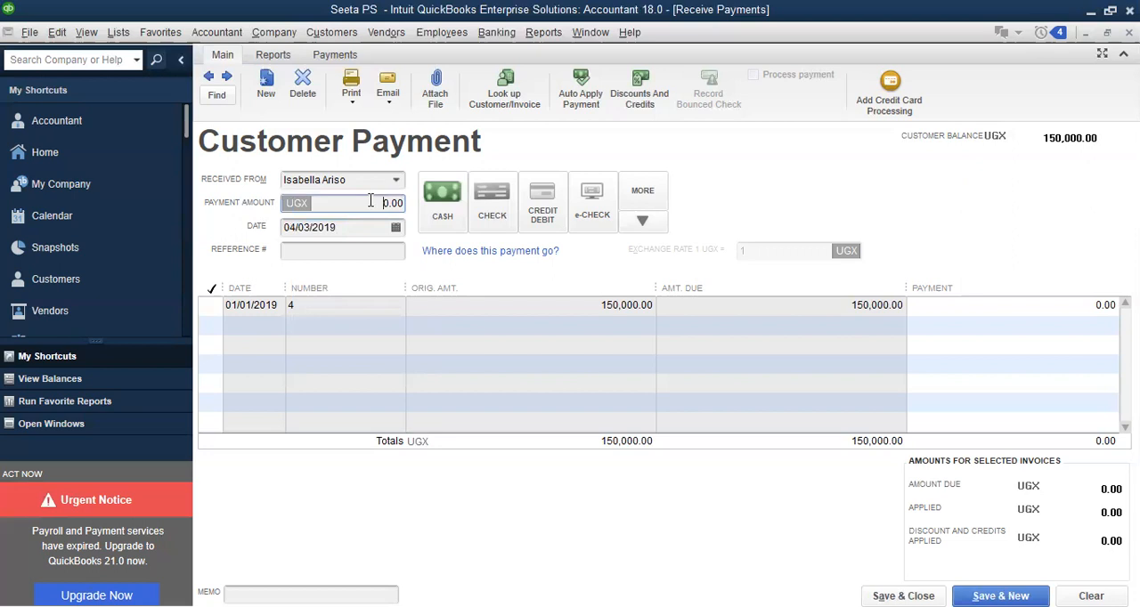
{"action": "left_click", "coordinate": [212, 304]}
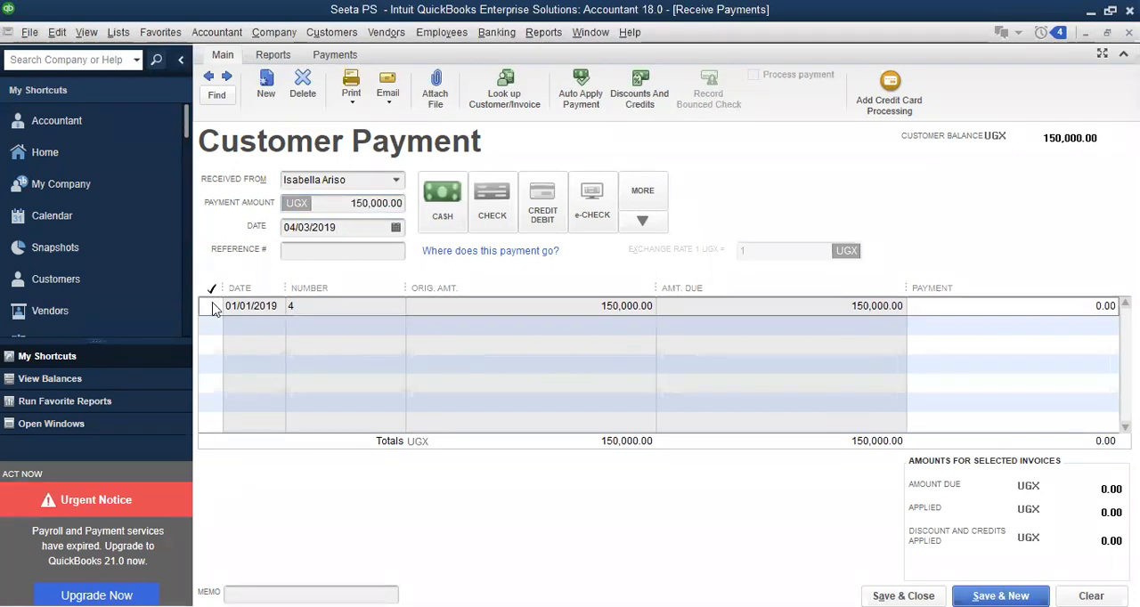
{"action": "left_click", "coordinate": [637, 308]}
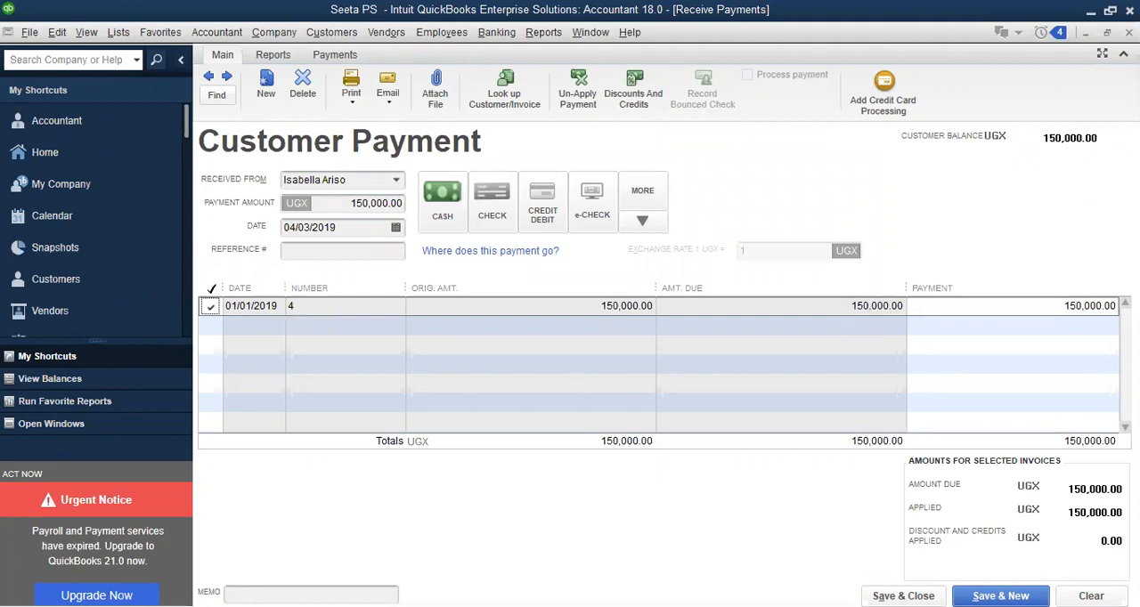
Save the third customer's payment as a past transaction and select the fourth paying customer for a new payment
{"action": "left_click", "coordinate": [1000, 597]}
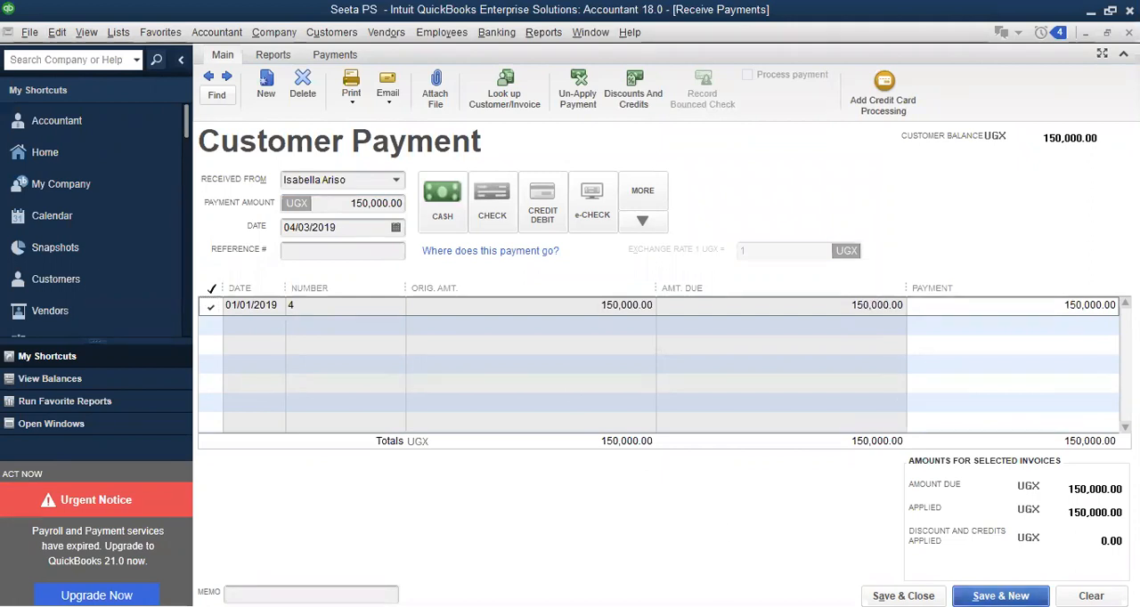
{"action": "left_click", "coordinate": [536, 303]}
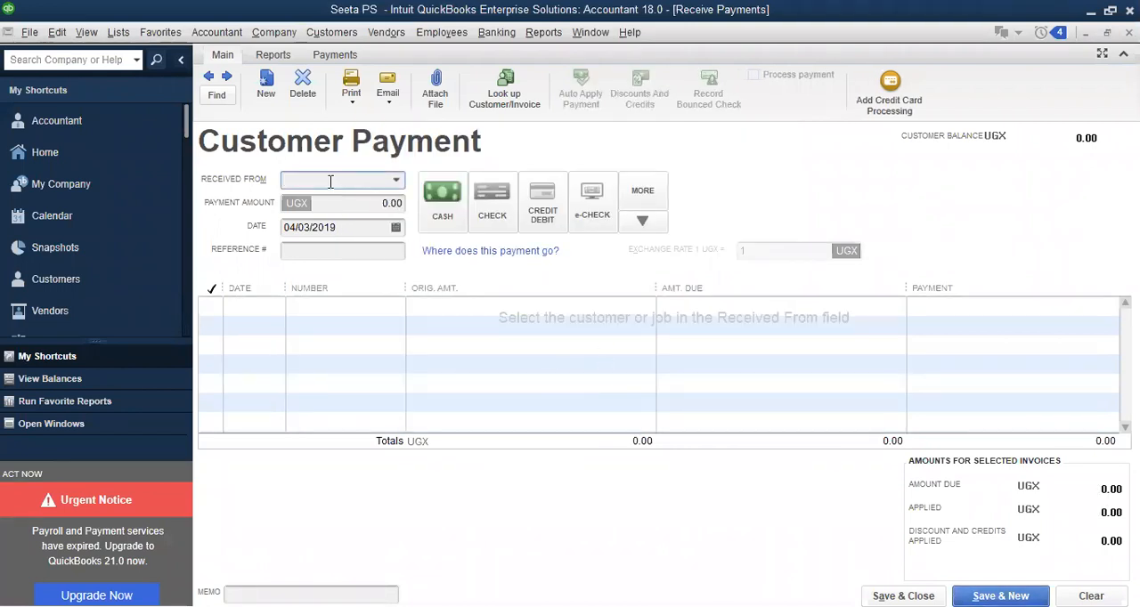
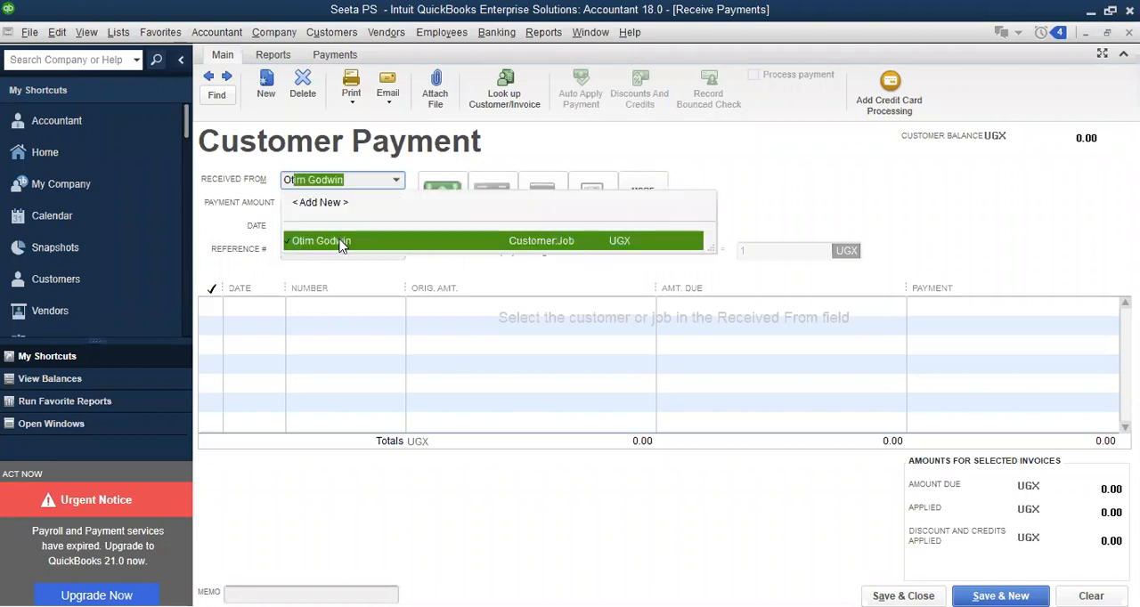
{"action": "left_click", "coordinate": [340, 243]}
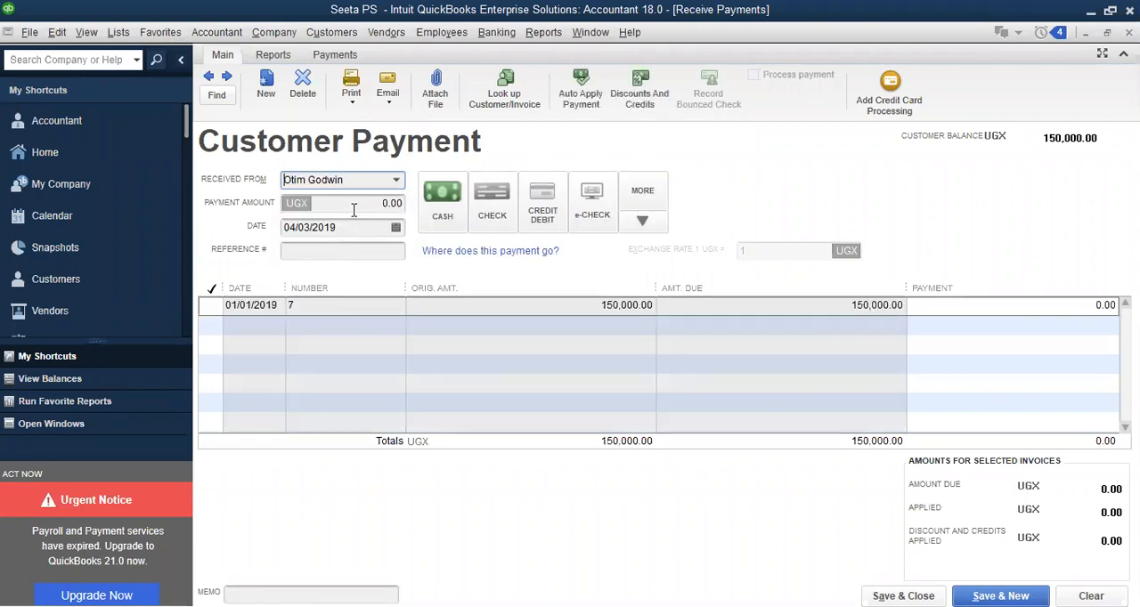
Enter a partial payment amount of 70,000 UGX against the fourth customer's open invoice dated 01/01/2019
{"action": "left_click", "coordinate": [357, 201]}
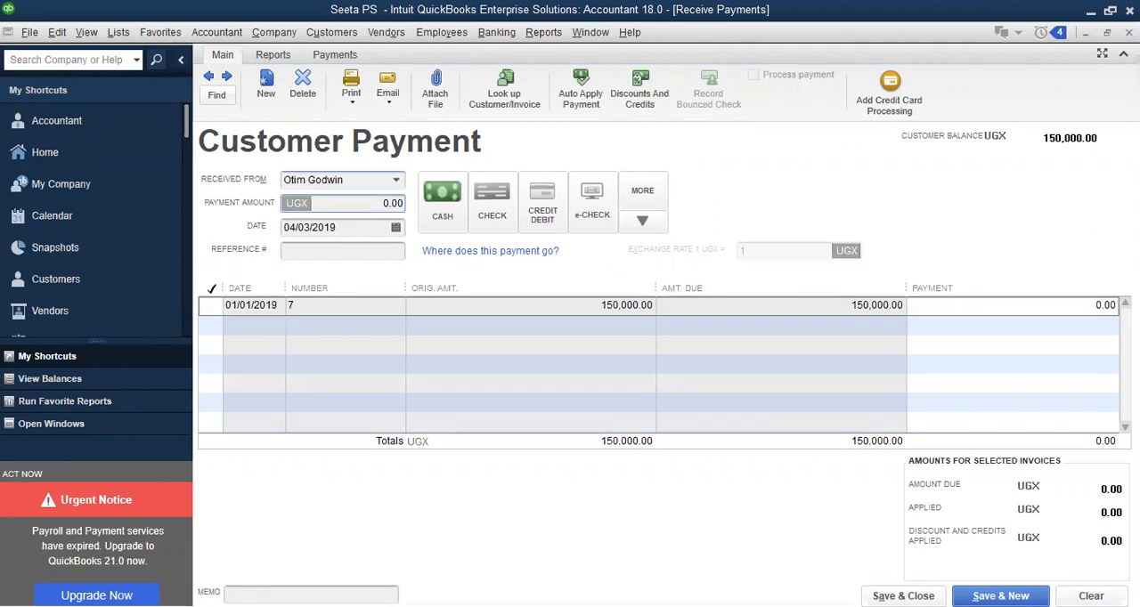
{"action": "type", "text": "7"}
{"action": "type", "text": "0,0"}
{"action": "type", "text": "000"}
Set the 70,000 UGX payment's date to 02/04/2019, then save and close it as a past transaction
{"action": "left_click", "coordinate": [393, 225]}
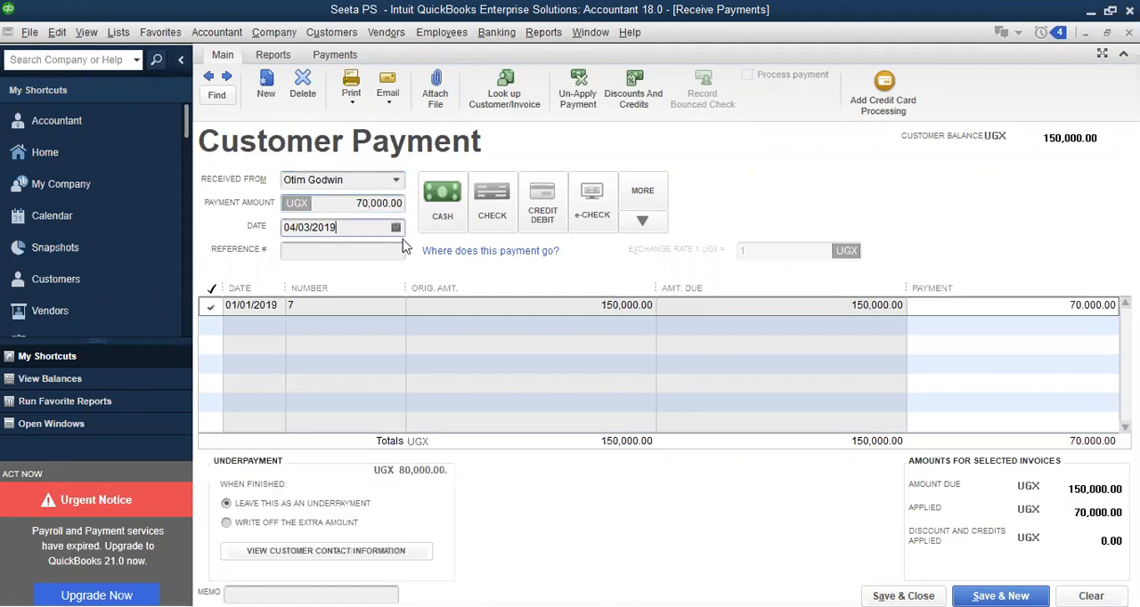
{"action": "left_click", "coordinate": [397, 229]}
{"action": "left_click", "coordinate": [418, 256]}
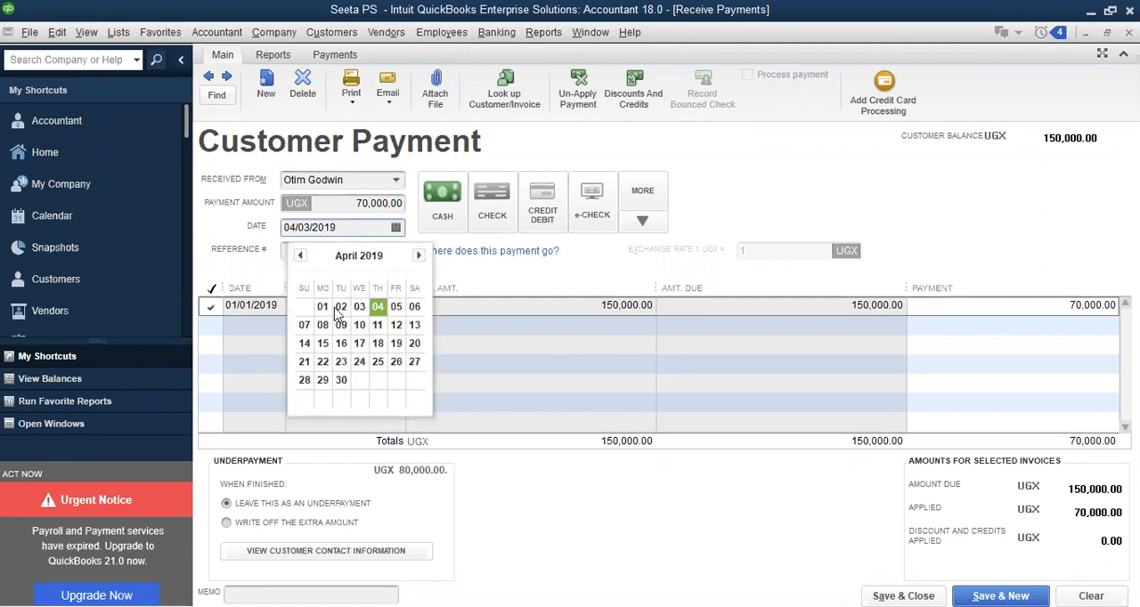
{"action": "left_click", "coordinate": [341, 308]}
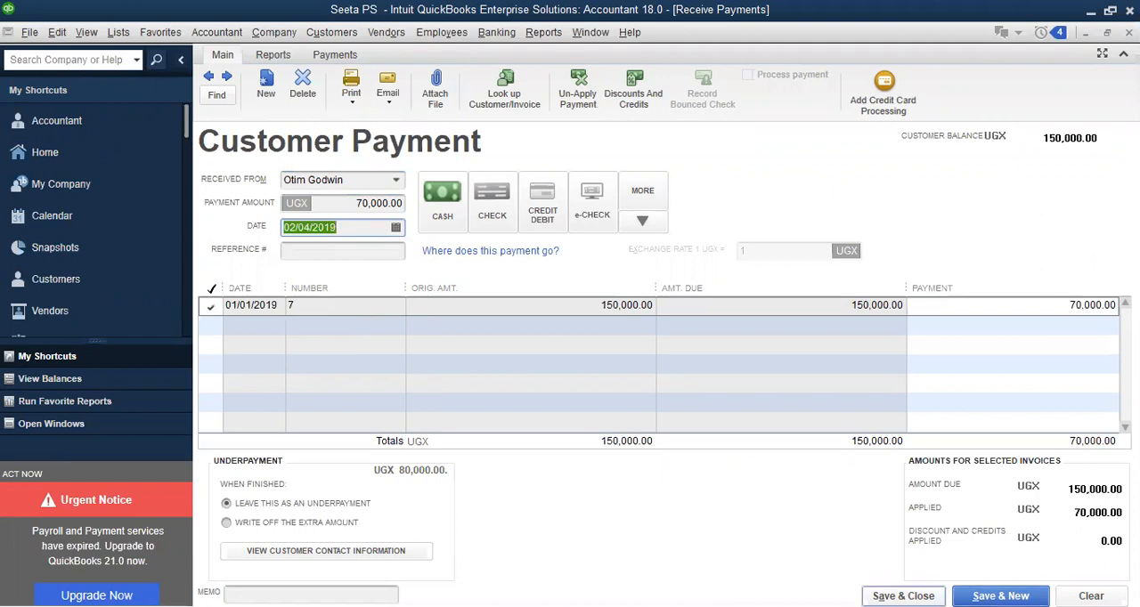
{"action": "left_click", "coordinate": [903, 596]}
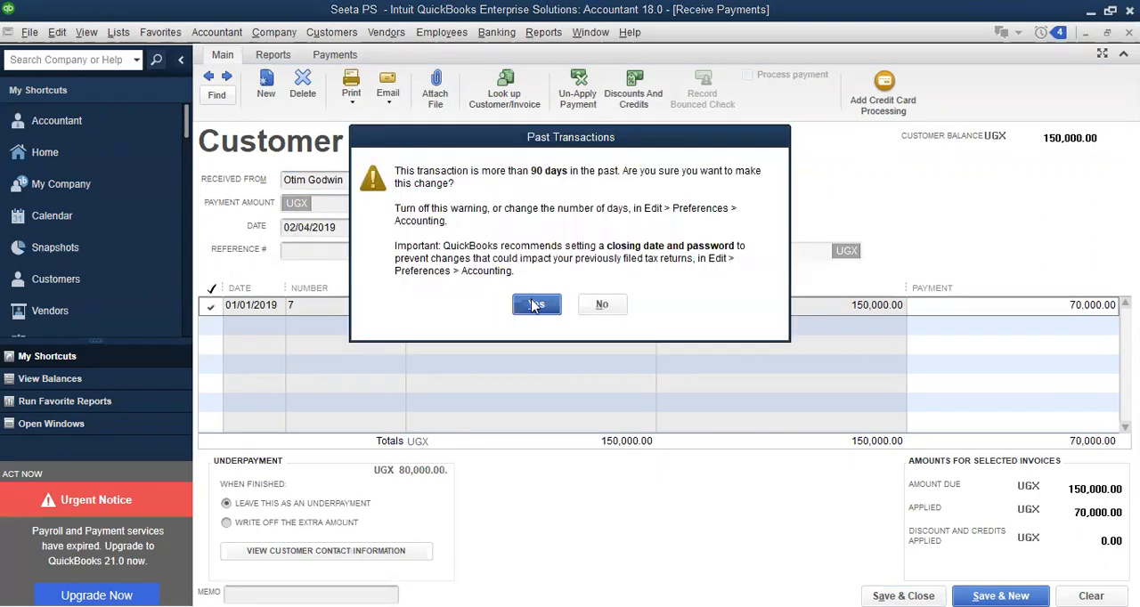
{"action": "left_click", "coordinate": [535, 306]}
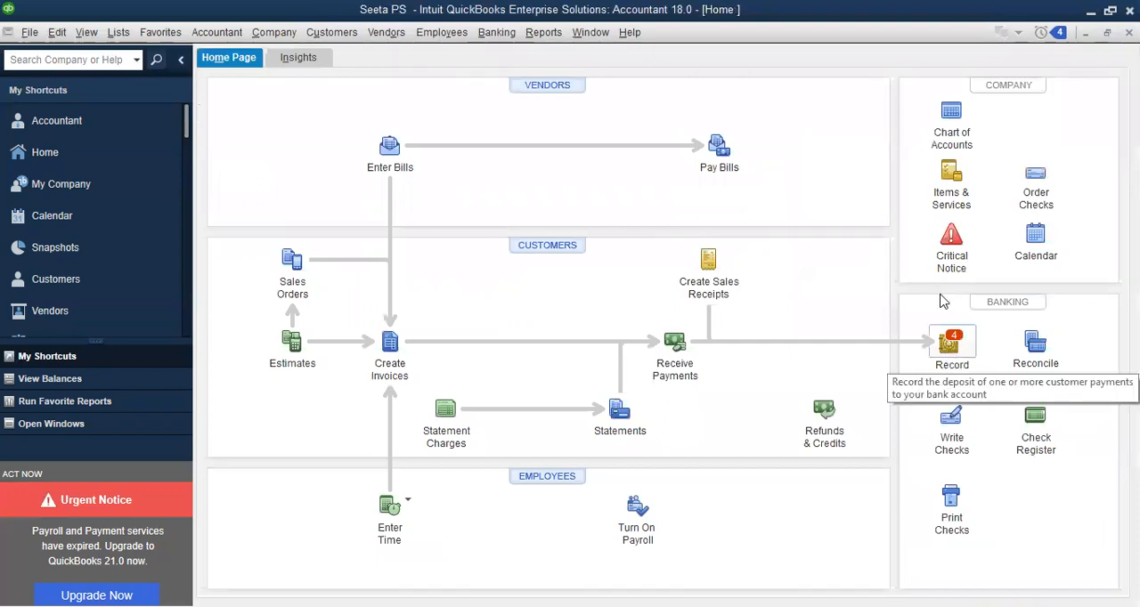
Start recording a bank deposit and include all the received customer payments waiting to be deposited
{"action": "left_click", "coordinate": [947, 350]}
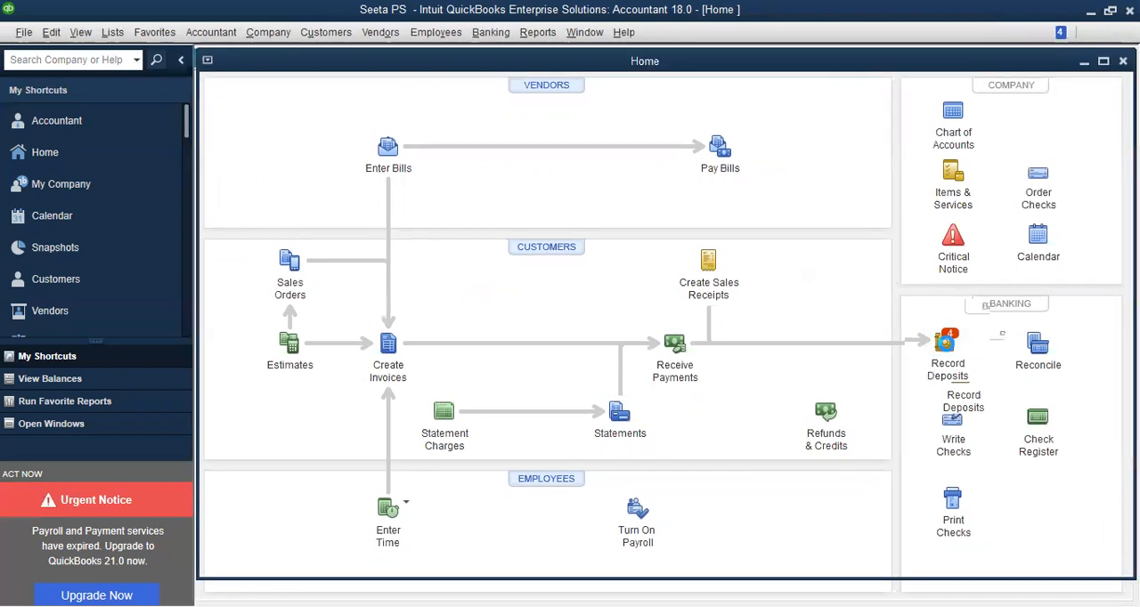
{"action": "key", "text": "BackSpace"}
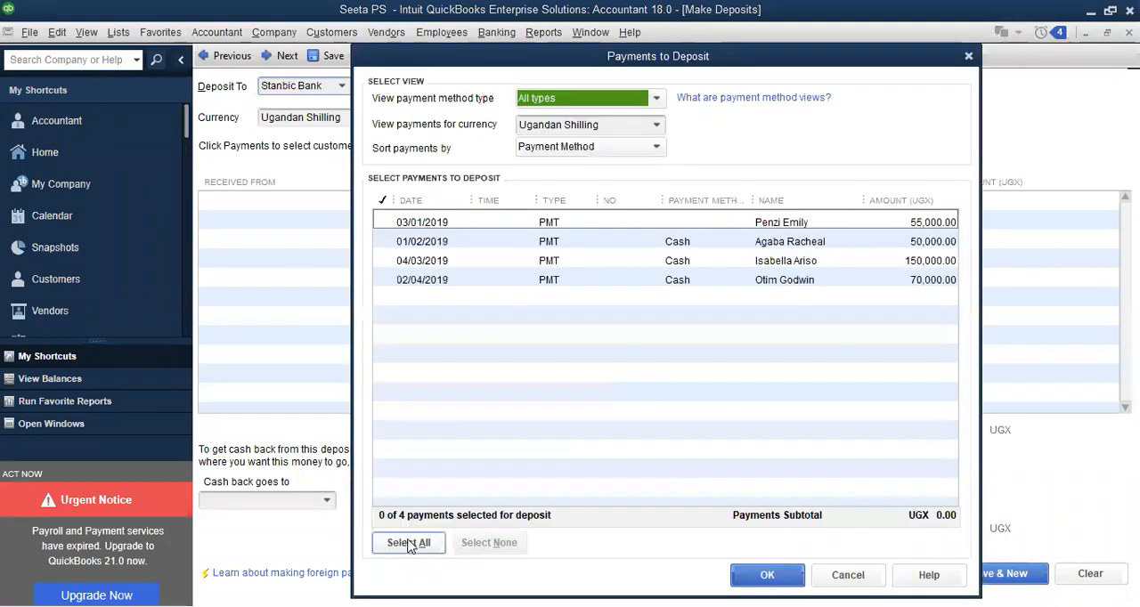
{"action": "left_click", "coordinate": [411, 544]}
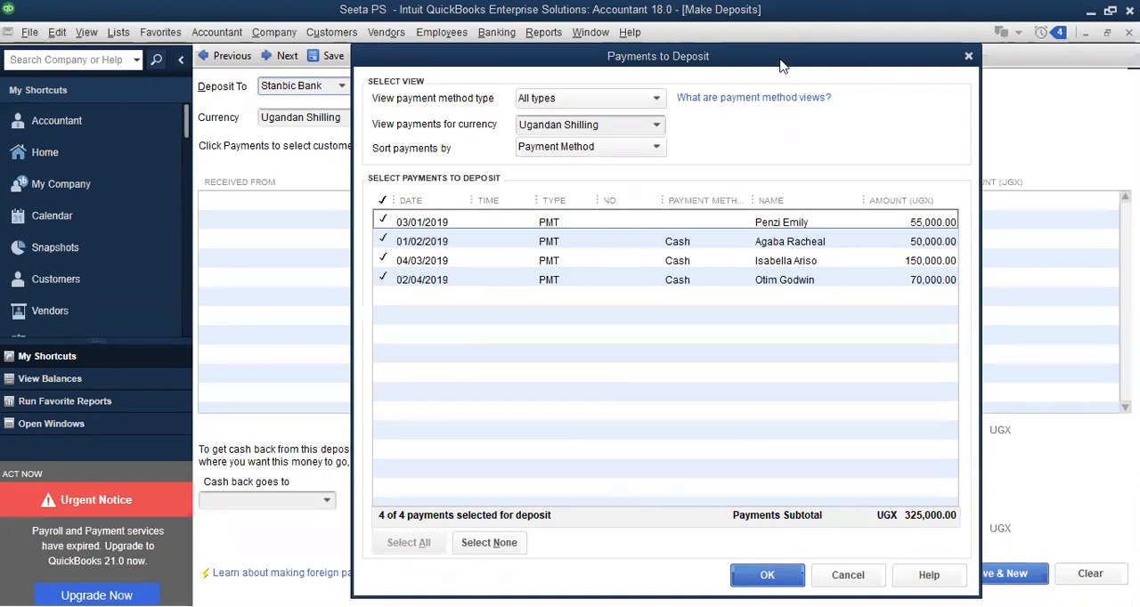
{"action": "left_click", "coordinate": [764, 575]}
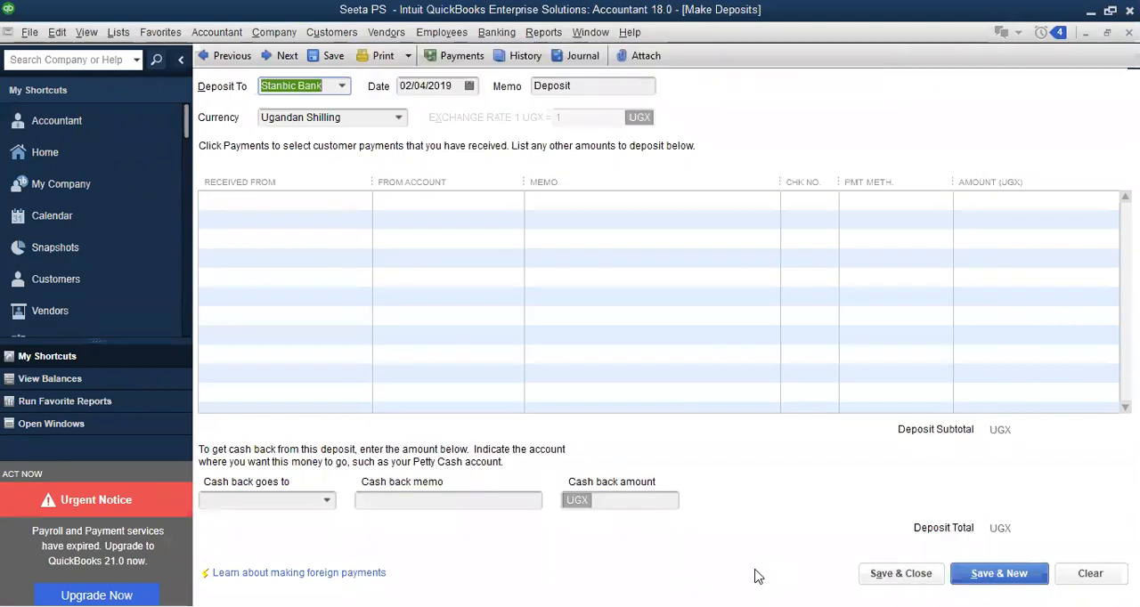
Set the account that receives the deposit to Cash and dismiss the default accounts message
{"action": "left_click", "coordinate": [343, 87]}
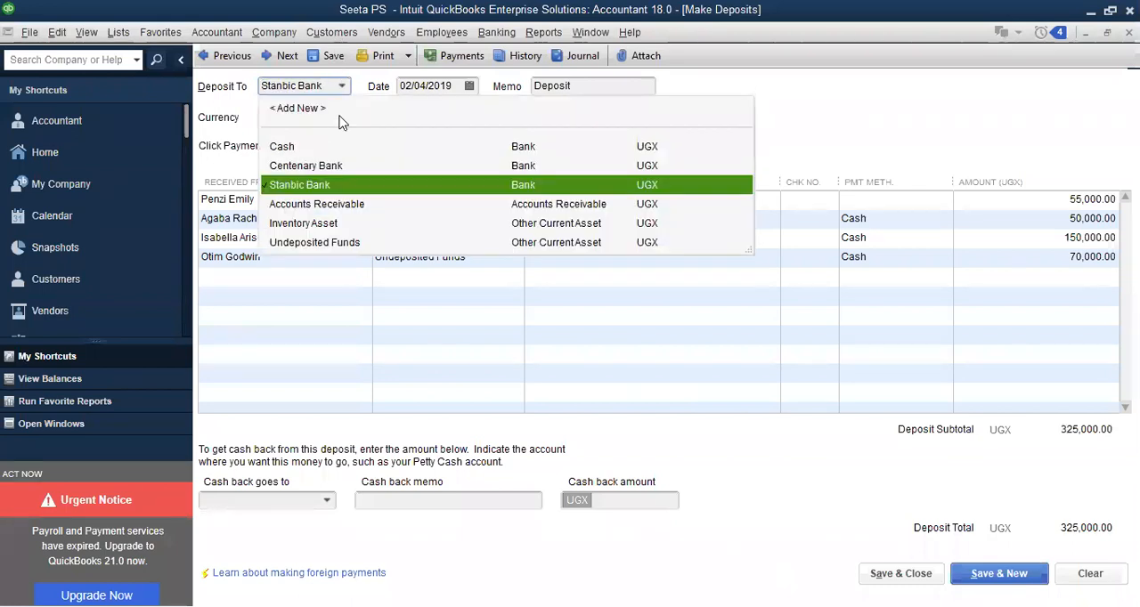
{"action": "key", "text": "Up"}
{"action": "key", "text": "Up"}
{"action": "key", "text": "Return"}
{"action": "left_click", "coordinate": [657, 290]}
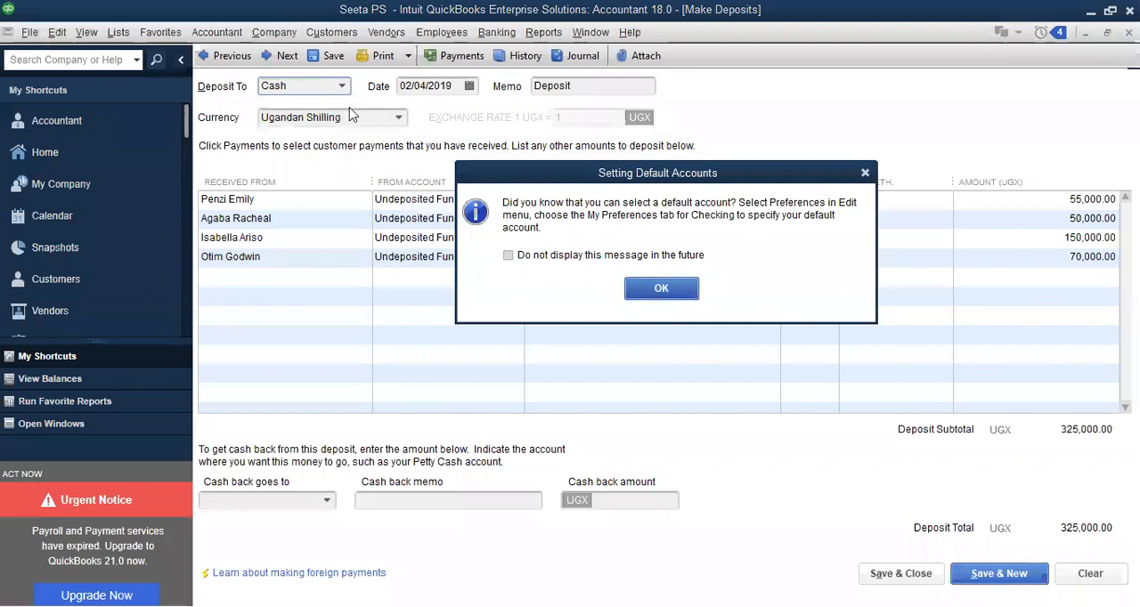
{"action": "left_click", "coordinate": [342, 87]}
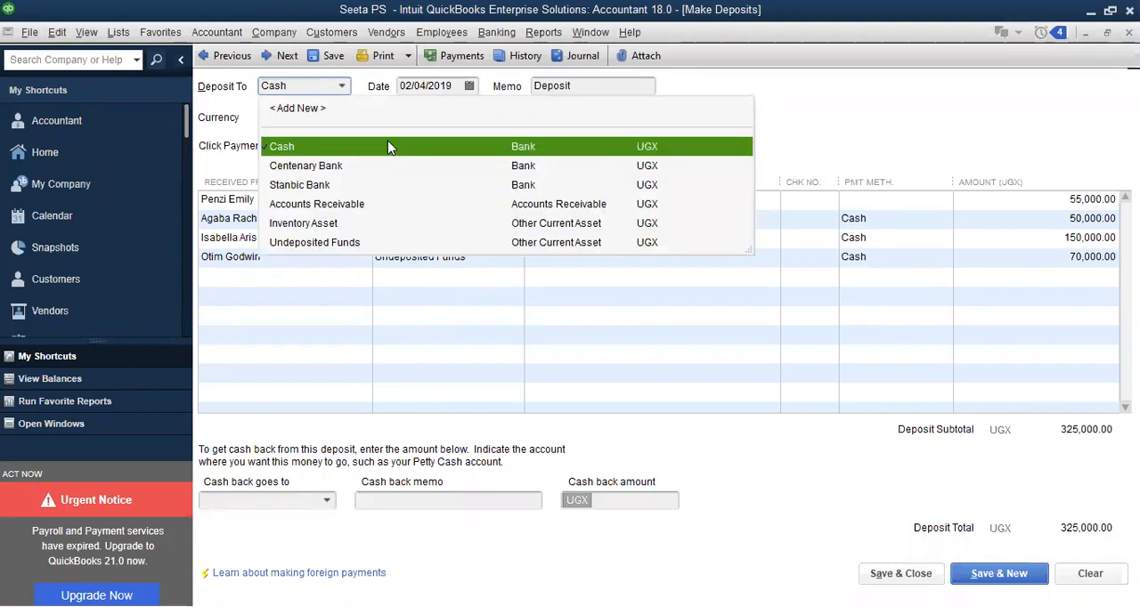
{"action": "left_click", "coordinate": [906, 566]}
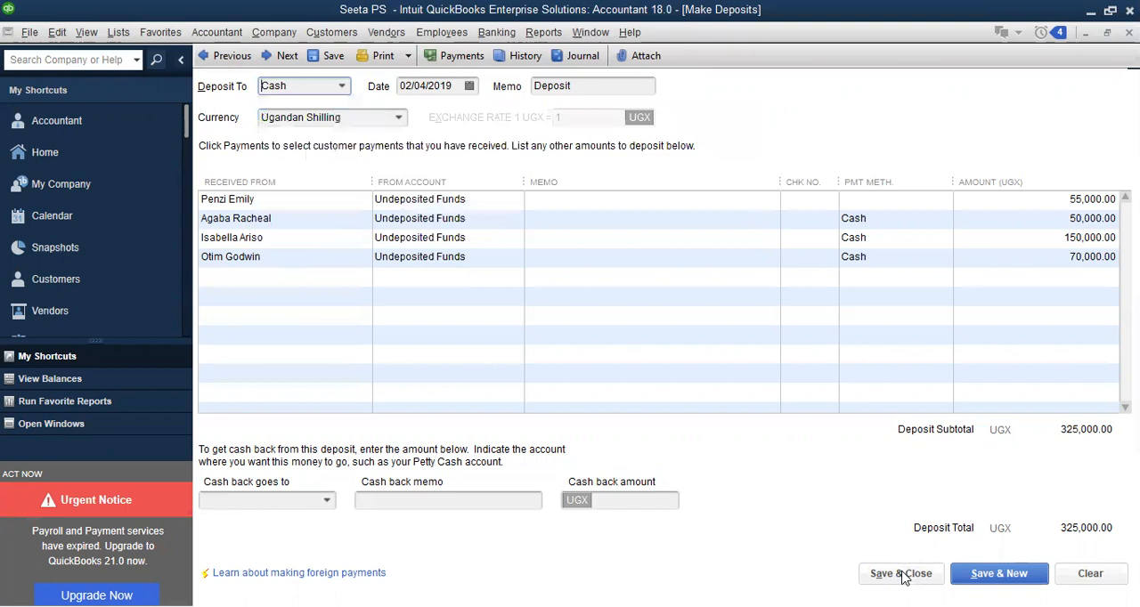
Save and close the deposit dated 02/04/2019, accepting it as a past transaction
{"action": "left_click", "coordinate": [904, 575]}
{"action": "left_click", "coordinate": [904, 577]}
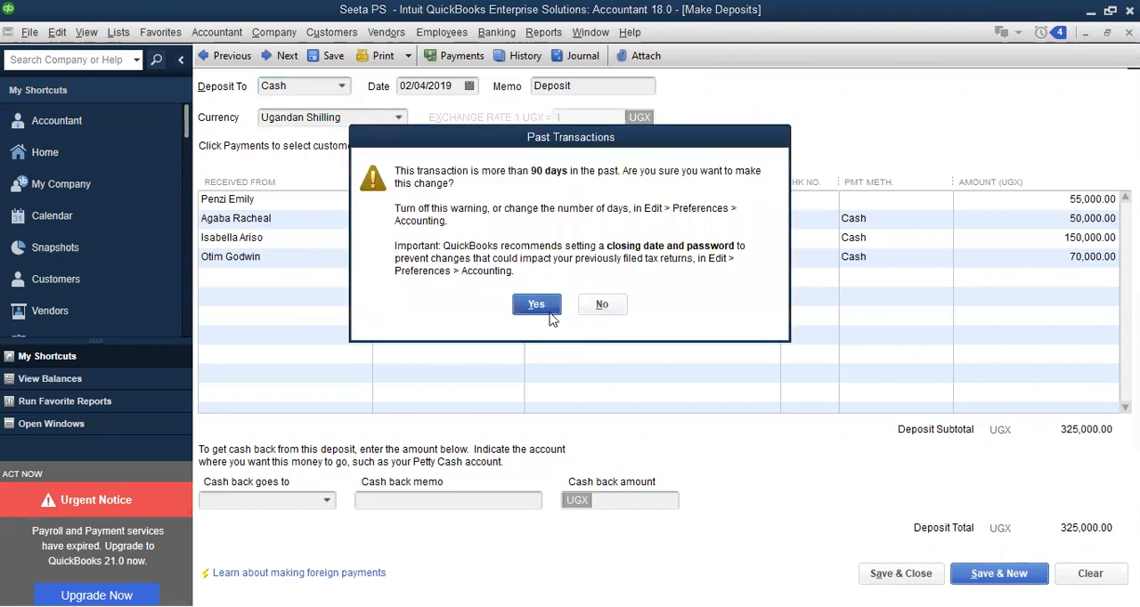
{"action": "left_click", "coordinate": [537, 304]}
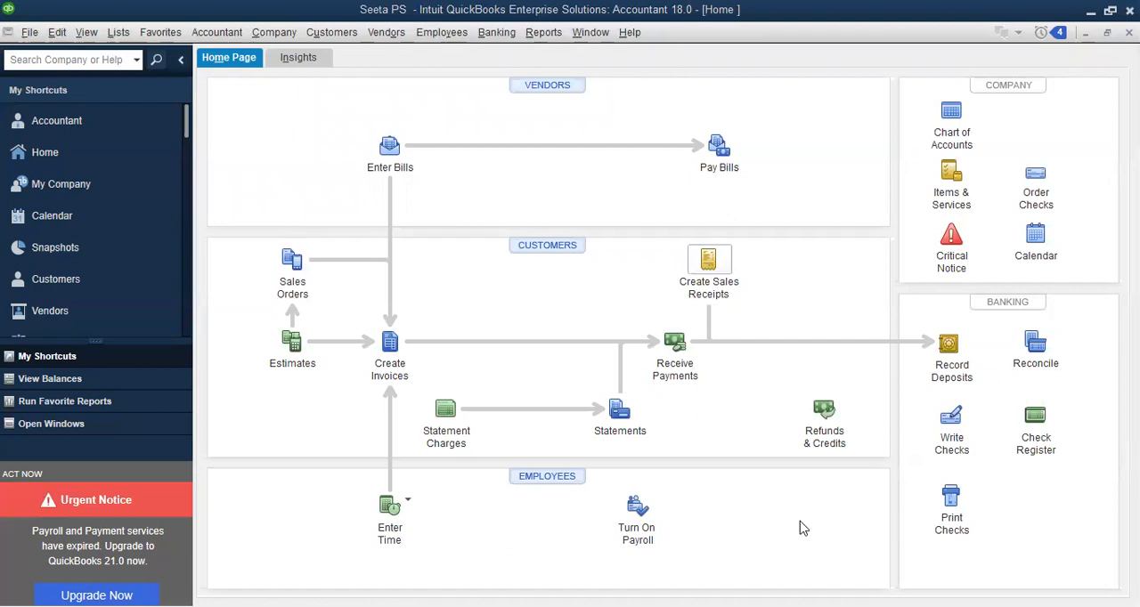
Start writing a new check with Stanbic Bank as the bank account and dismiss the default accounts message
{"action": "left_click", "coordinate": [952, 426]}
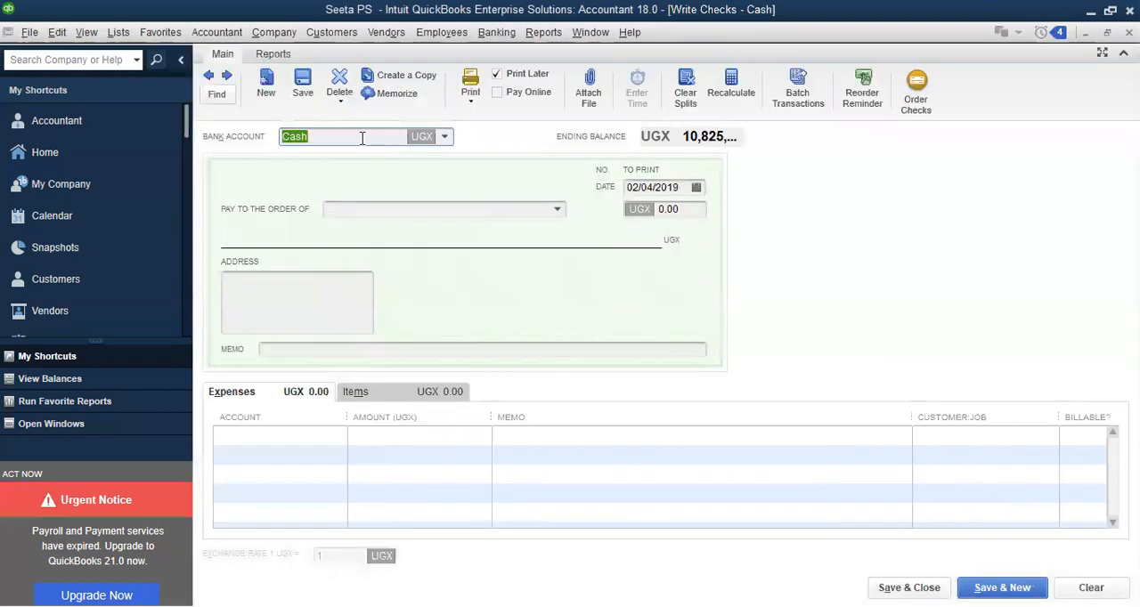
{"action": "left_click", "coordinate": [446, 140]}
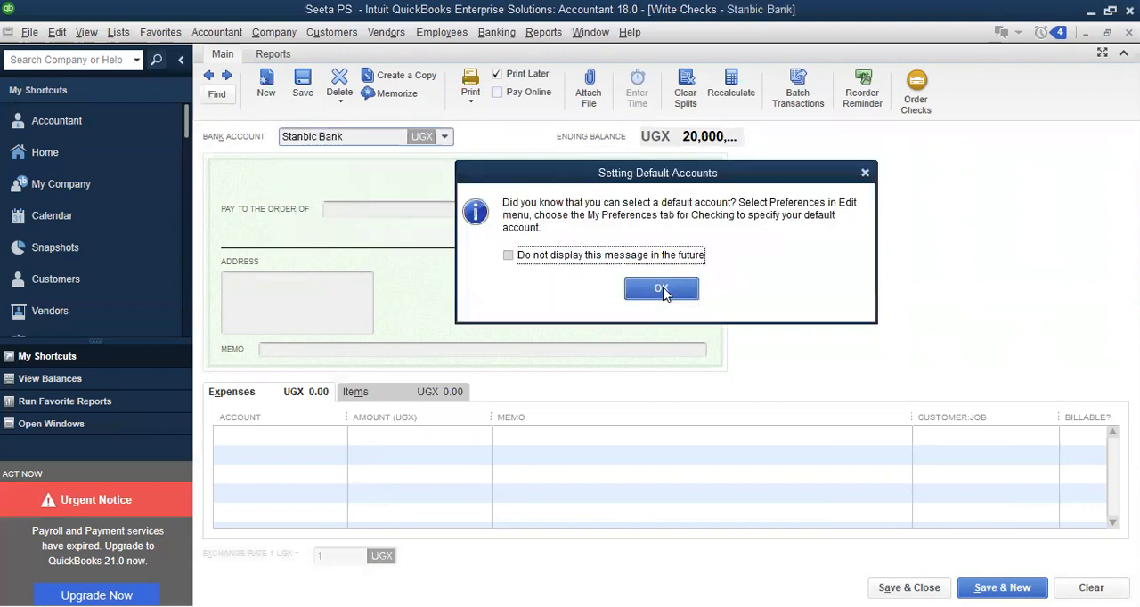
{"action": "left_click", "coordinate": [664, 290]}
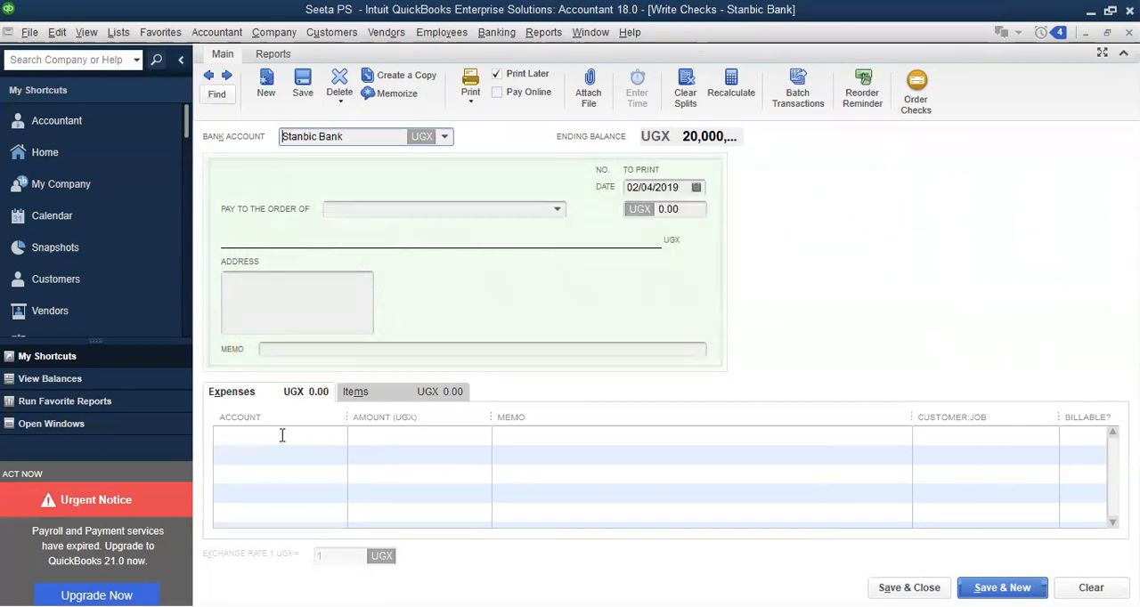
Enter Allowances as the account on the check's first expense line and begin setting it up as a new Expense account
{"action": "left_click", "coordinate": [281, 435]}
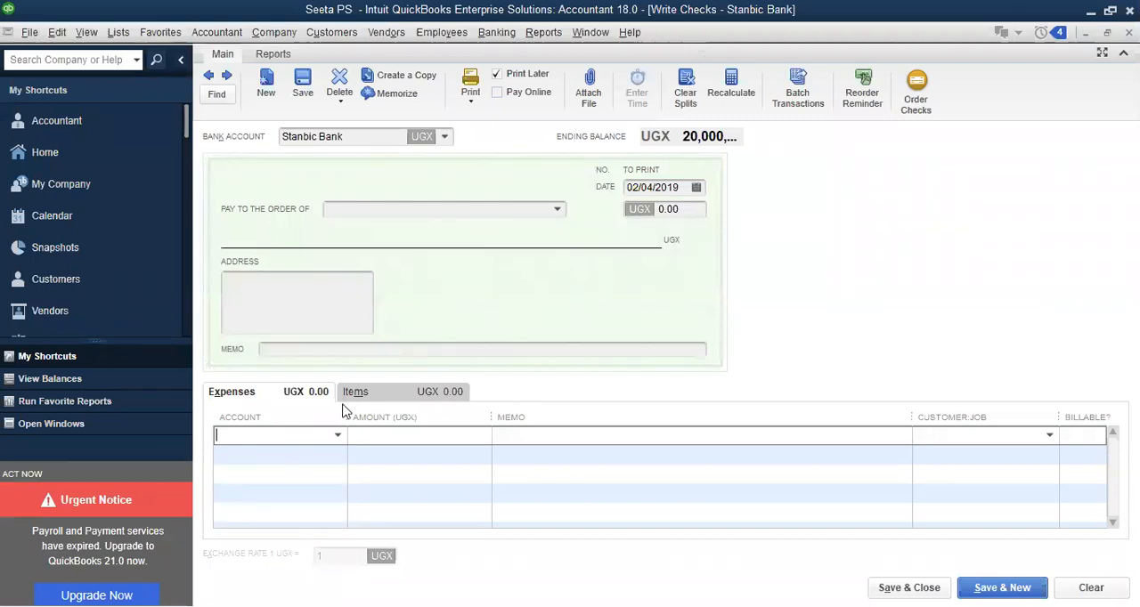
{"action": "type", "text": "a"}
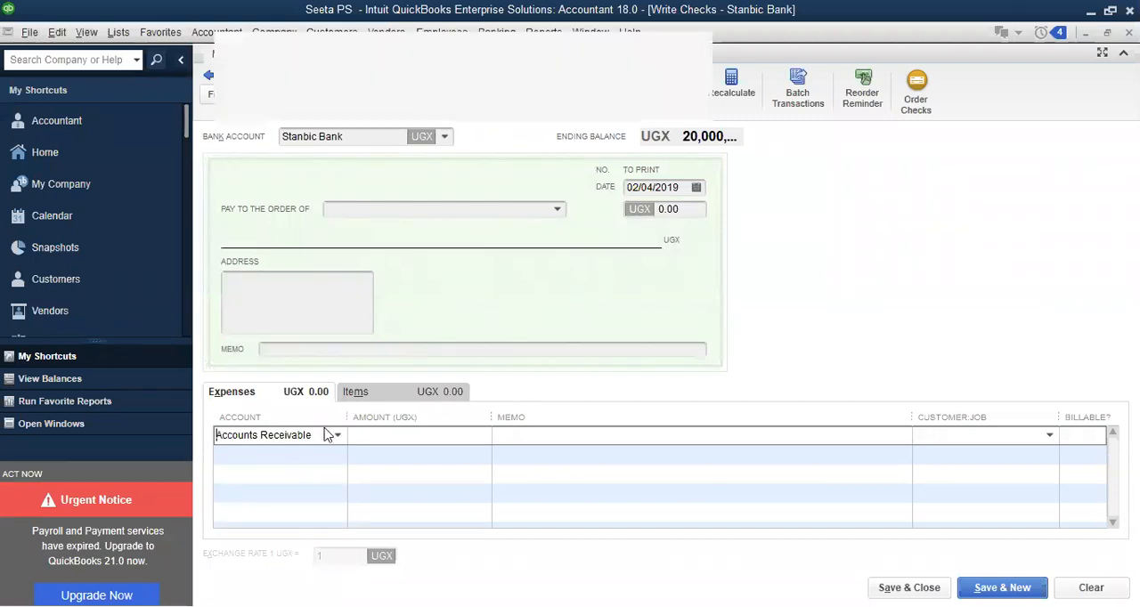
{"action": "type", "text": "L"}
{"action": "key", "text": "BackSpace"}
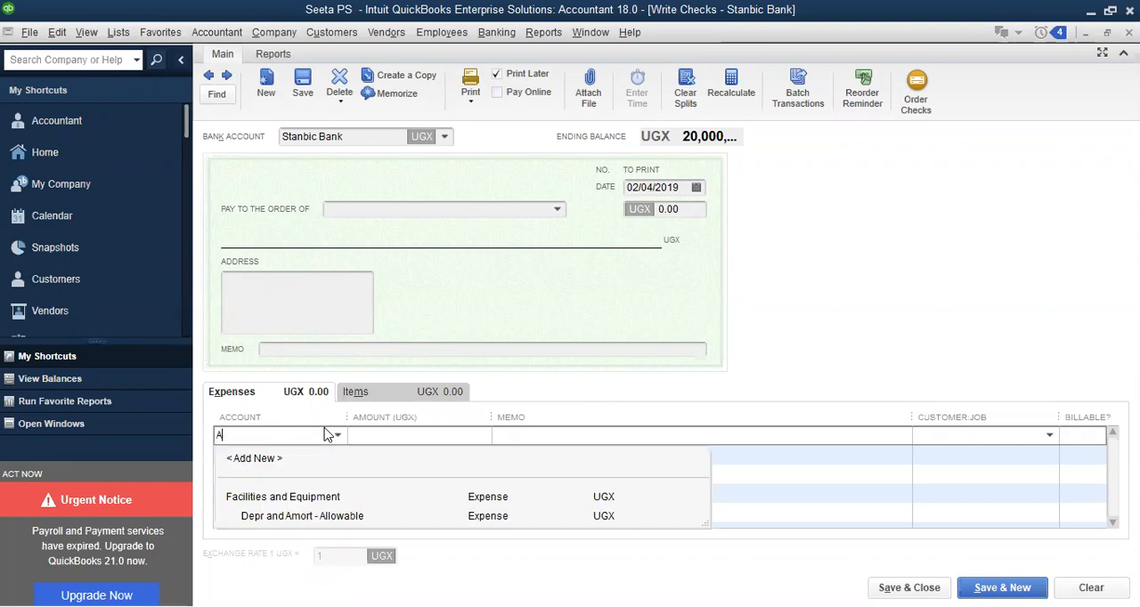
{"action": "key", "text": "BackSpace"}
{"action": "type", "text": "A"}
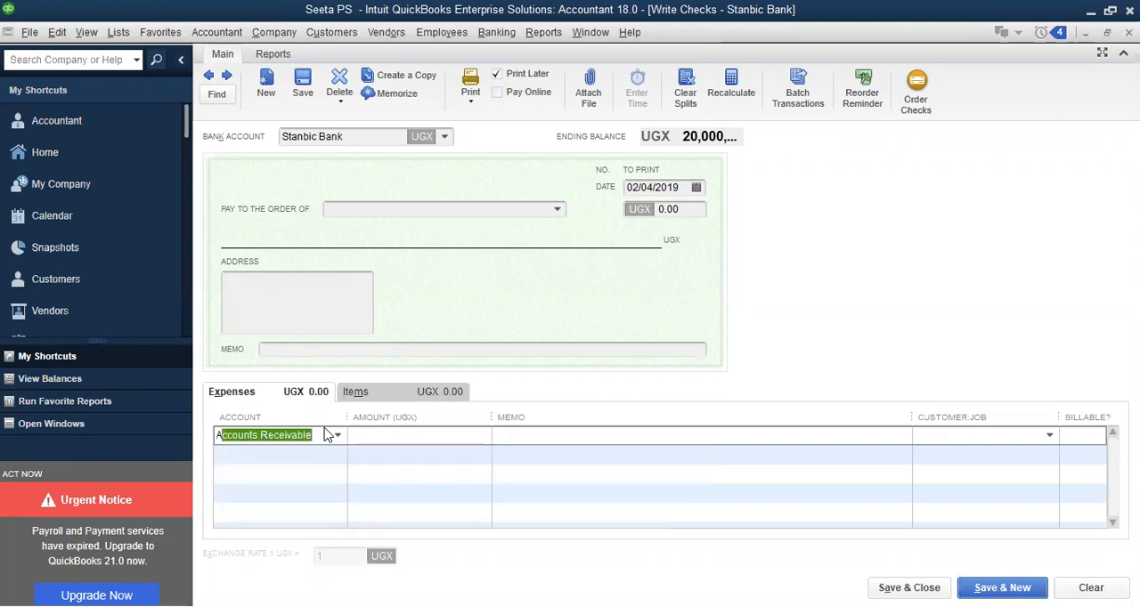
{"action": "type", "text": "llowe"}
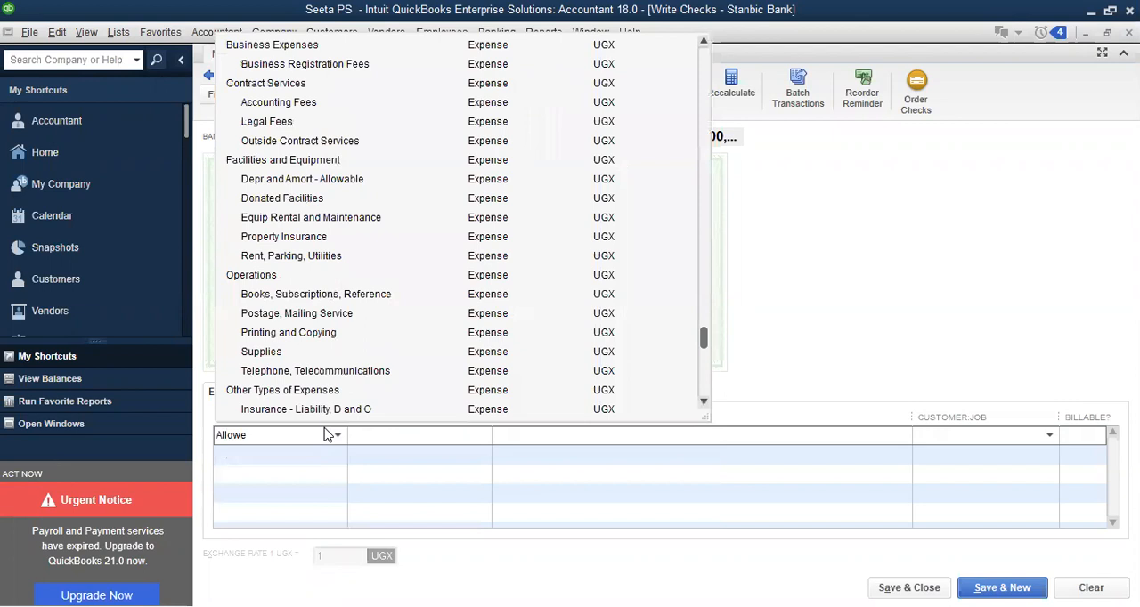
{"action": "key", "text": "BackSpace"}
{"action": "type", "text": "ances"}
{"action": "key", "text": "Tab"}
{"action": "left_click", "coordinate": [537, 209]}
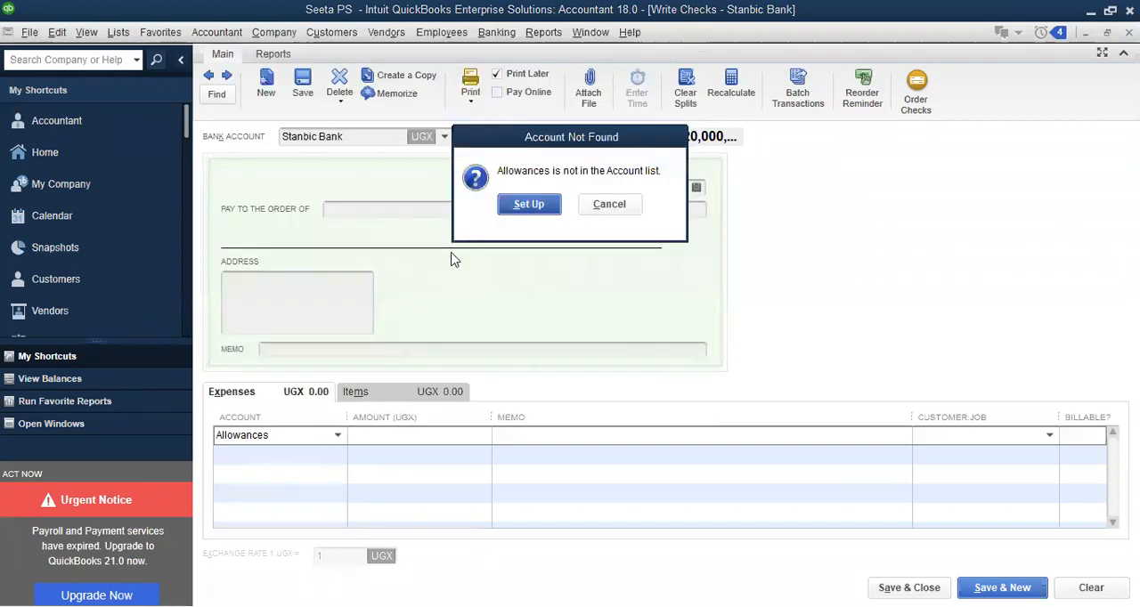
{"action": "left_click", "coordinate": [636, 432]}
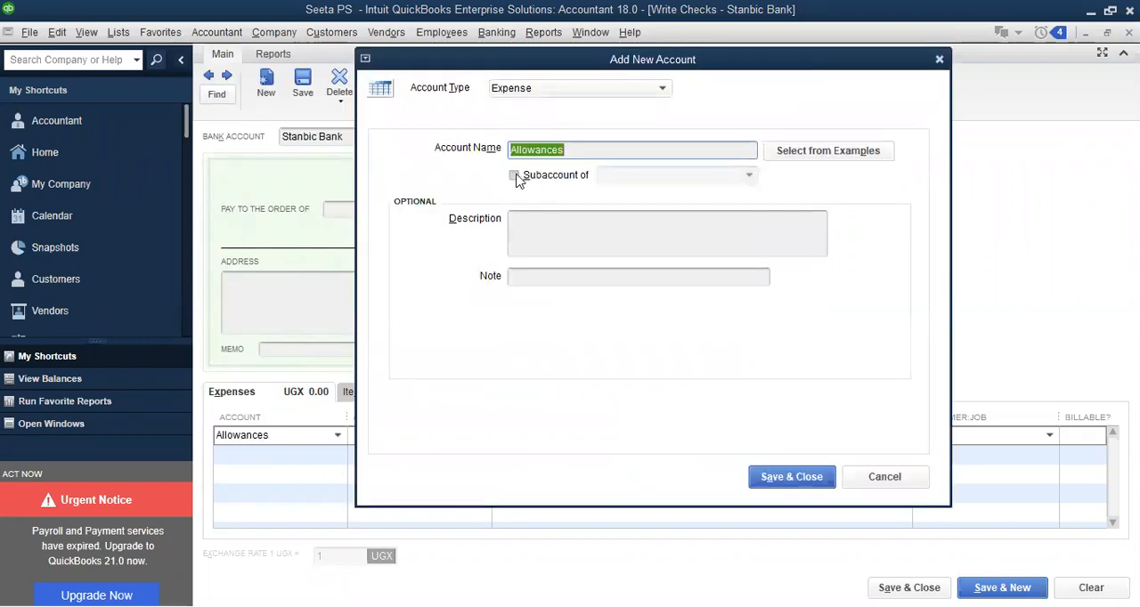
Mark the Allowances account as a subaccount and start adding a new Expense account as its parent
{"action": "left_click", "coordinate": [515, 177]}
{"action": "left_click", "coordinate": [515, 176]}
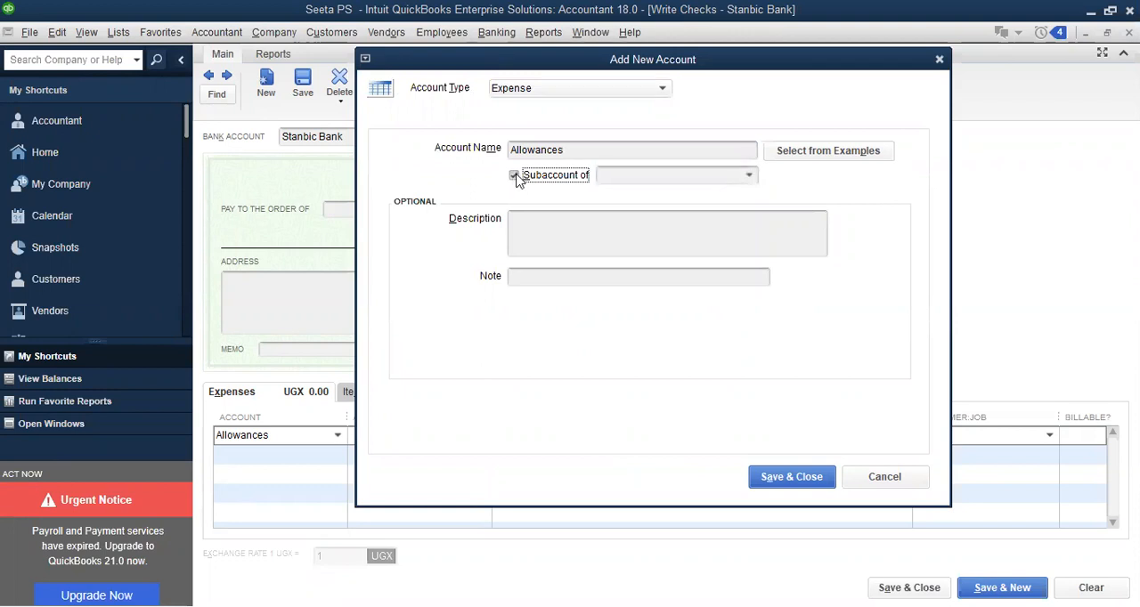
{"action": "left_click", "coordinate": [751, 178]}
{"action": "left_click", "coordinate": [665, 197]}
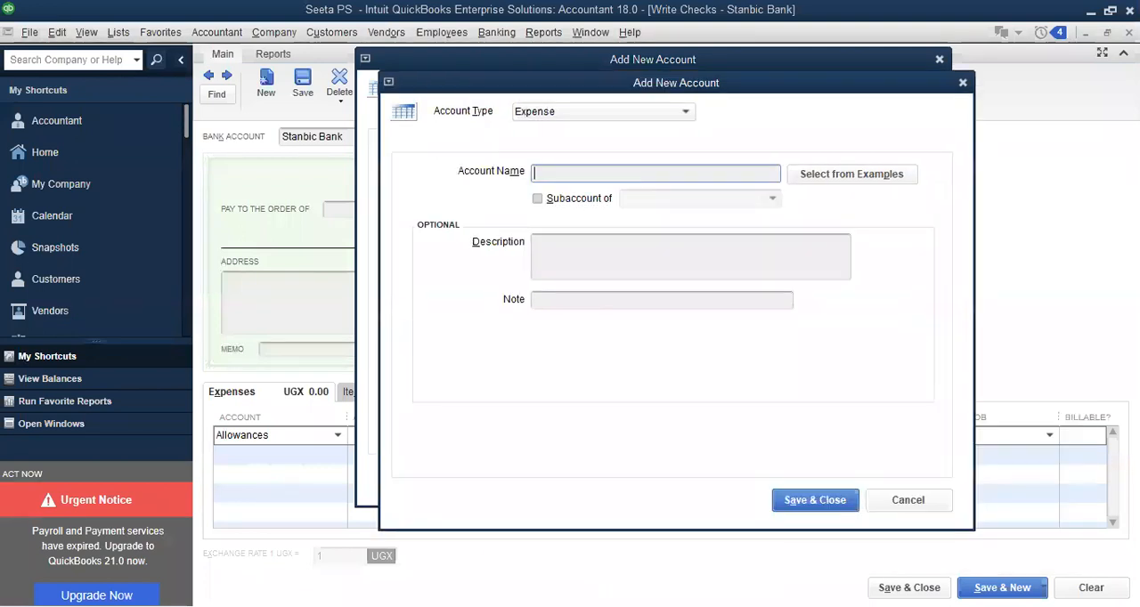
Name the new parent expense account Gov't Grant Expenditure
{"action": "type", "text": "Govt"}
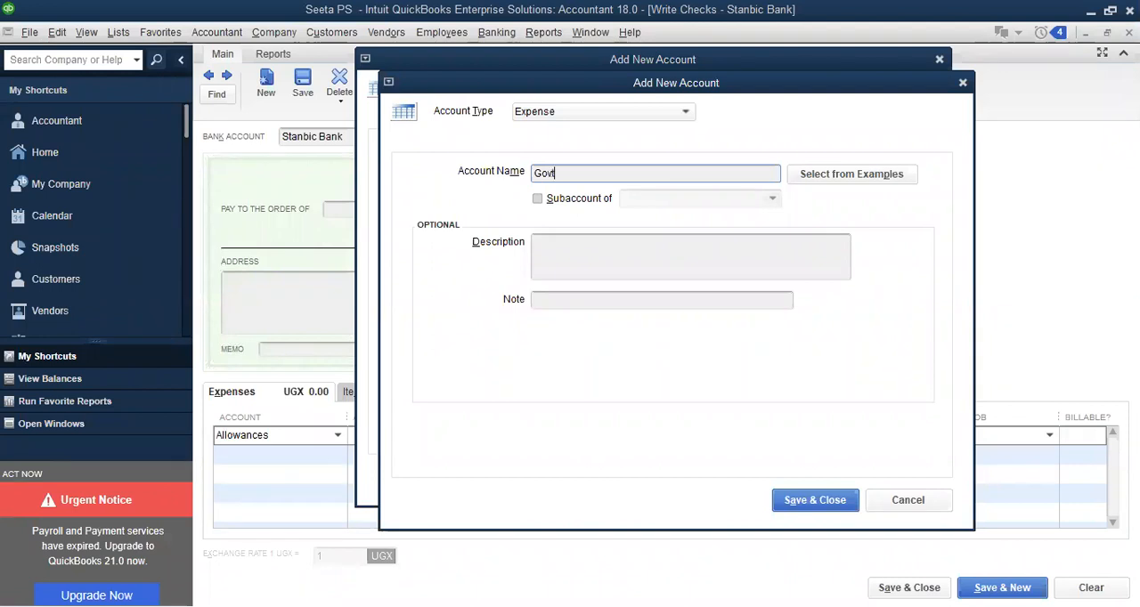
{"action": "type", "text": " Grant Expenditure"}
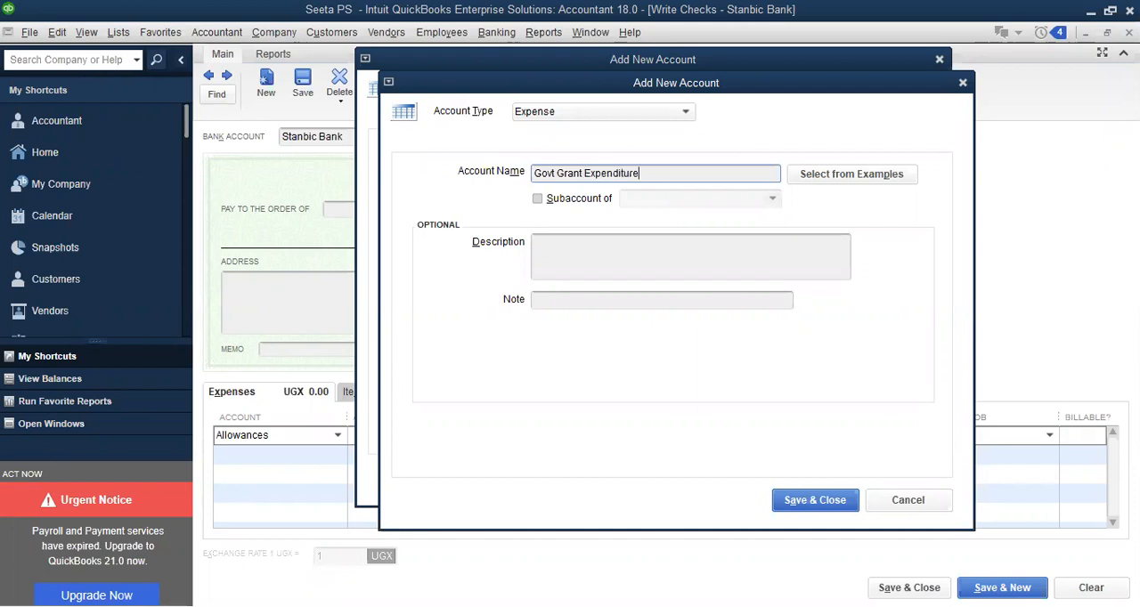
{"action": "left_click", "coordinate": [552, 174]}
{"action": "type", "text": "'"}
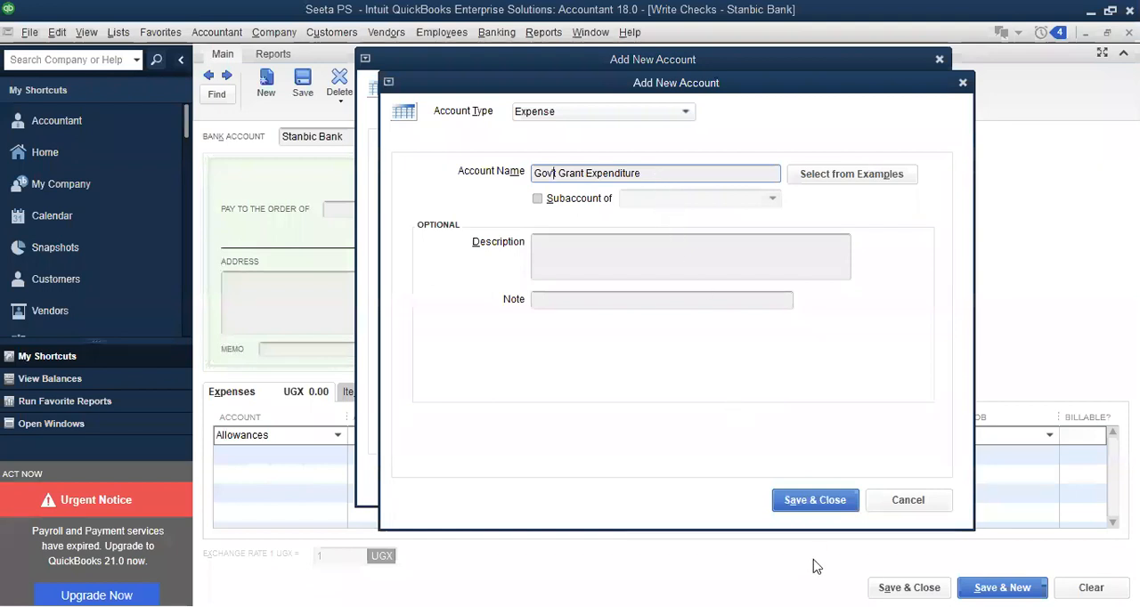
Save the Gov't Grant Expenditure parent account and its Allowances subaccount, and widen the account column of the expense lines
{"action": "left_click", "coordinate": [804, 504]}
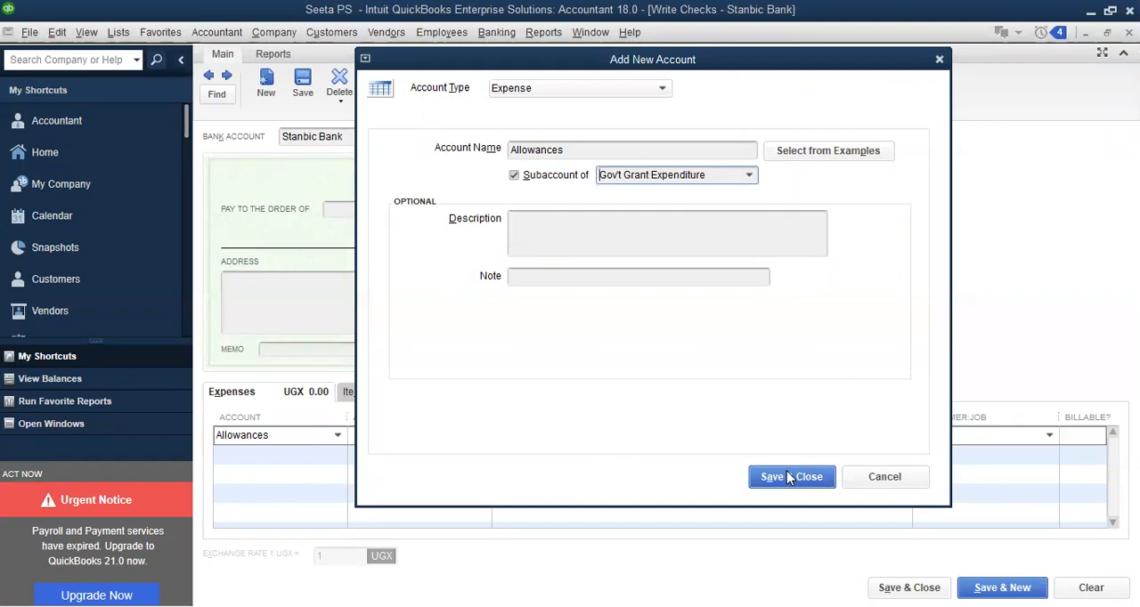
{"action": "left_click", "coordinate": [787, 478]}
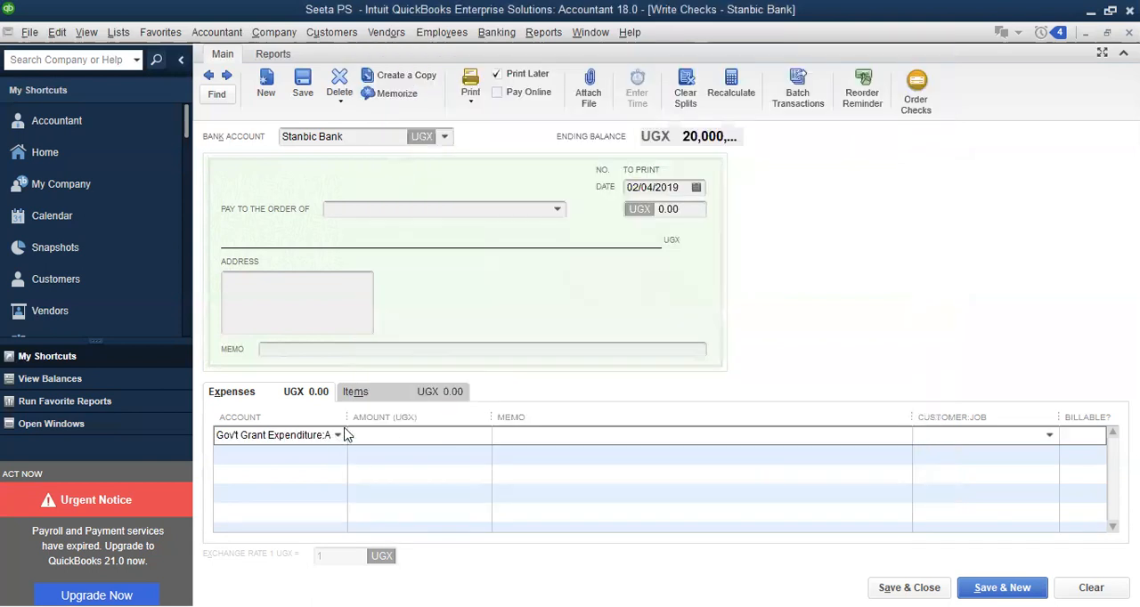
{"action": "left_click_drag", "start_coordinate": [347, 411], "coordinate": [402, 414]}
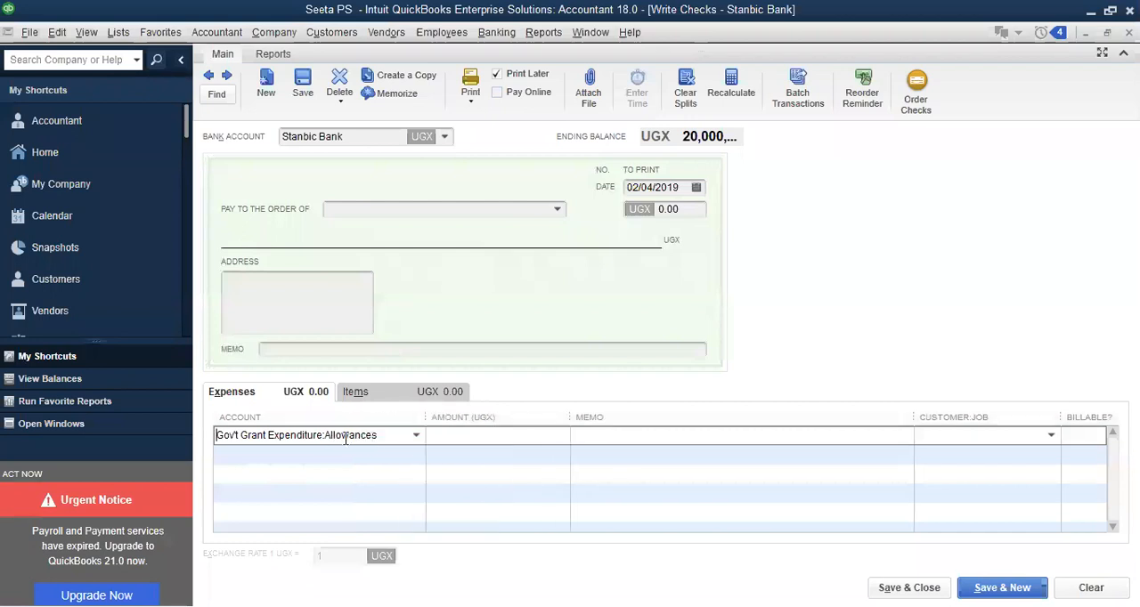
Set the amount of the Allowances expense line to 500,000 UGX
{"action": "left_click", "coordinate": [465, 434]}
{"action": "type", "text": "500000,000.00"}
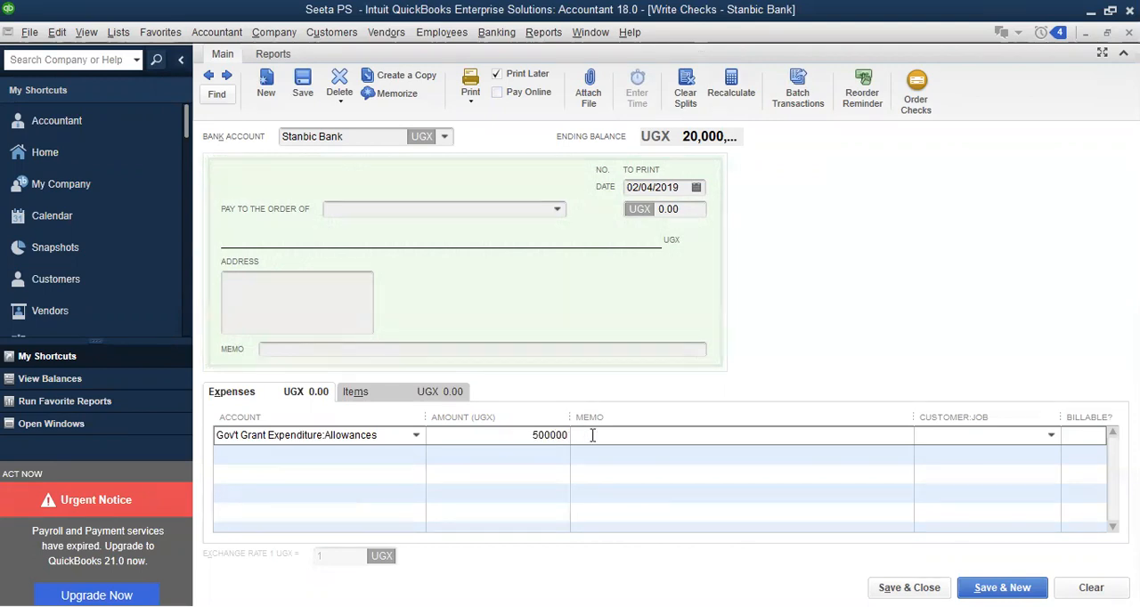
{"action": "left_click", "coordinate": [592, 435]}
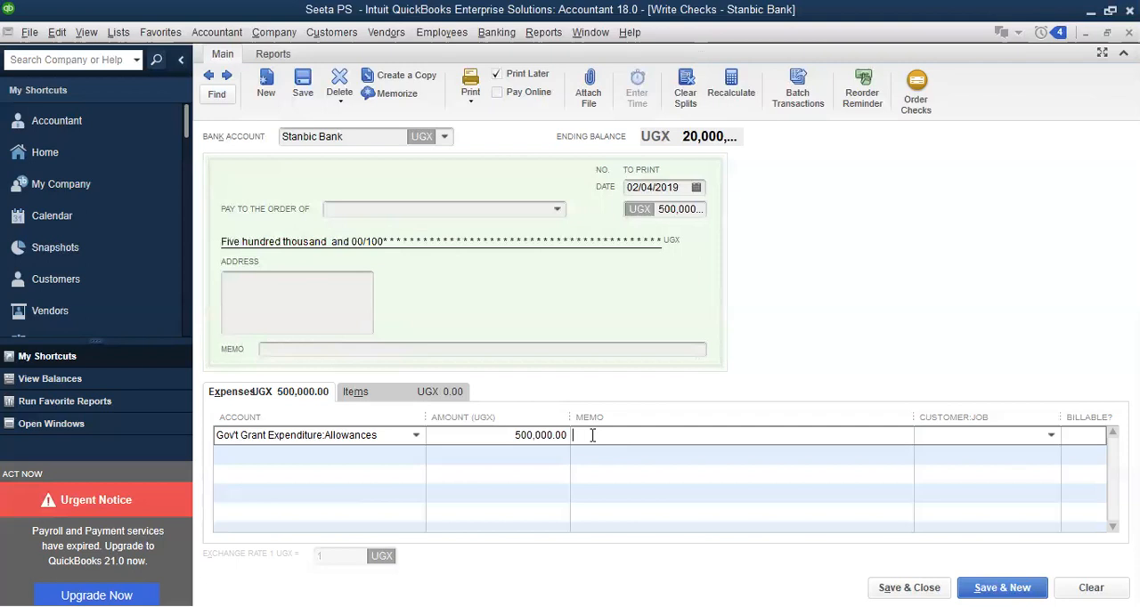
Set the Allowances check's date to 14/01/2019
{"action": "left_click", "coordinate": [697, 188]}
{"action": "left_click", "coordinate": [642, 215]}
{"action": "left_click", "coordinate": [644, 215]}
{"action": "left_click", "coordinate": [644, 215]}
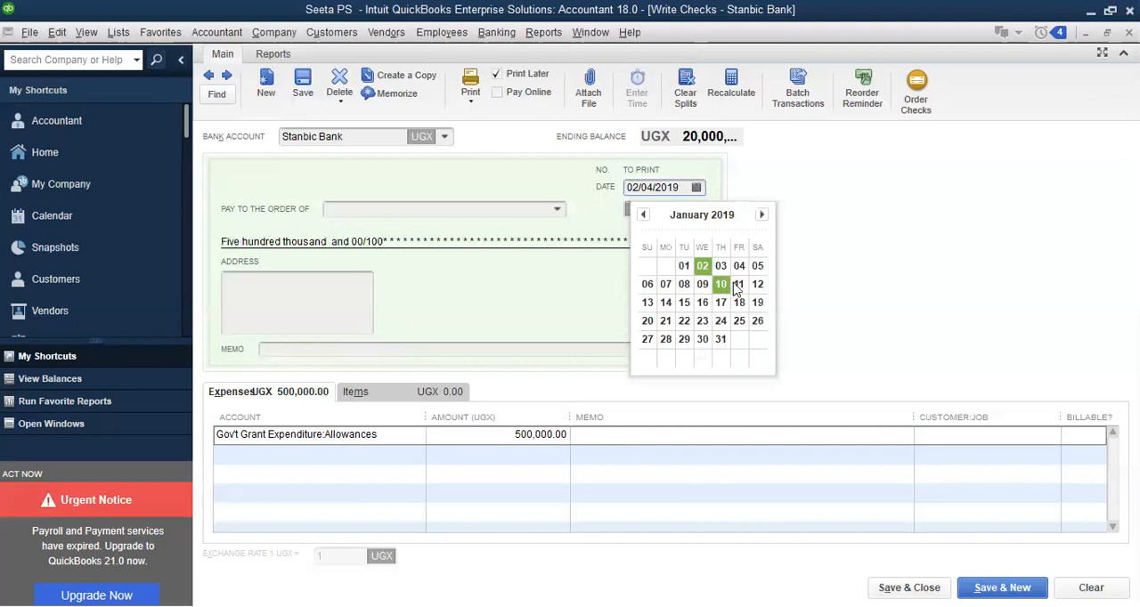
{"action": "left_click", "coordinate": [666, 304]}
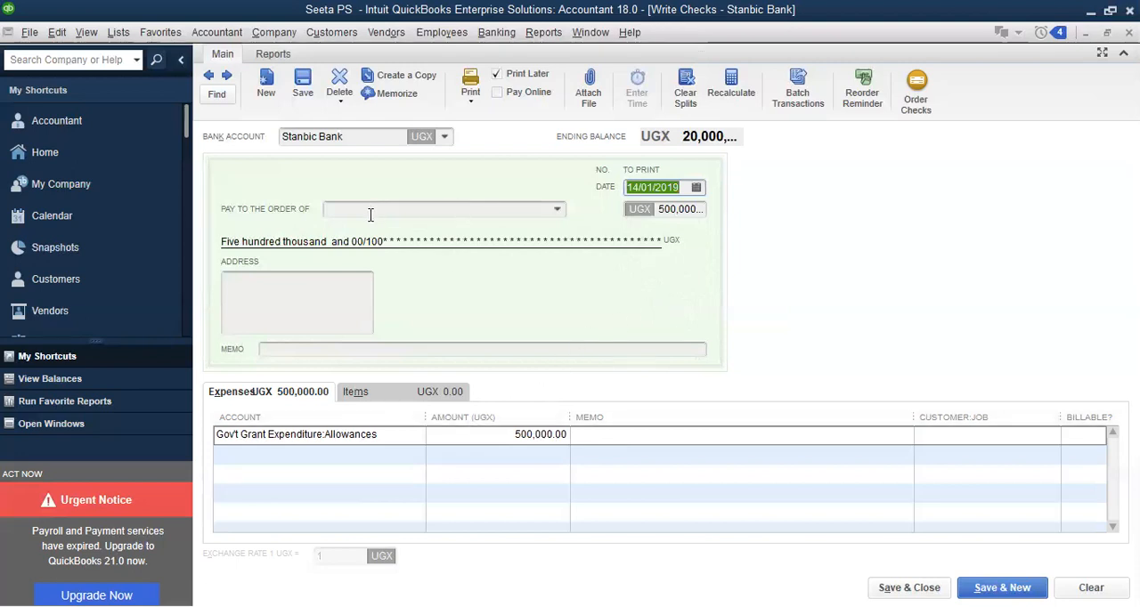
Leave the payee blank, save the Allowances check with its past date accepted, and move on to a new check
{"action": "left_click", "coordinate": [426, 209]}
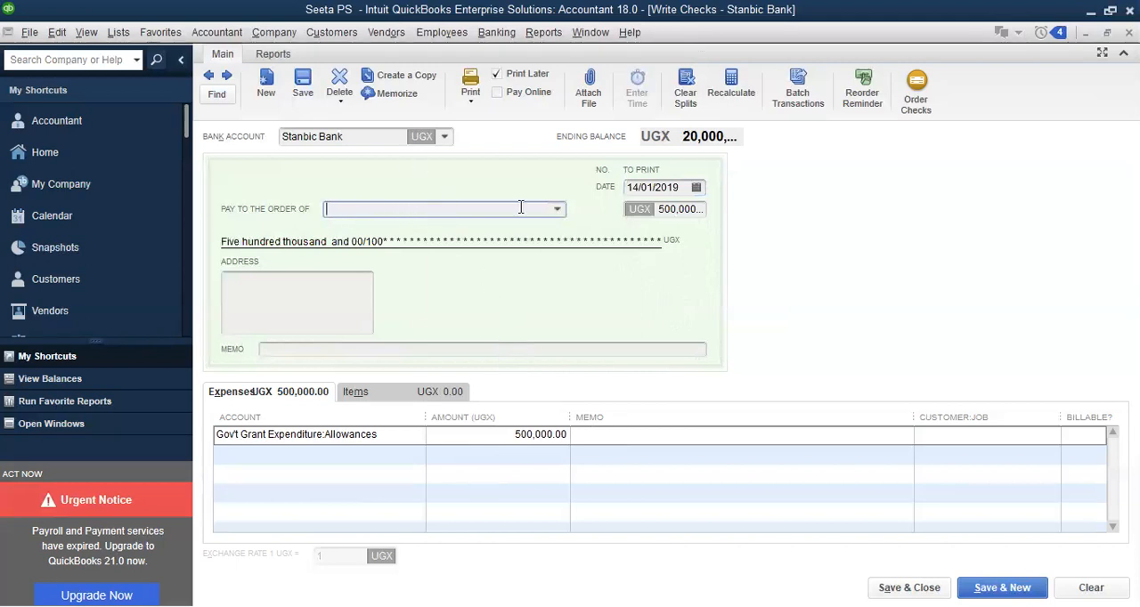
{"action": "left_click", "coordinate": [683, 437]}
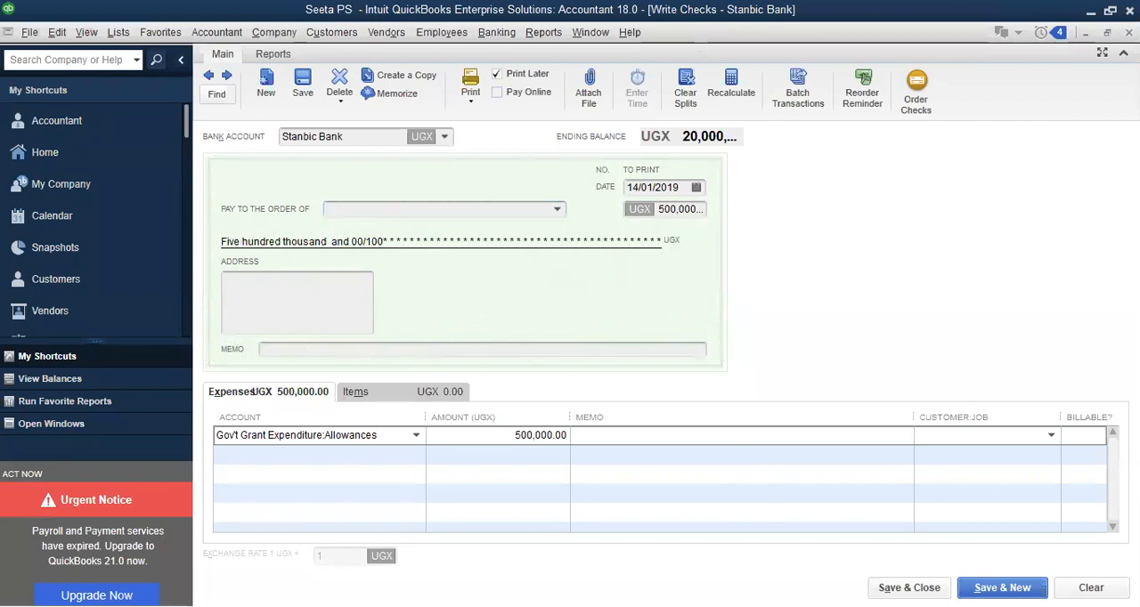
{"action": "left_click", "coordinate": [1001, 588]}
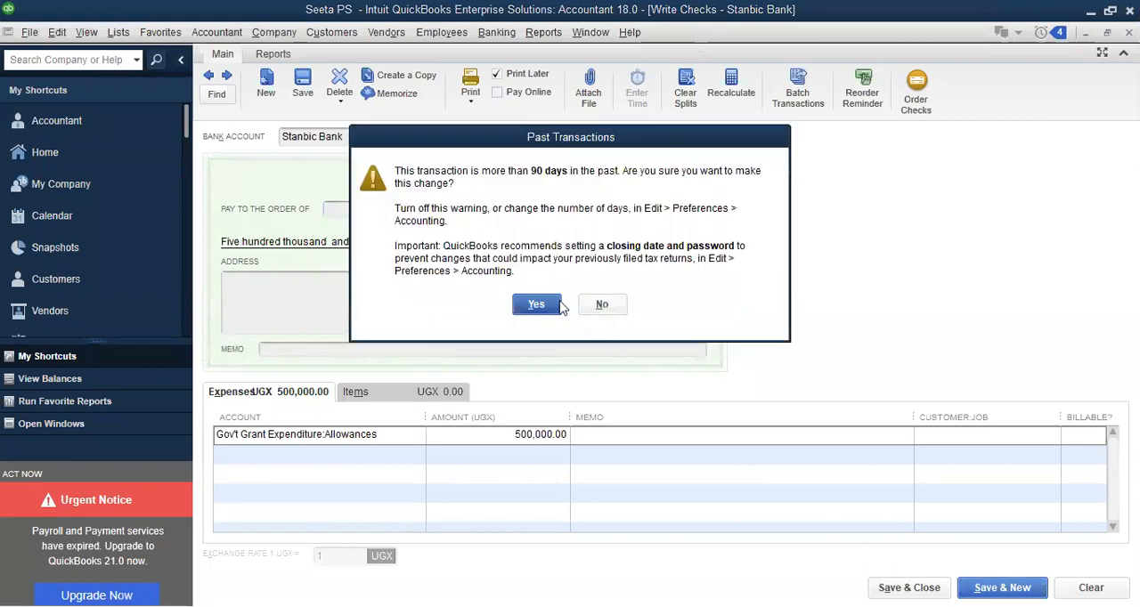
{"action": "left_click", "coordinate": [554, 305]}
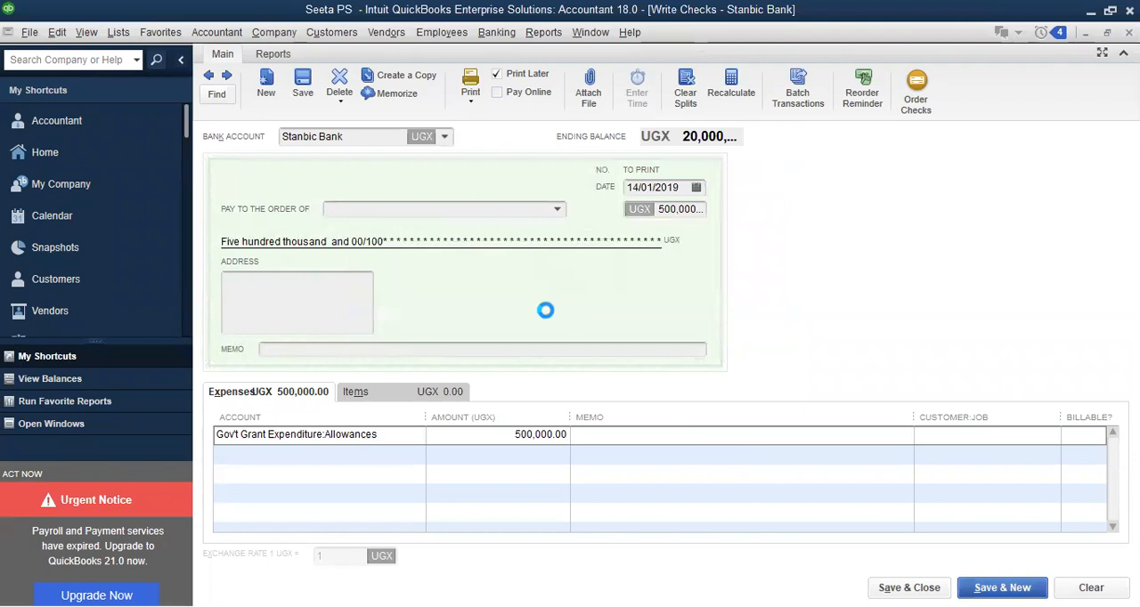
Enter Latrine construction as the account on the new check's first expense line and begin setting it up as an Expense account
{"action": "left_click", "coordinate": [302, 437]}
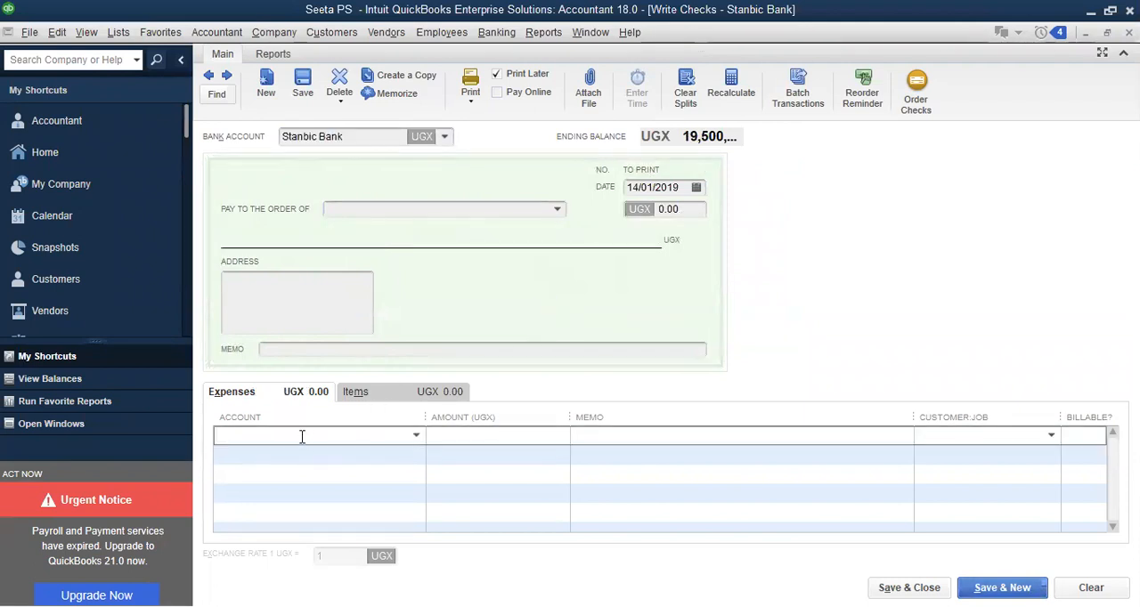
{"action": "type", "text": "Contract Services:Legal Fees"}
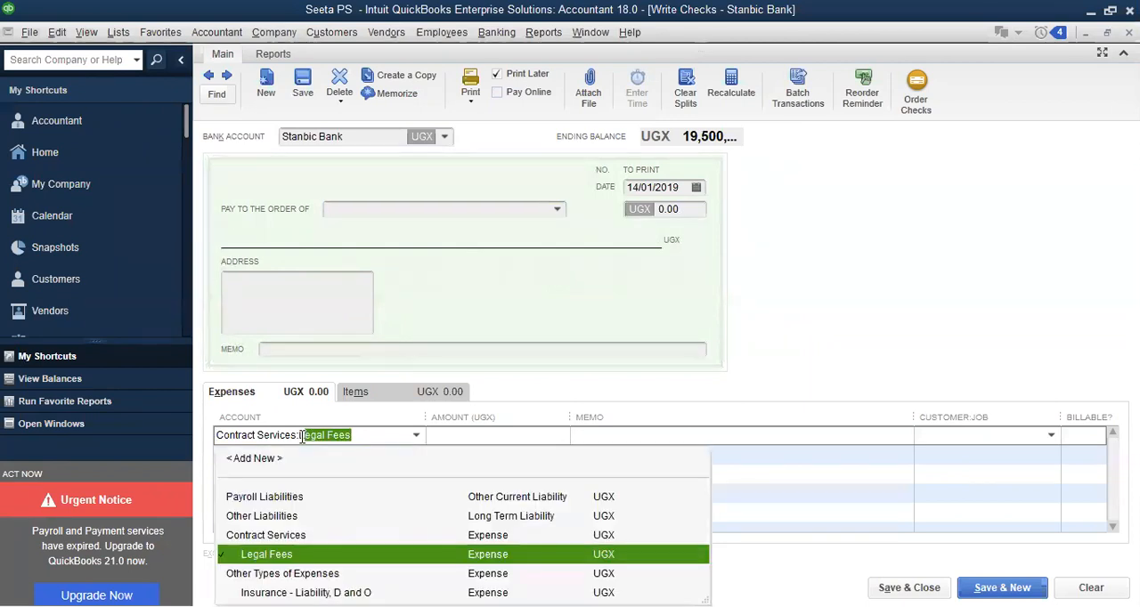
{"action": "key", "text": "Return"}
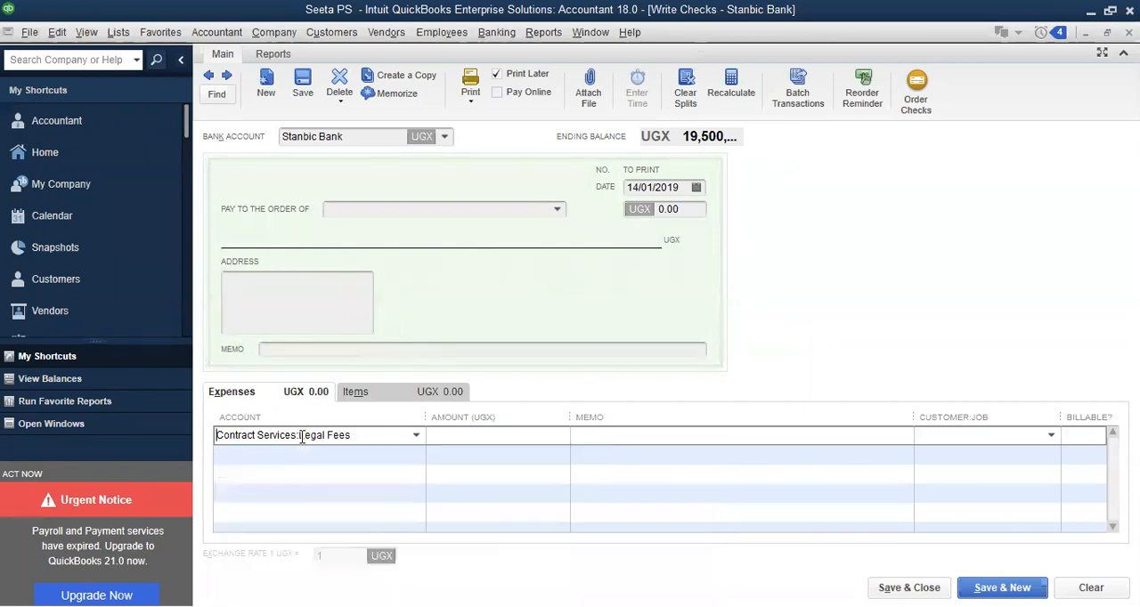
{"action": "type", "text": "Latrine construction"}
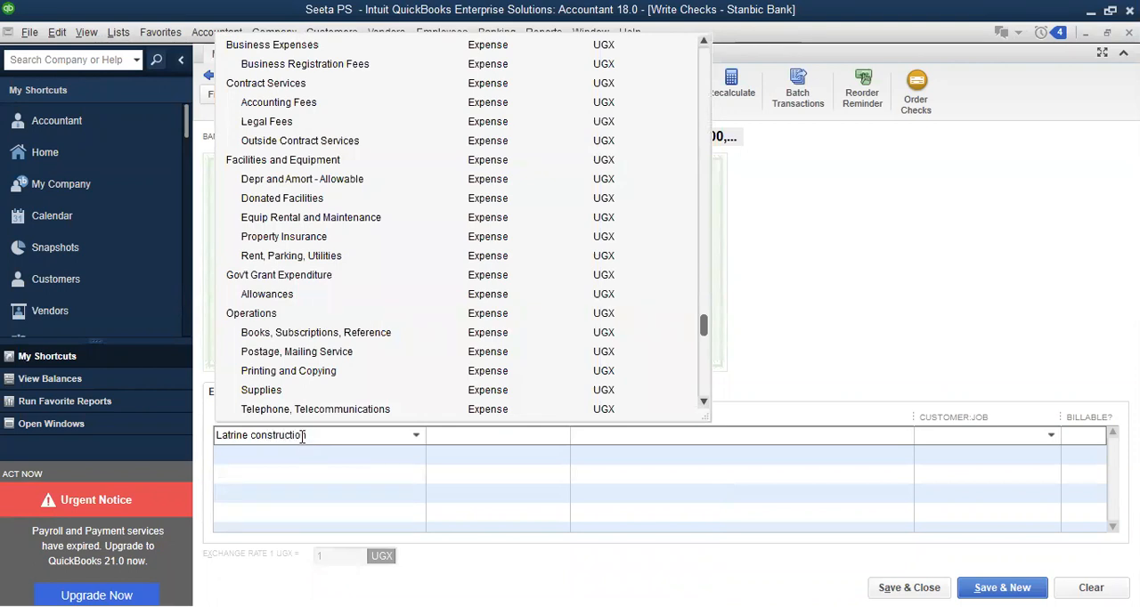
{"action": "key", "text": "Tab"}
{"action": "left_click", "coordinate": [532, 205]}
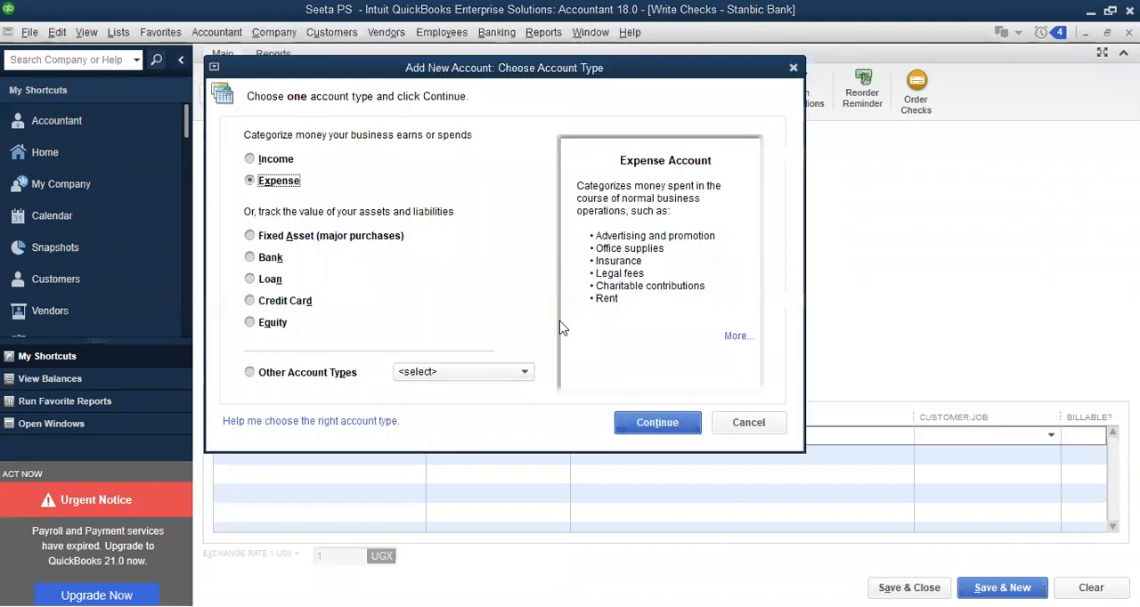
{"action": "left_click", "coordinate": [656, 423]}
Make Latrine construction a subaccount of Gov't Grant Expenditure and save the account
{"action": "left_click", "coordinate": [532, 174]}
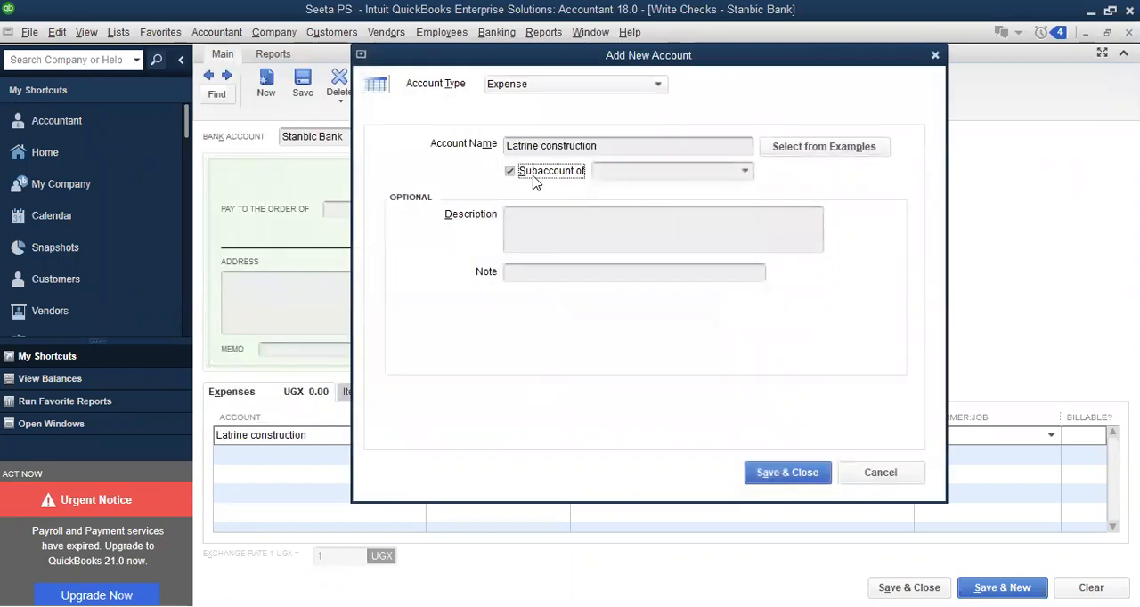
{"action": "left_click", "coordinate": [617, 170]}
{"action": "type", "text": "Gov't Grant Expenditure"}
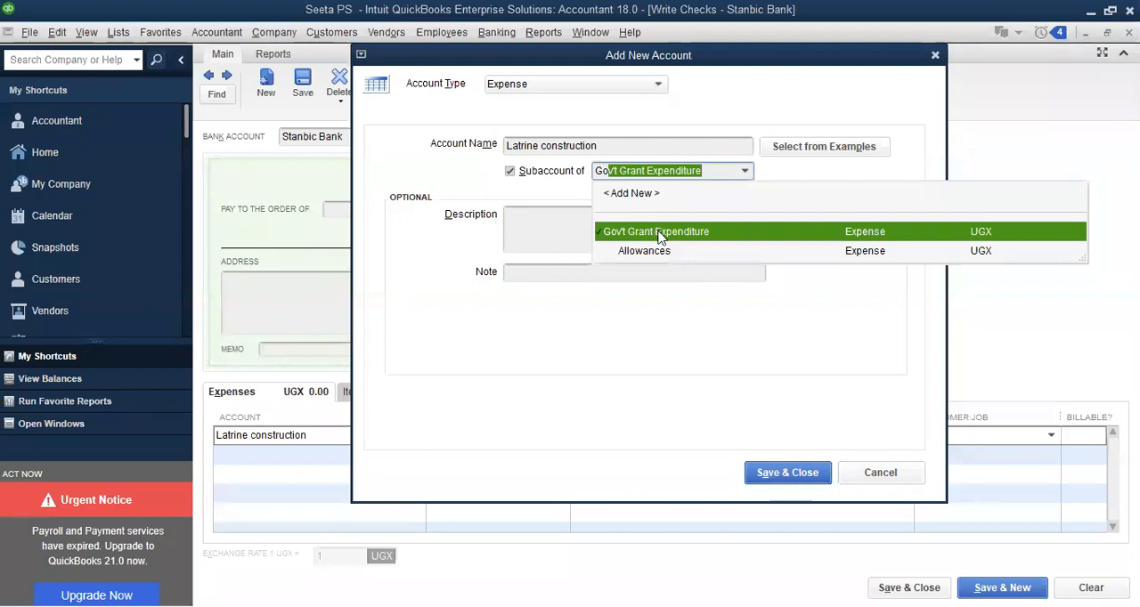
{"action": "left_click", "coordinate": [777, 477]}
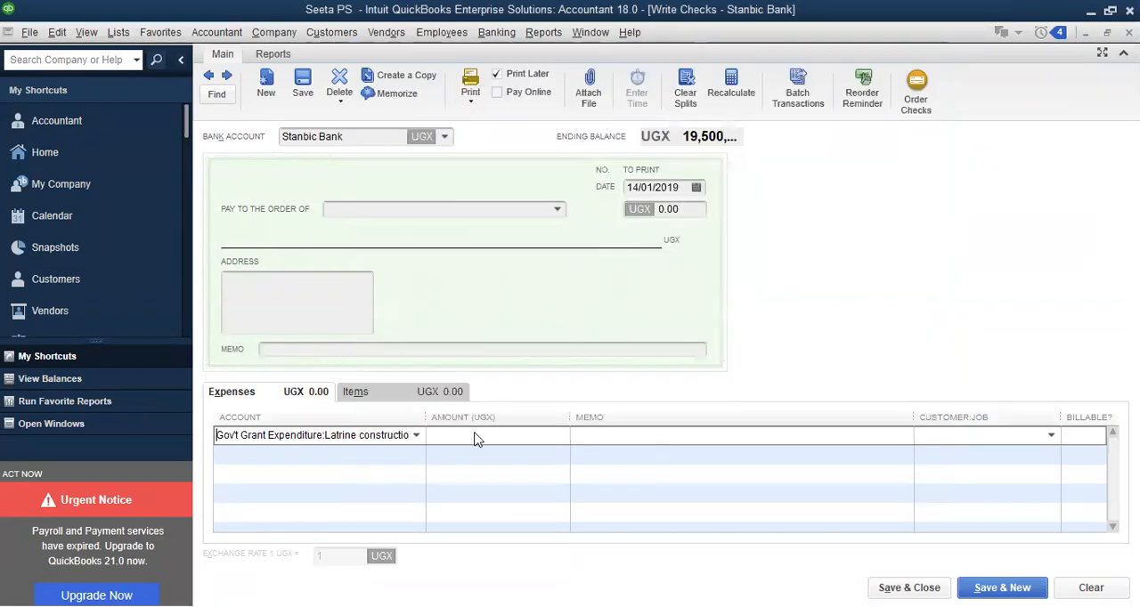
Set the amount of the Latrine construction expense line to 9,000,000 UGX
{"action": "left_click", "coordinate": [478, 435]}
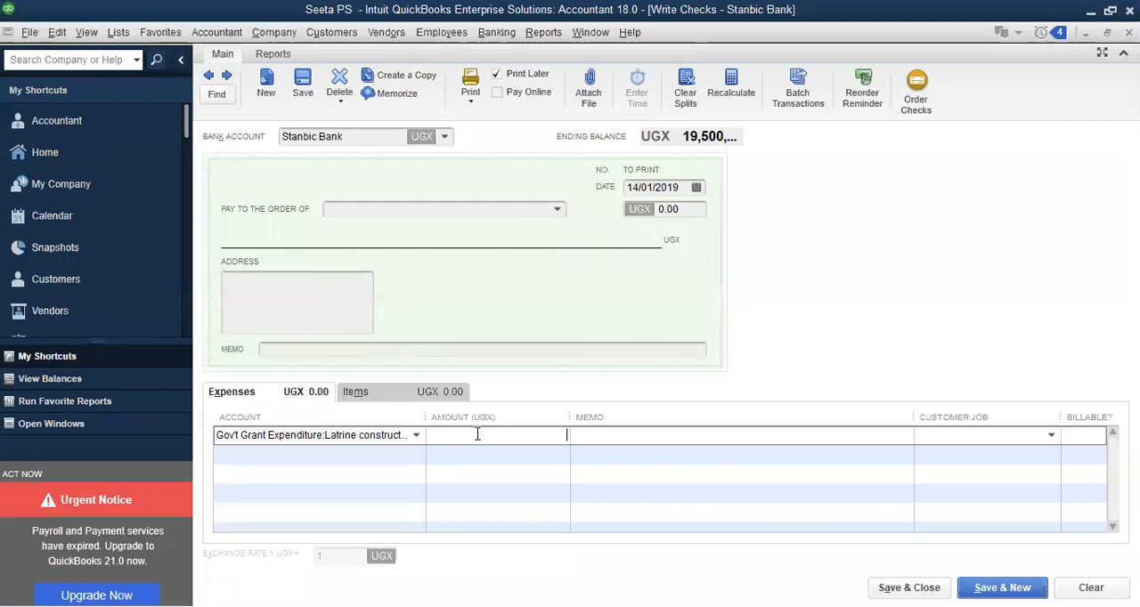
{"action": "type", "text": "9"}
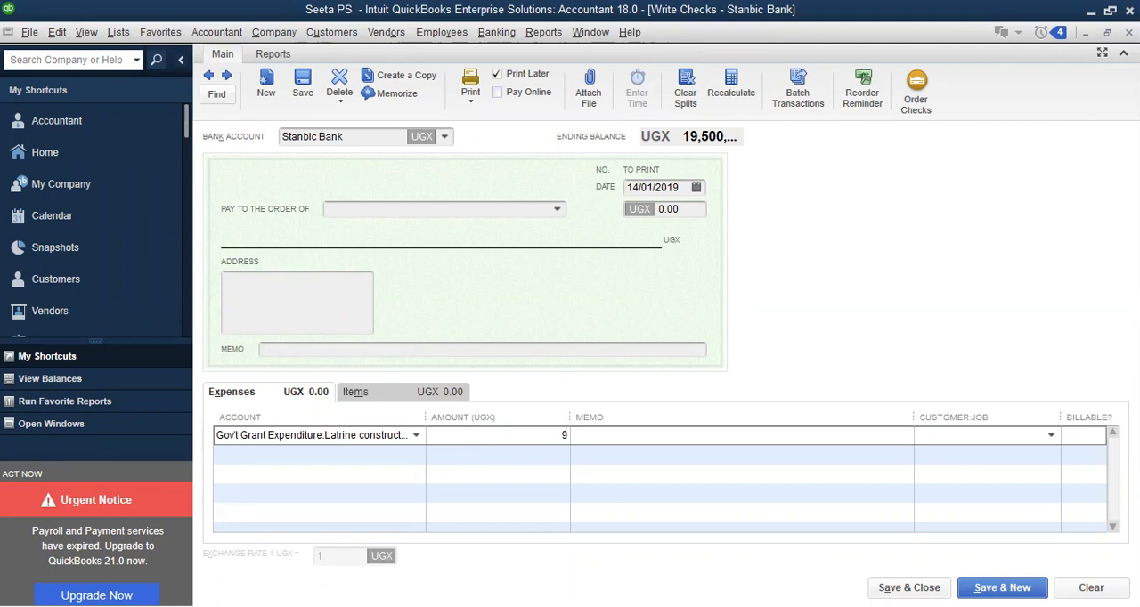
{"action": "type", "text": "000000"}
{"action": "left_click", "coordinate": [585, 436]}
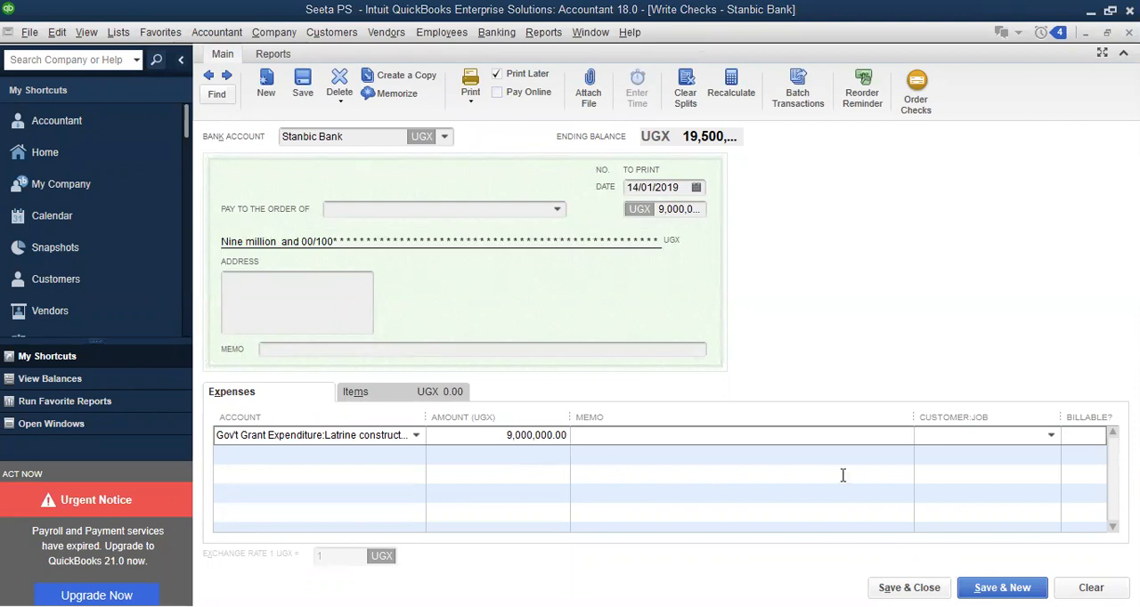
Date the Latrine construction check 20/01/2019 and save it, accepting the past date and moving on to a new check
{"action": "left_click", "coordinate": [696, 189]}
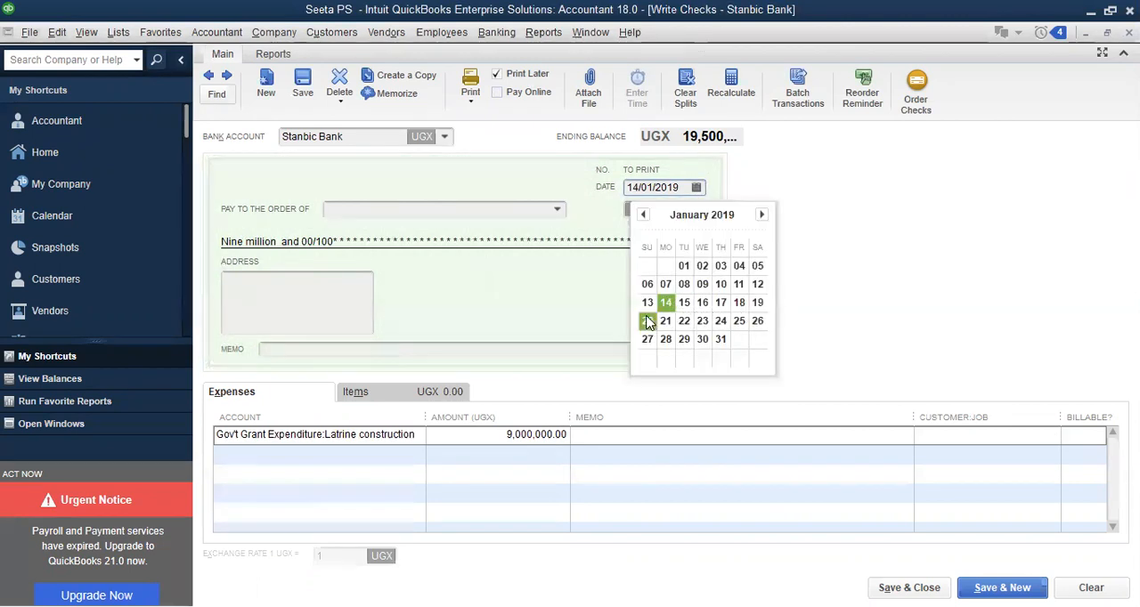
{"action": "left_click", "coordinate": [647, 321]}
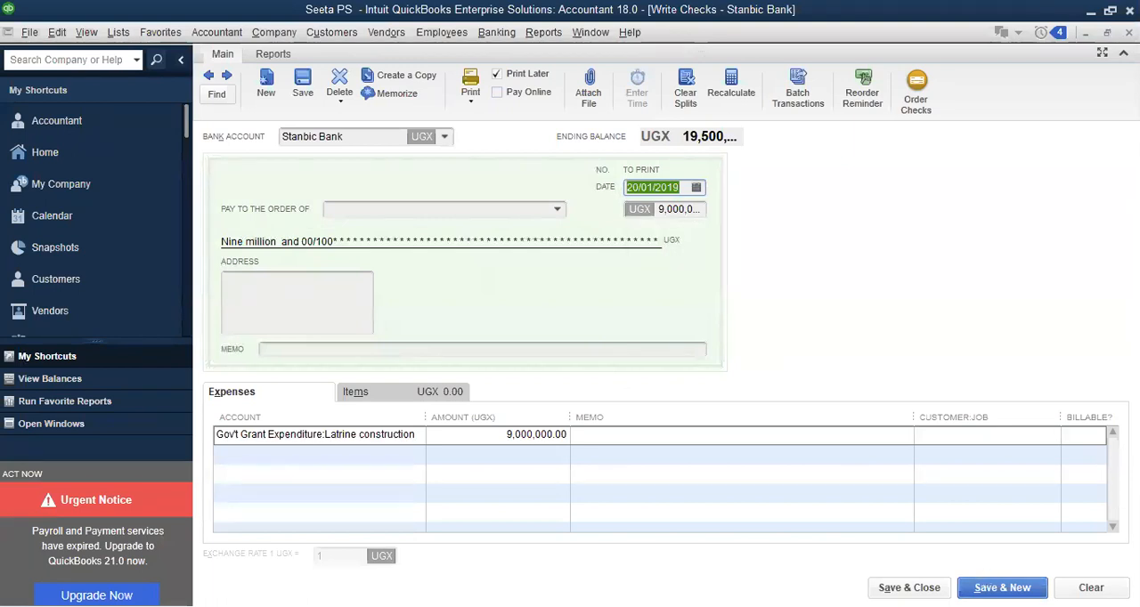
{"action": "left_click", "coordinate": [1001, 588]}
{"action": "left_click", "coordinate": [537, 304]}
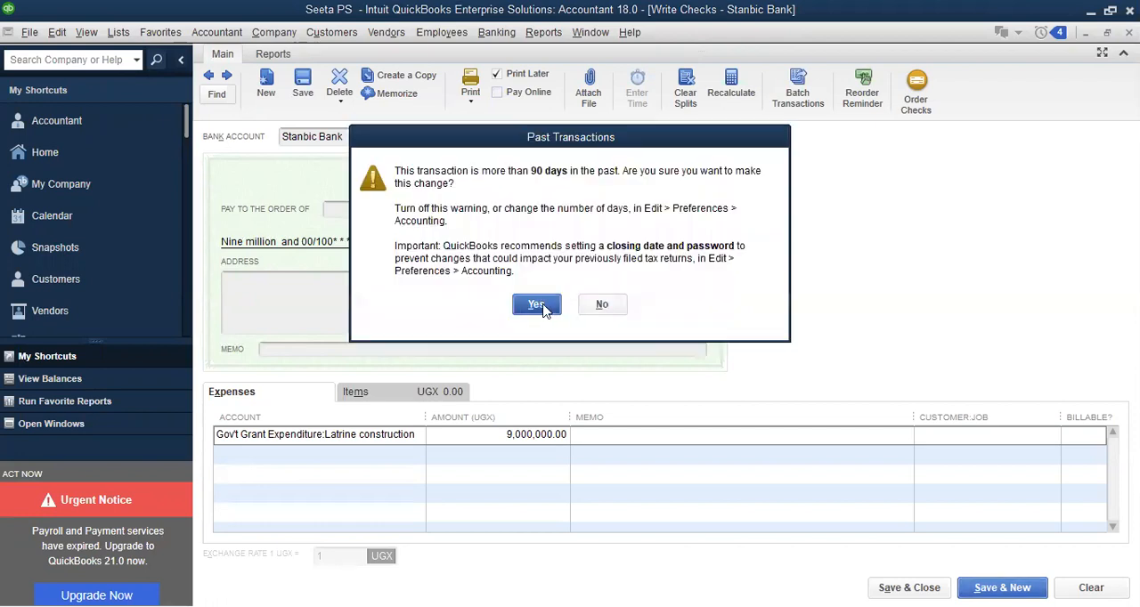
Enter staff houses as the account on the new check's first expense line and begin setting it up as an Expense account
{"action": "left_click", "coordinate": [302, 433]}
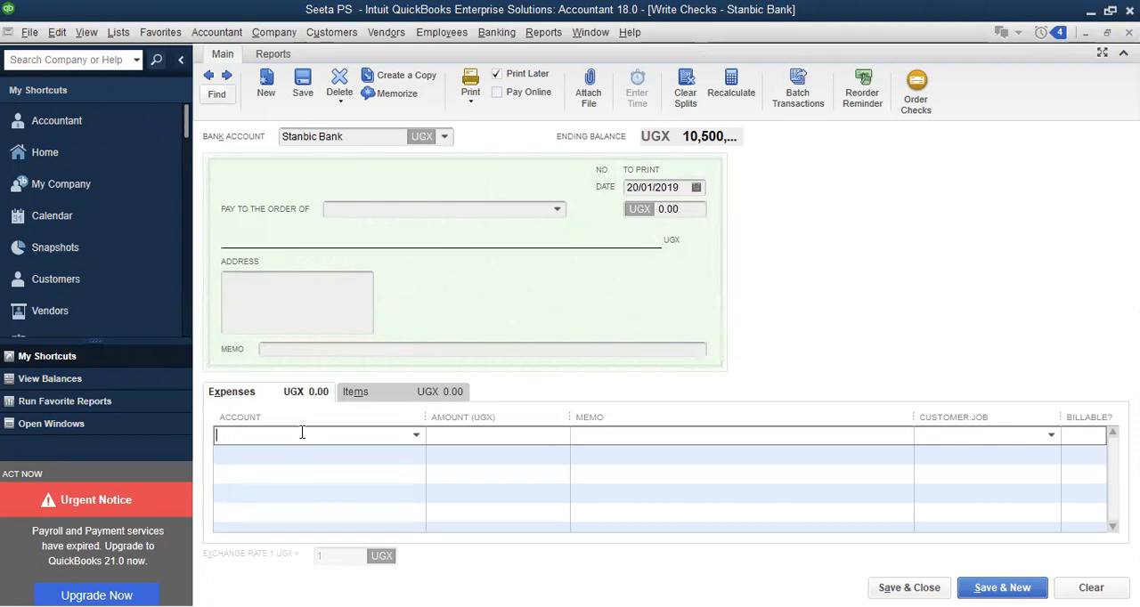
{"action": "type", "text": "St"}
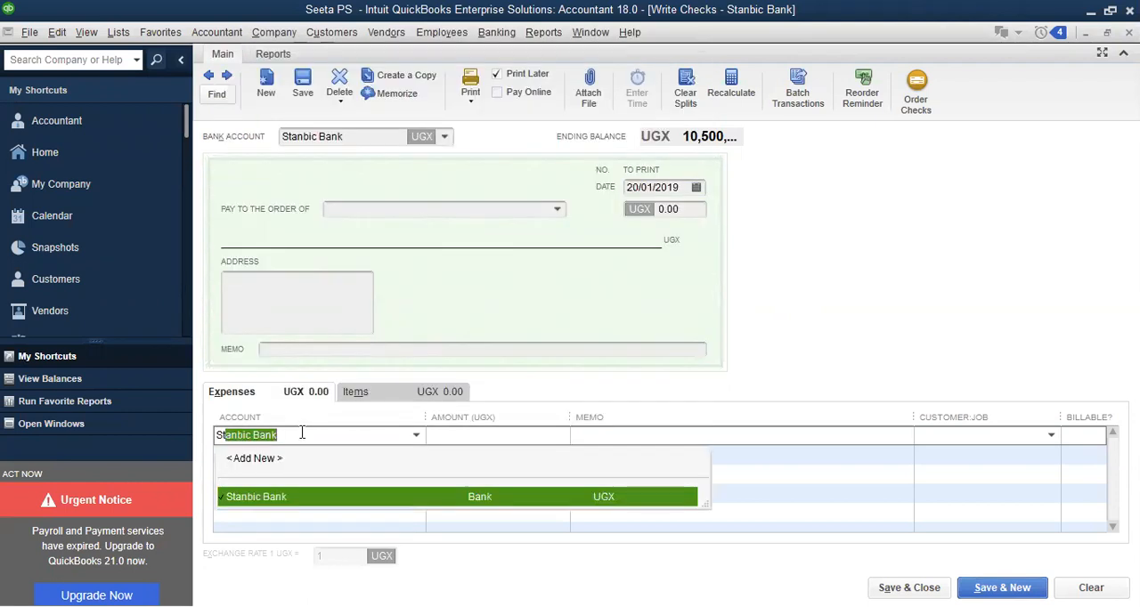
{"action": "type", "text": "a"}
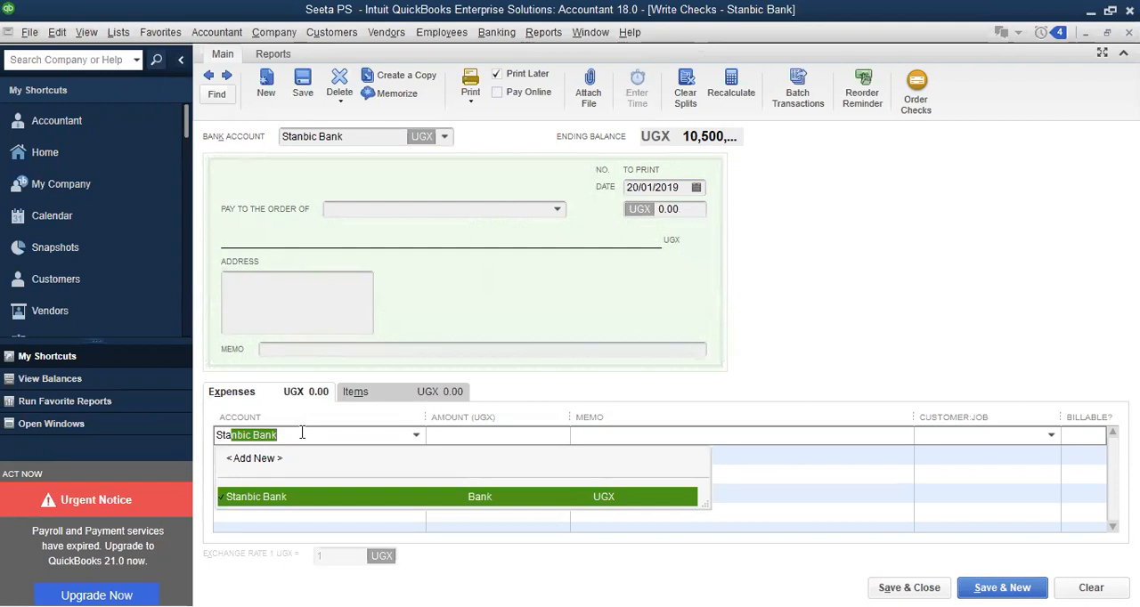
{"action": "type", "text": "ff"}
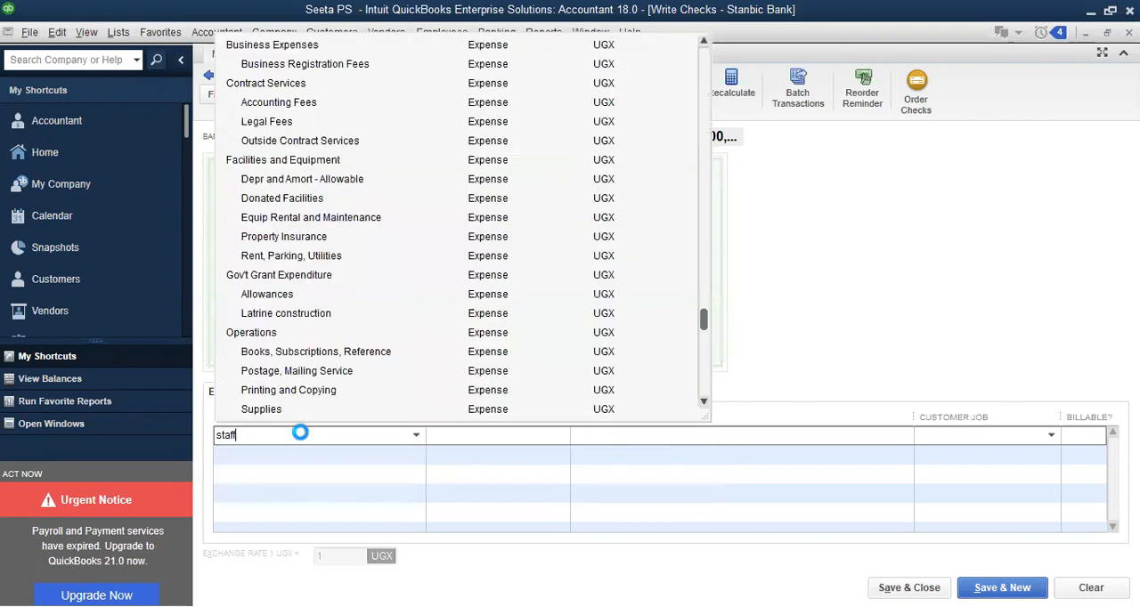
{"action": "type", "text": " houses"}
{"action": "key", "text": "Tab"}
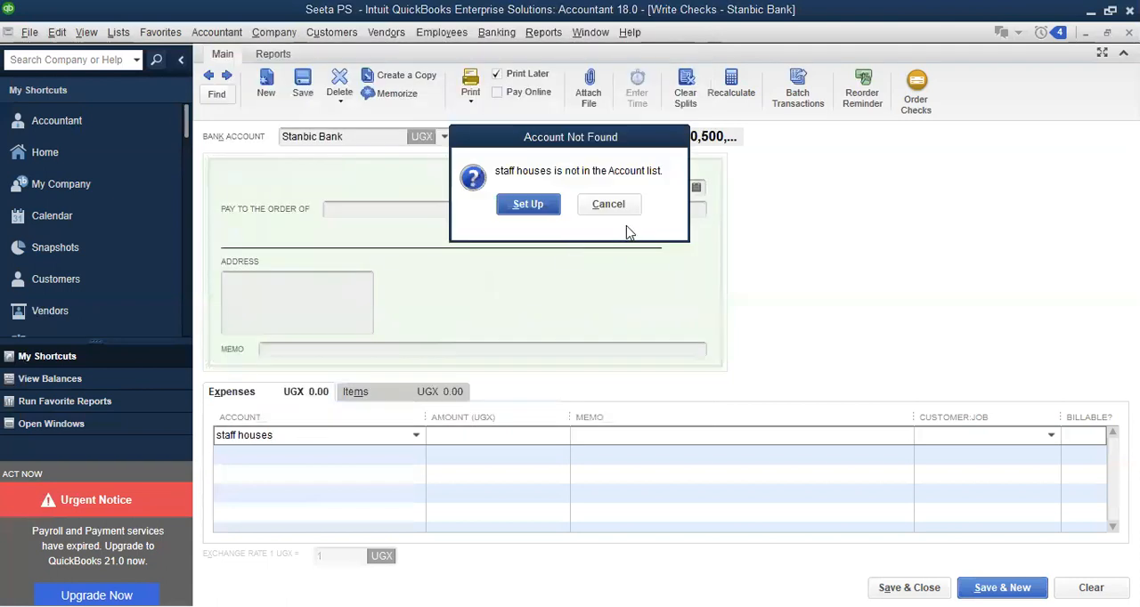
{"action": "left_click", "coordinate": [537, 205]}
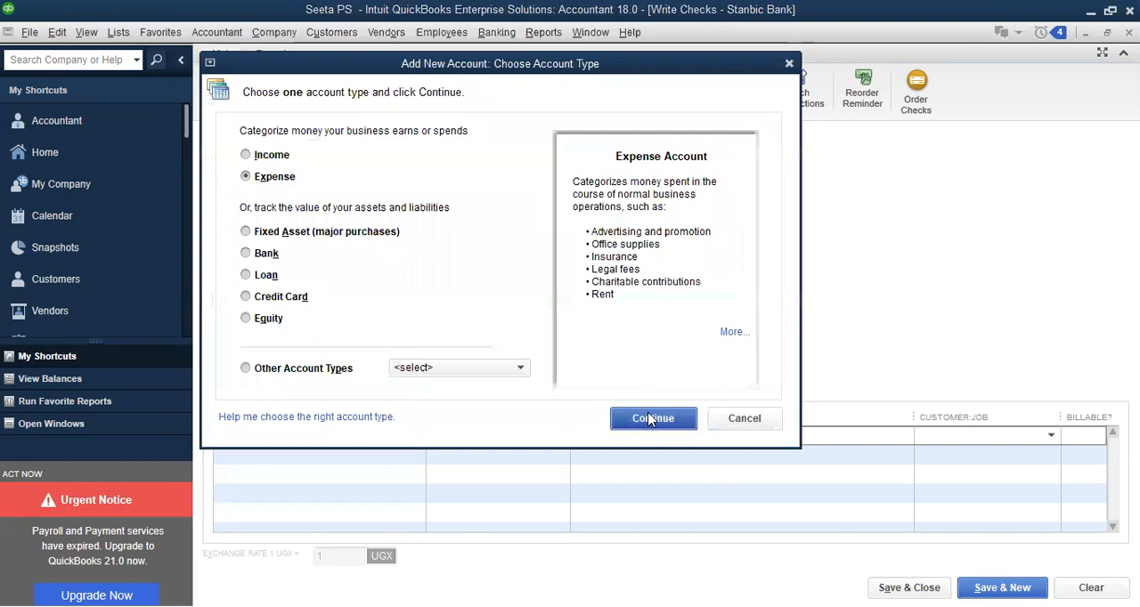
{"action": "left_click", "coordinate": [651, 418]}
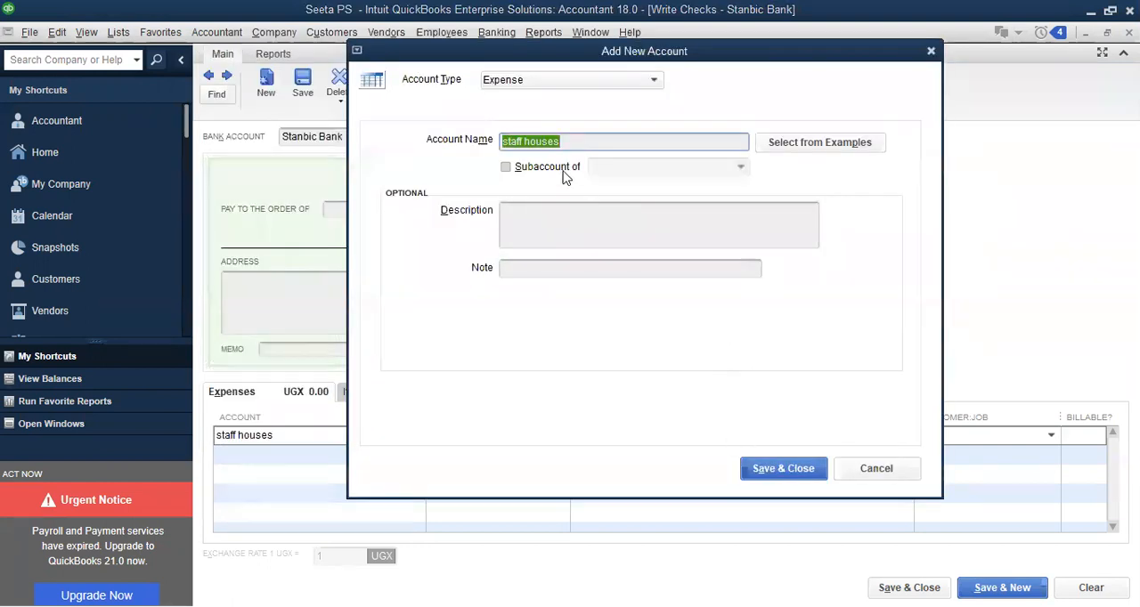
Make staff houses a subaccount of Gov't Grant Expenditure and save the account
{"action": "left_click", "coordinate": [605, 167]}
{"action": "type", "text": "Govt Grant Expenditure"}
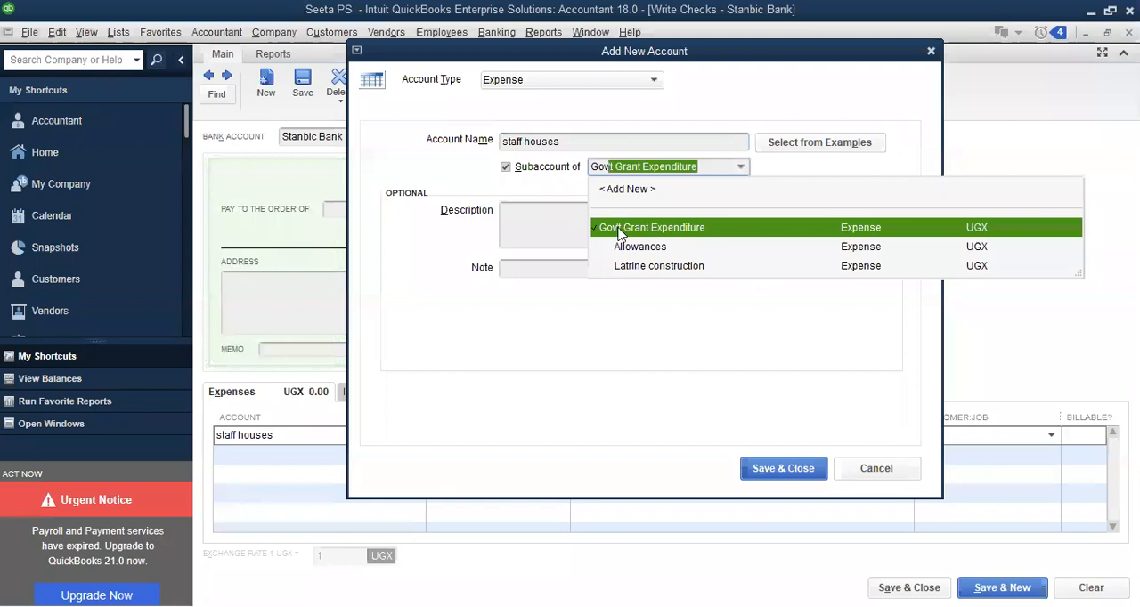
{"action": "left_click", "coordinate": [771, 466]}
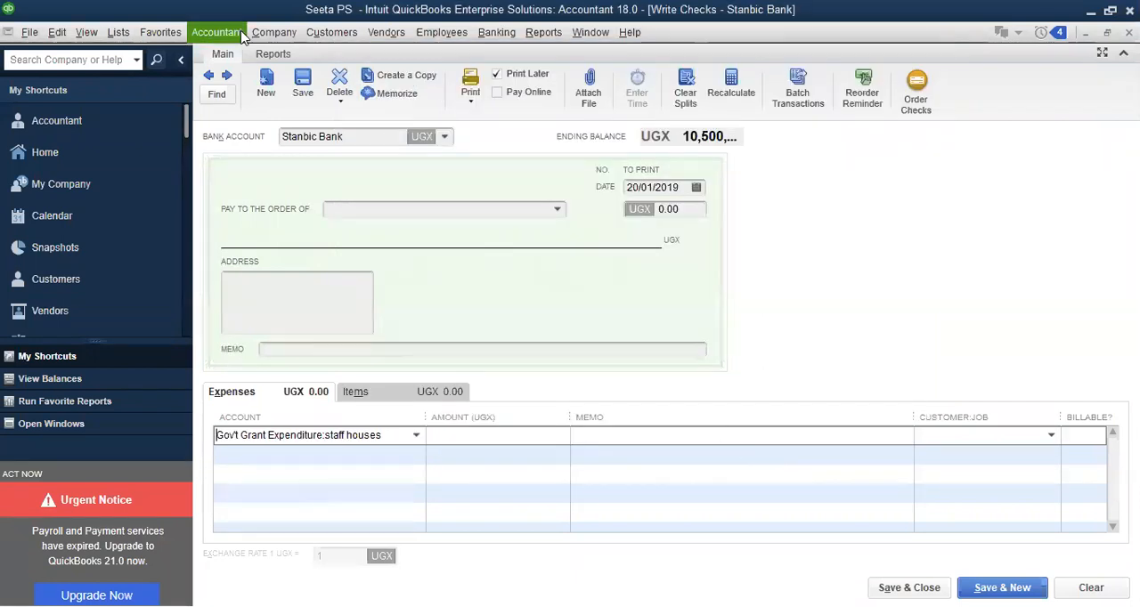
Set the amount of the staff houses expense line to 10,000,000 UGX
{"action": "left_click", "coordinate": [479, 434]}
{"action": "type", "text": "1,000,"}
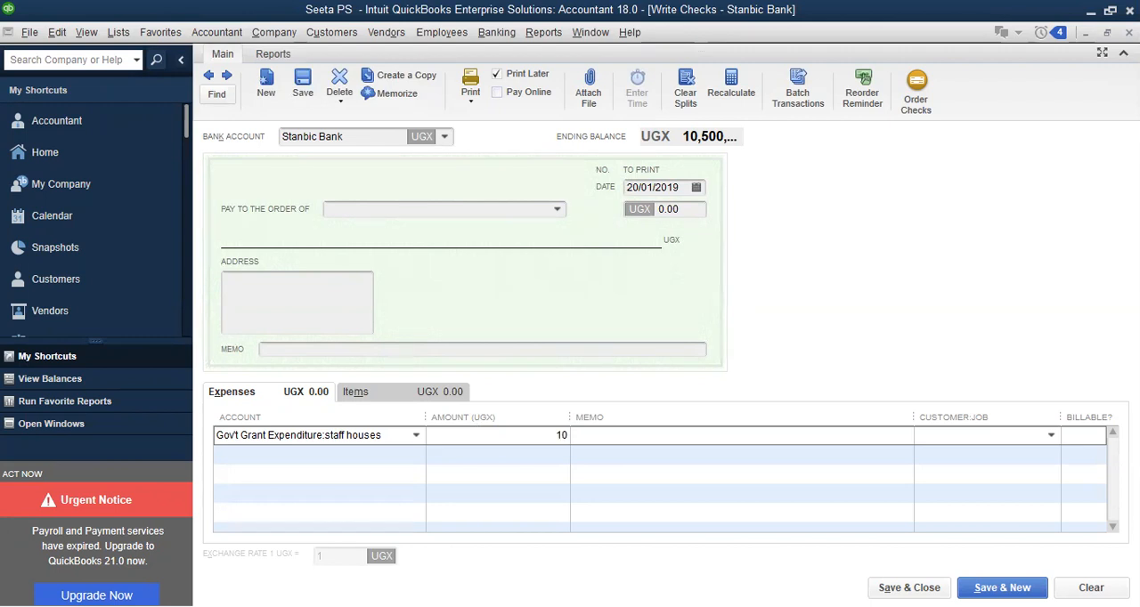
{"action": "type", "text": "0"}
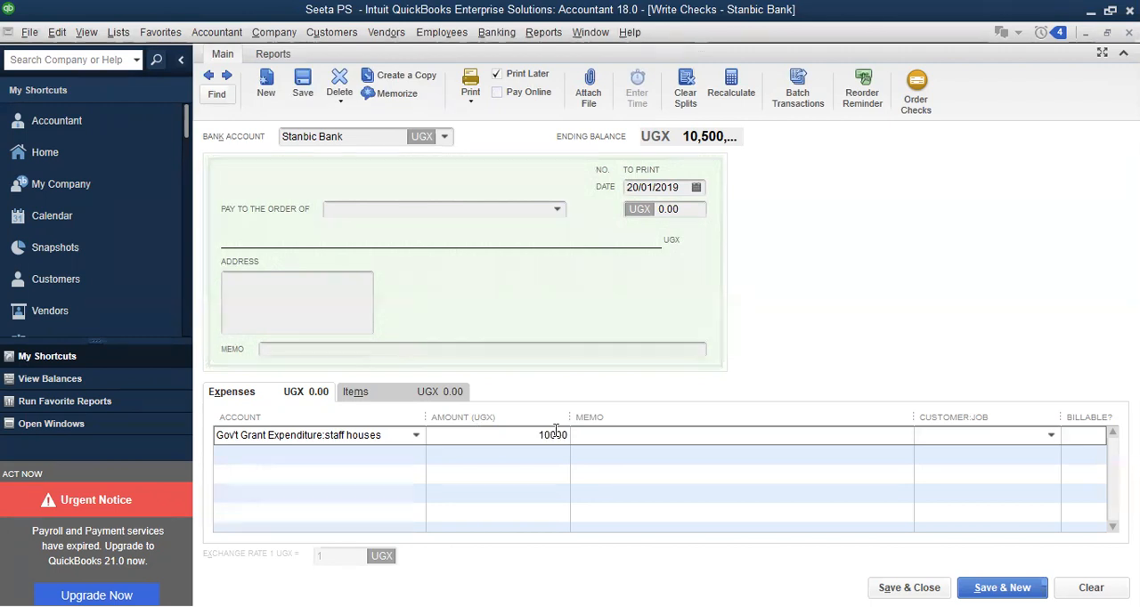
{"action": "type", "text": "00"}
{"action": "key", "text": "Tab"}
{"action": "left_click", "coordinate": [527, 437]}
{"action": "type", "text": "000.00"}
Enter Renovation as the memo on the staff houses expense line
{"action": "left_click", "coordinate": [590, 435]}
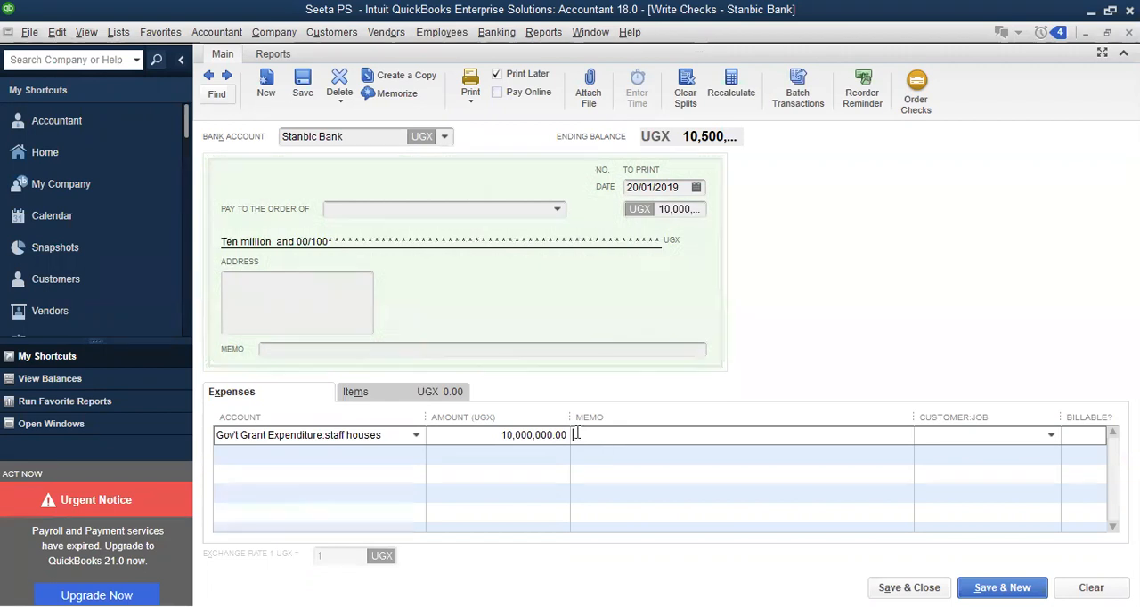
{"action": "type", "text": "Renovation"}
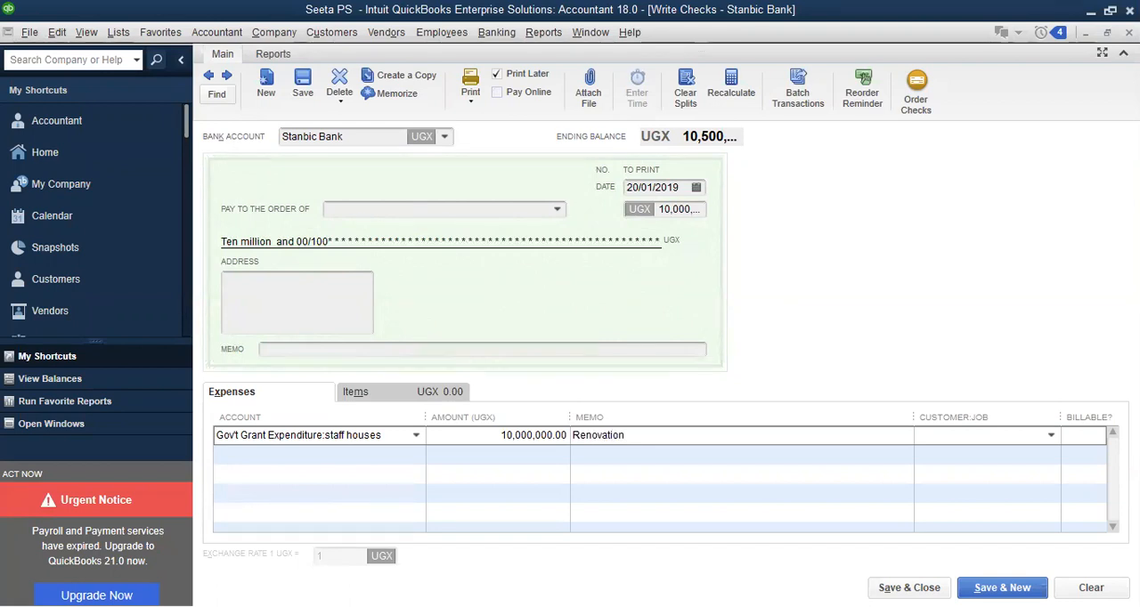
Date the staff houses check 25/01/2019, then save and close it, accepting the past date
{"action": "left_click", "coordinate": [697, 188]}
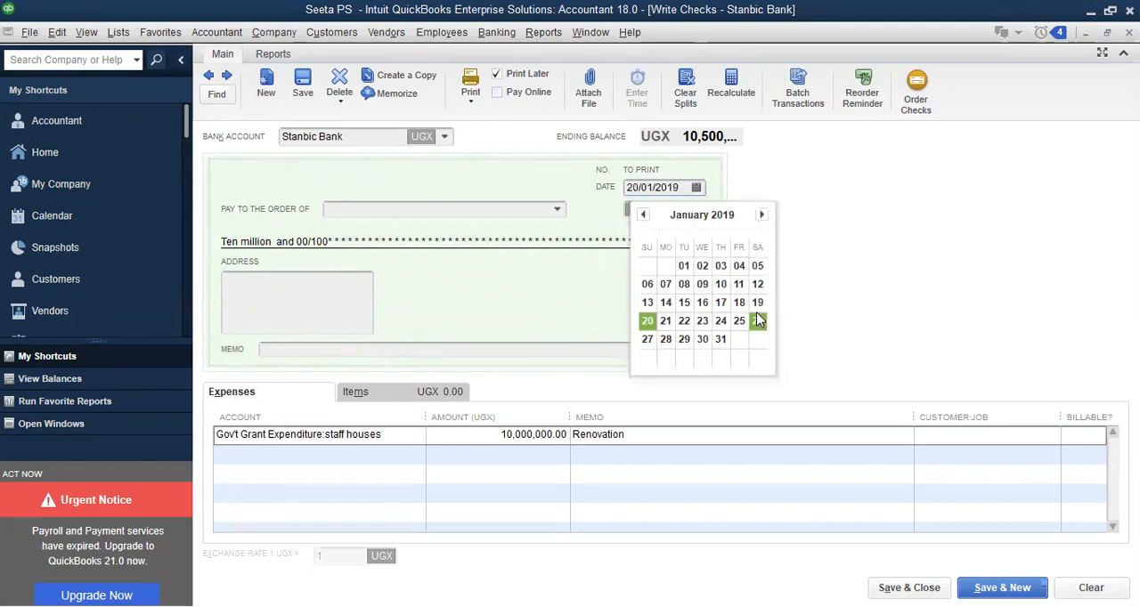
{"action": "left_click", "coordinate": [739, 323]}
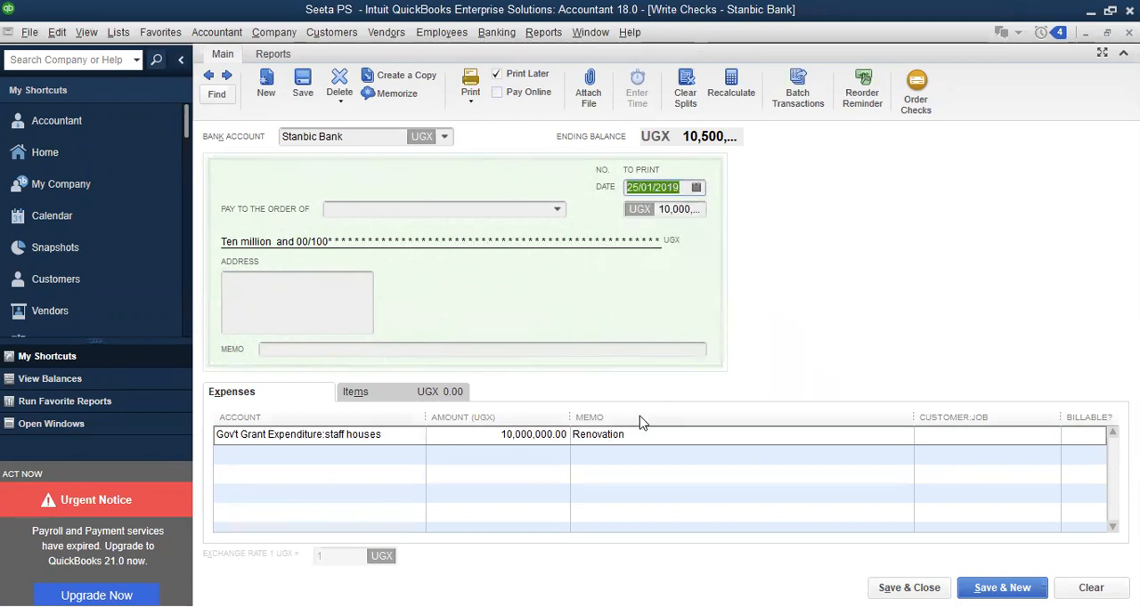
{"action": "left_click", "coordinate": [635, 432]}
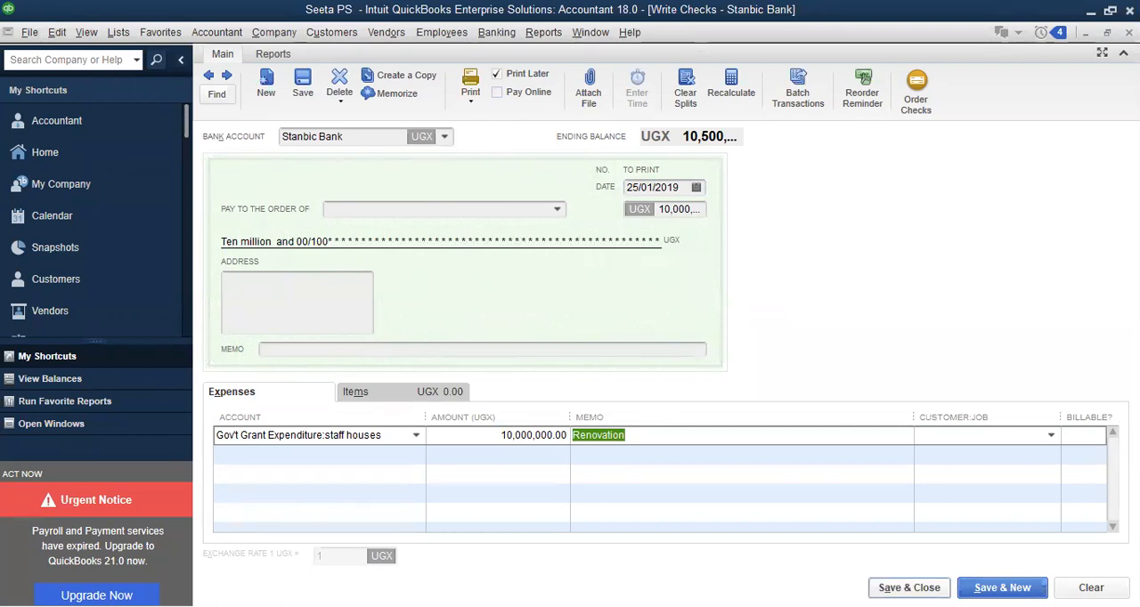
{"action": "left_click", "coordinate": [909, 587]}
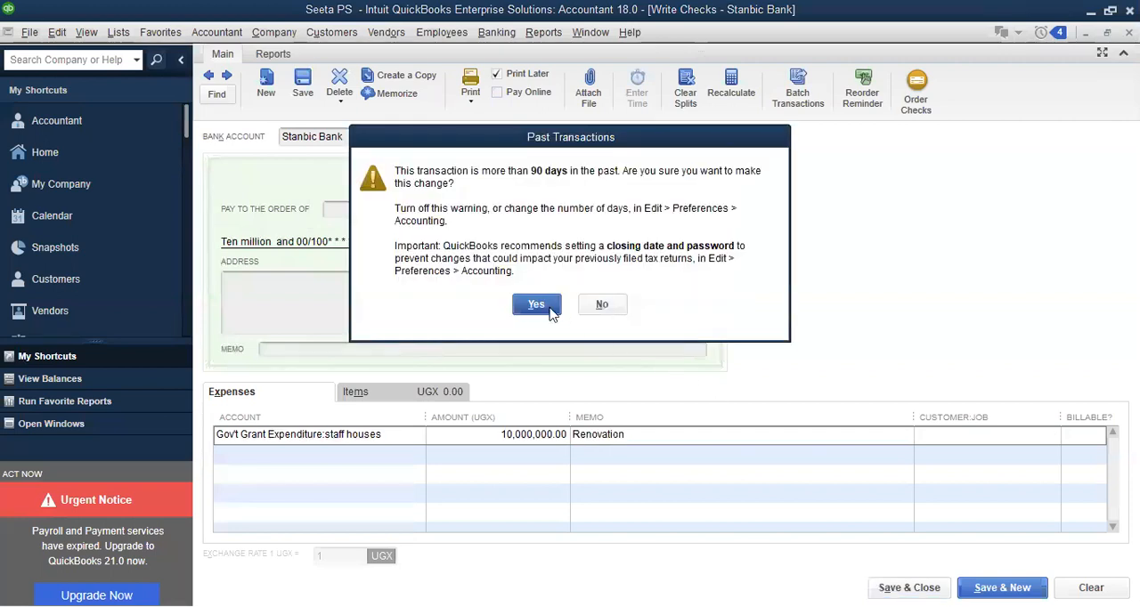
{"action": "left_click", "coordinate": [536, 303]}
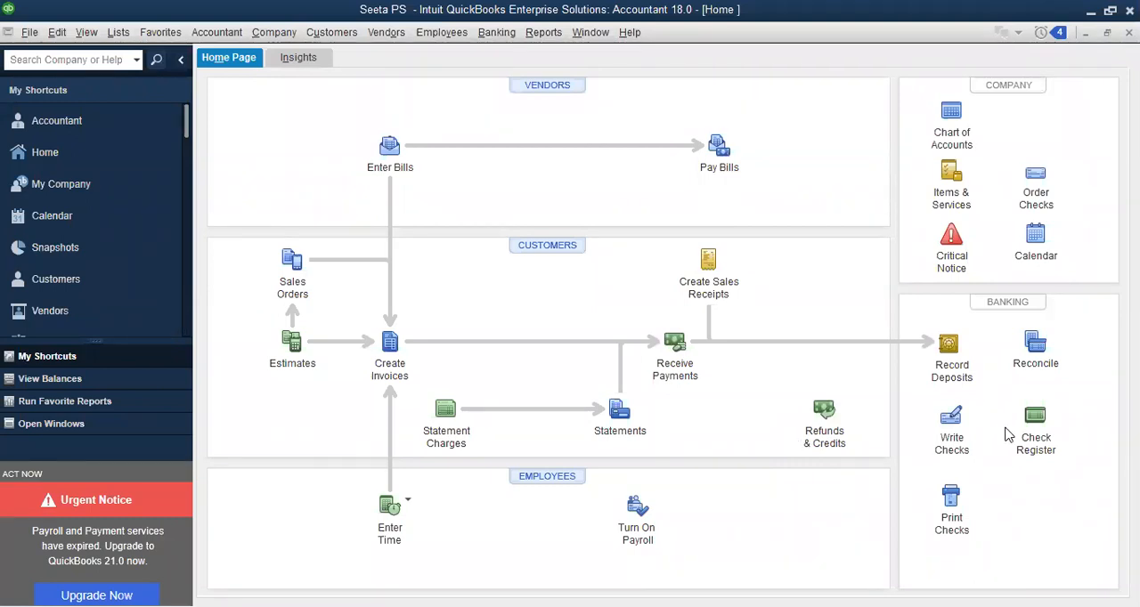
Start a new check drawn on the Centenary Bank account
{"action": "left_click", "coordinate": [949, 419]}
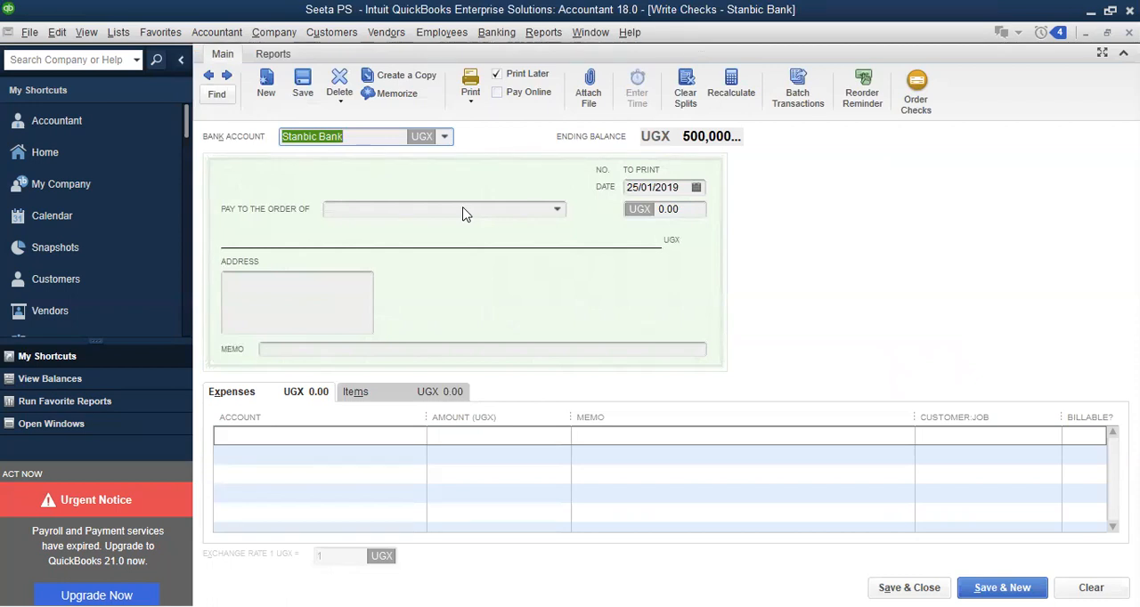
{"action": "left_click", "coordinate": [445, 137]}
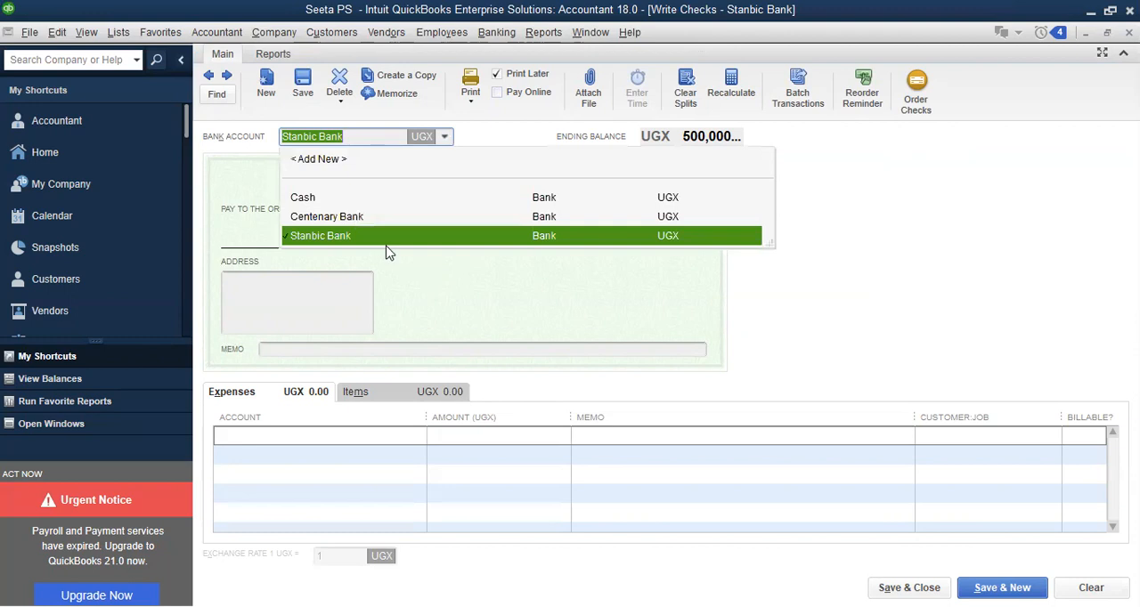
{"action": "left_click", "coordinate": [352, 216]}
{"action": "left_click", "coordinate": [660, 289]}
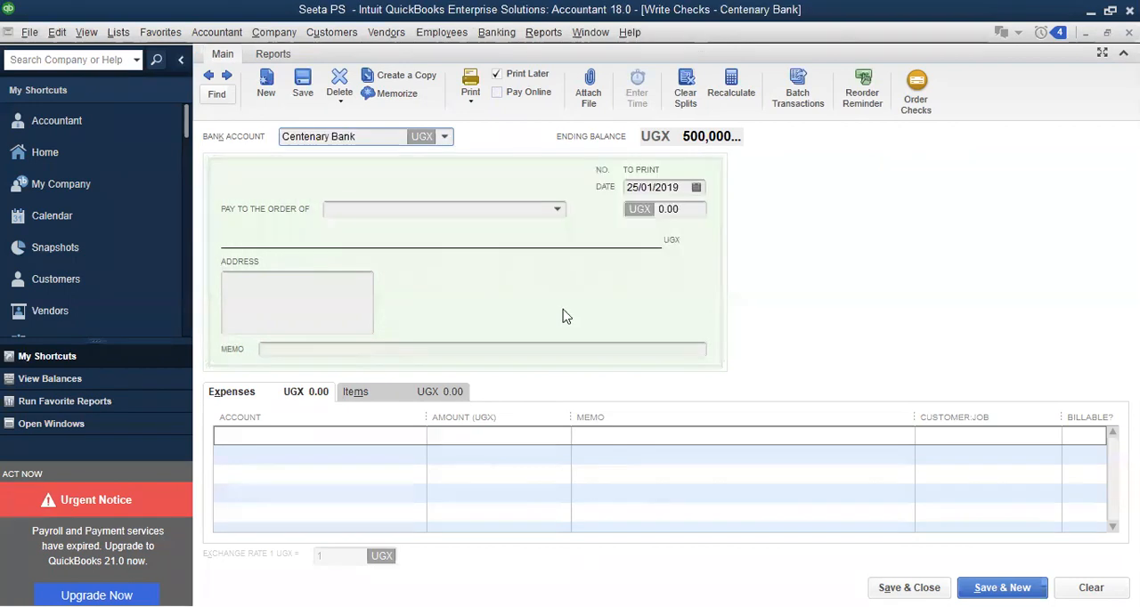
{"action": "left_click", "coordinate": [352, 209]}
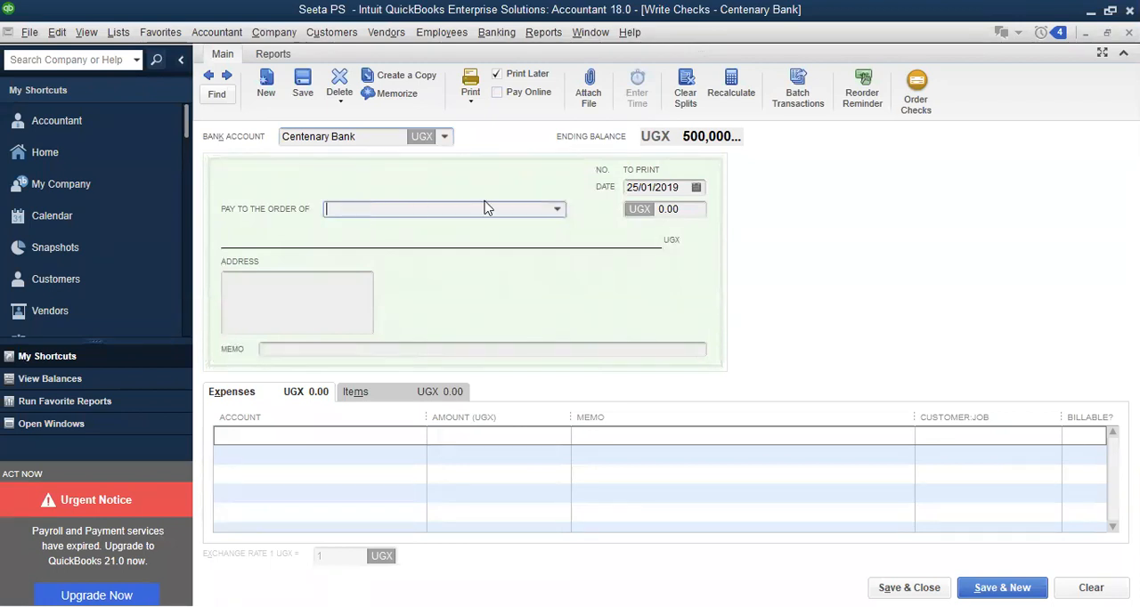
Enter the employee's full name as the account on the first expense line and begin setting it up as an Expense account
{"action": "left_click", "coordinate": [280, 436]}
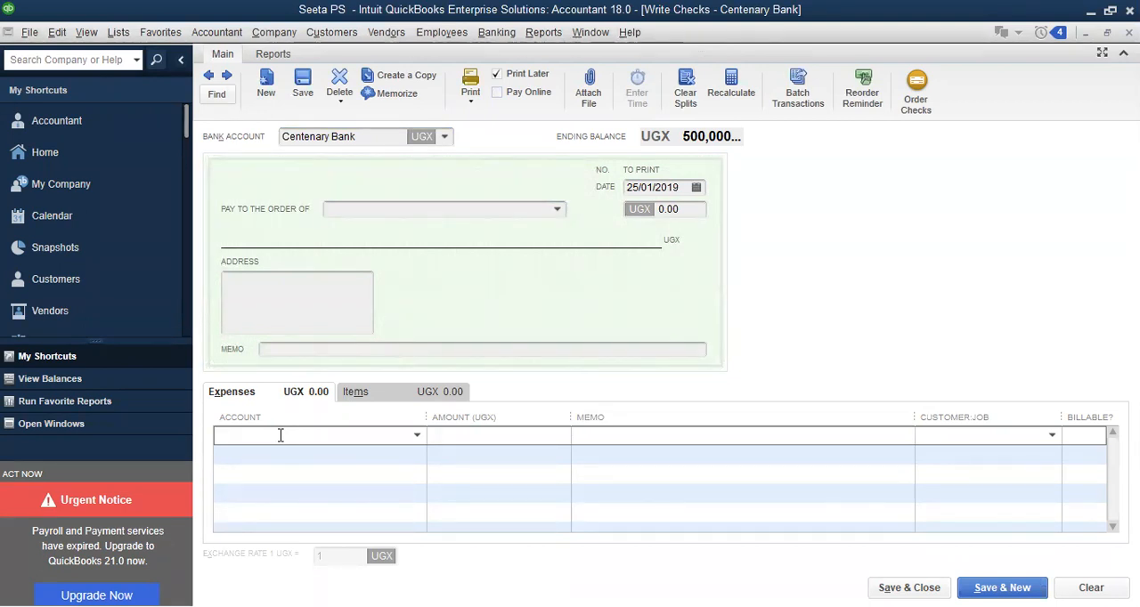
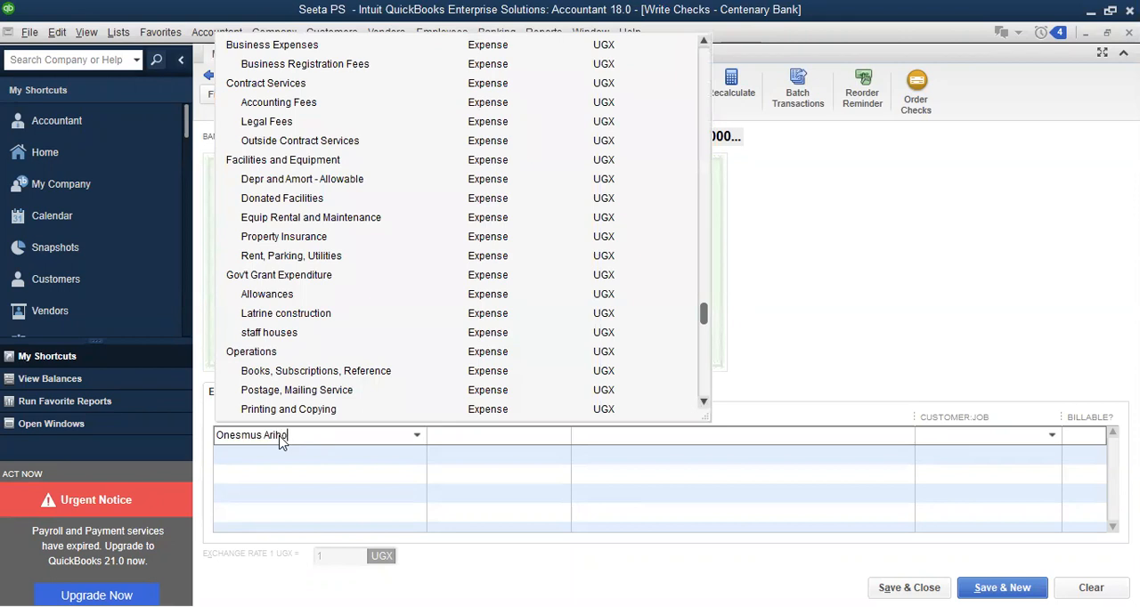
{"action": "key", "text": "Tab"}
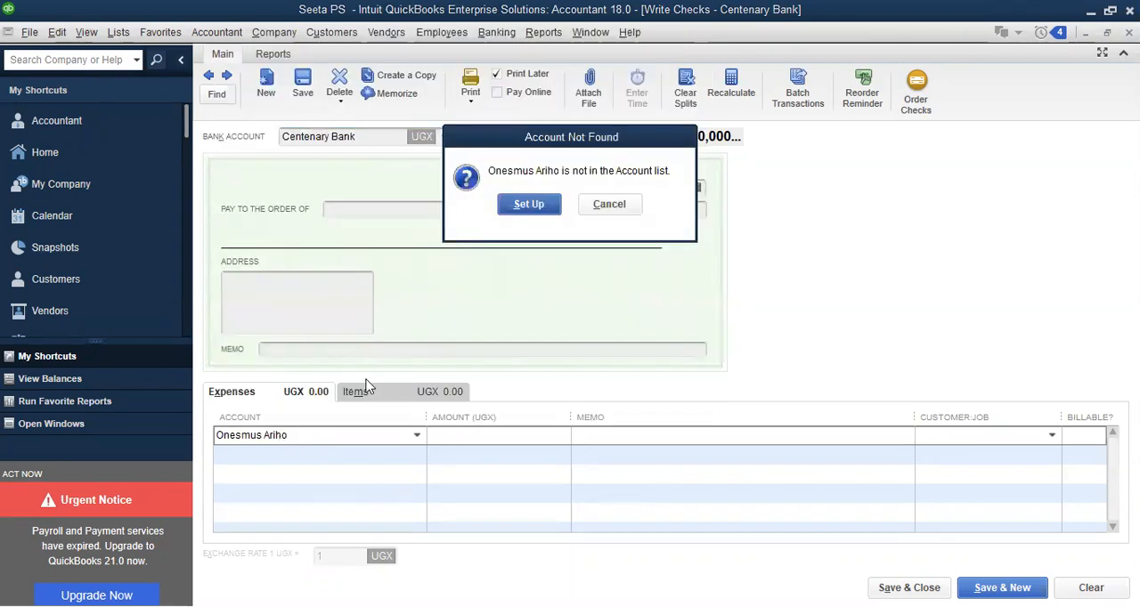
{"action": "left_click", "coordinate": [529, 205]}
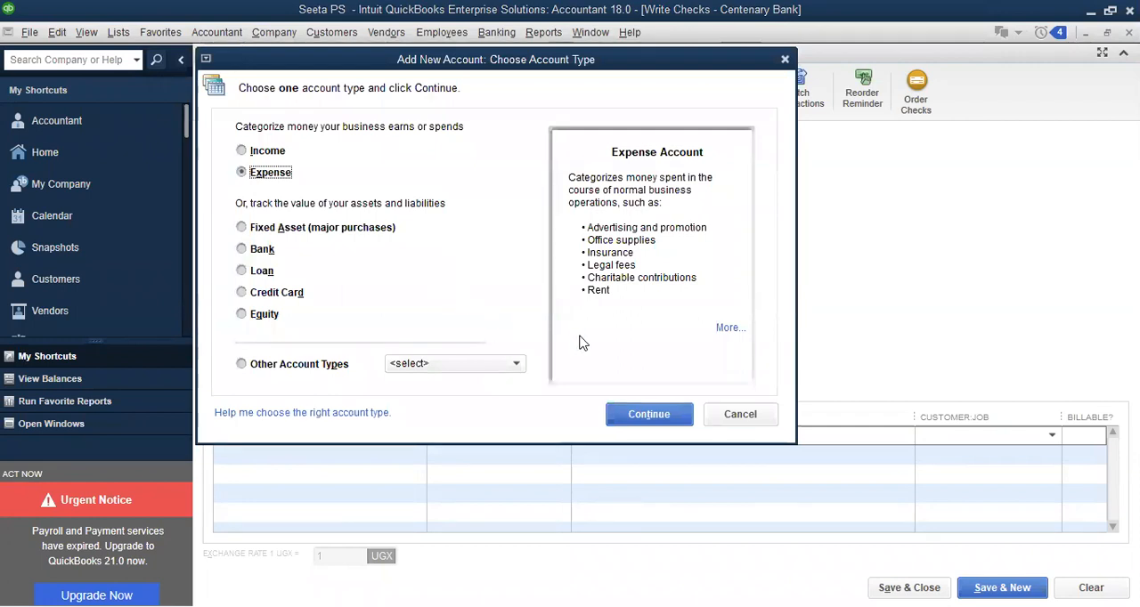
{"action": "left_click", "coordinate": [628, 416]}
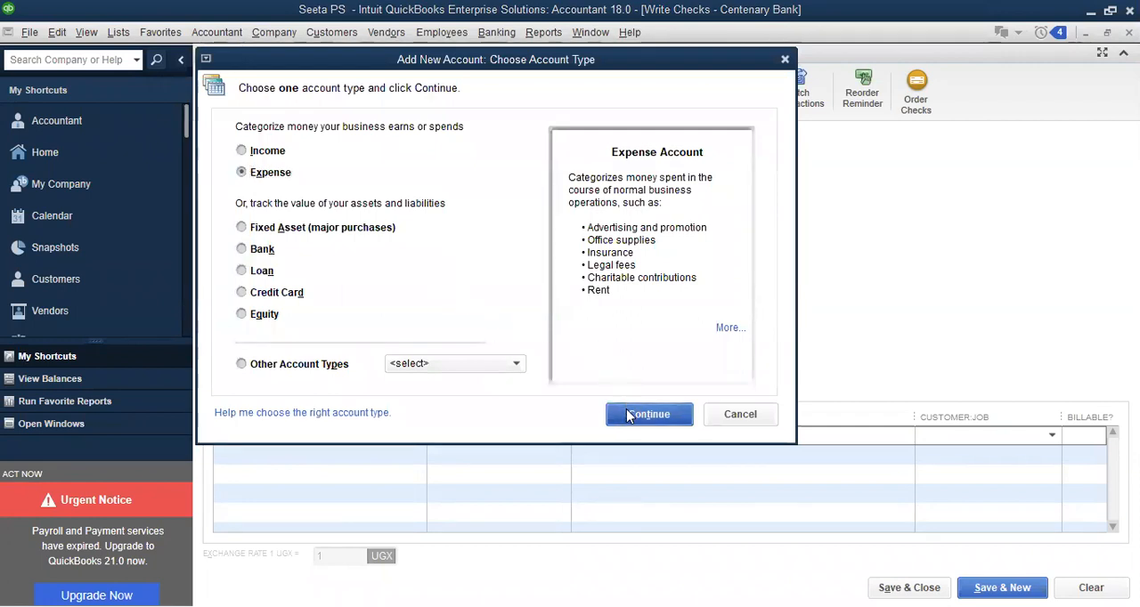
Make the employee's account a subaccount of a newly set up Salaries account and save it
{"action": "left_click", "coordinate": [527, 164]}
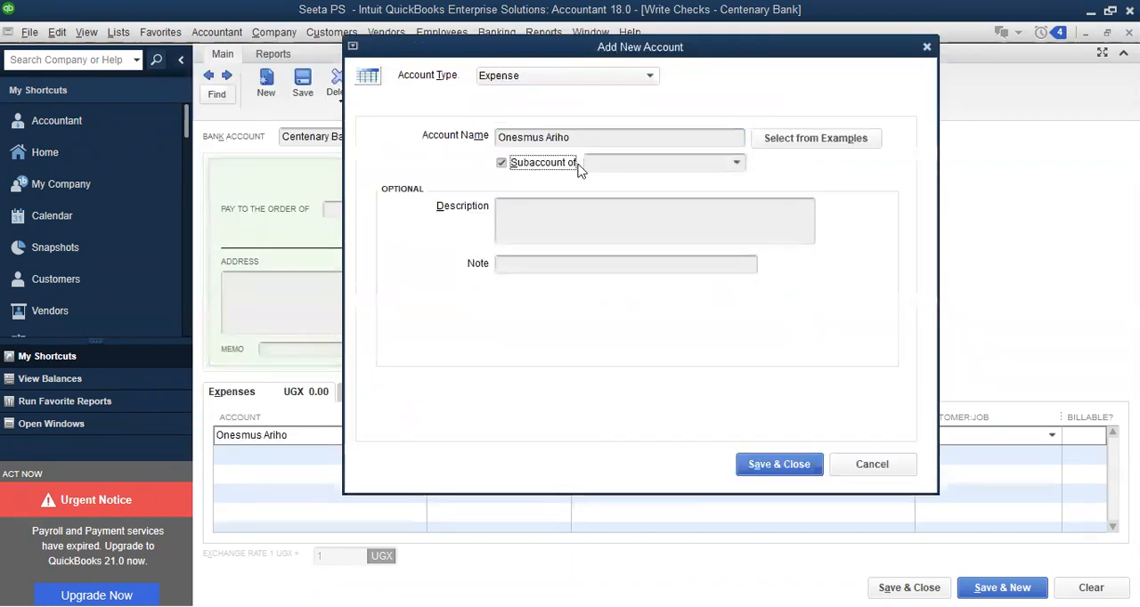
{"action": "left_click", "coordinate": [629, 163]}
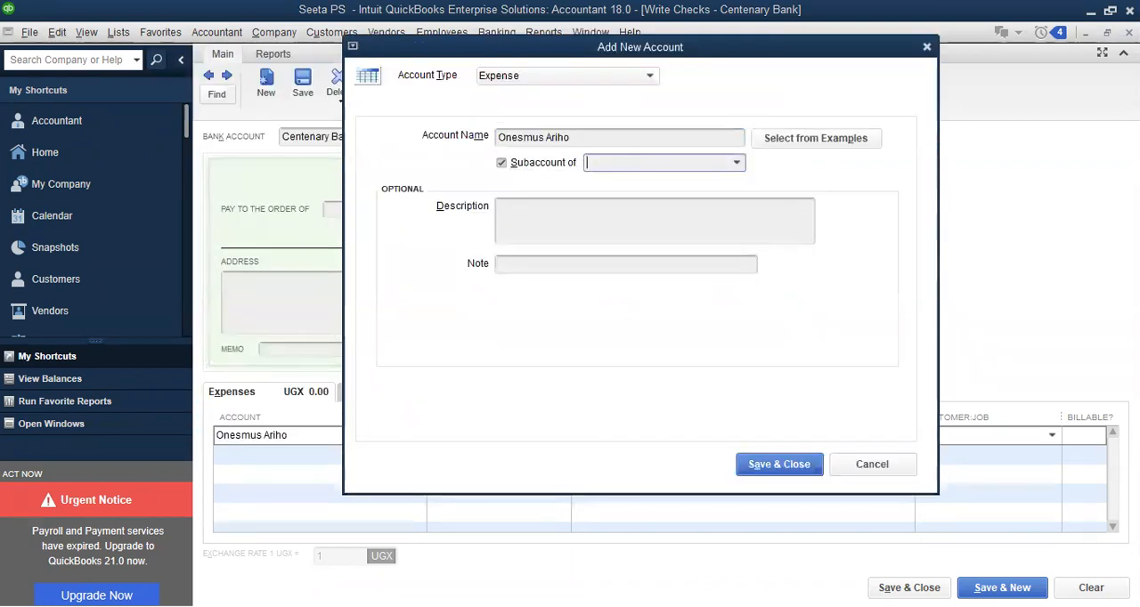
{"action": "type", "text": "salaries"}
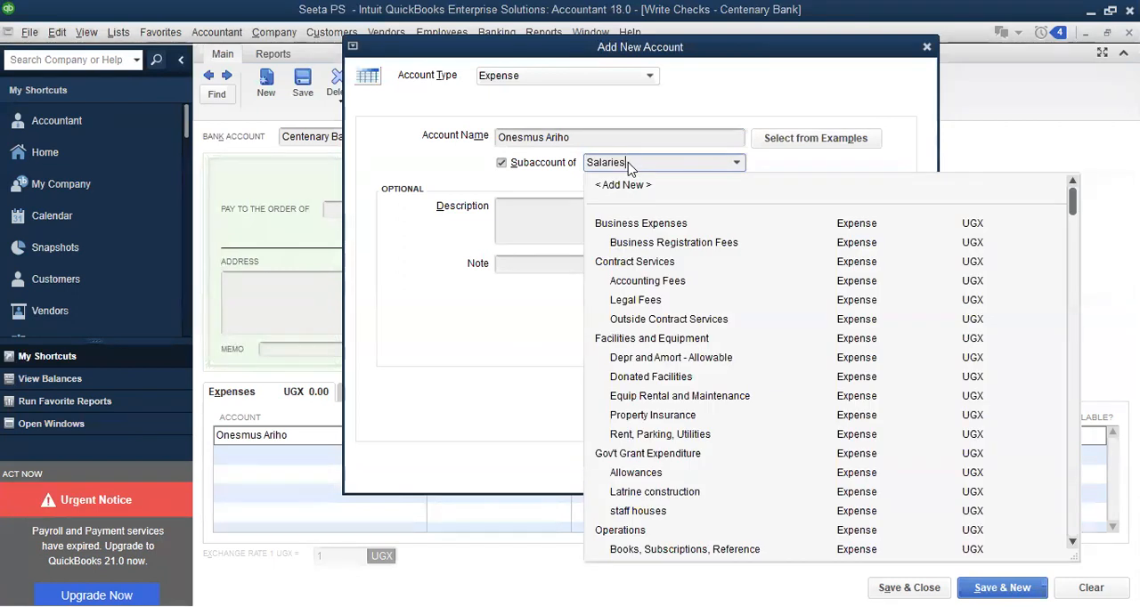
{"action": "key", "text": "Tab"}
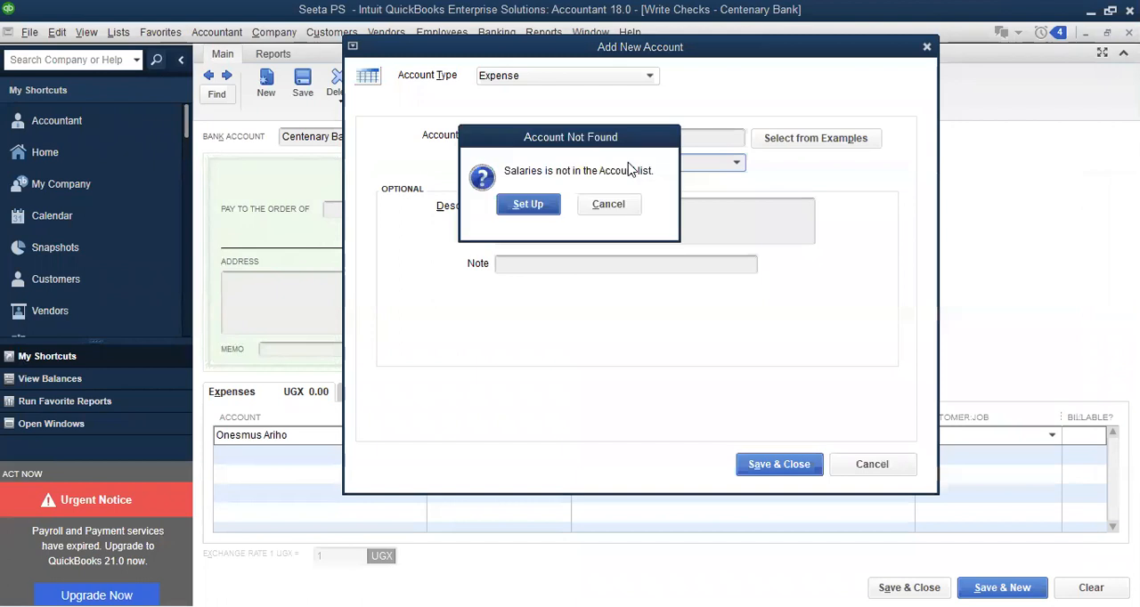
{"action": "left_click", "coordinate": [532, 206]}
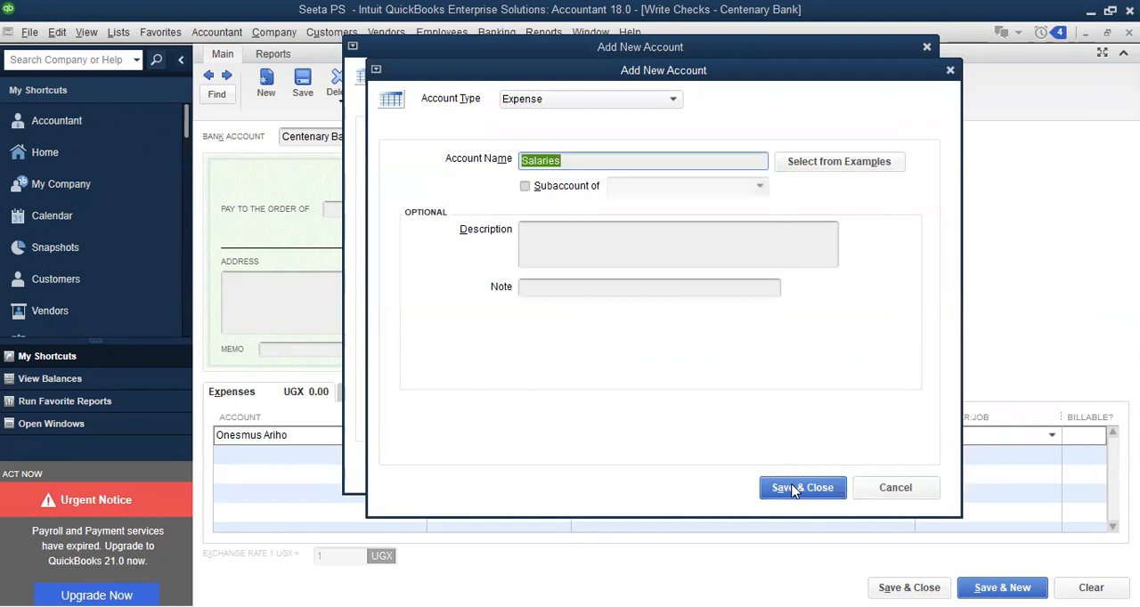
{"action": "left_click", "coordinate": [796, 491]}
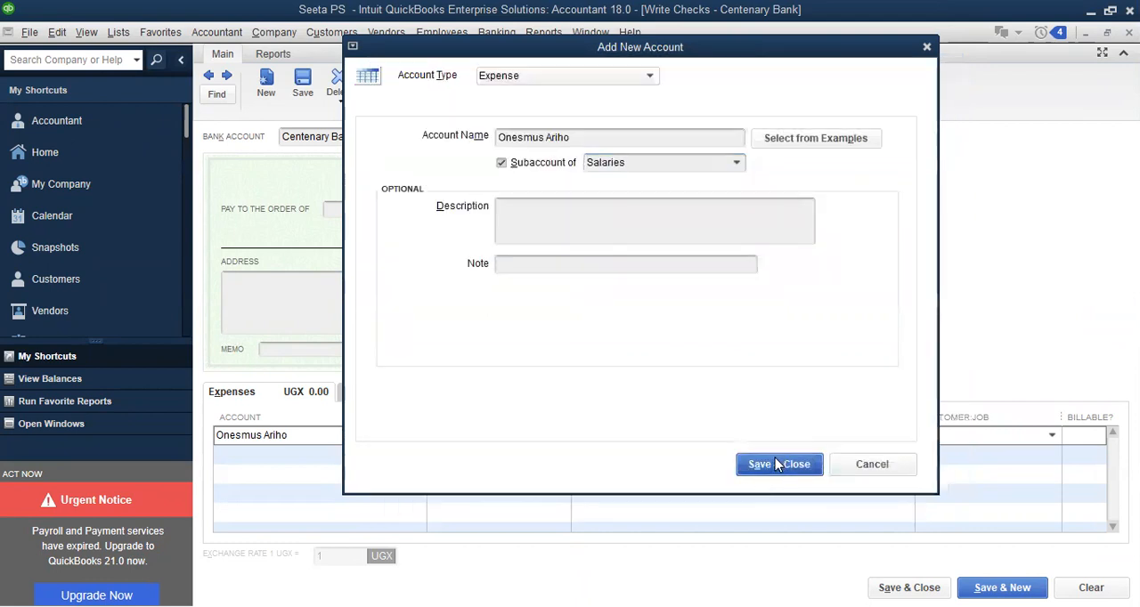
{"action": "left_click", "coordinate": [776, 464]}
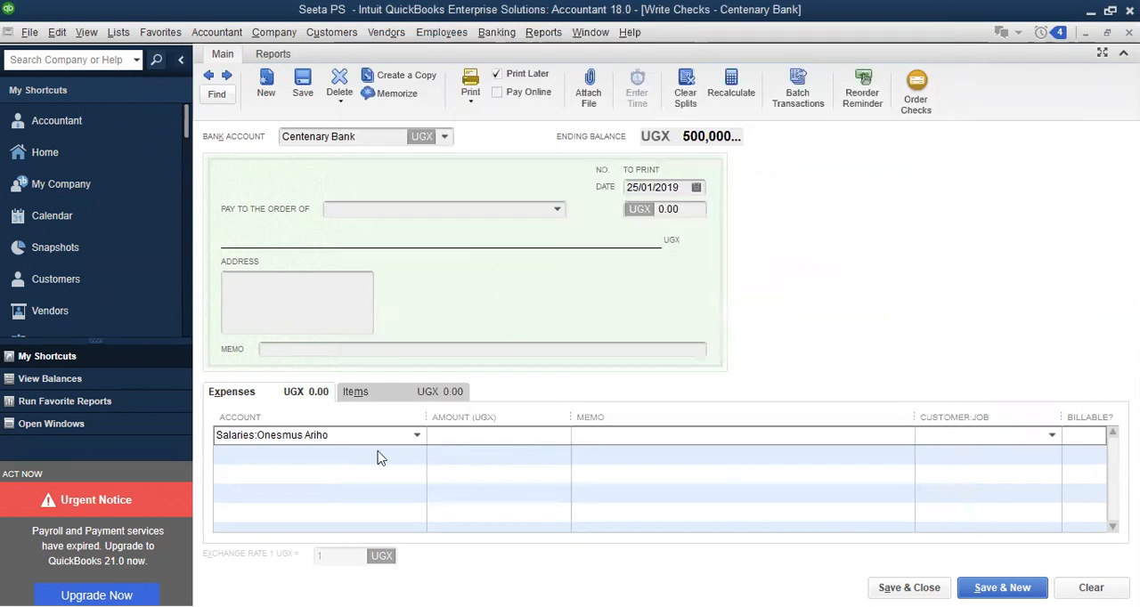
Set the amount of the employee's salary expense line to 250,000 UGX
{"action": "left_click", "coordinate": [463, 431]}
{"action": "type", "text": "250,000"}
Copy the employee's name from the expense line into the check's payee, removing the leading colon
{"action": "left_click_drag", "start_coordinate": [333, 443], "coordinate": [259, 438]}
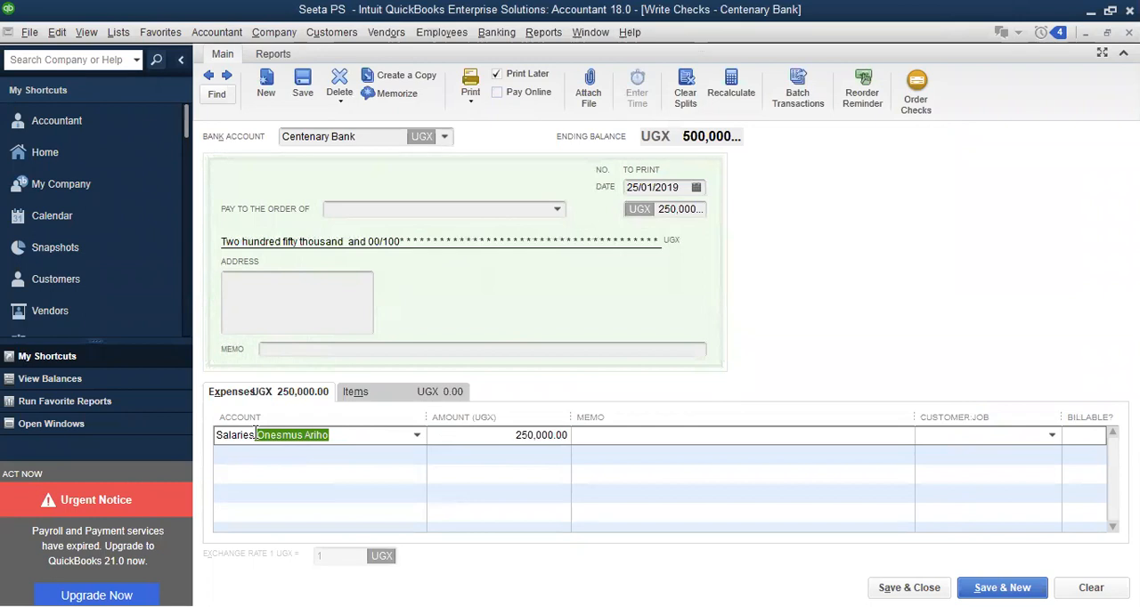
{"action": "left_click", "coordinate": [445, 208]}
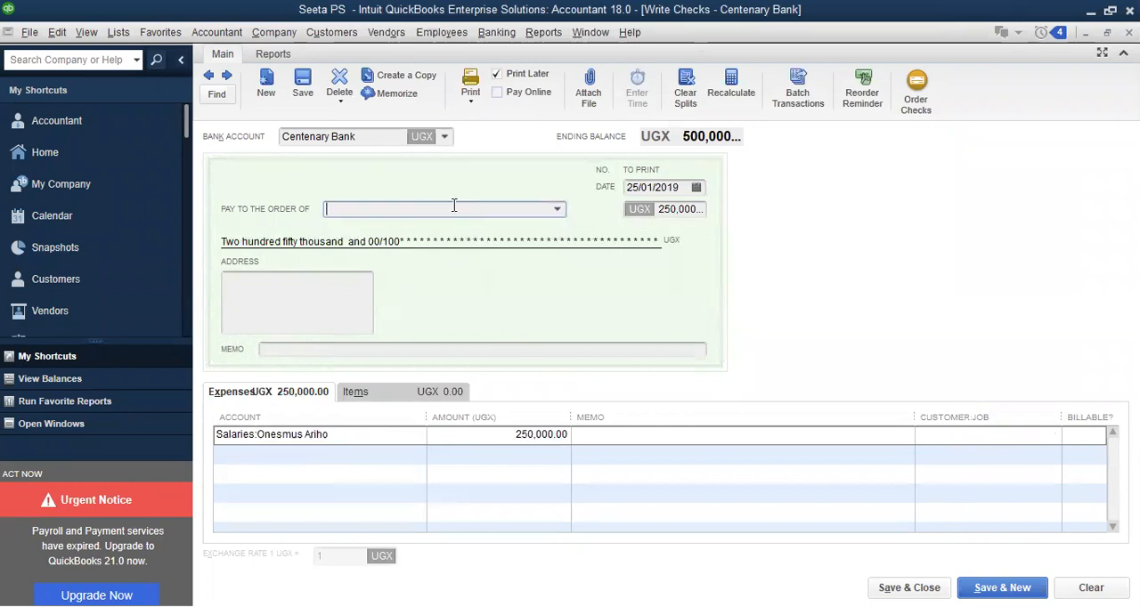
{"action": "left_click", "coordinate": [557, 210]}
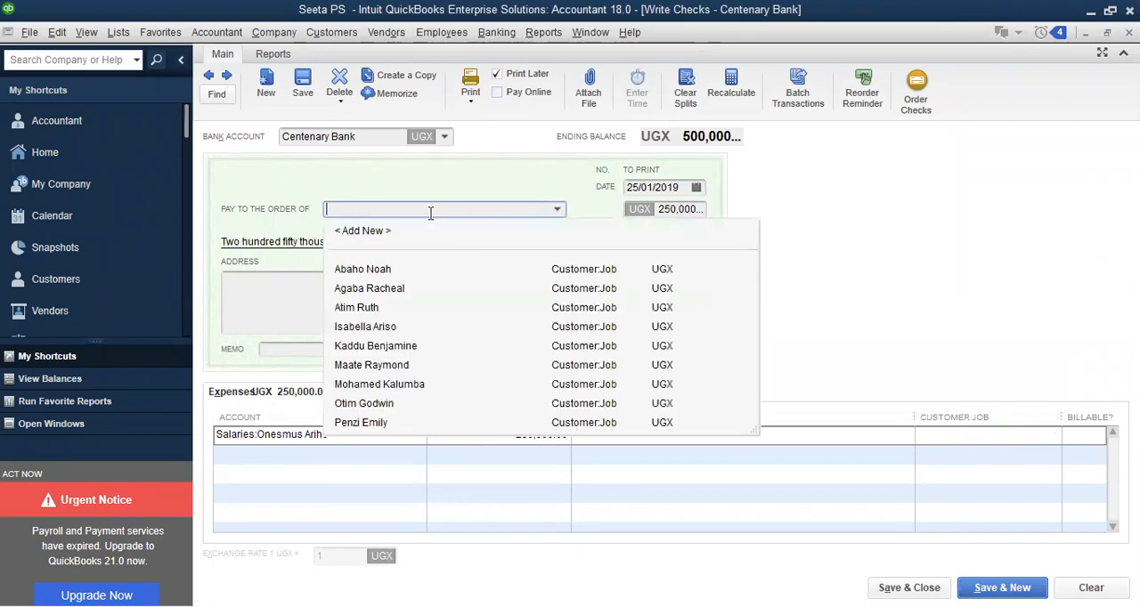
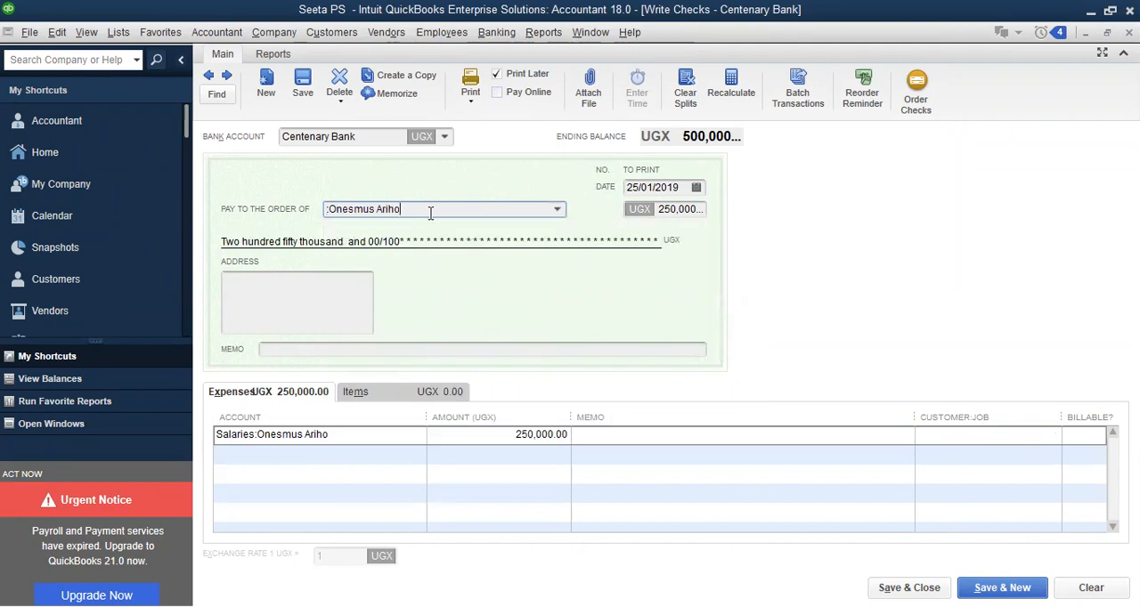
{"action": "key", "text": "Home"}
{"action": "key", "text": "Delete"}
{"action": "left_click", "coordinate": [425, 204]}
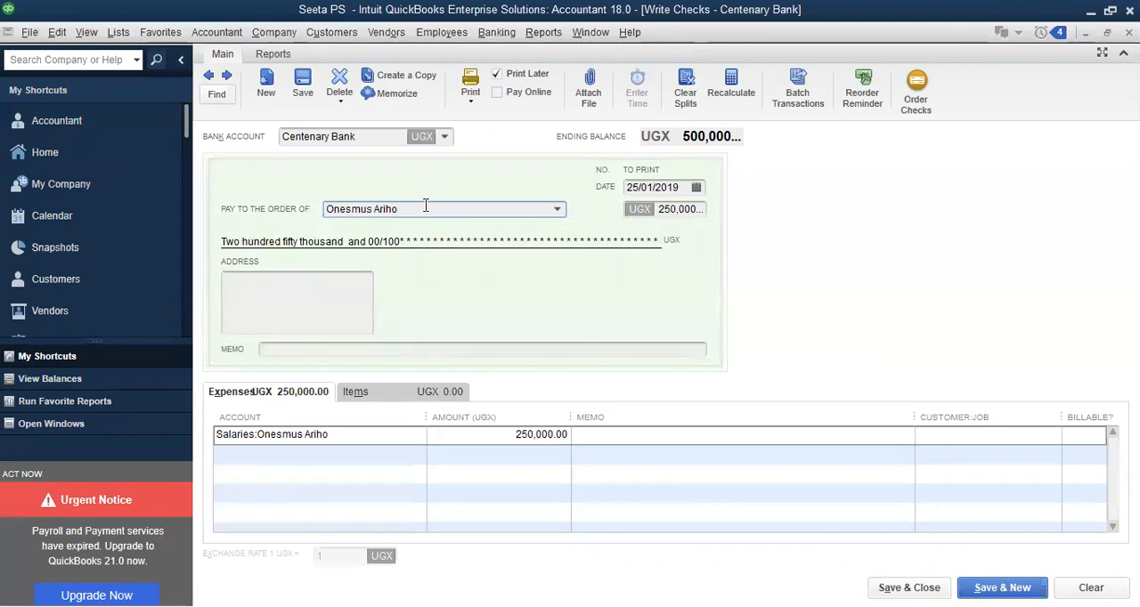
Quick-add the payee to the name list as an Employee with Ugandan Shilling as the currency
{"action": "key", "text": "Tab"}
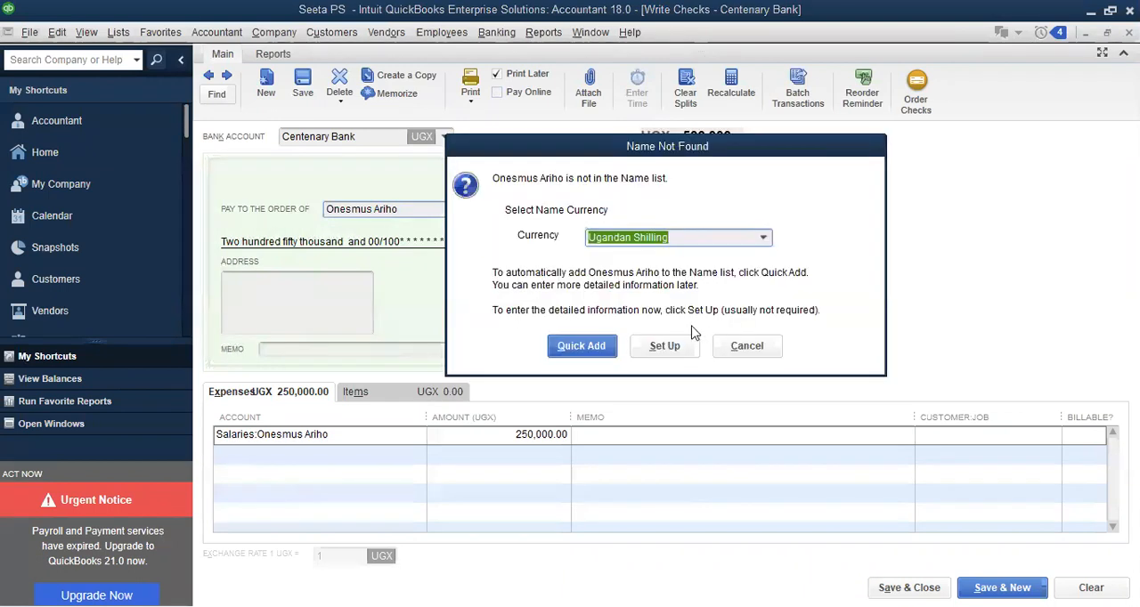
{"action": "left_click", "coordinate": [592, 343]}
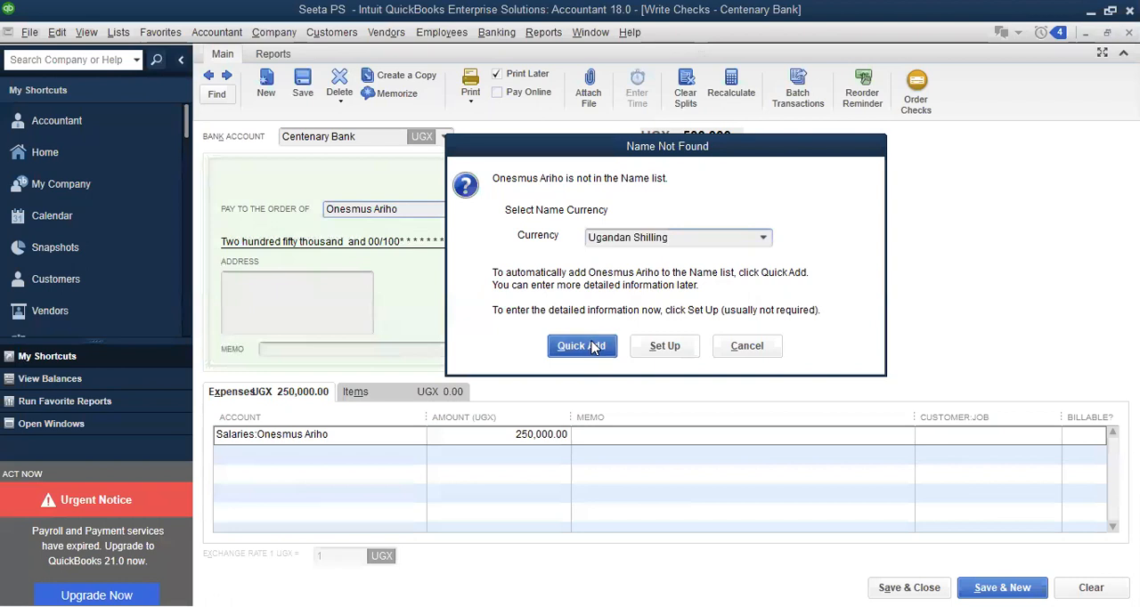
{"action": "left_click", "coordinate": [657, 257]}
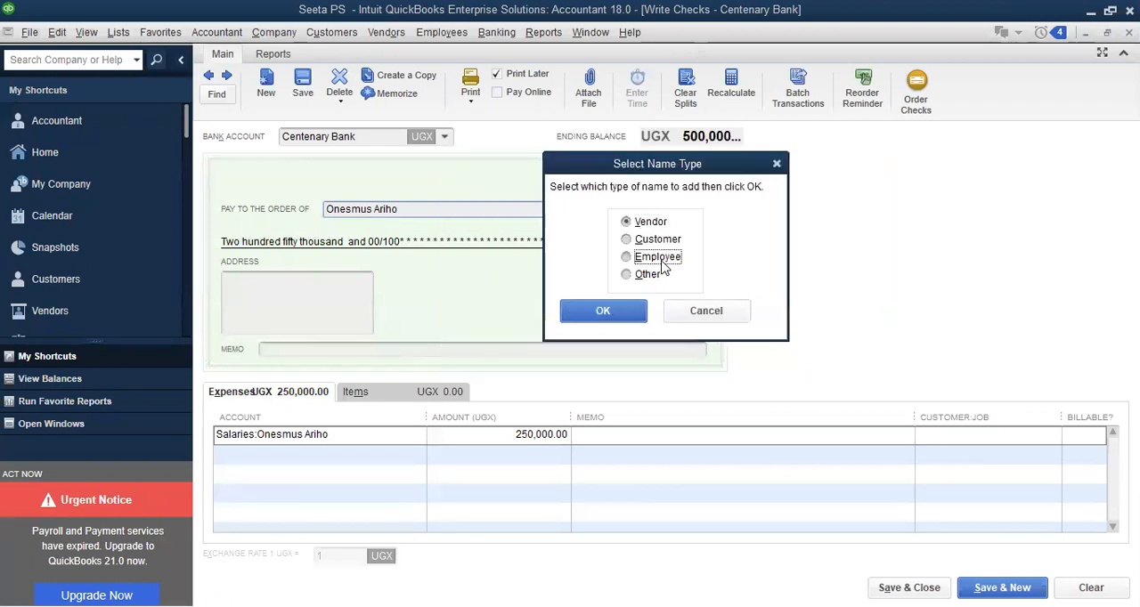
{"action": "left_click", "coordinate": [612, 311]}
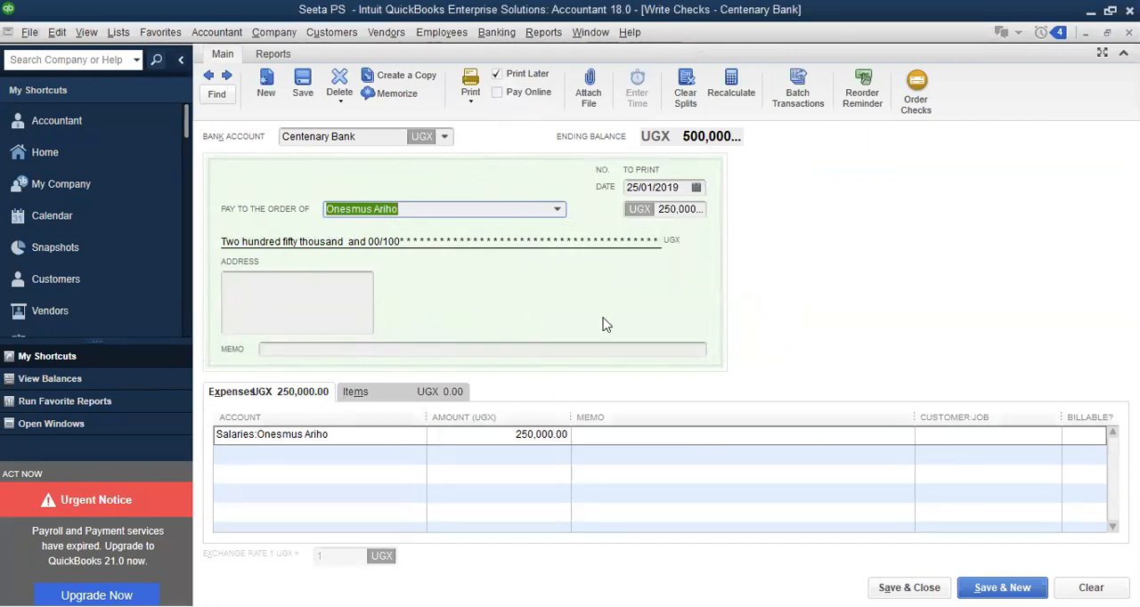
Dismiss the payroll warning, date the check 30/01/2019 and save it, accepting the past transaction date
{"action": "left_click", "coordinate": [696, 189]}
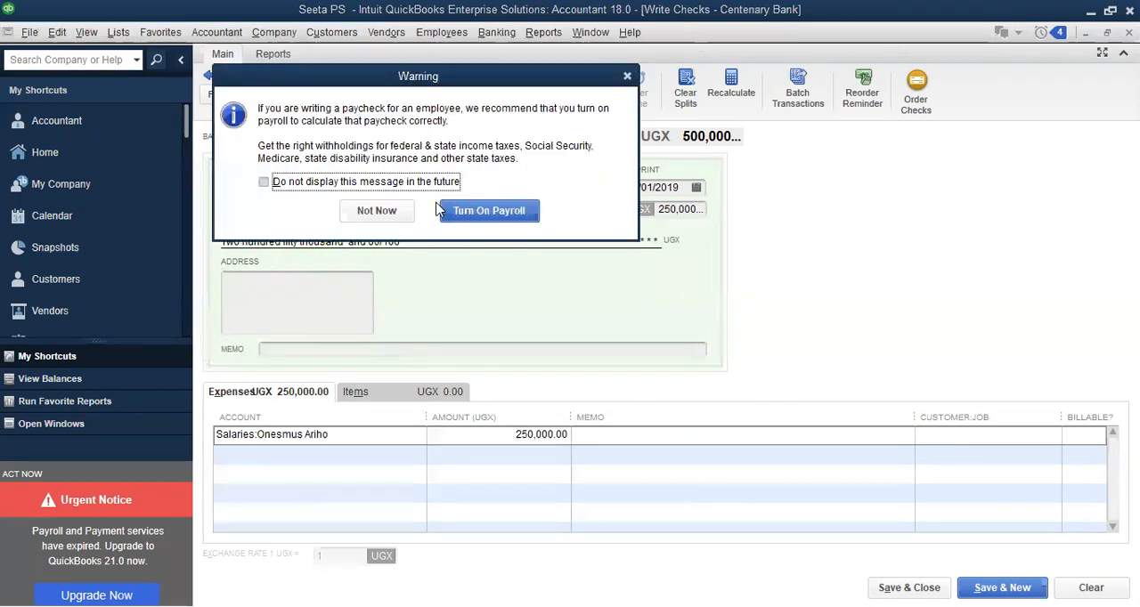
{"action": "left_click", "coordinate": [628, 78]}
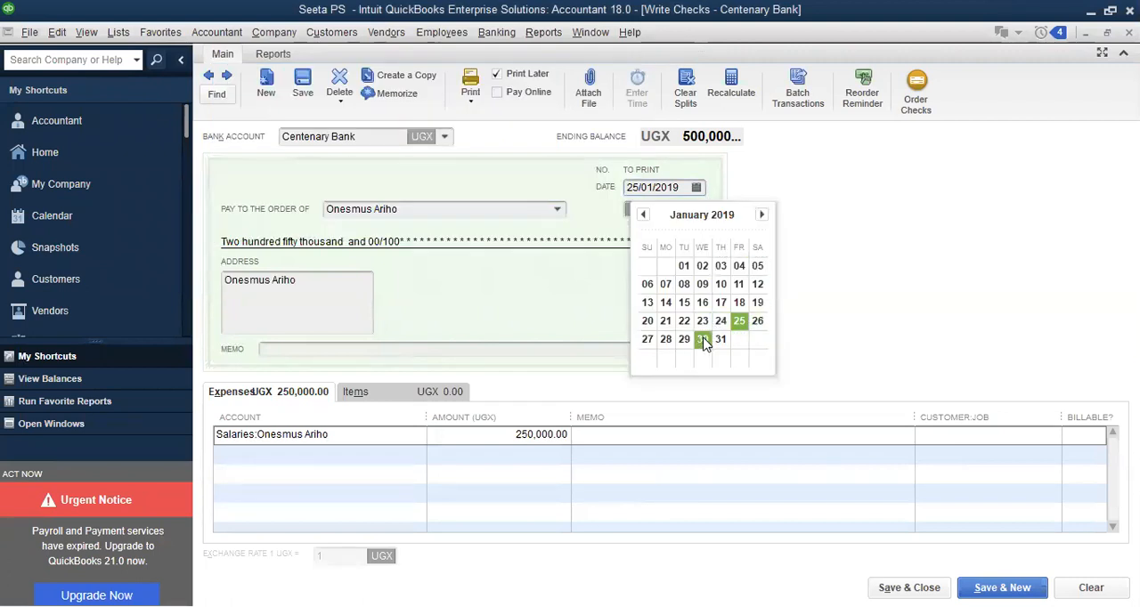
{"action": "left_click", "coordinate": [703, 339]}
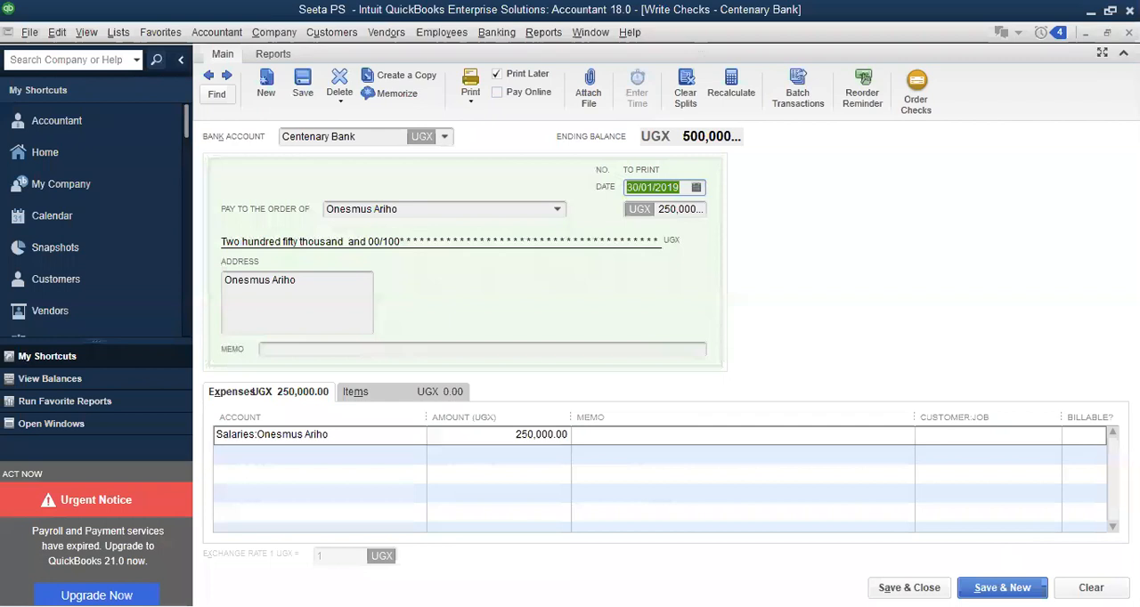
{"action": "left_click", "coordinate": [1001, 588]}
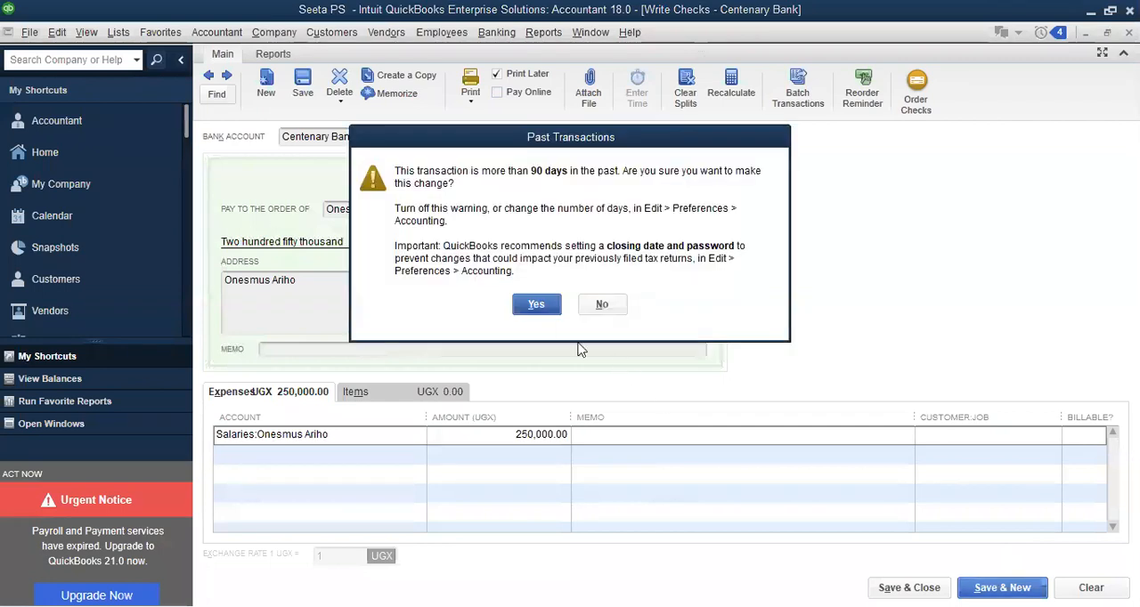
{"action": "left_click", "coordinate": [535, 304]}
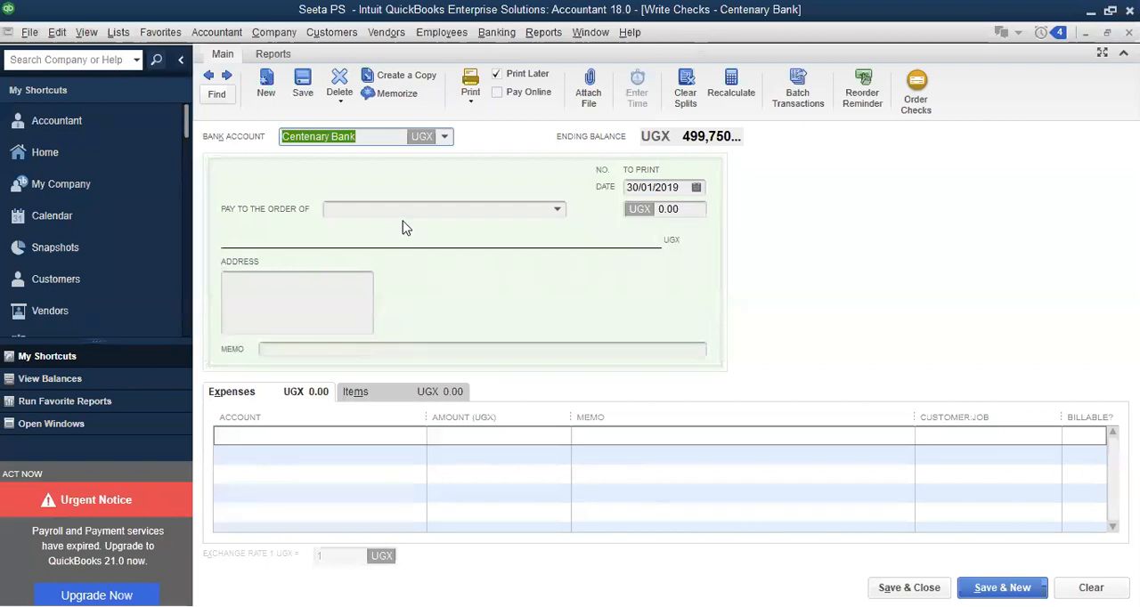
Enter the second employee's name as payee on the new check and quick-add it as an Employee in Ugandan Shilling, declining payroll
{"action": "left_click", "coordinate": [354, 210]}
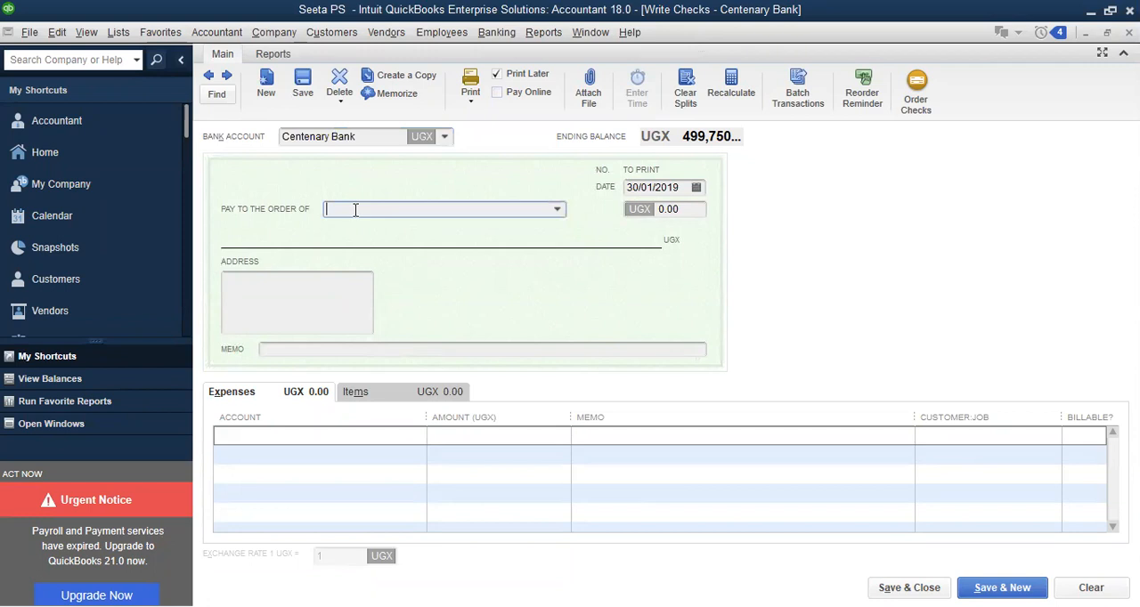
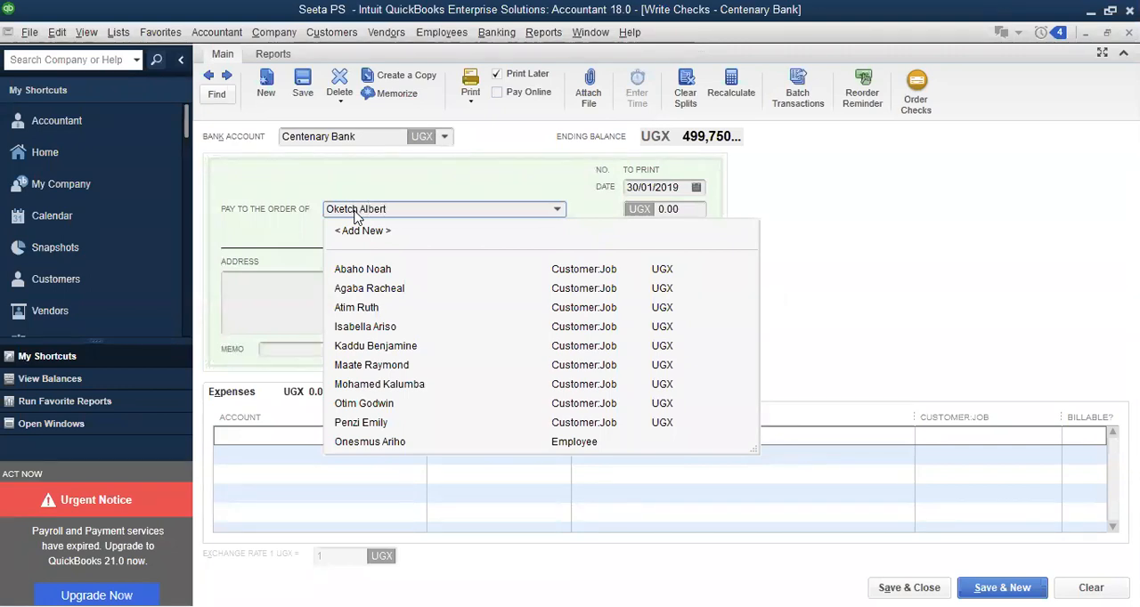
{"action": "key", "text": "Tab"}
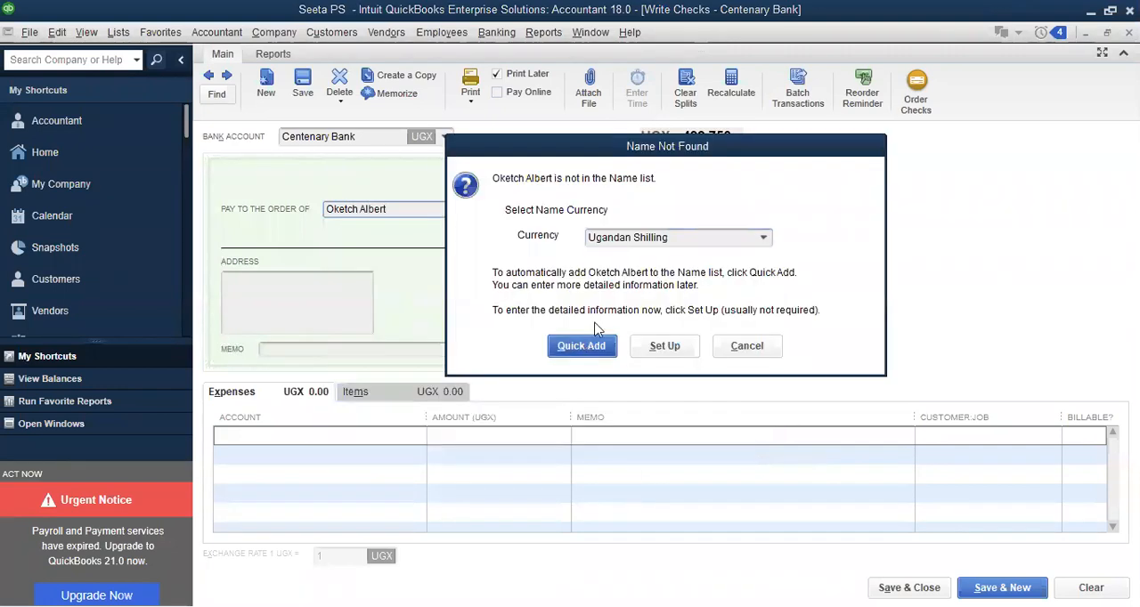
{"action": "left_click", "coordinate": [613, 314]}
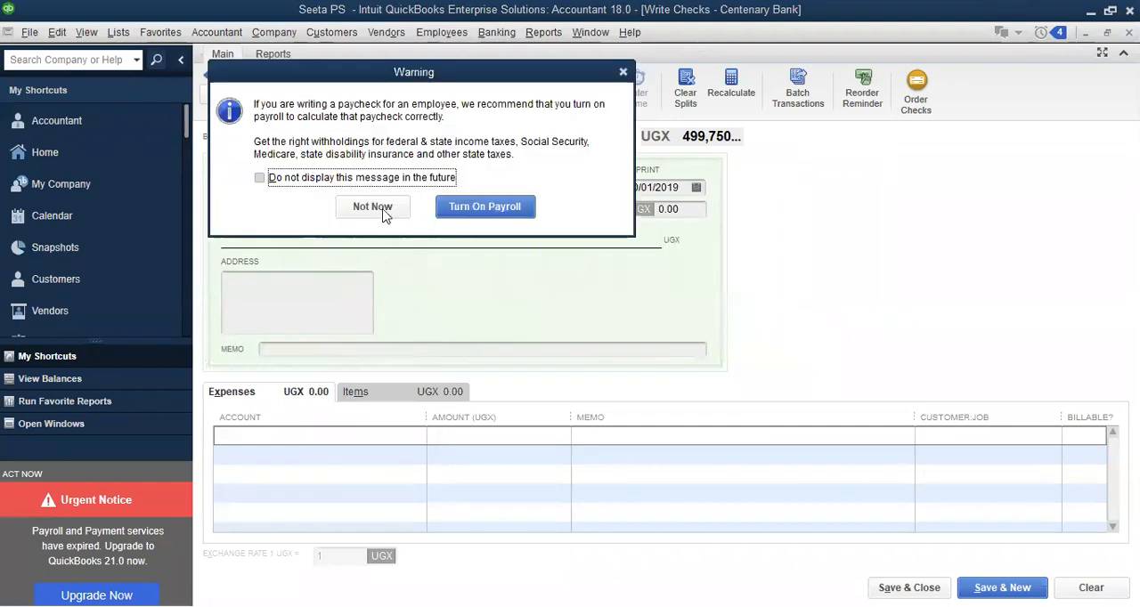
{"action": "left_click", "coordinate": [391, 207]}
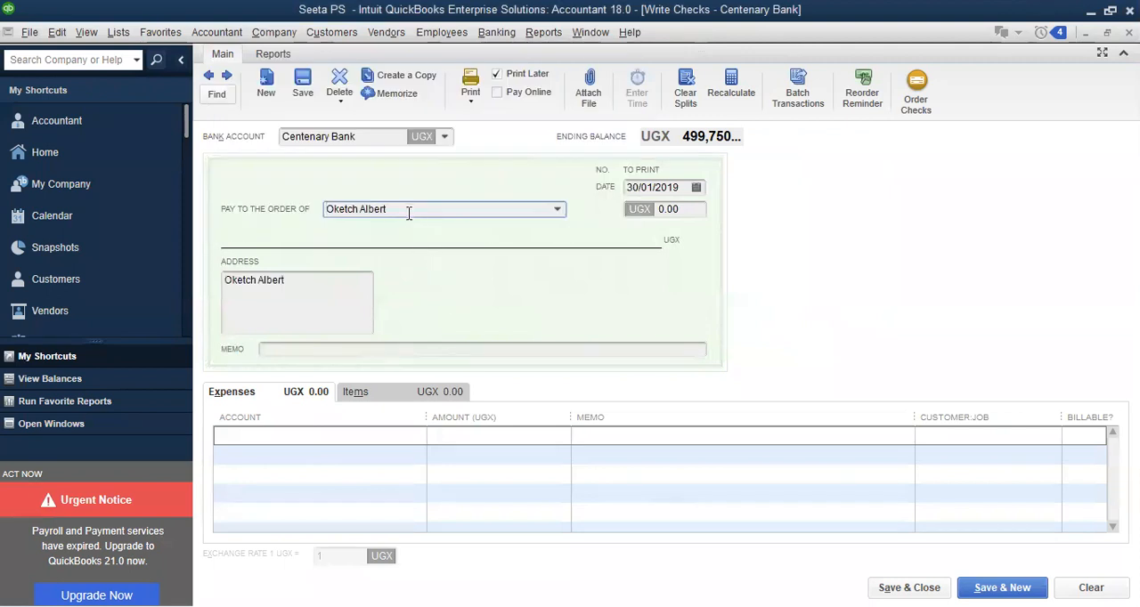
Copy the payee's name into the first expense line's account and set it up as a new Expense account
{"action": "left_click_drag", "start_coordinate": [407, 211], "coordinate": [282, 214]}
{"action": "key", "text": "ctrl+c"}
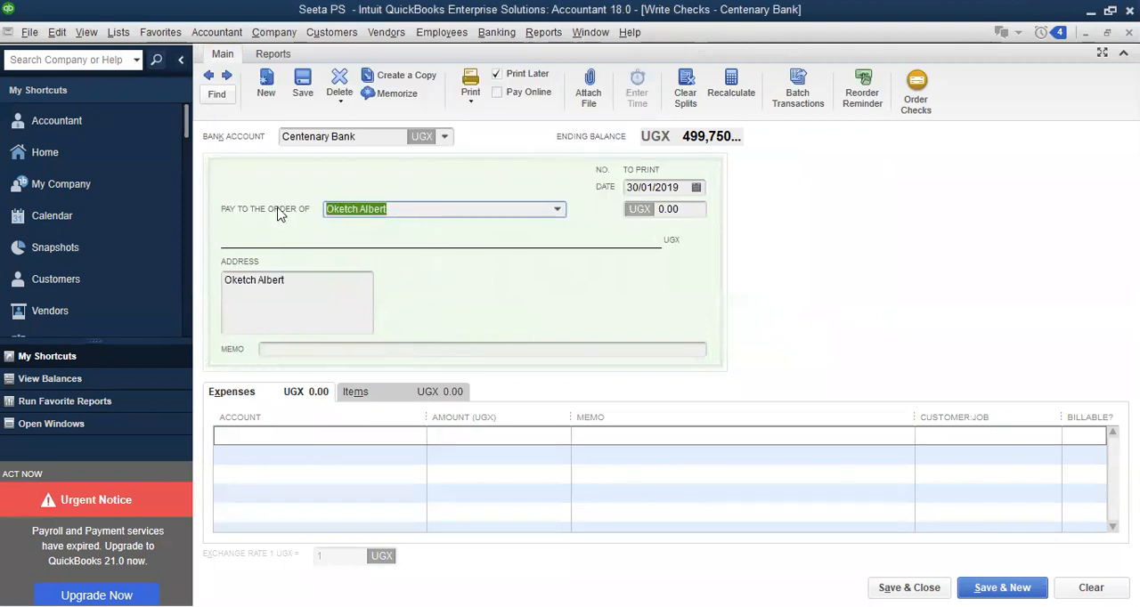
{"action": "left_click", "coordinate": [262, 434]}
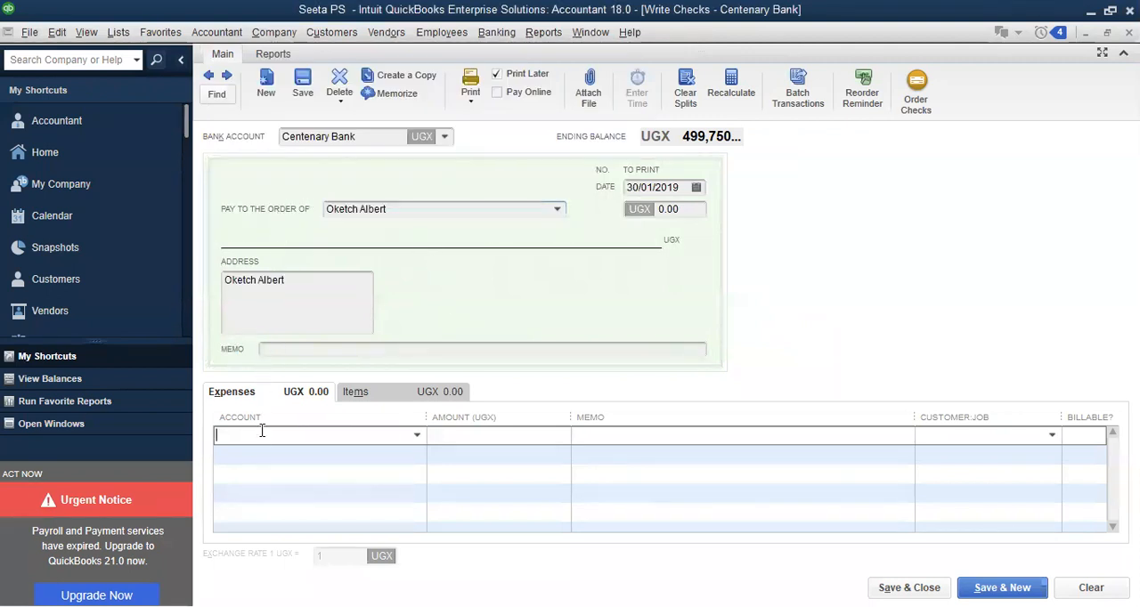
{"action": "key", "text": "ctrl+v"}
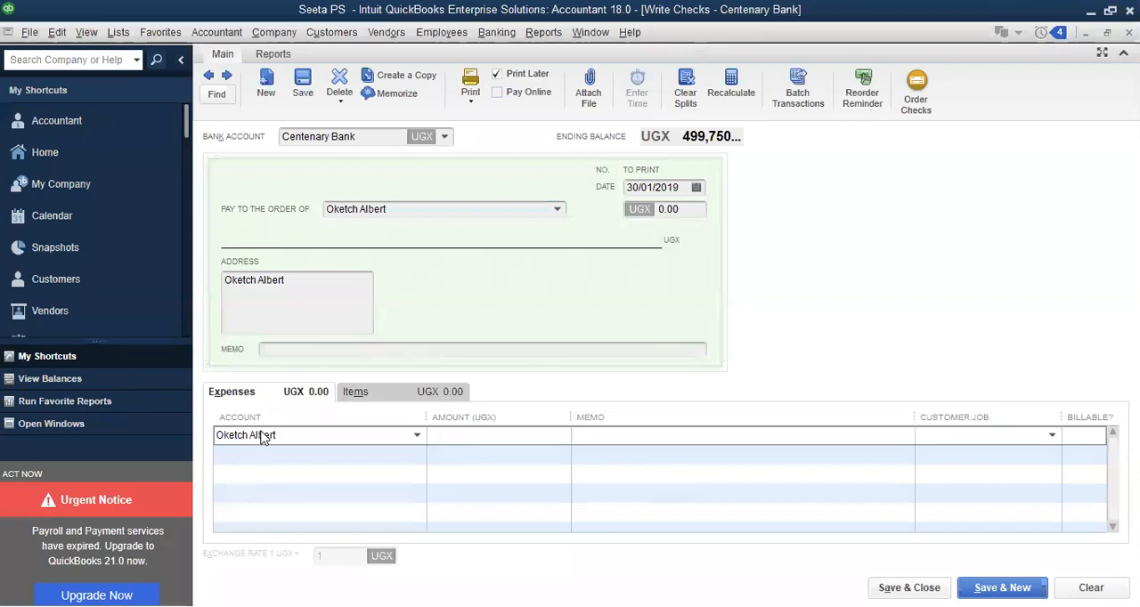
{"action": "key", "text": "Tab"}
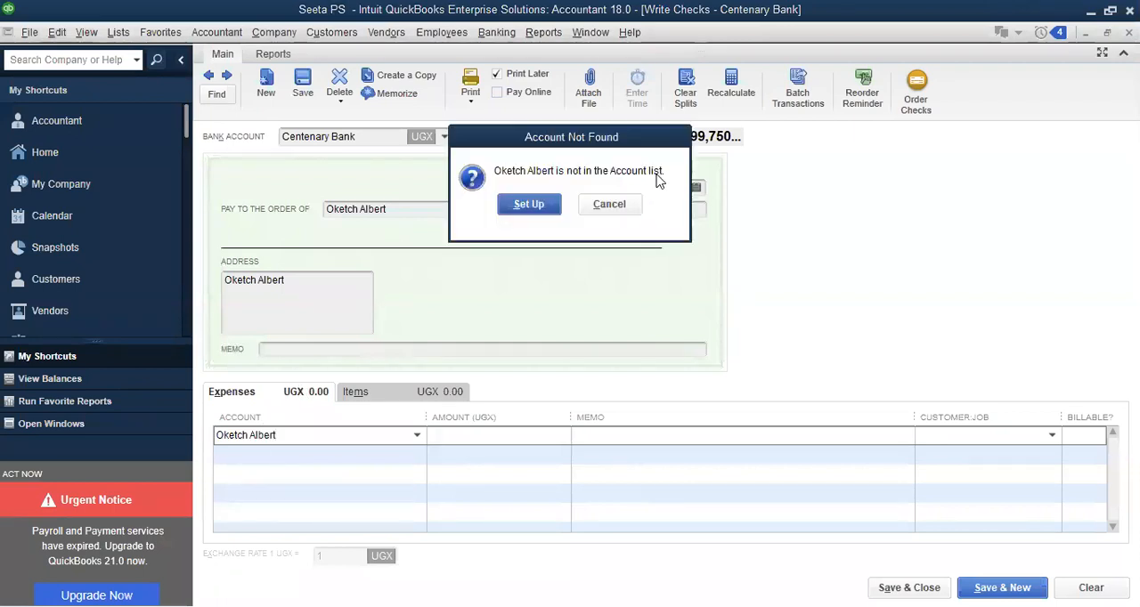
{"action": "left_click", "coordinate": [529, 204]}
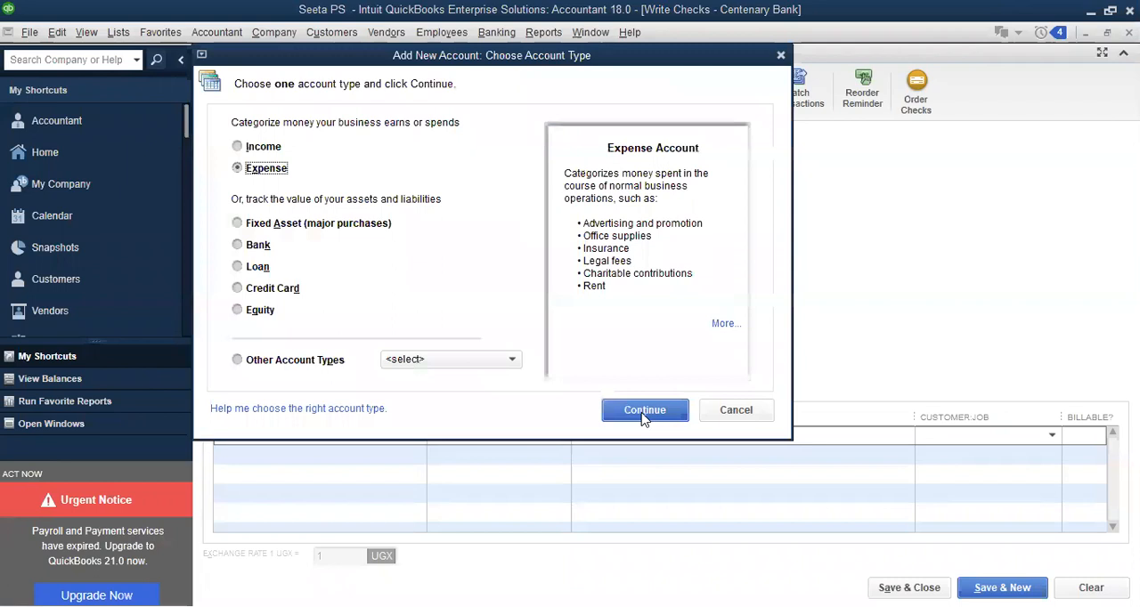
{"action": "left_click", "coordinate": [645, 418]}
Make the employee's new account a subaccount of Salaries and save it
{"action": "left_click", "coordinate": [517, 160]}
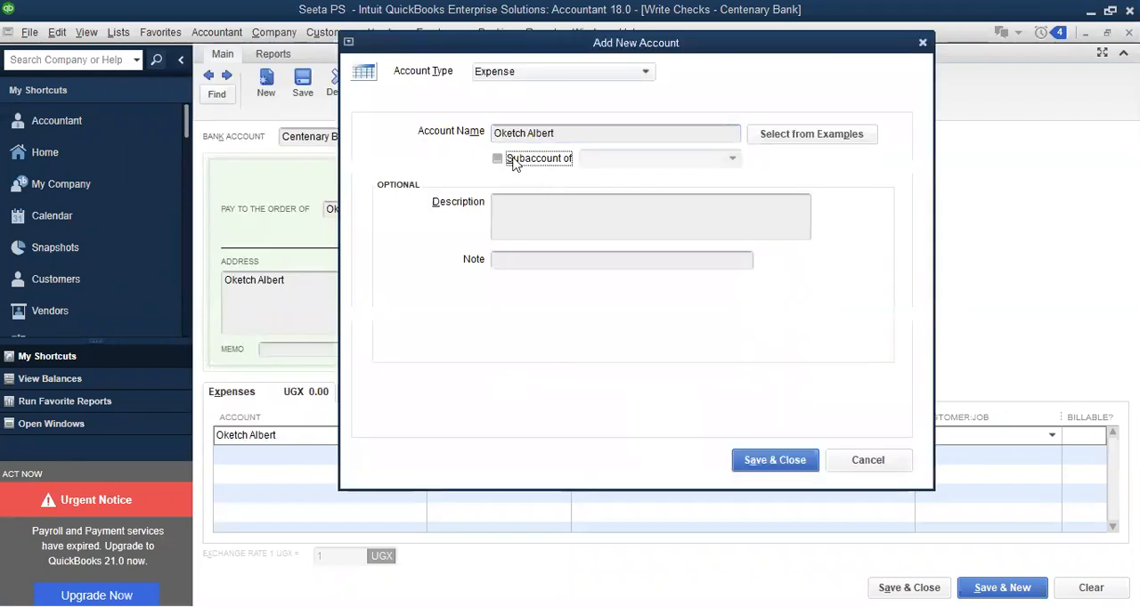
{"action": "left_click", "coordinate": [612, 157]}
{"action": "type", "text": "Salaries"}
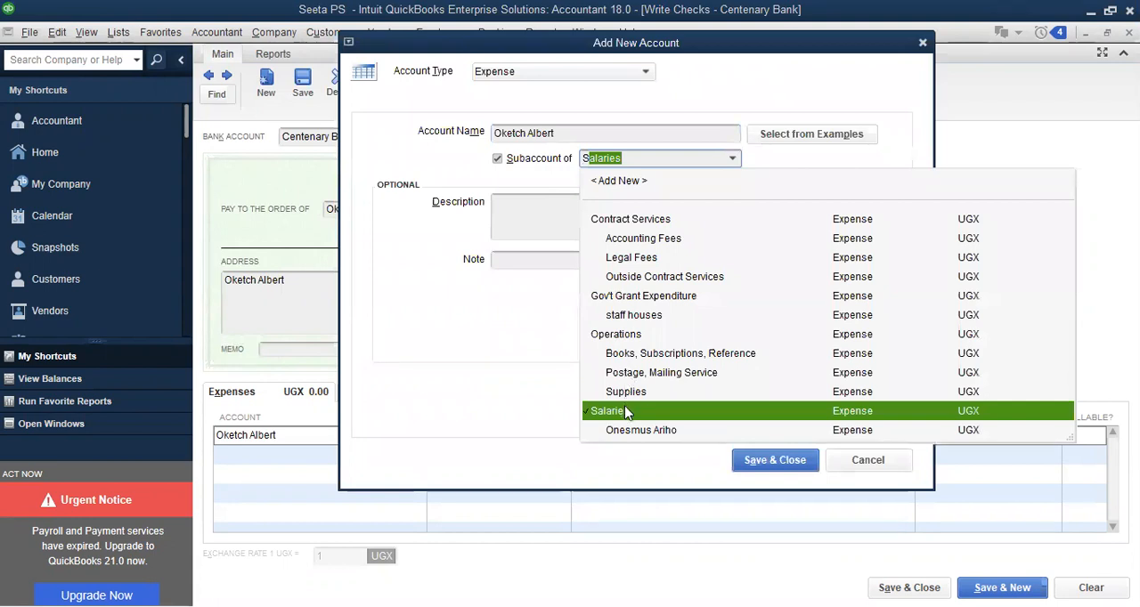
{"action": "left_click", "coordinate": [779, 463]}
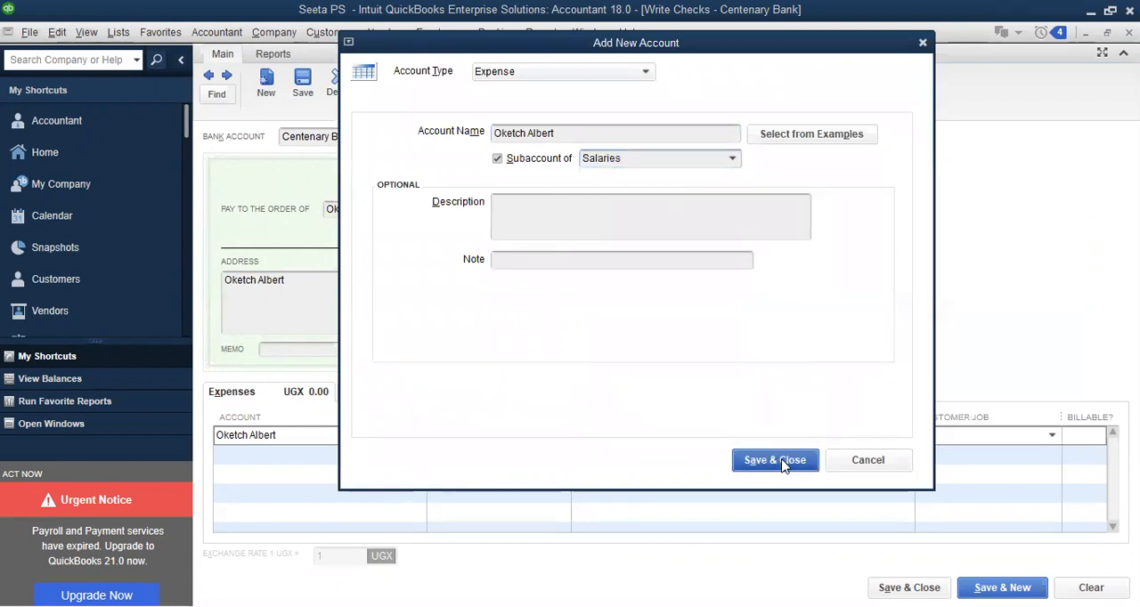
{"action": "left_click", "coordinate": [774, 460]}
Set the salary expense line to 250,000 UGX and save the check, accepting the past transaction date
{"action": "left_click", "coordinate": [491, 438]}
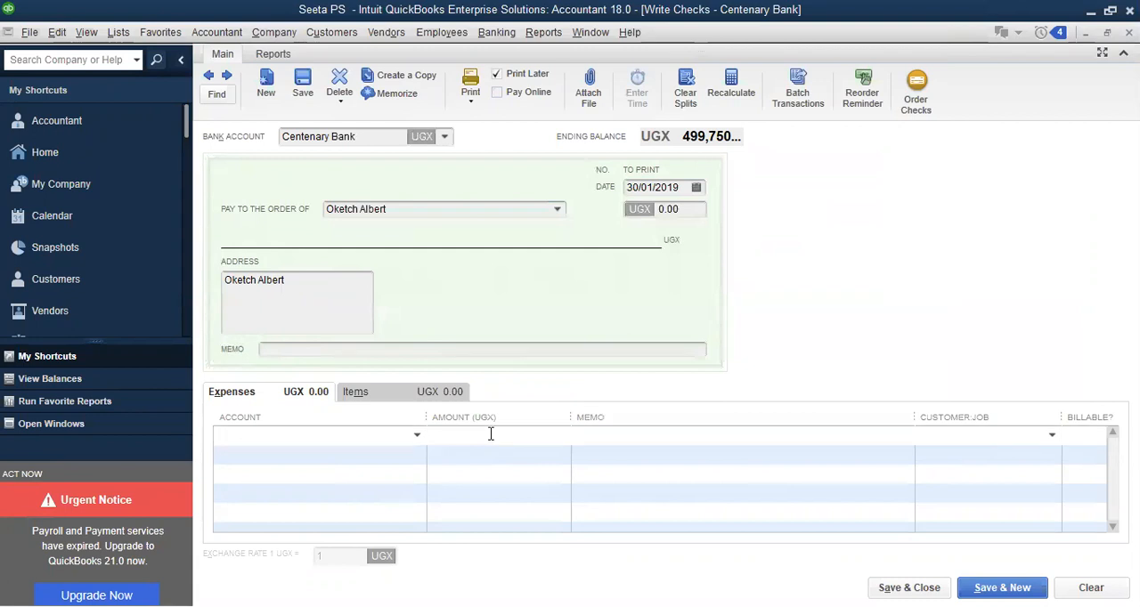
{"action": "type", "text": "250,00"}
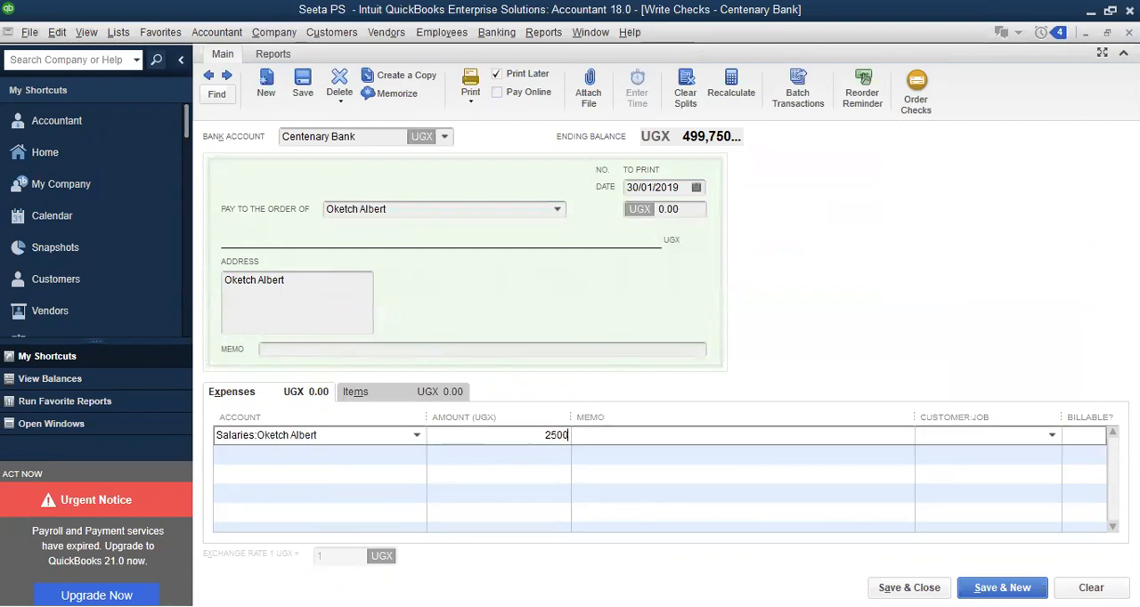
{"action": "type", "text": "00"}
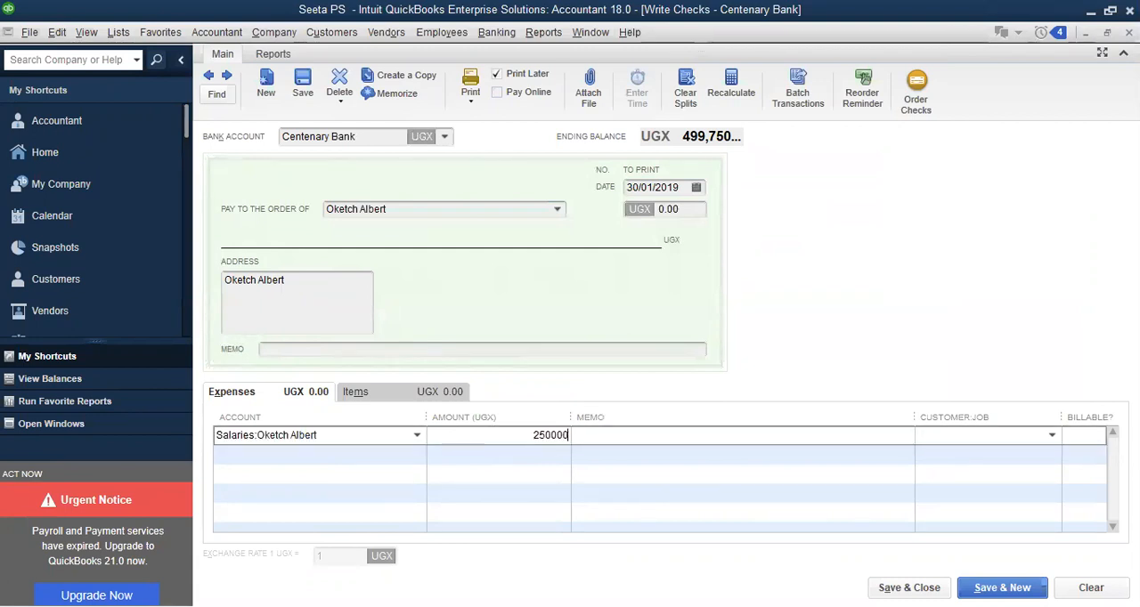
{"action": "left_click", "coordinate": [624, 432]}
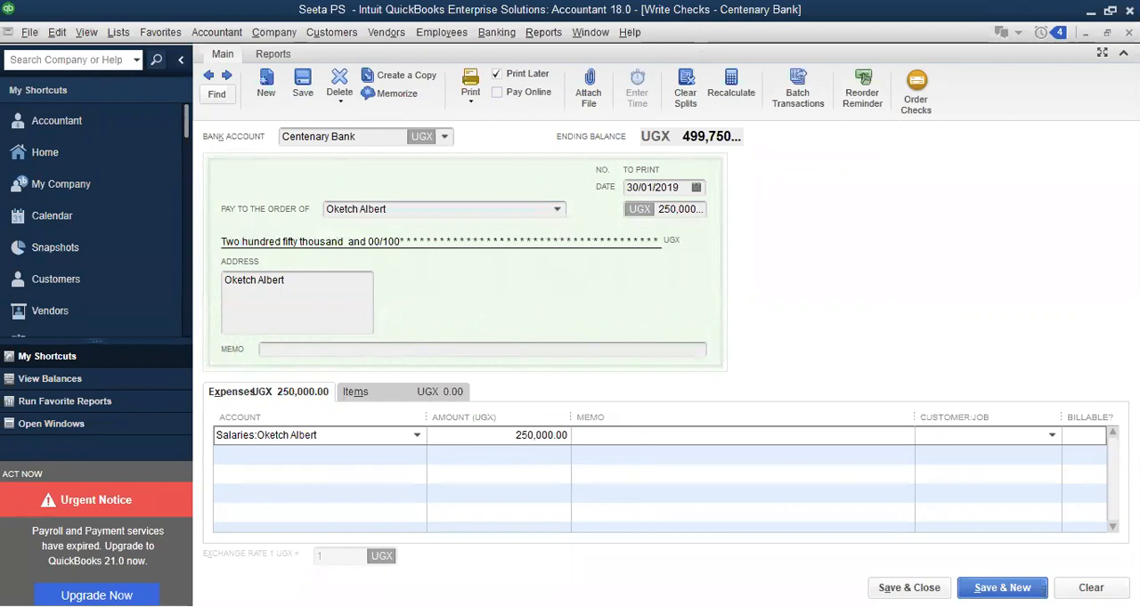
{"action": "key", "text": "Return"}
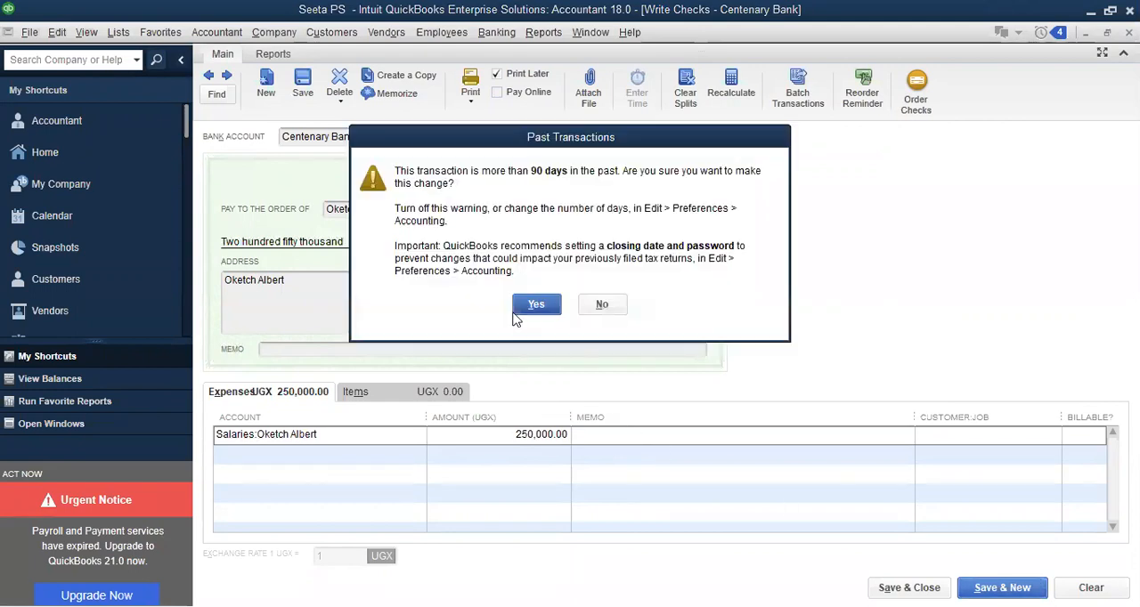
{"action": "left_click", "coordinate": [532, 304]}
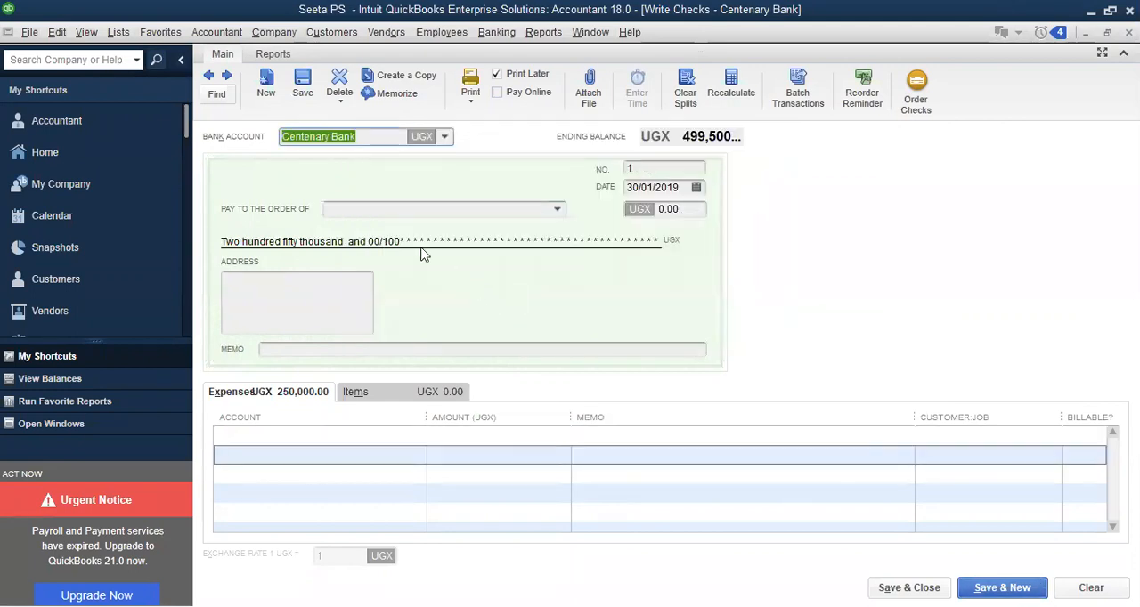
Enter the third employee's name as payee on the next check and quick-add it as an Employee in Ugandan Shilling, dismissing the payroll warning
{"action": "left_click", "coordinate": [355, 211]}
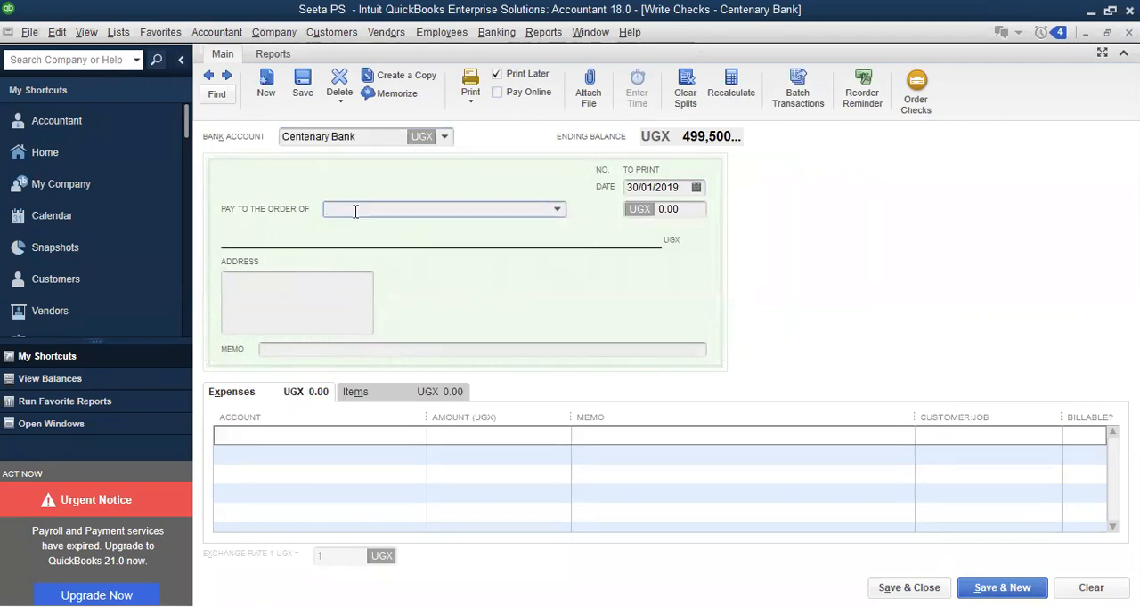
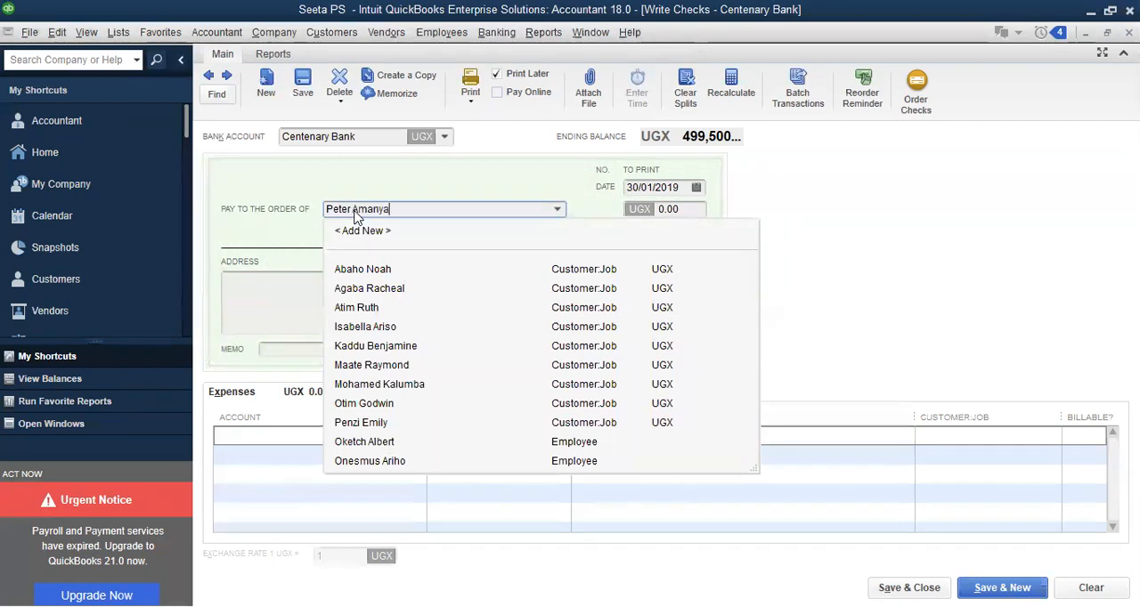
{"action": "key", "text": "Tab"}
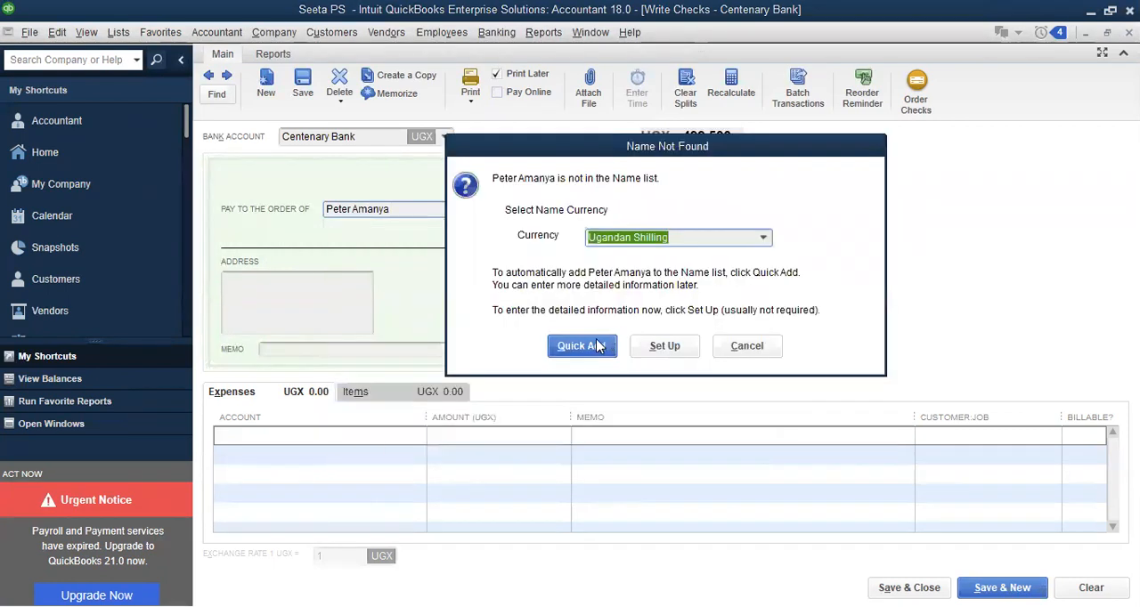
{"action": "left_click", "coordinate": [593, 346]}
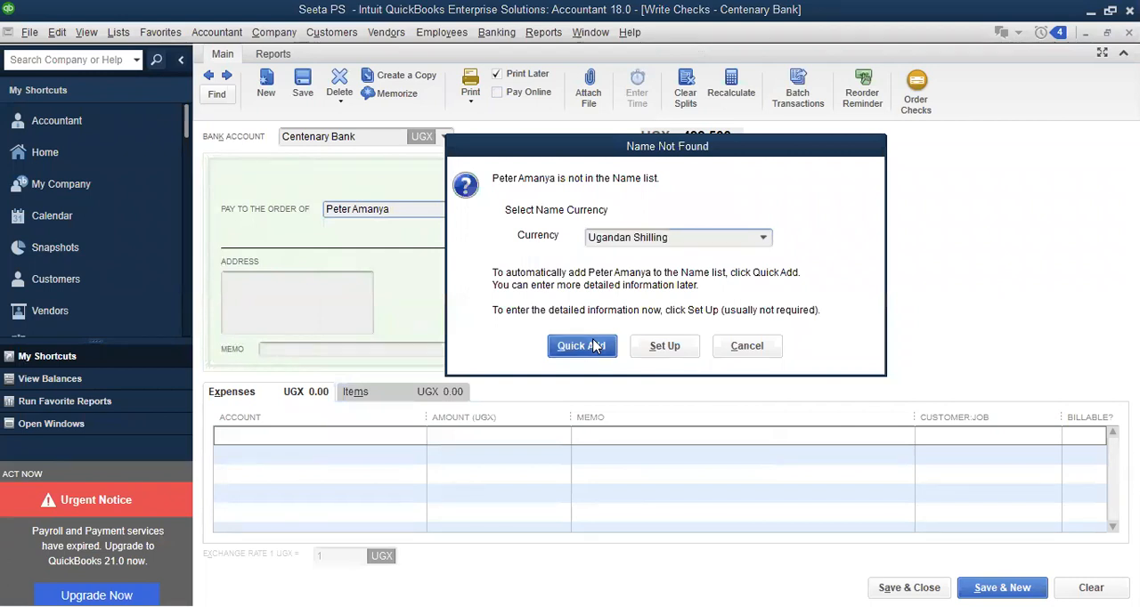
{"action": "left_click", "coordinate": [648, 258]}
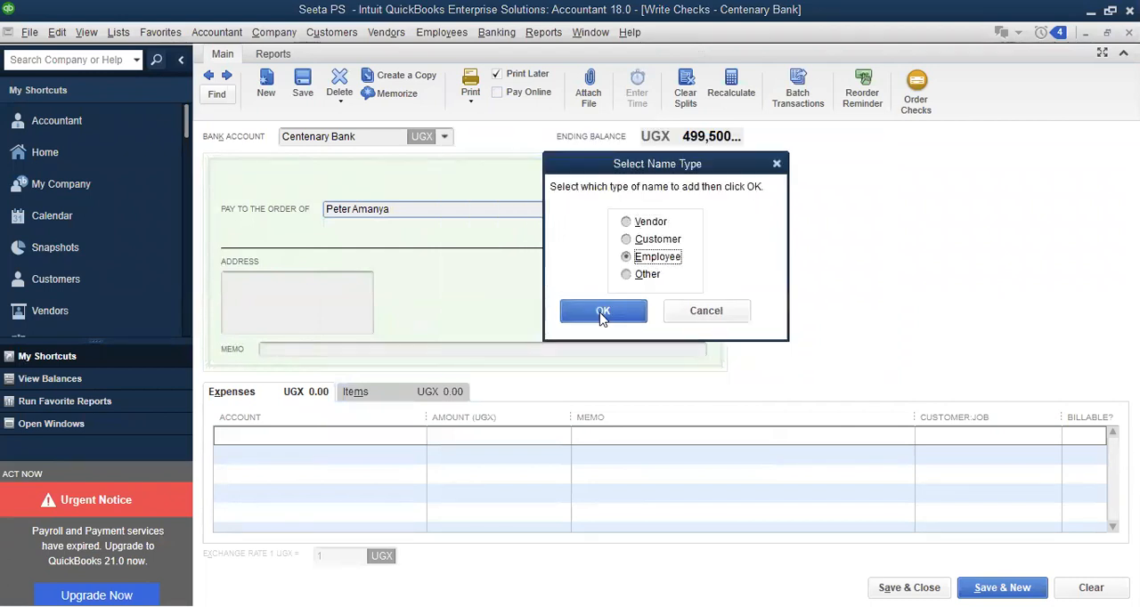
{"action": "key", "text": "Return"}
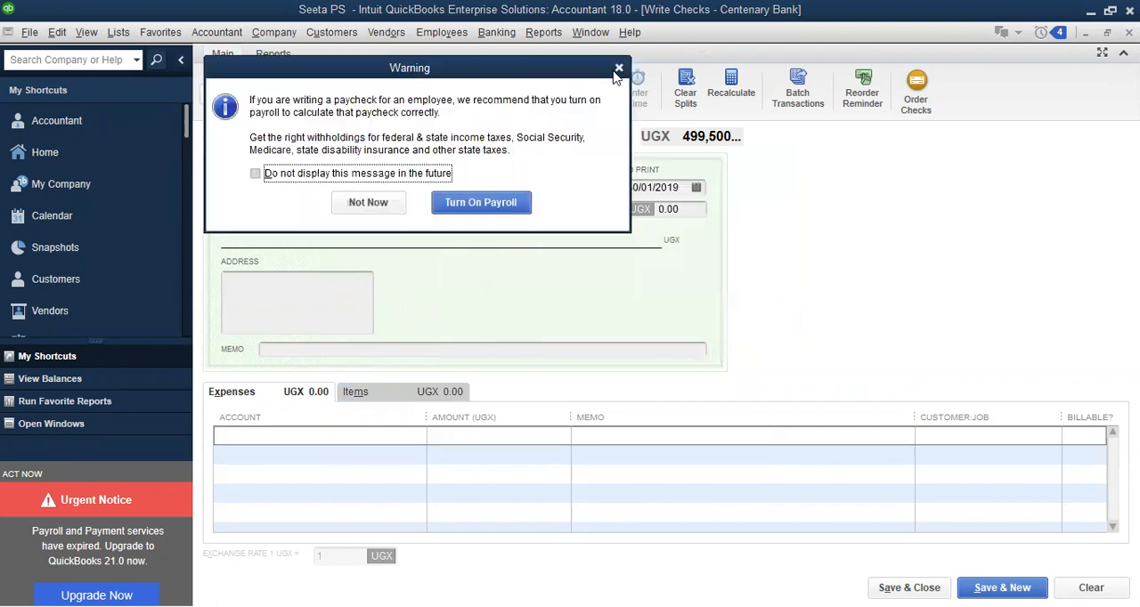
{"action": "left_click", "coordinate": [618, 68]}
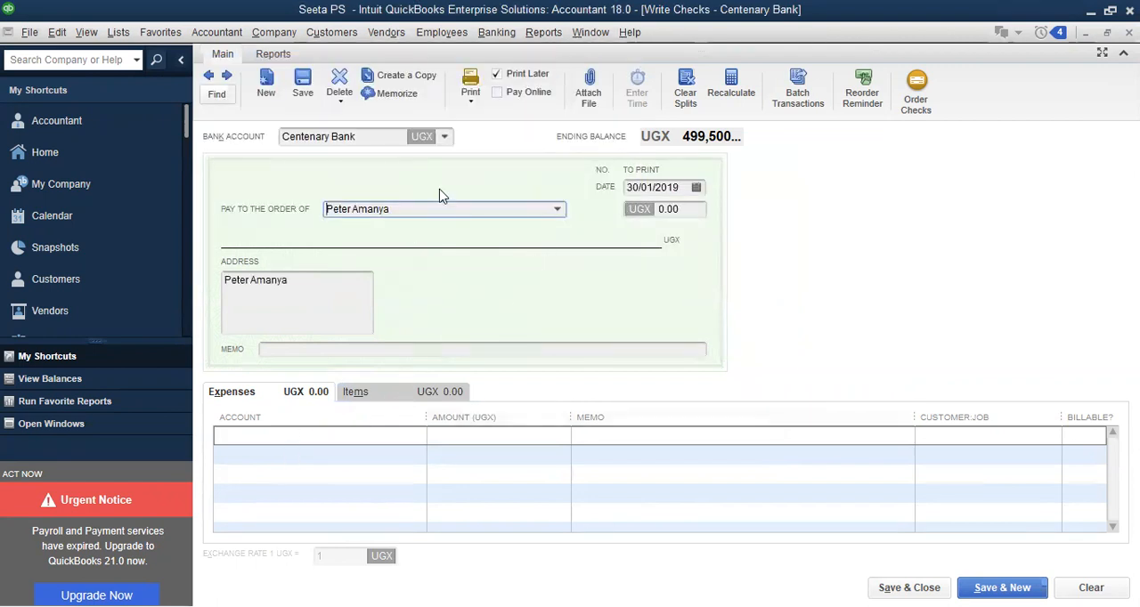
Copy the third employee's name from the payee into the first expense line and set it up as a new Expense account
{"action": "left_click_drag", "start_coordinate": [407, 203], "coordinate": [282, 217]}
{"action": "key", "text": "ctrl+c"}
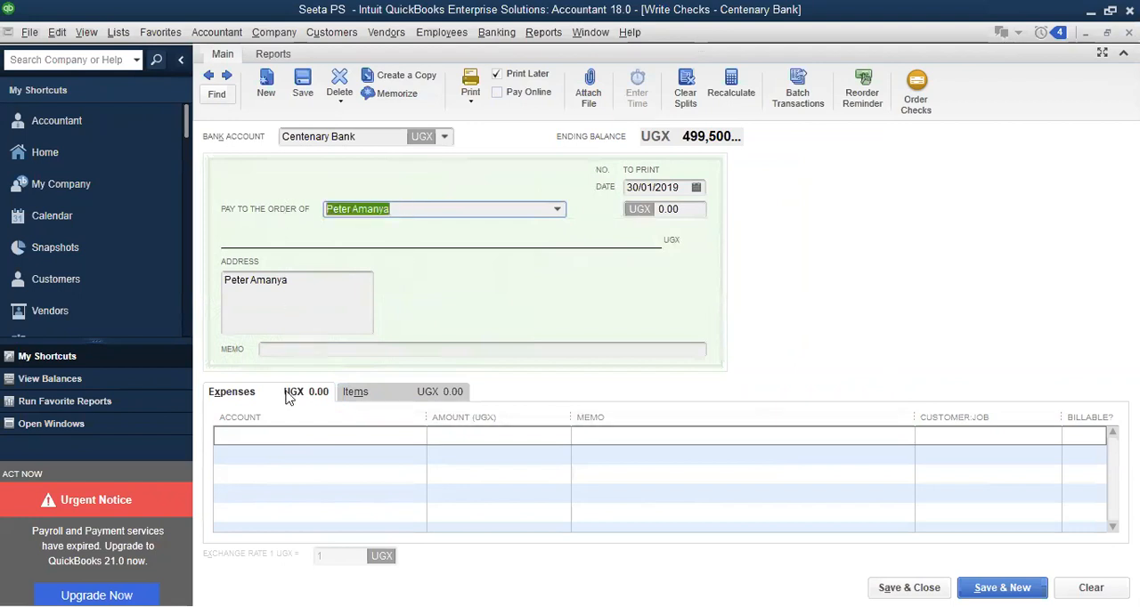
{"action": "left_click", "coordinate": [277, 437]}
{"action": "key", "text": "ctrl+v"}
{"action": "key", "text": "Tab"}
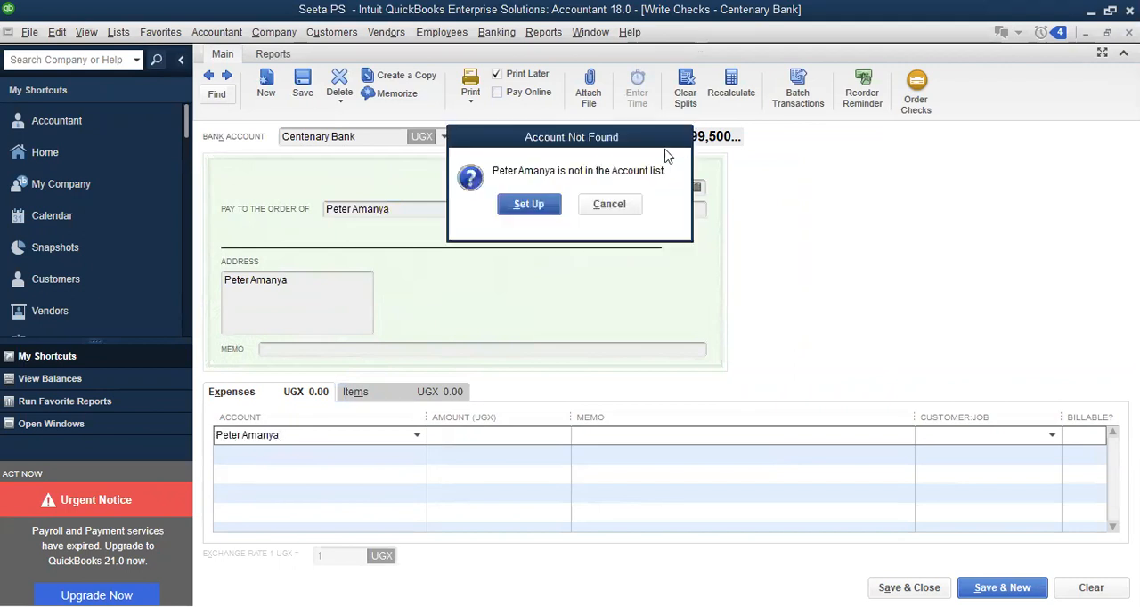
{"action": "left_click", "coordinate": [530, 206]}
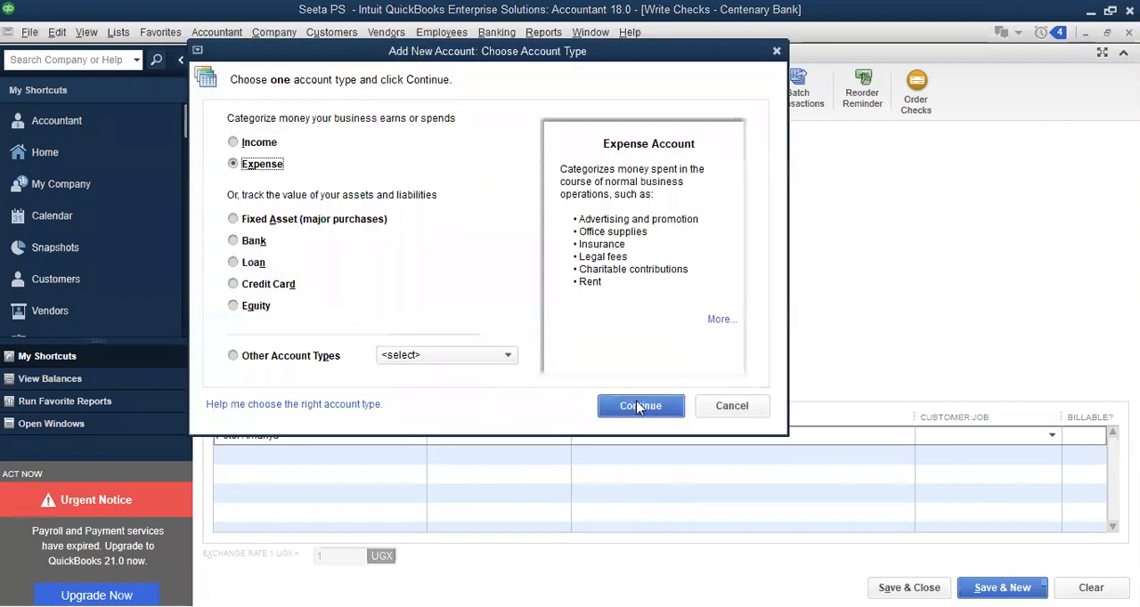
{"action": "left_click", "coordinate": [637, 406]}
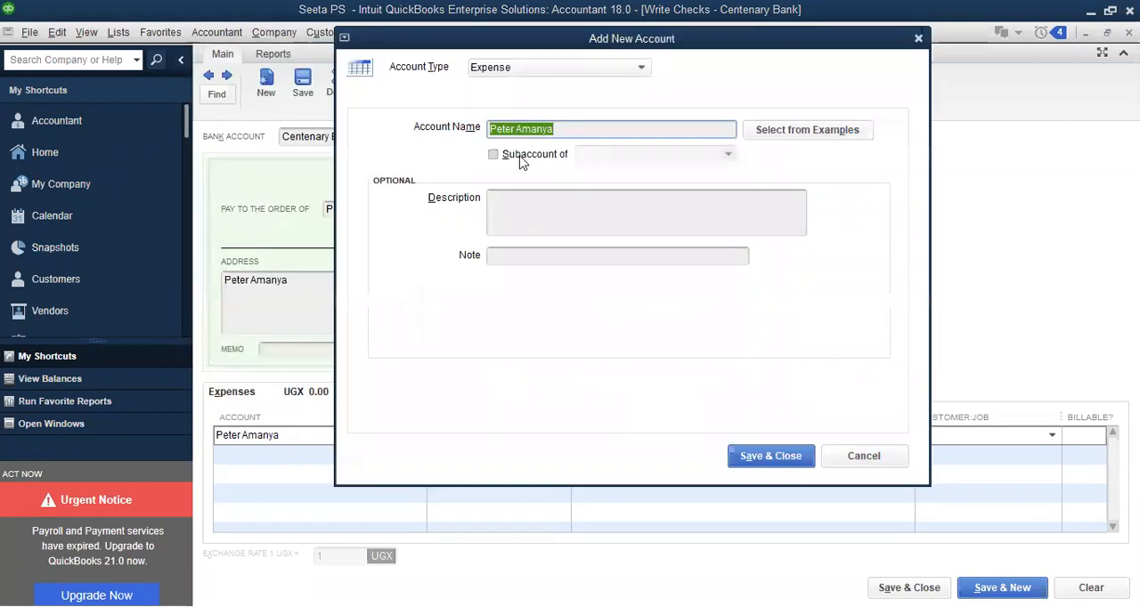
Make the third employee's new account a subaccount of Salaries and save it
{"action": "left_click", "coordinate": [521, 158]}
{"action": "left_click", "coordinate": [598, 153]}
{"action": "type", "text": "s"}
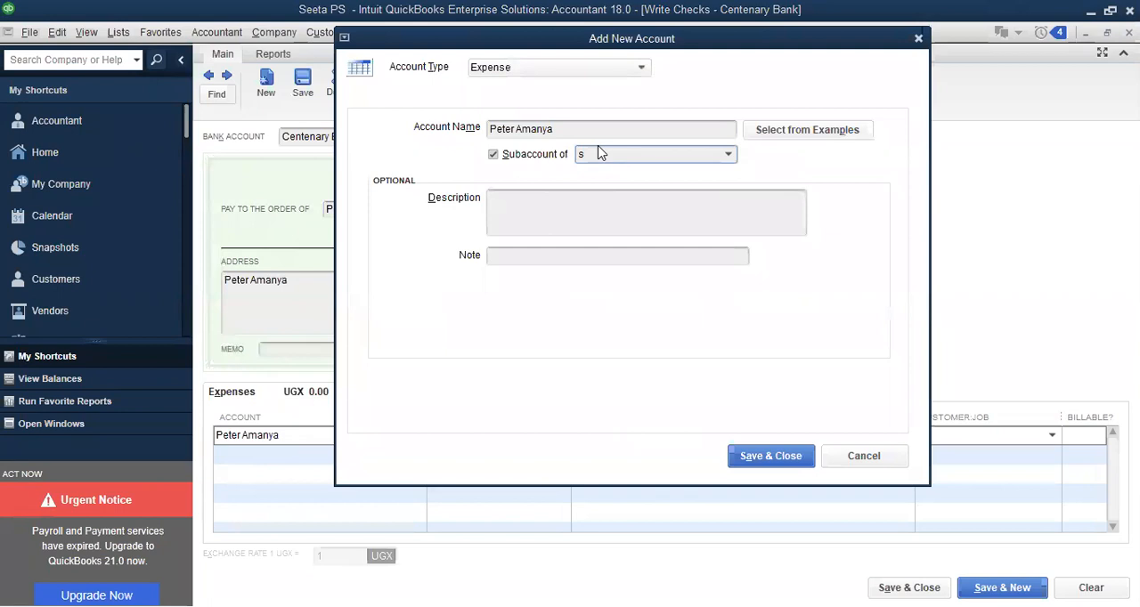
{"action": "type", "text": "alarie"}
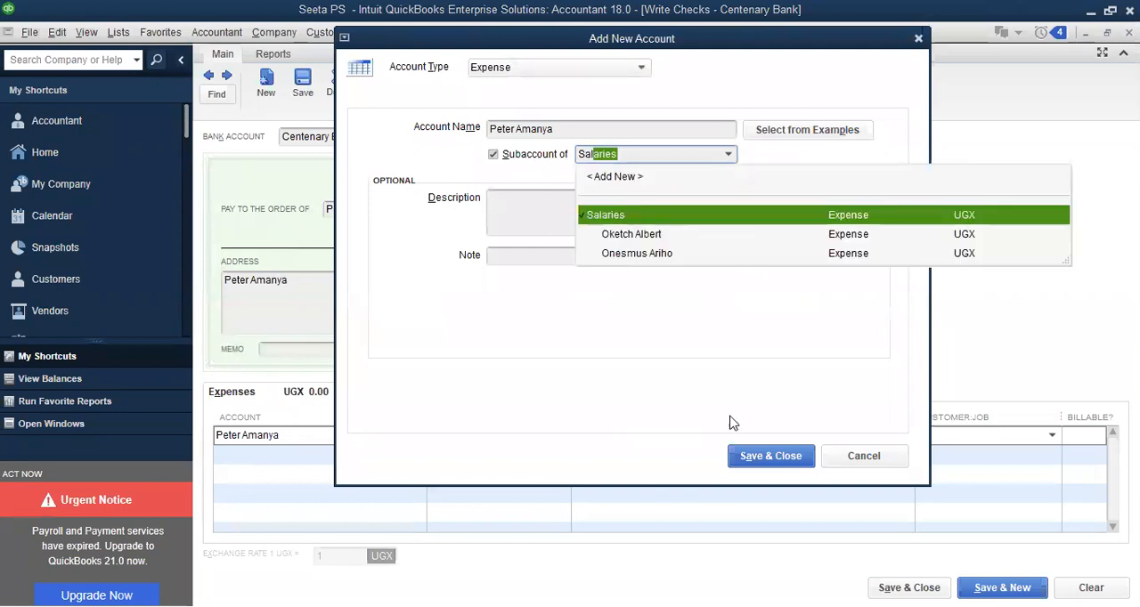
{"action": "left_click", "coordinate": [749, 464]}
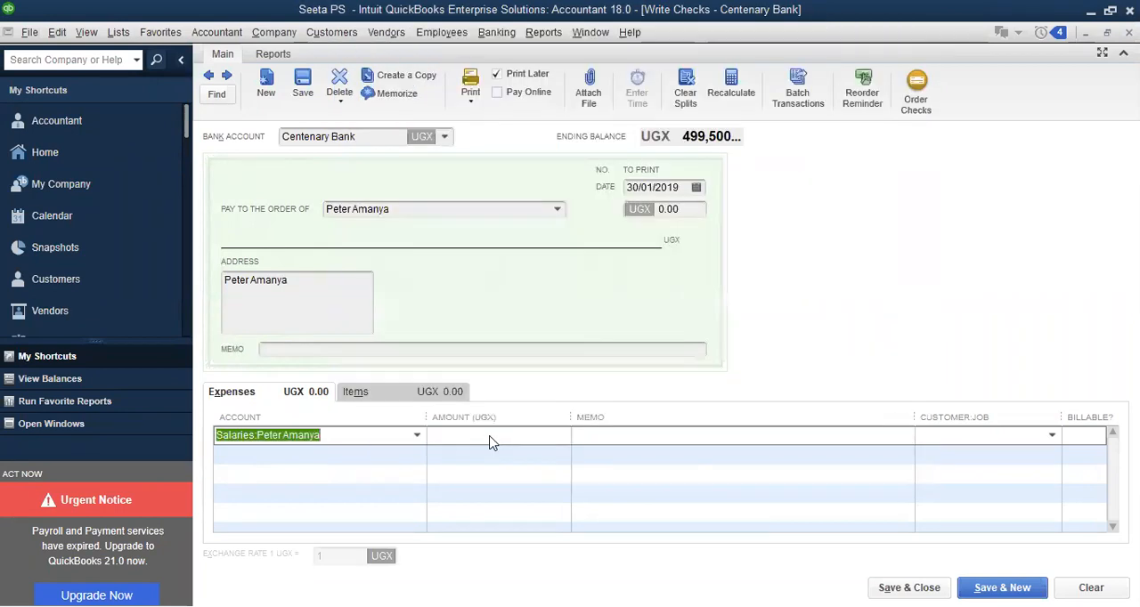
Set the third employee's salary line to 250,000 UGX, then save and close the check, accepting the past transaction date
{"action": "left_click", "coordinate": [490, 436]}
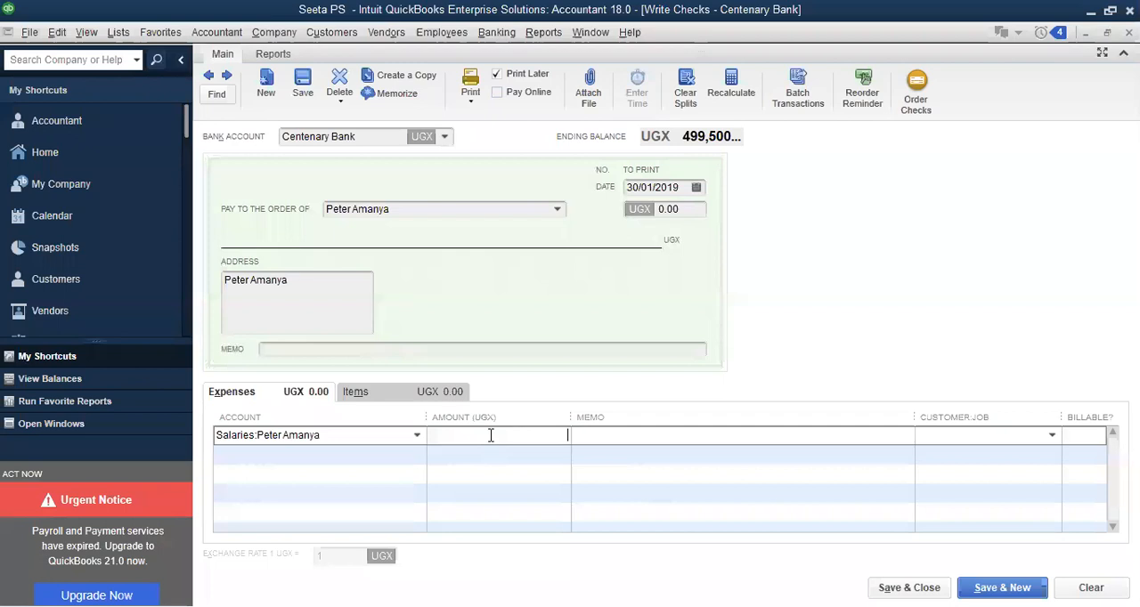
{"action": "type", "text": "250,000"}
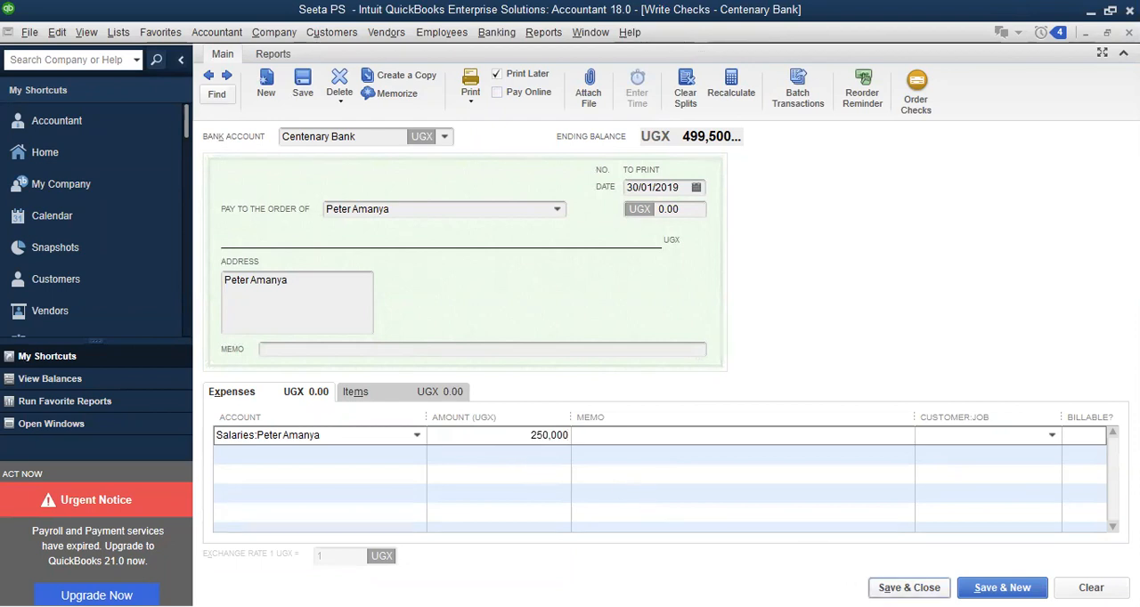
{"action": "left_click", "coordinate": [908, 588]}
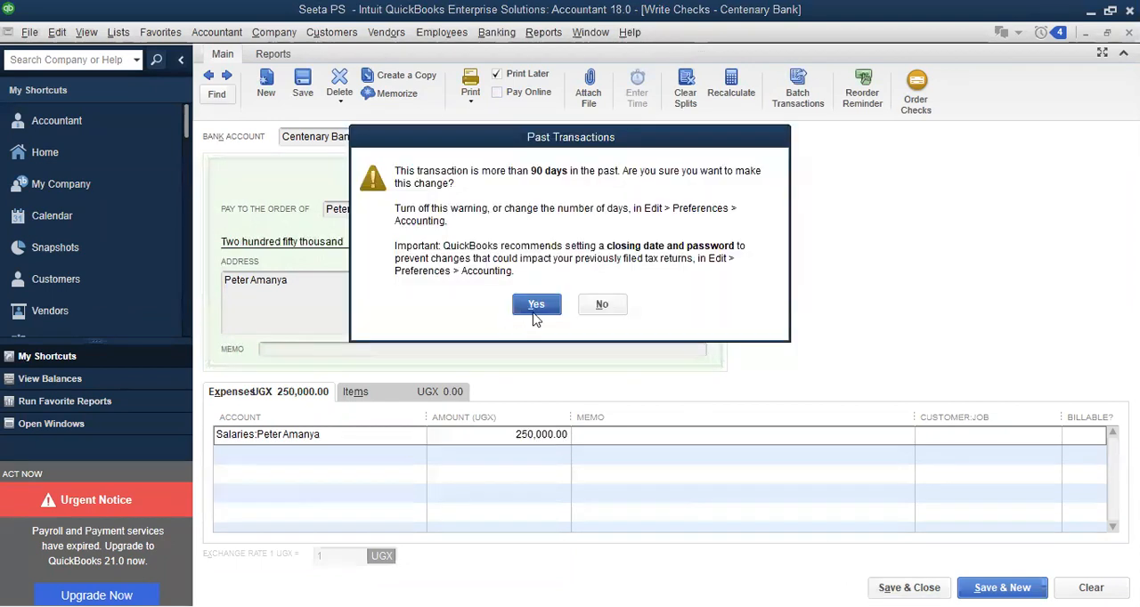
{"action": "left_click", "coordinate": [535, 305]}
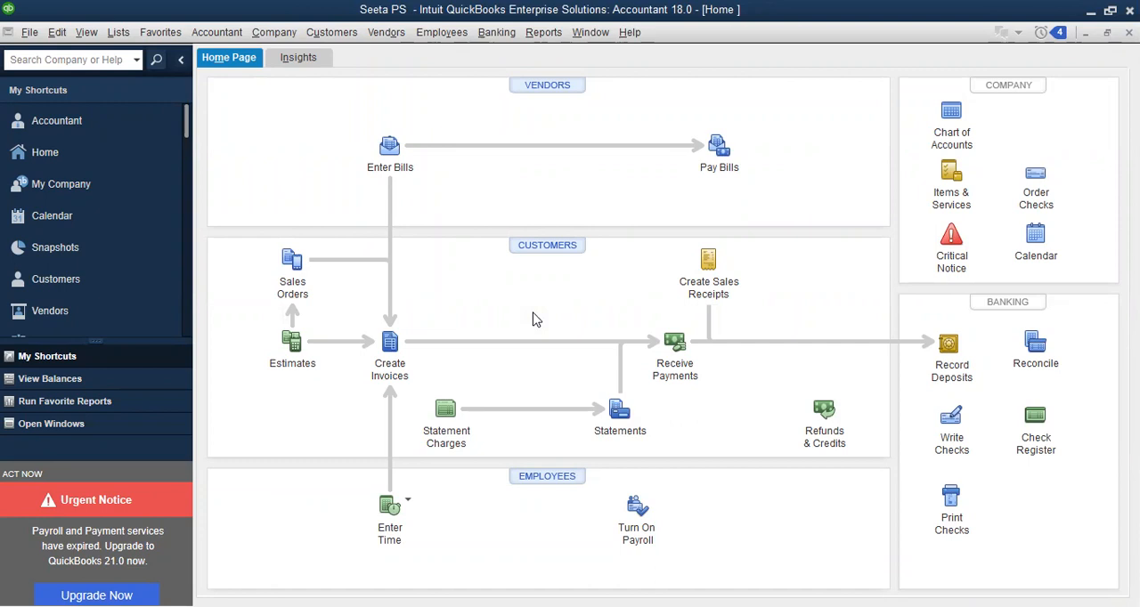
Start a new Centenary Bank check and set up electricity as a new Expense account on the first expense line
{"action": "left_click", "coordinate": [947, 432]}
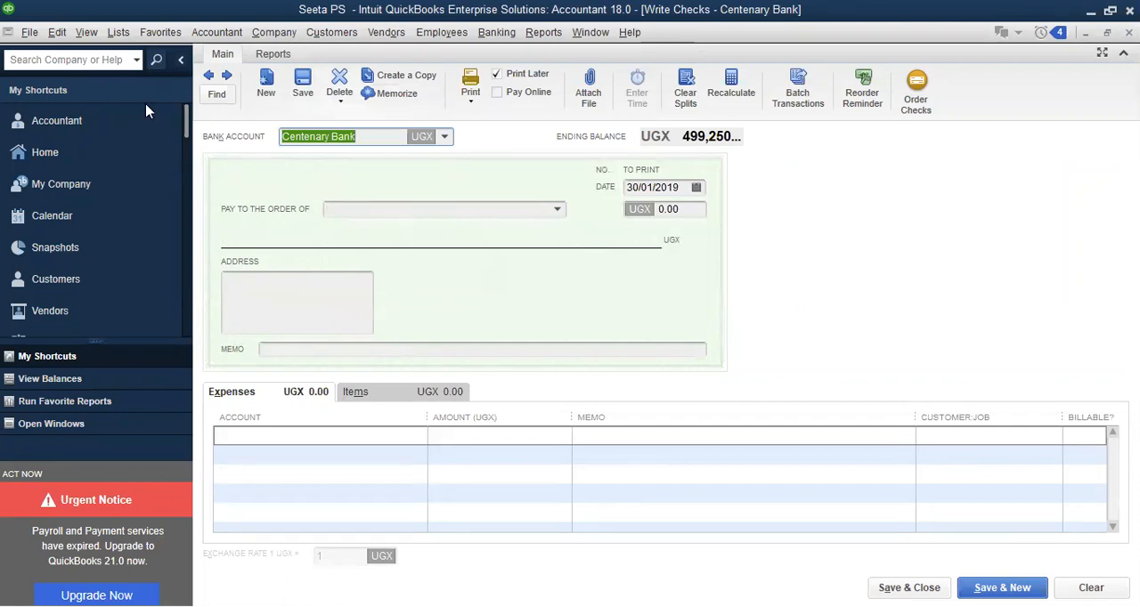
{"action": "left_click", "coordinate": [252, 436]}
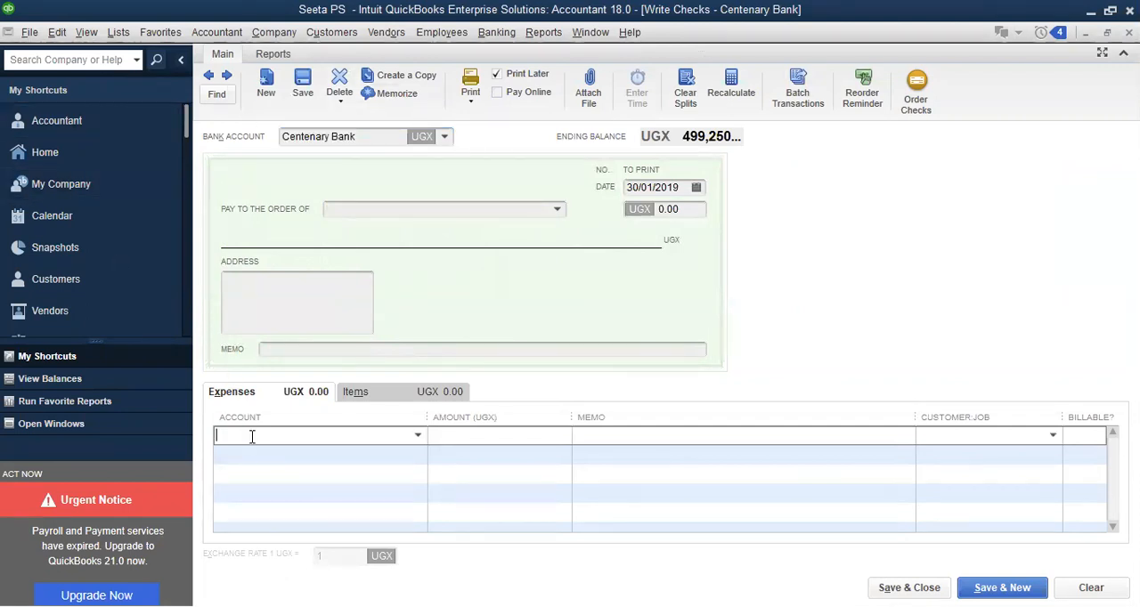
{"action": "type", "text": "ele"}
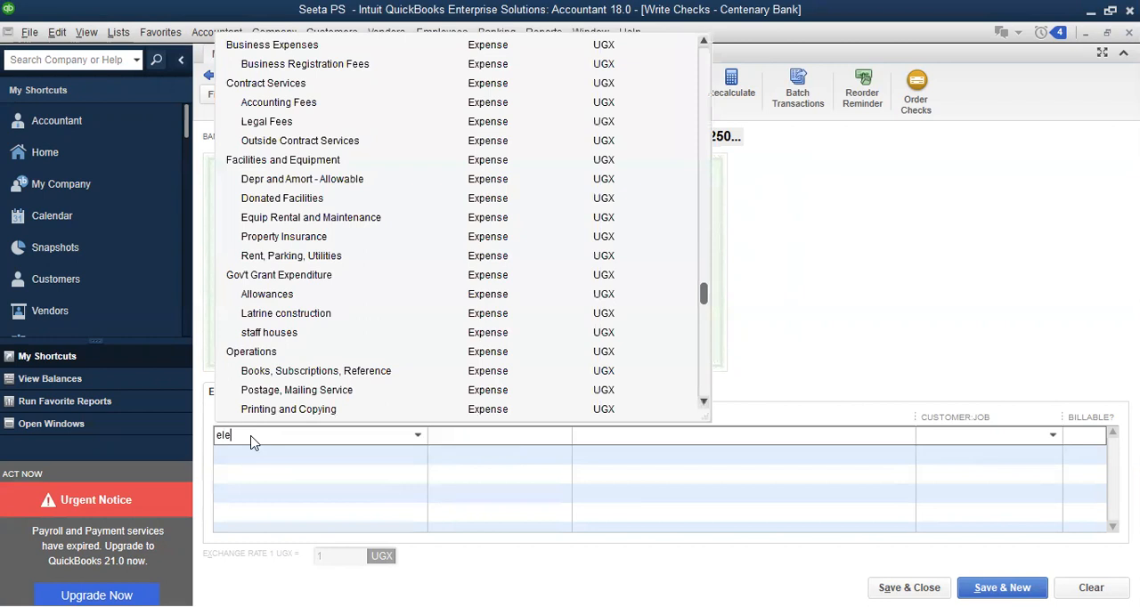
{"action": "type", "text": "ctricity"}
{"action": "key", "text": "Tab"}
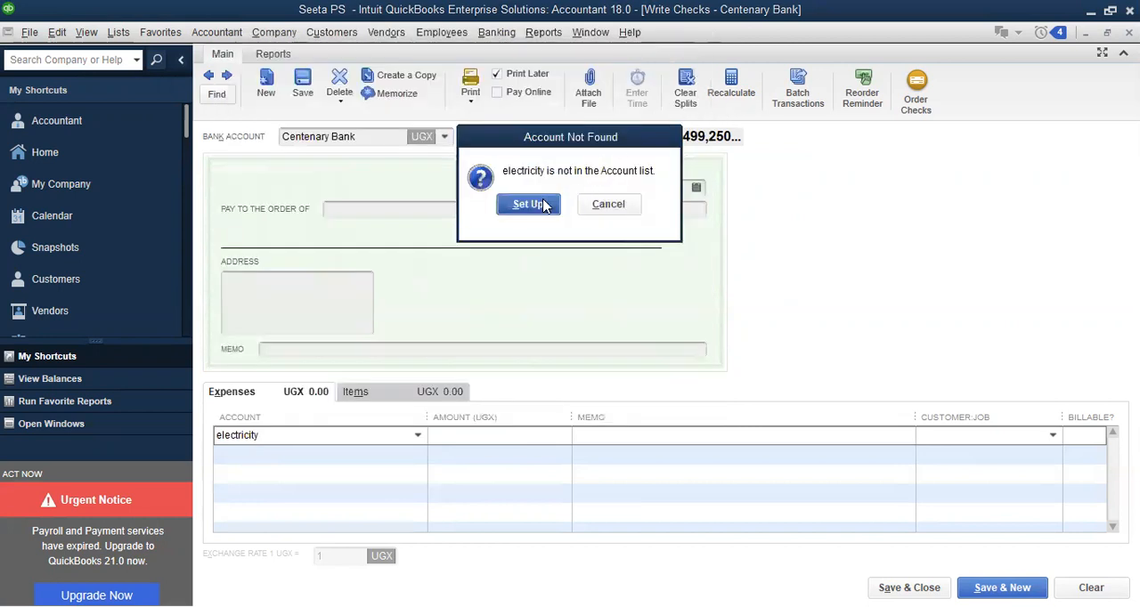
{"action": "left_click", "coordinate": [499, 210]}
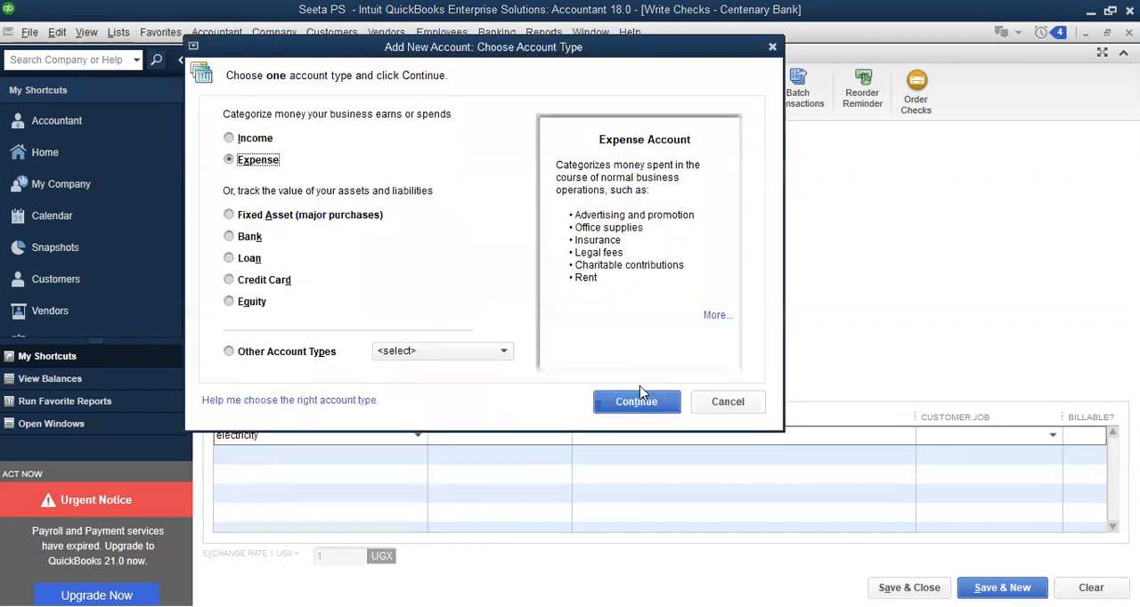
{"action": "left_click", "coordinate": [640, 402]}
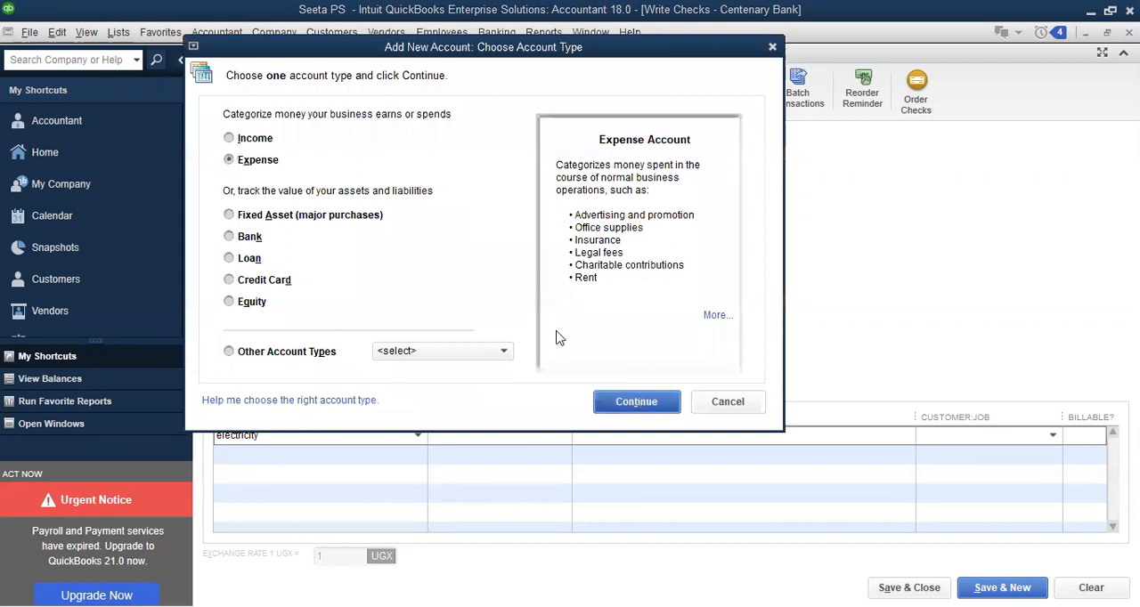
Capitalize the new account's name as Electricity and save it as a subaccount of a newly created Utilities expense account
{"action": "left_click", "coordinate": [491, 125]}
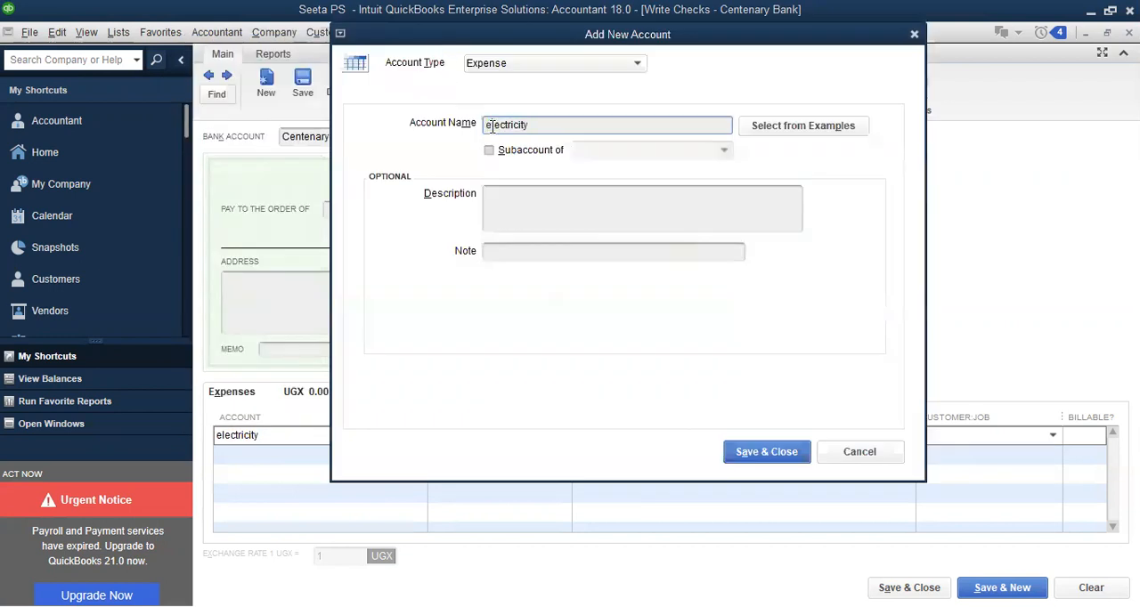
{"action": "type", "text": "E"}
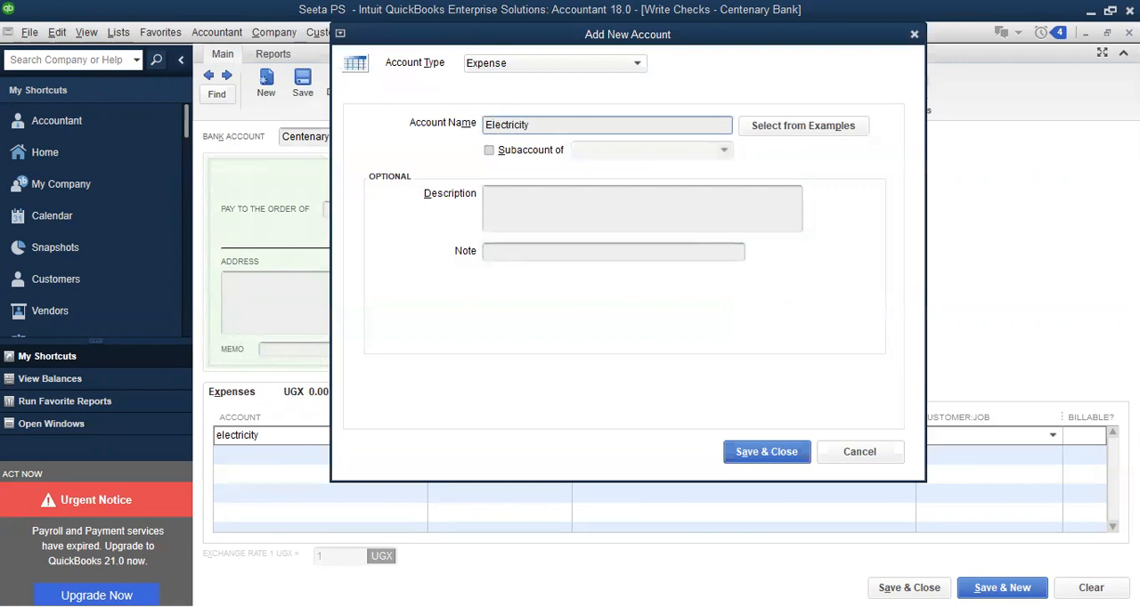
{"action": "left_click", "coordinate": [511, 151]}
{"action": "left_click", "coordinate": [600, 149]}
{"action": "type", "text": "u"}
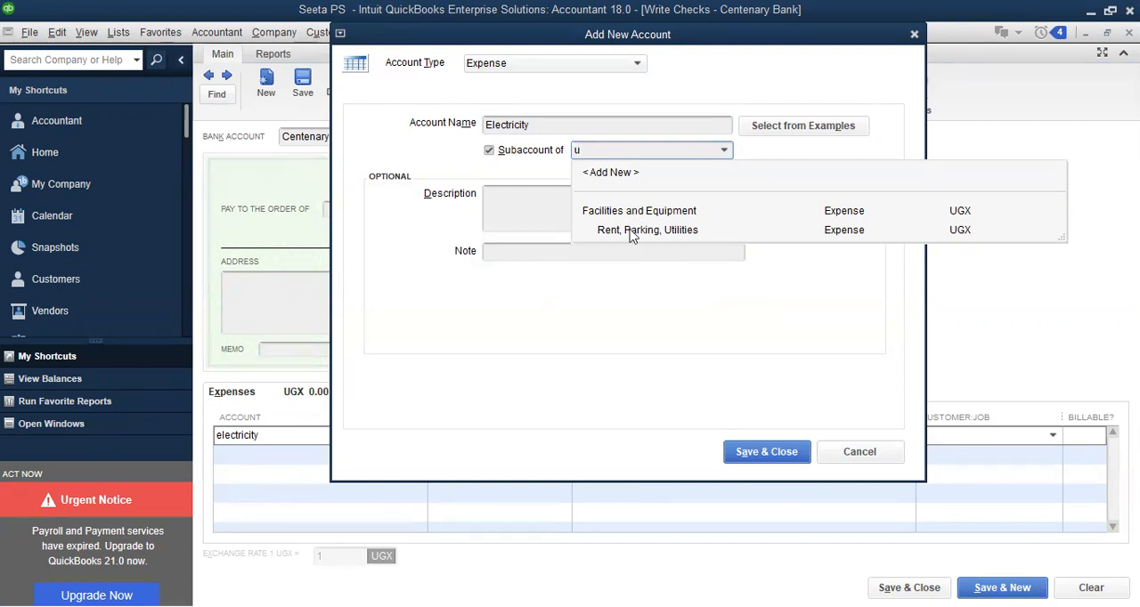
{"action": "key", "text": "BackSpace"}
{"action": "type", "text": "Utilities"}
{"action": "key", "text": "Tab"}
{"action": "left_click", "coordinate": [529, 205]}
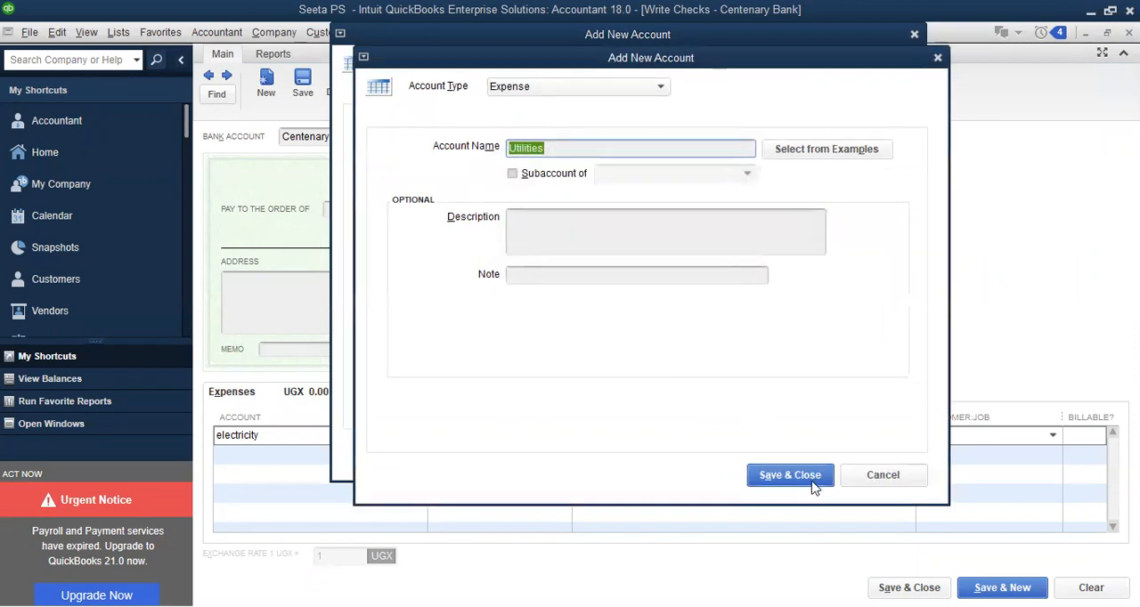
{"action": "left_click", "coordinate": [796, 477]}
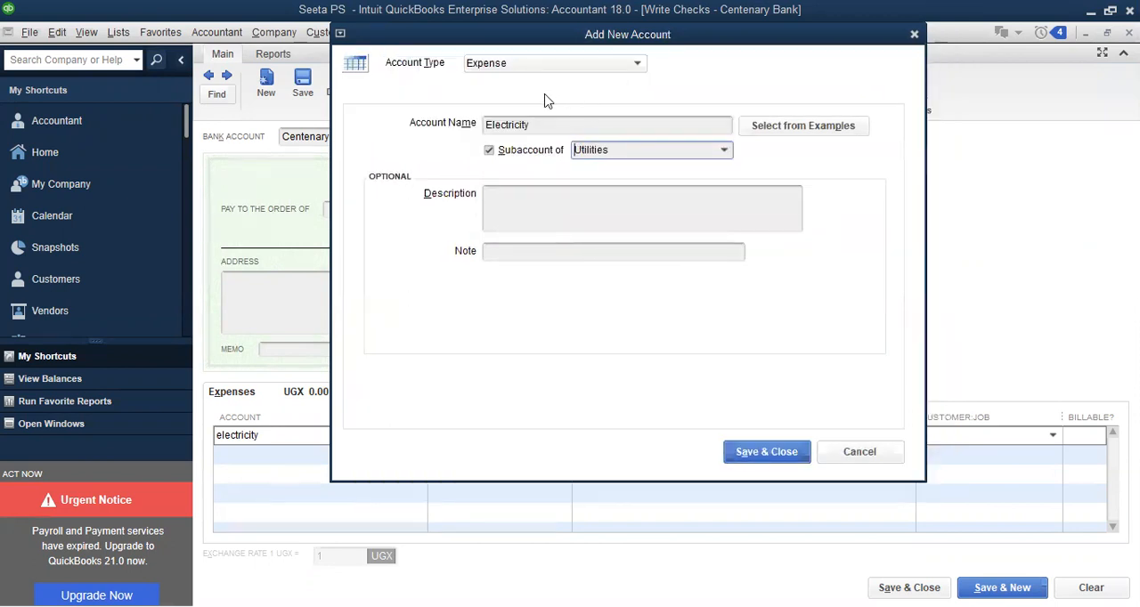
{"action": "left_click", "coordinate": [767, 453]}
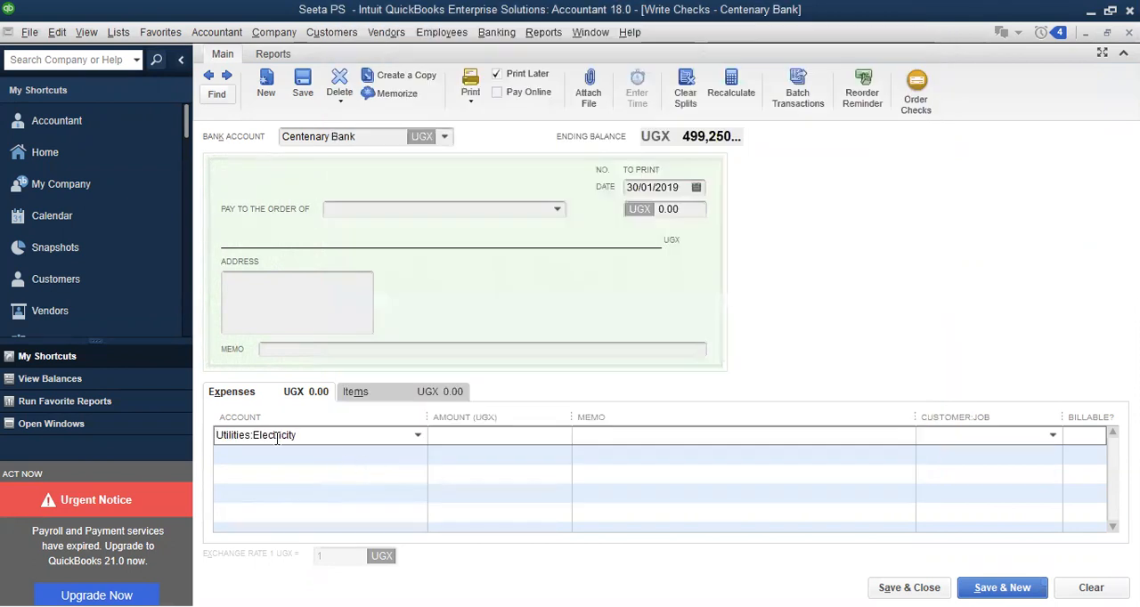
Set the Electricity expense line's amount to 450,000 UGX
{"action": "left_click", "coordinate": [465, 435]}
{"action": "type", "text": "450,000"}
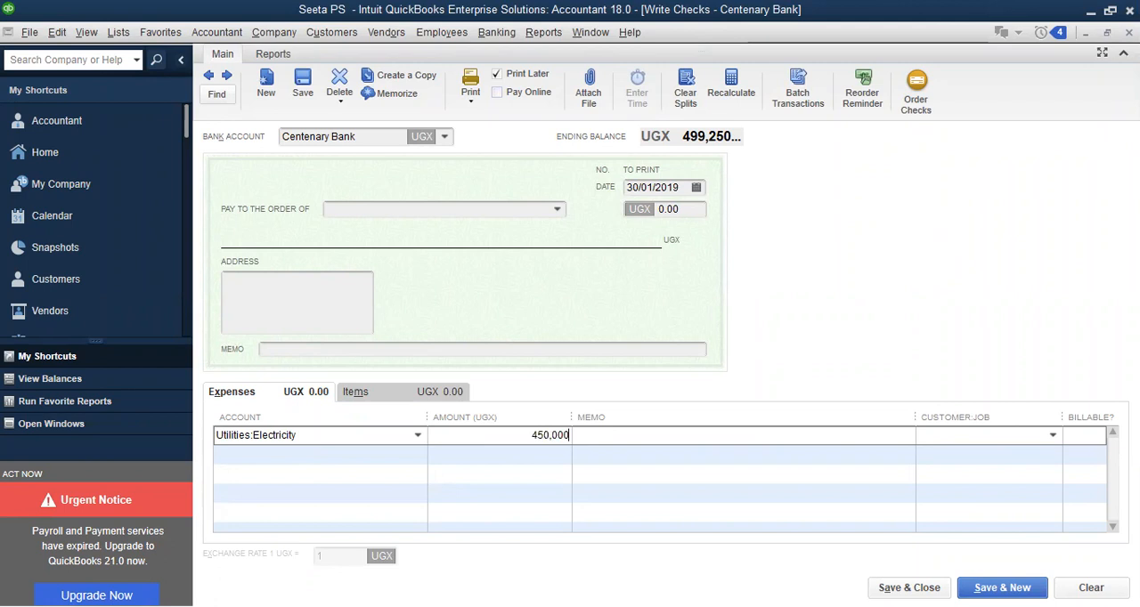
Enter water bills as the account on the second expense line and set it up as a new Expense account
{"action": "left_click", "coordinate": [292, 455]}
{"action": "type", "text": "w"}
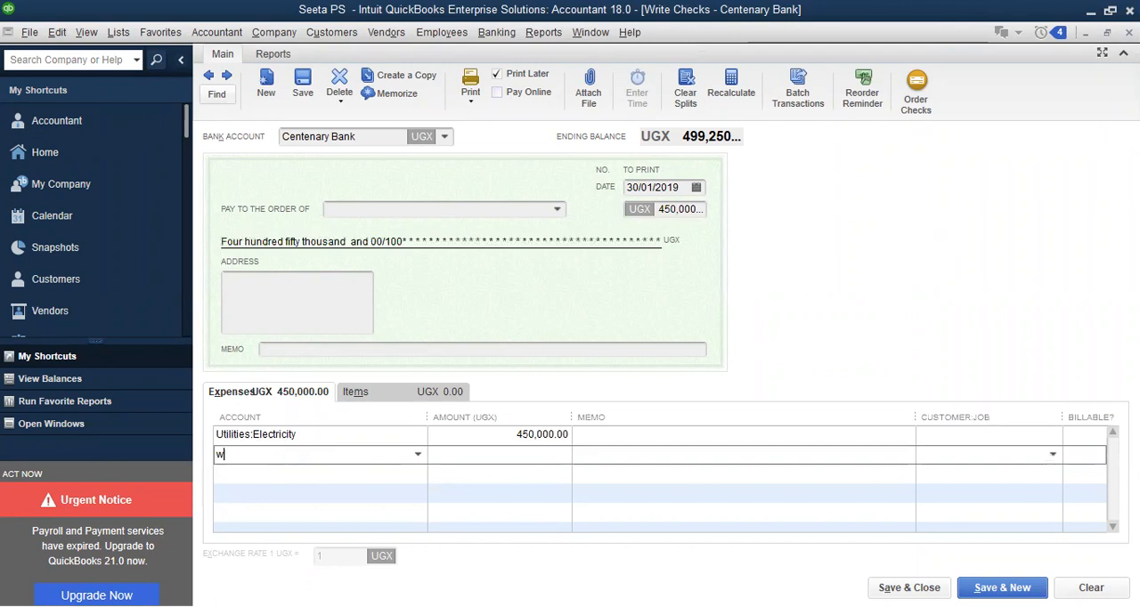
{"action": "type", "text": "ater bills"}
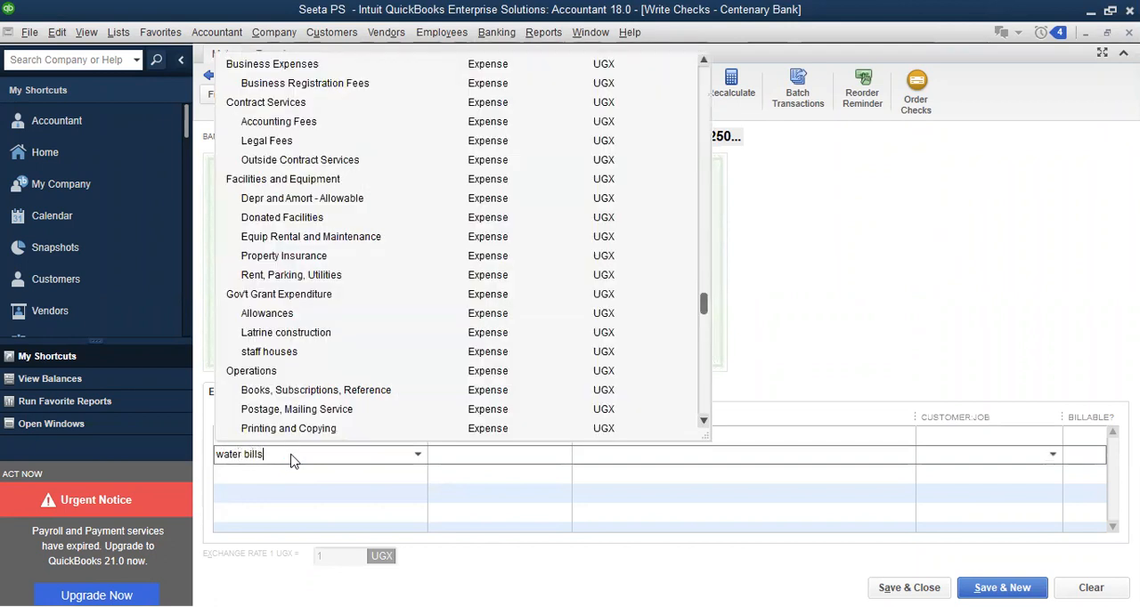
{"action": "key", "text": "Tab"}
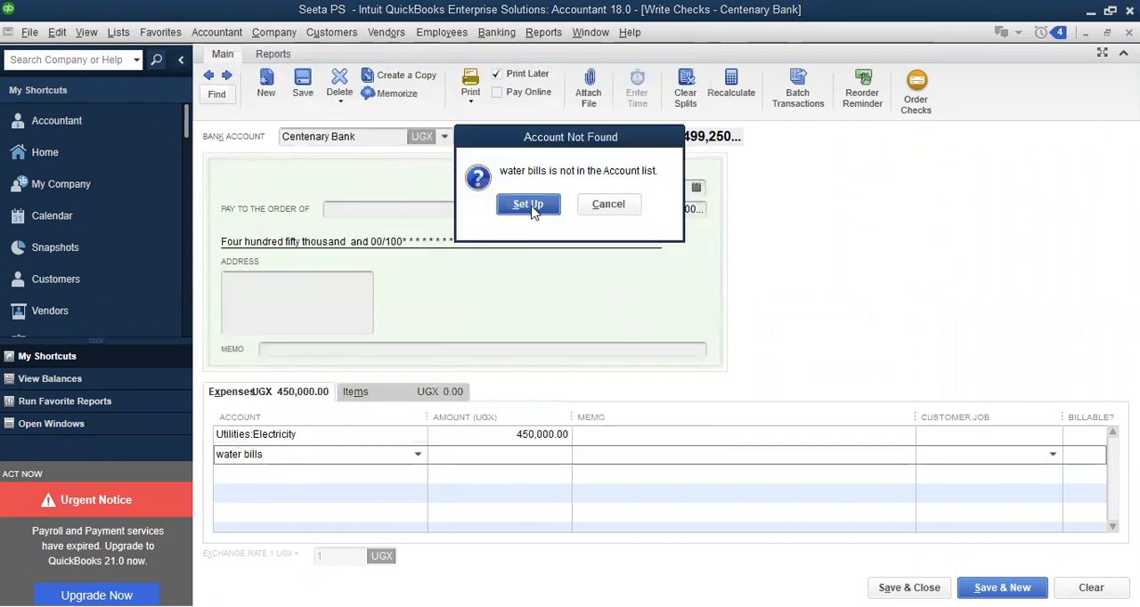
{"action": "left_click", "coordinate": [530, 205]}
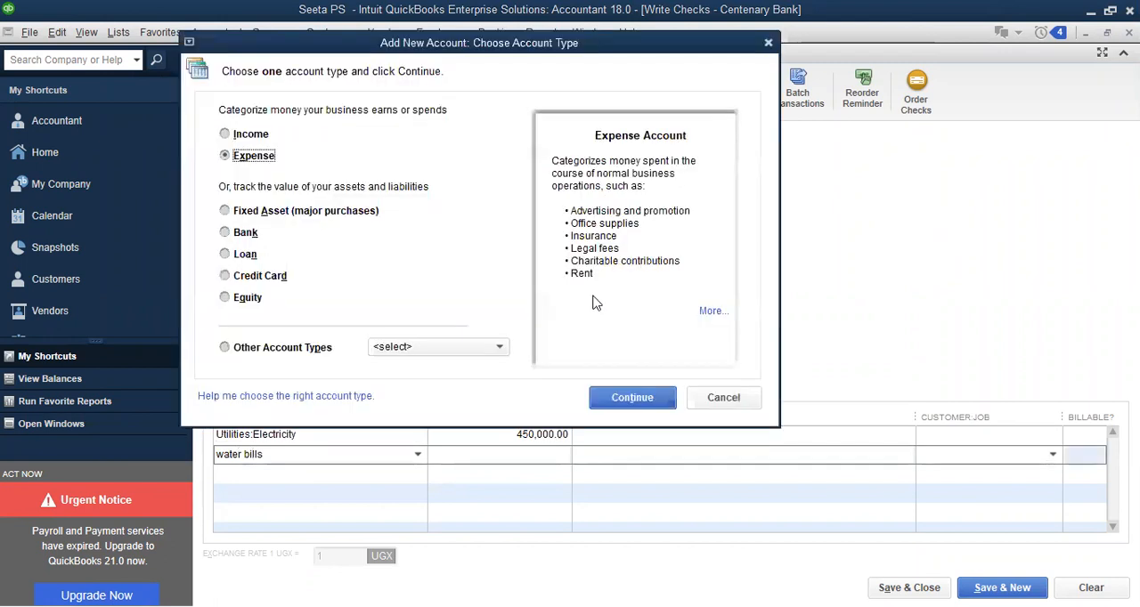
{"action": "left_click", "coordinate": [653, 408]}
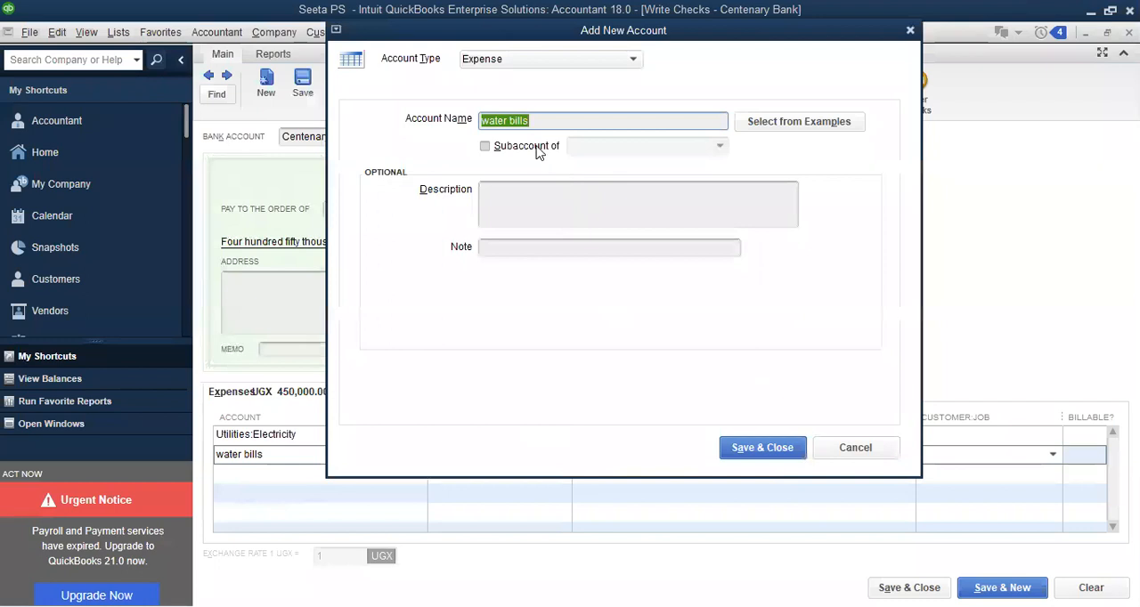
Save the water bills account as a subaccount of Utilities and set its expense line to 400,000 UGX
{"action": "left_click", "coordinate": [536, 149]}
{"action": "left_click", "coordinate": [600, 147]}
{"action": "type", "text": "u"}
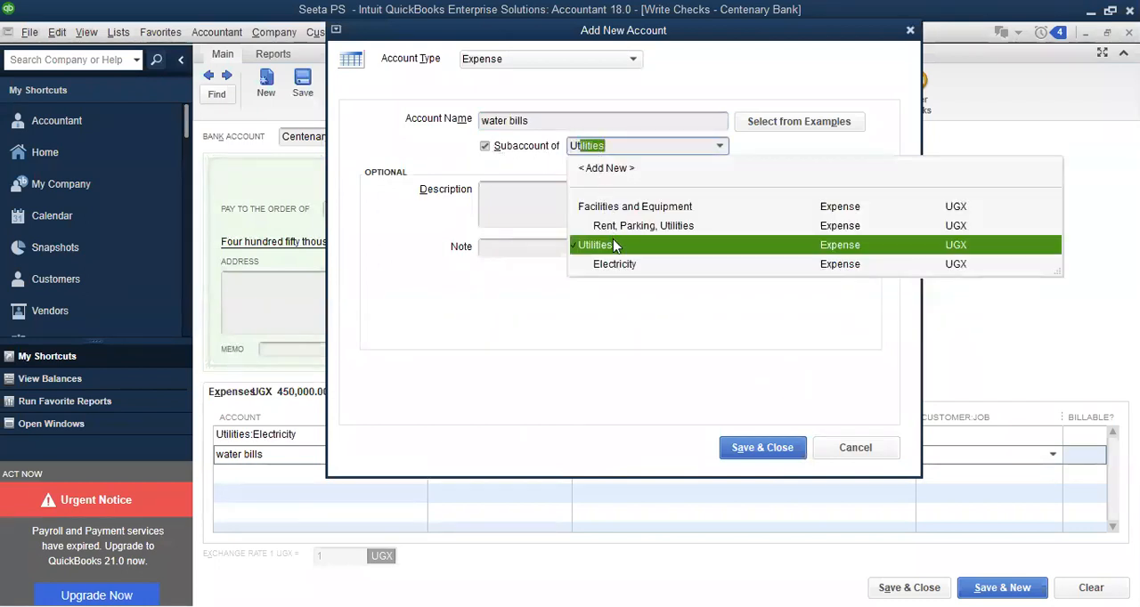
{"action": "left_click", "coordinate": [748, 452]}
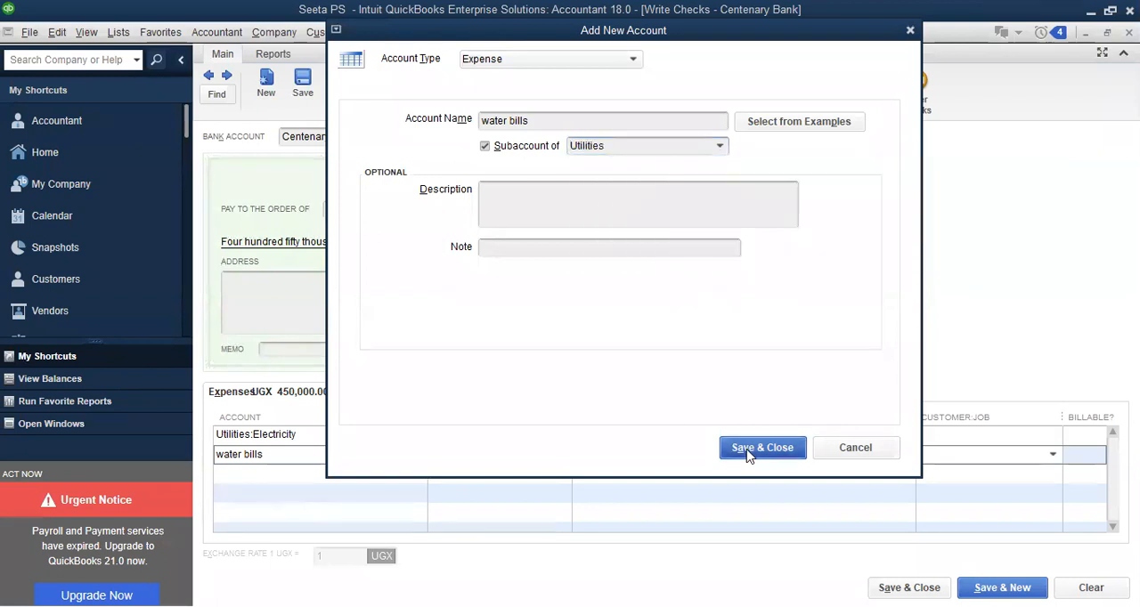
{"action": "left_click", "coordinate": [748, 452]}
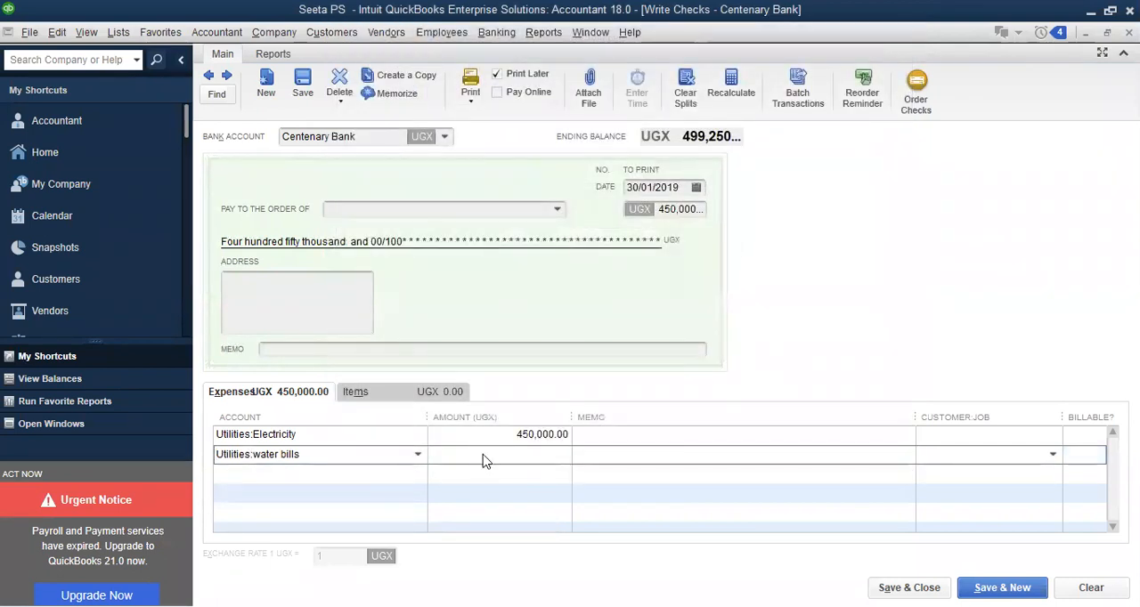
{"action": "type", "text": "400,00"}
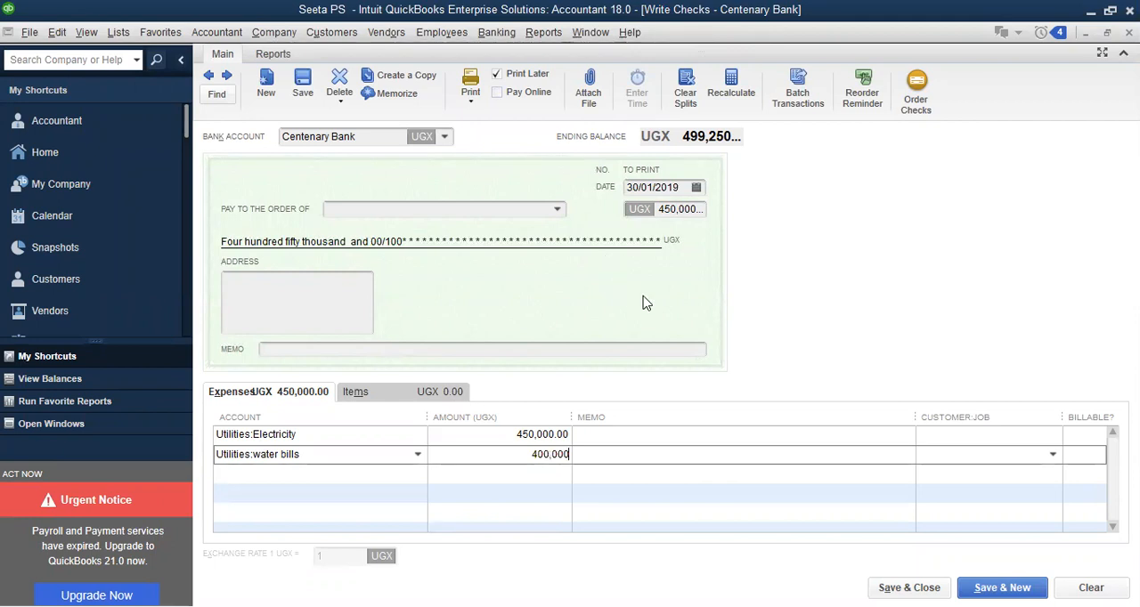
Set the utilities check's date to 04/02/2019, then save and close it, accepting the past transaction date
{"action": "left_click", "coordinate": [696, 188]}
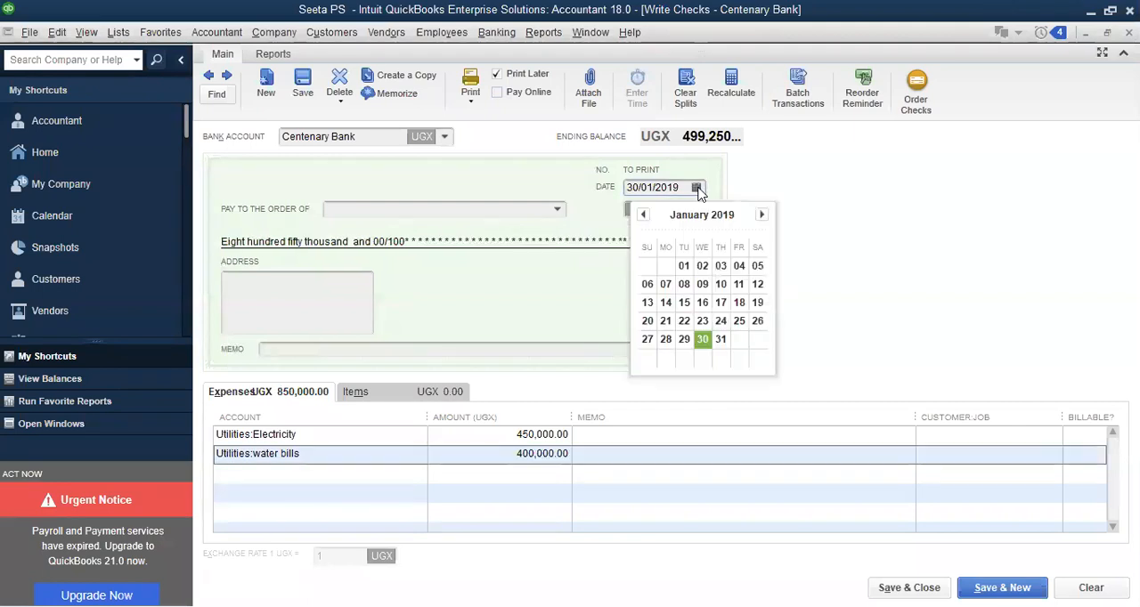
{"action": "left_click", "coordinate": [762, 215]}
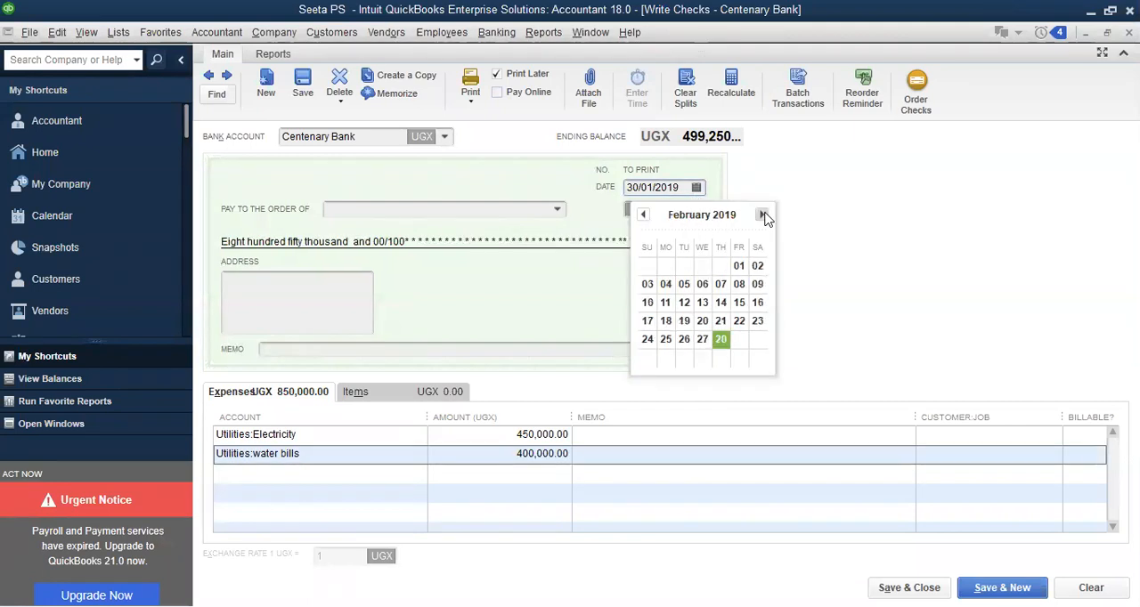
{"action": "left_click", "coordinate": [665, 284]}
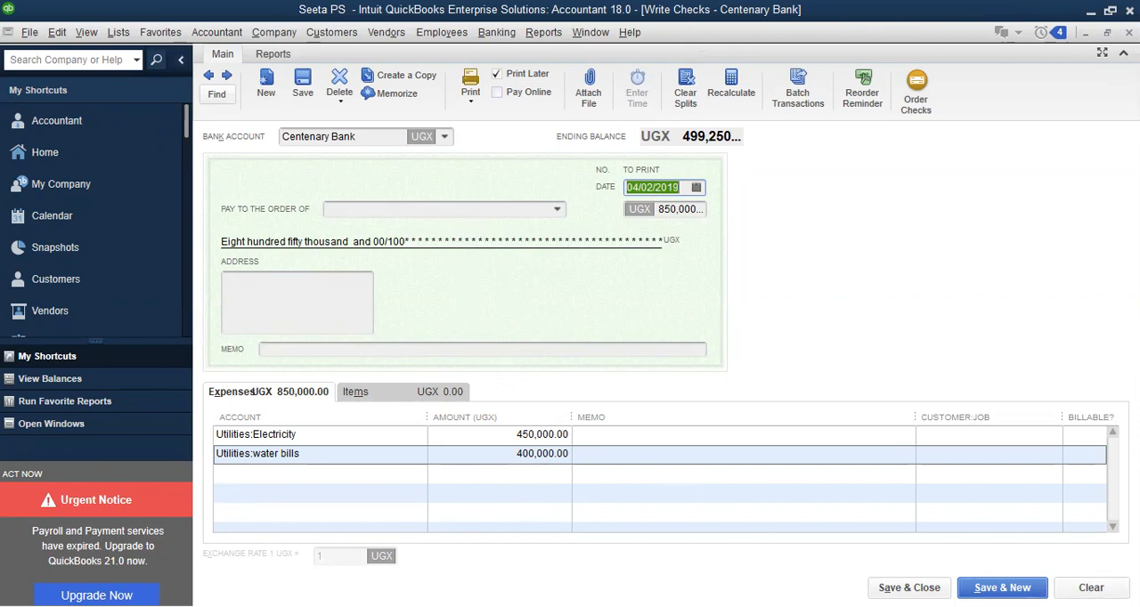
{"action": "left_click", "coordinate": [909, 587]}
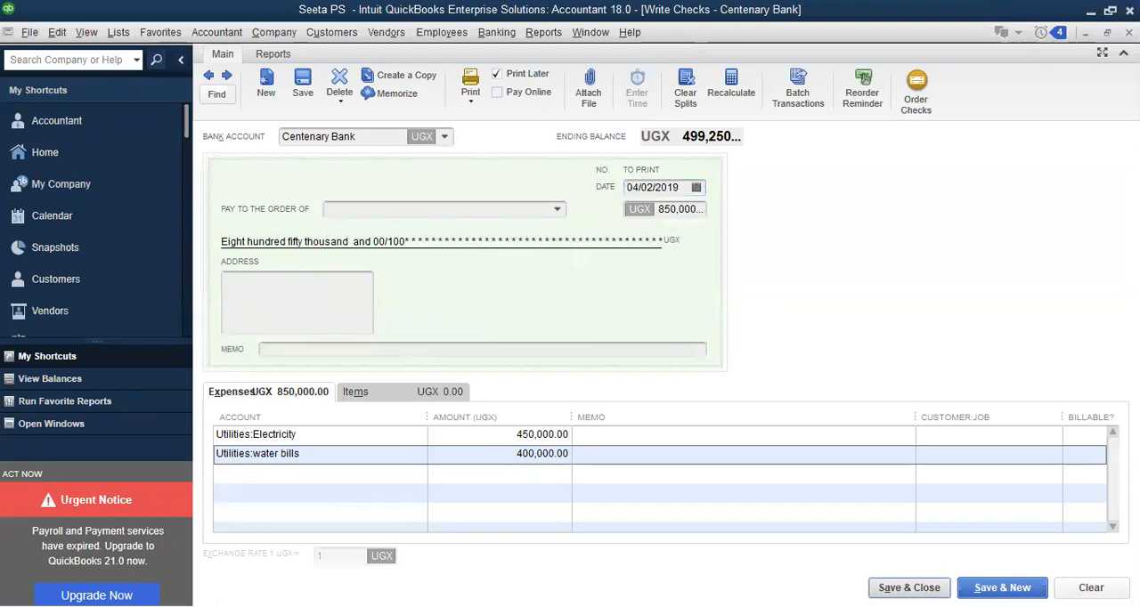
{"action": "left_click", "coordinate": [535, 305]}
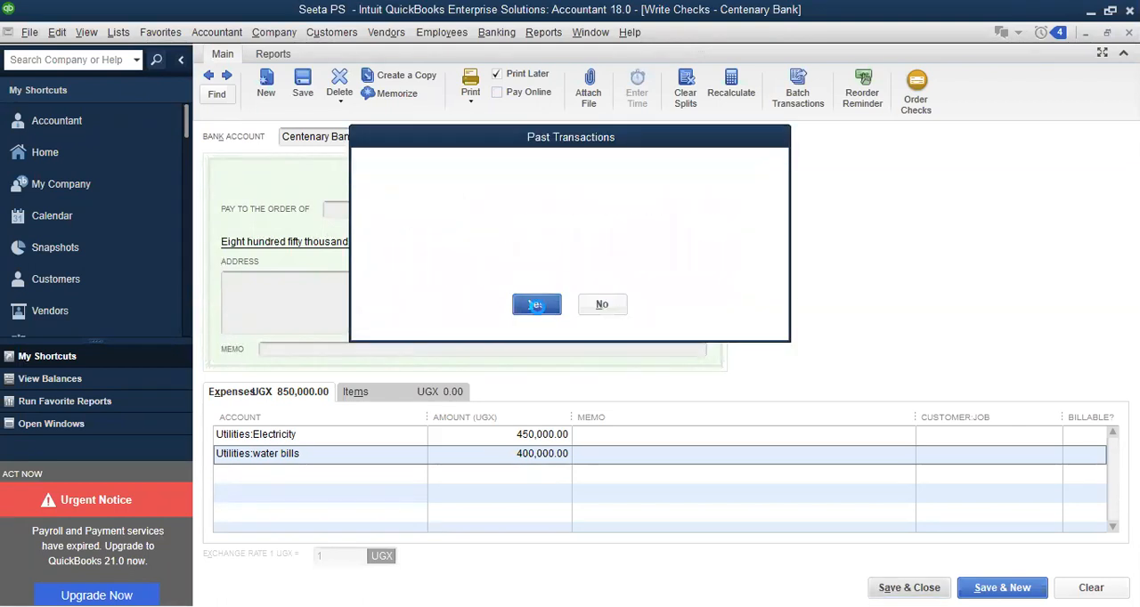
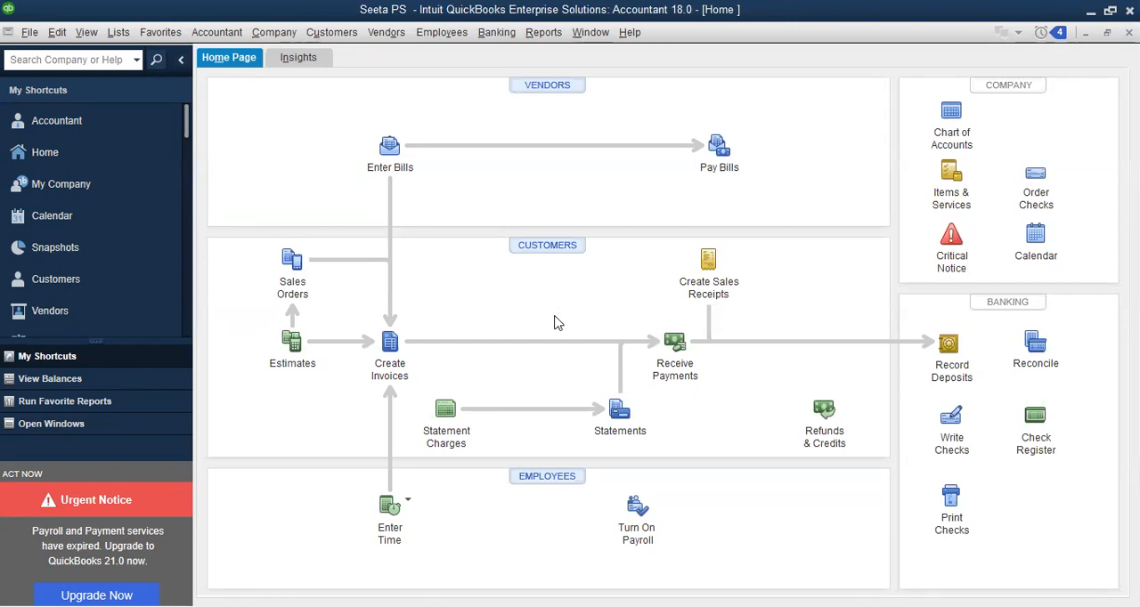
Start a new Centenary Bank check and enter CRS as the account on its first expense line
{"action": "left_click", "coordinate": [949, 426]}
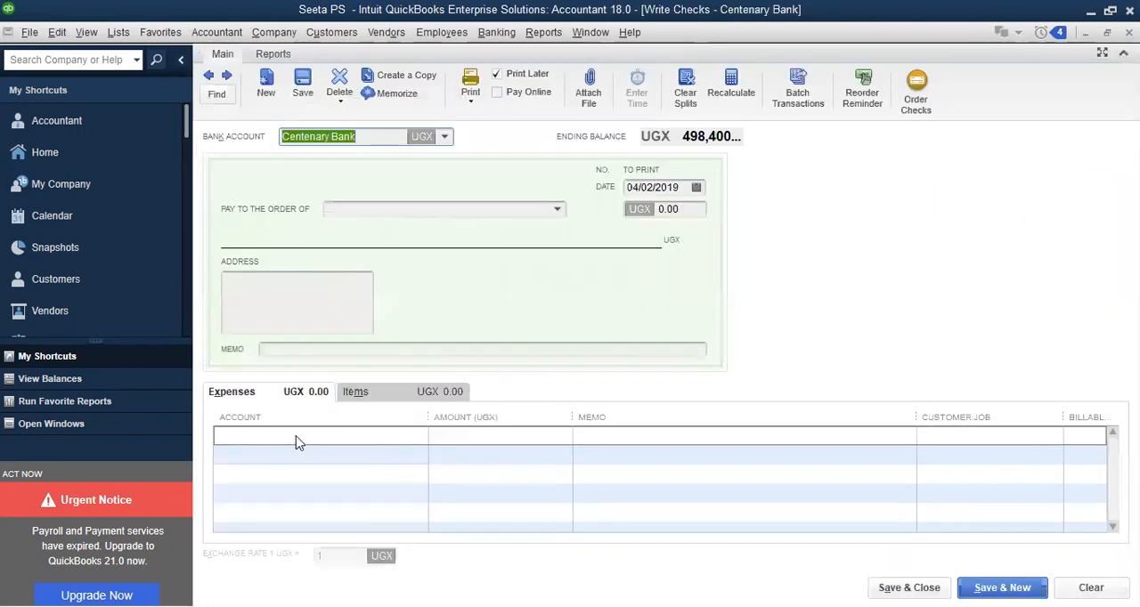
{"action": "left_click", "coordinate": [294, 436]}
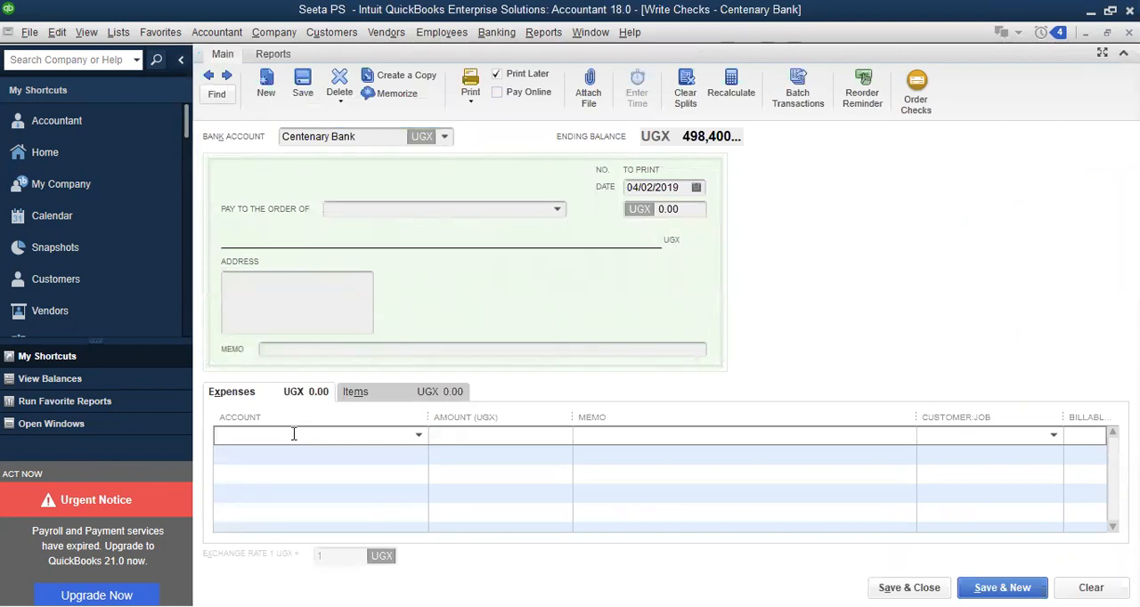
{"action": "type", "text": "C"}
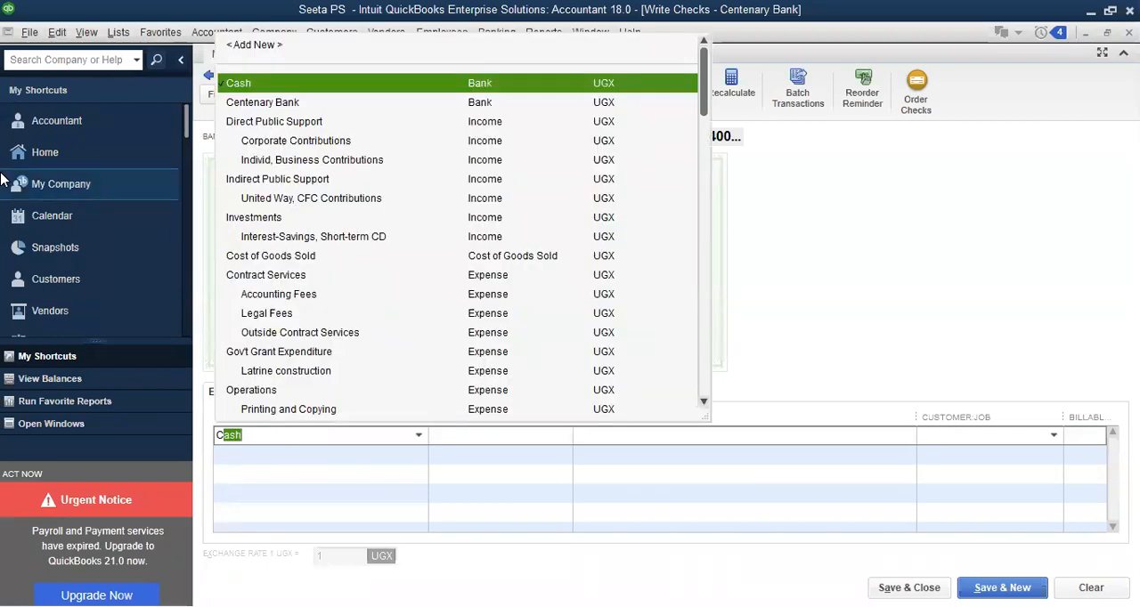
{"action": "key", "text": "BackSpace"}
{"action": "key", "text": "BackSpace"}
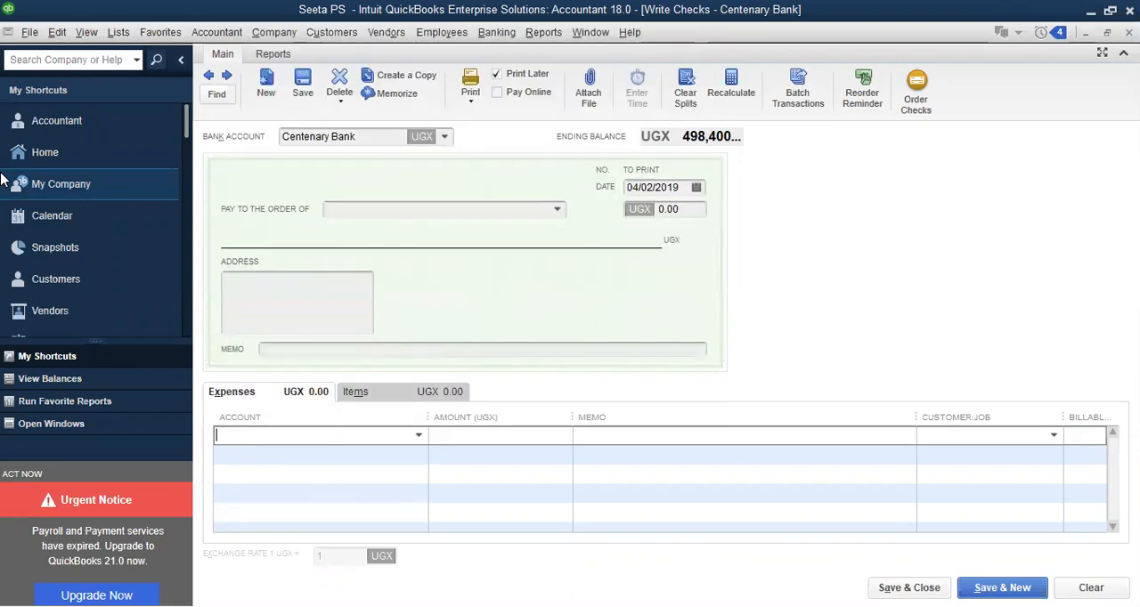
{"action": "type", "text": "CRS"}
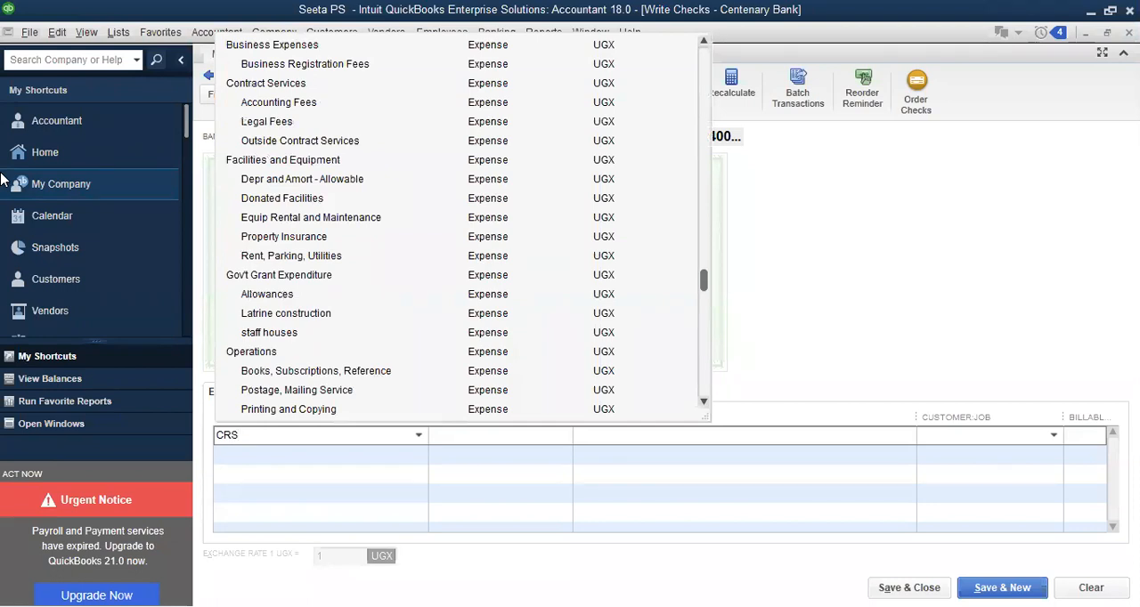
Set up CRS as a new account of type Expense and save it
{"action": "key", "text": "Tab"}
{"action": "left_click", "coordinate": [535, 207]}
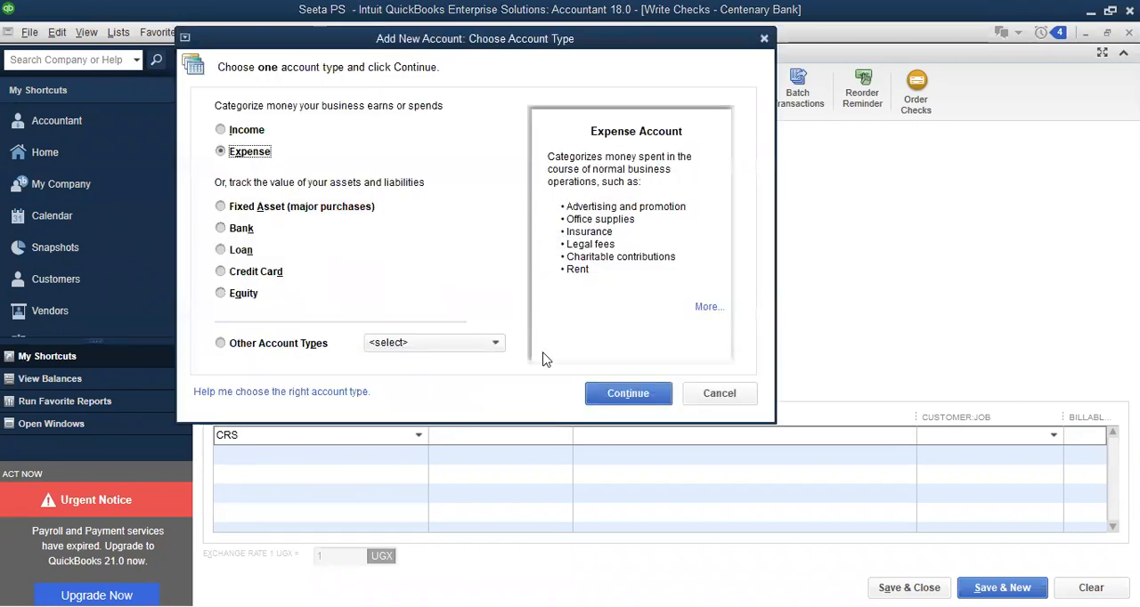
{"action": "left_click", "coordinate": [624, 395]}
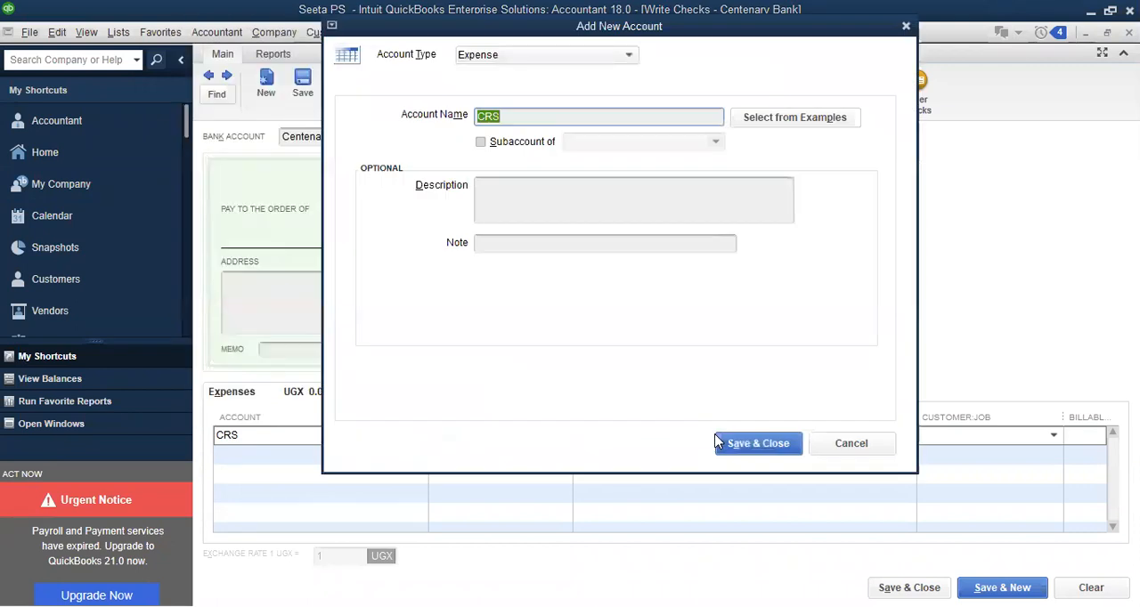
{"action": "left_click", "coordinate": [746, 450]}
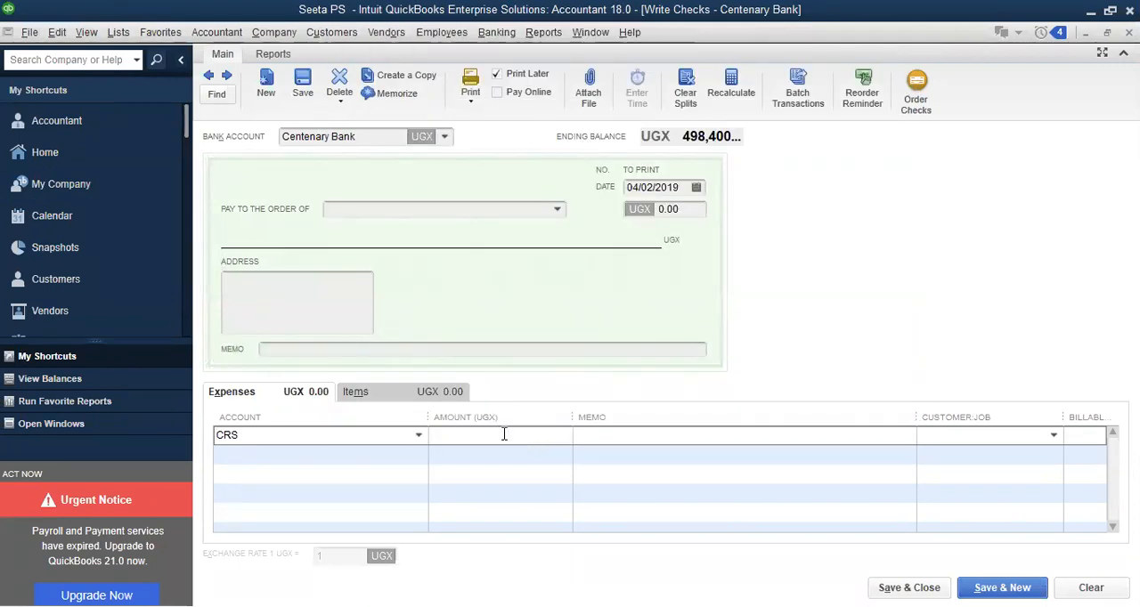
Set the CRS expense line's amount to 200,000 UGX
{"action": "type", "text": "200000"}
{"action": "left_click", "coordinate": [597, 436]}
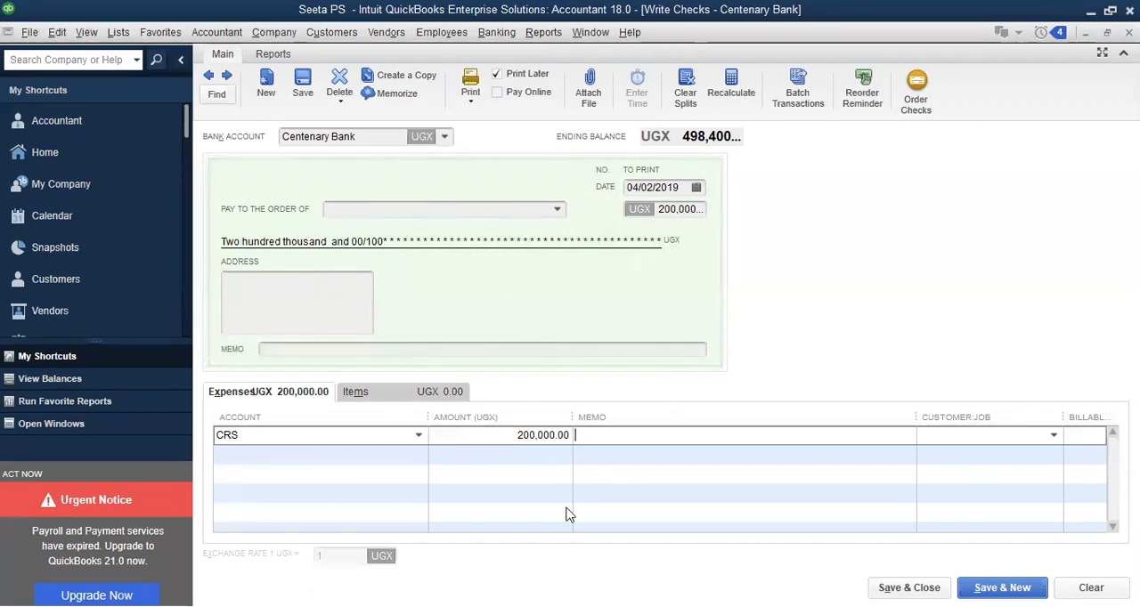
Set the CRS check's date to 04/04/2019 and save it, continuing with a blank check
{"action": "left_click", "coordinate": [697, 188]}
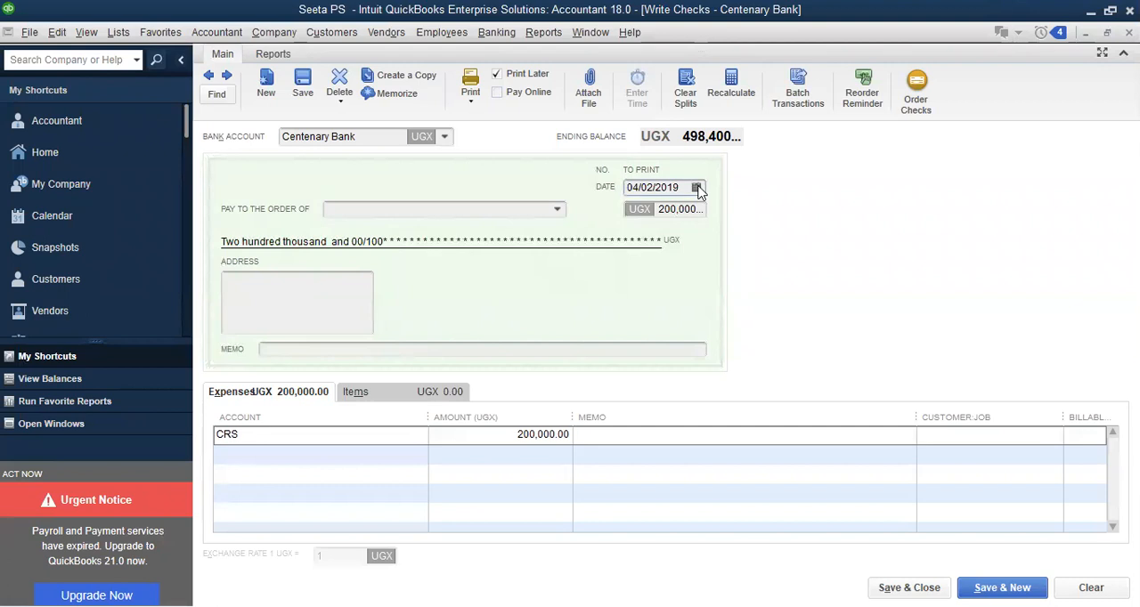
{"action": "left_click", "coordinate": [762, 216]}
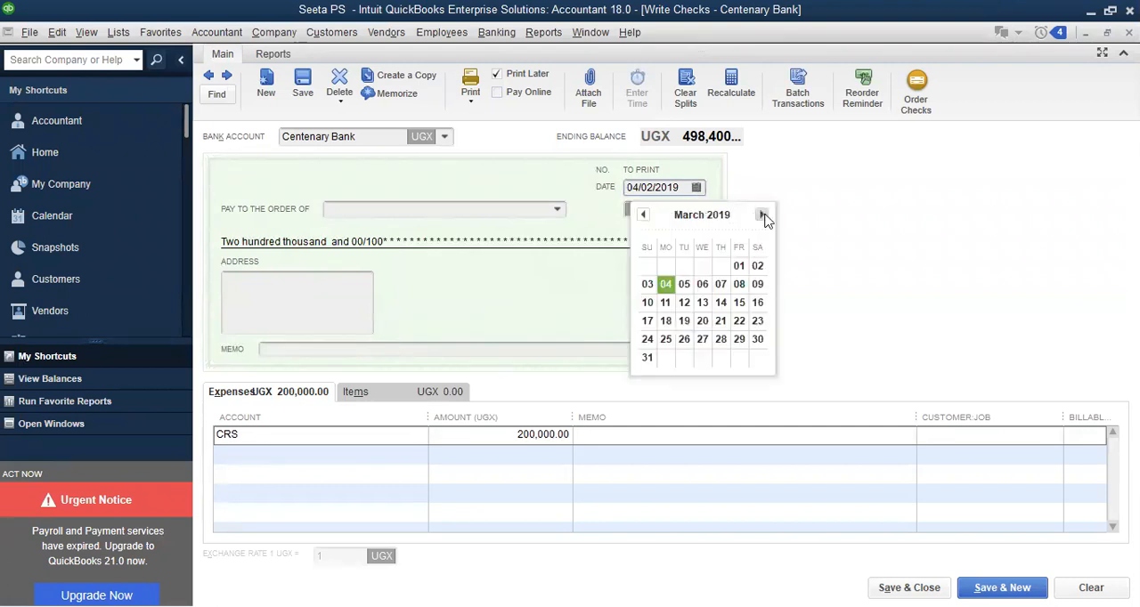
{"action": "left_click", "coordinate": [762, 215]}
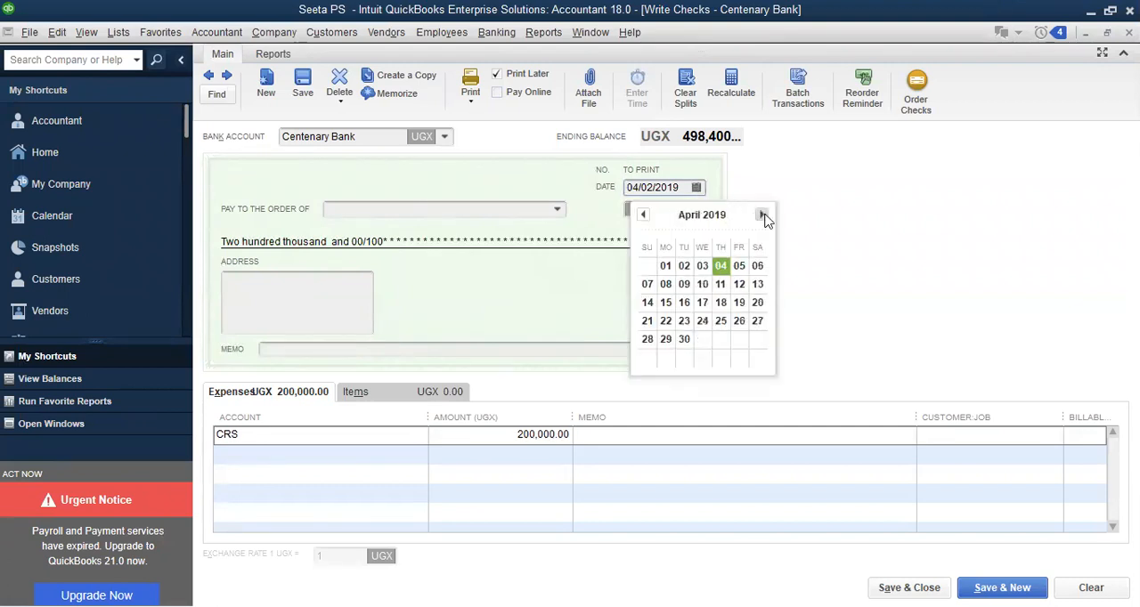
{"action": "left_click", "coordinate": [721, 267]}
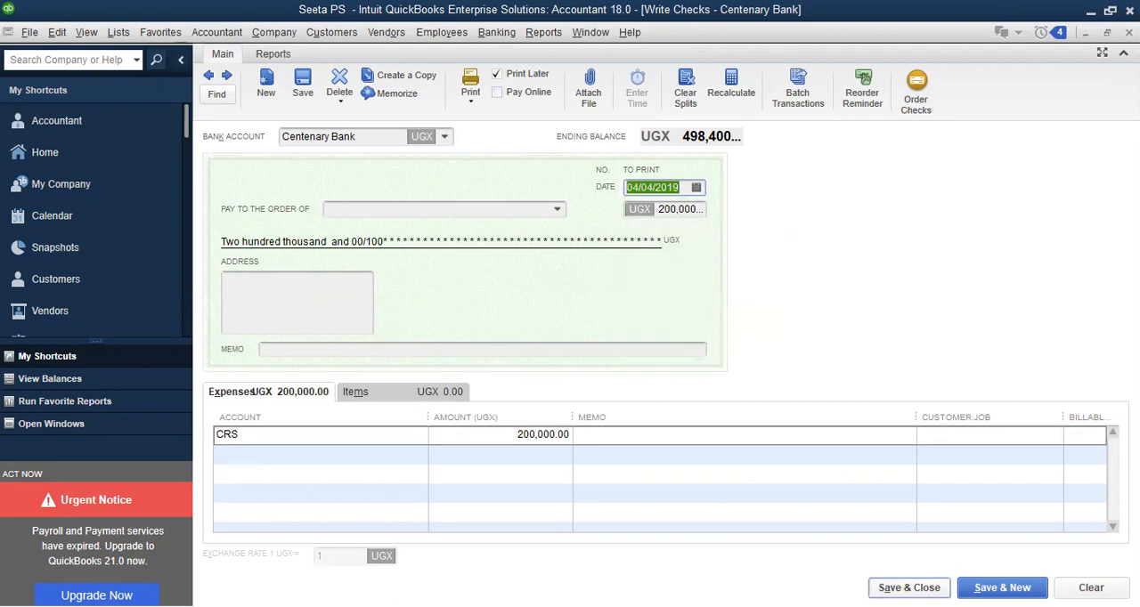
{"action": "key", "text": "Return"}
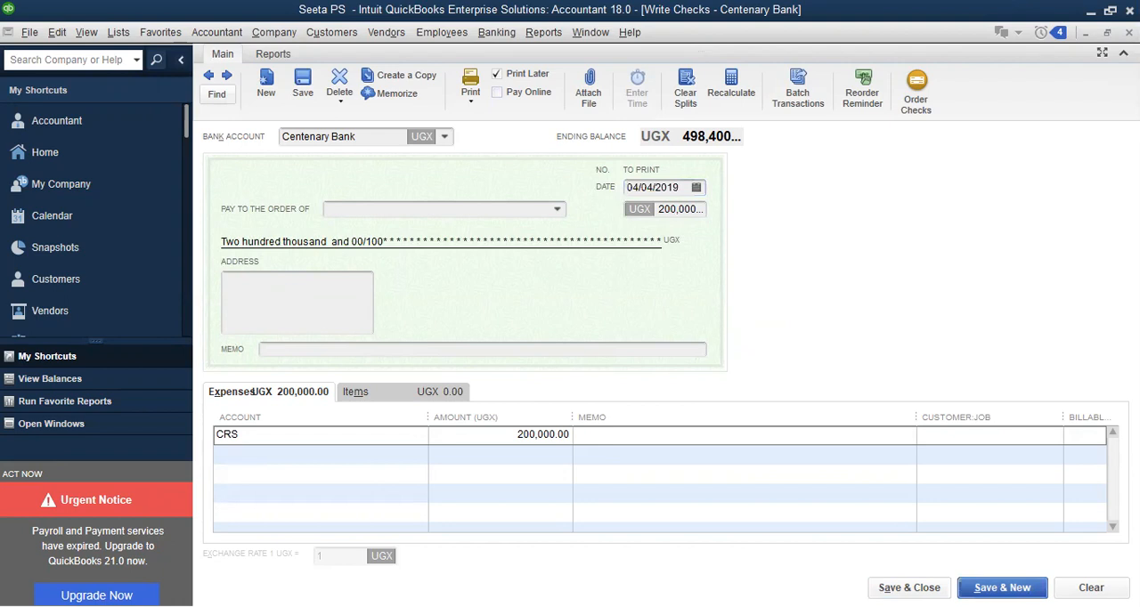
{"action": "left_click", "coordinate": [531, 308]}
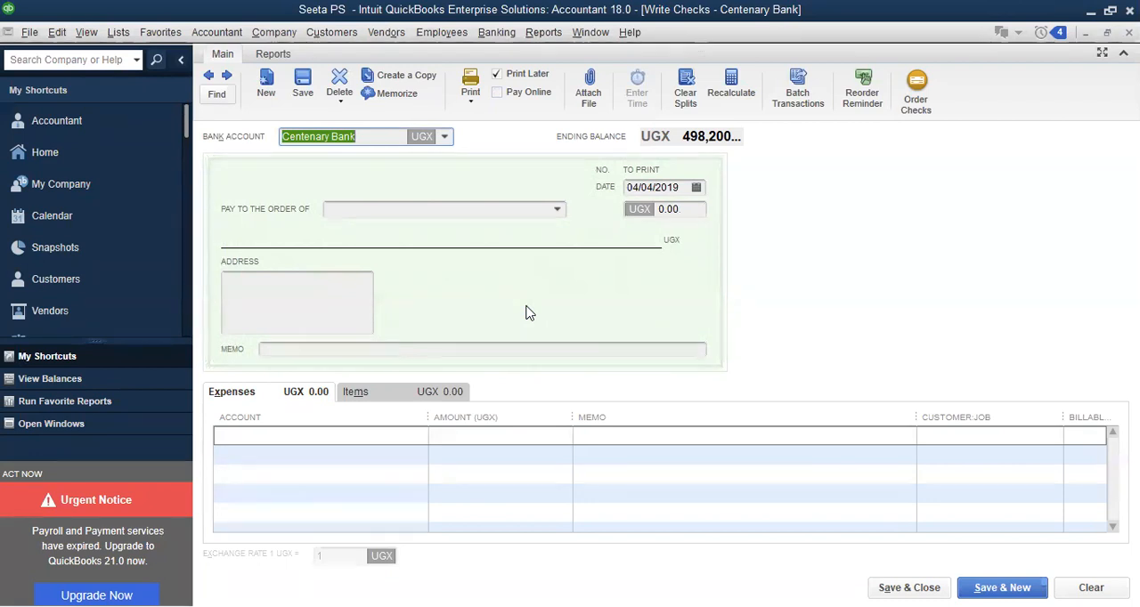
Reopen the saved CRS check, change its bank account to Cash, and record the changed transaction
{"action": "left_click", "coordinate": [292, 435]}
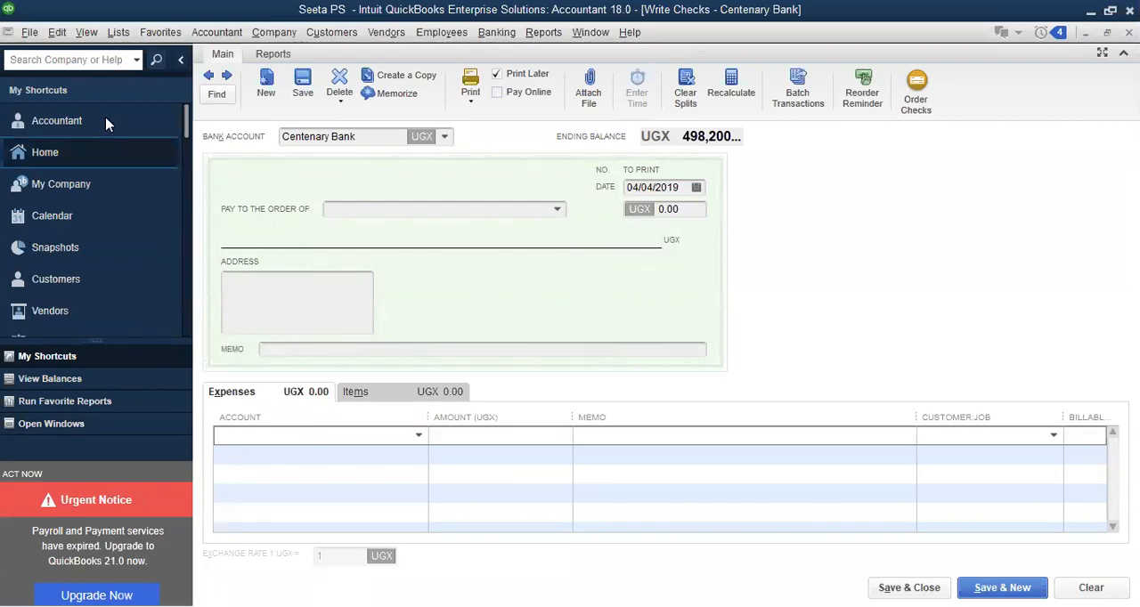
{"action": "left_click", "coordinate": [208, 75]}
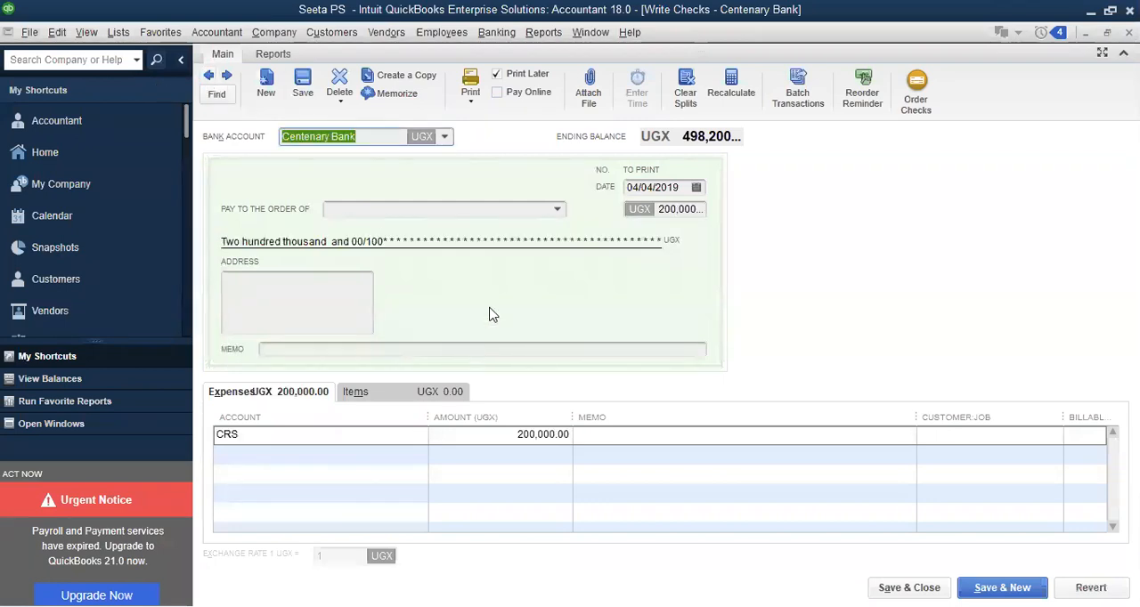
{"action": "left_click", "coordinate": [445, 139]}
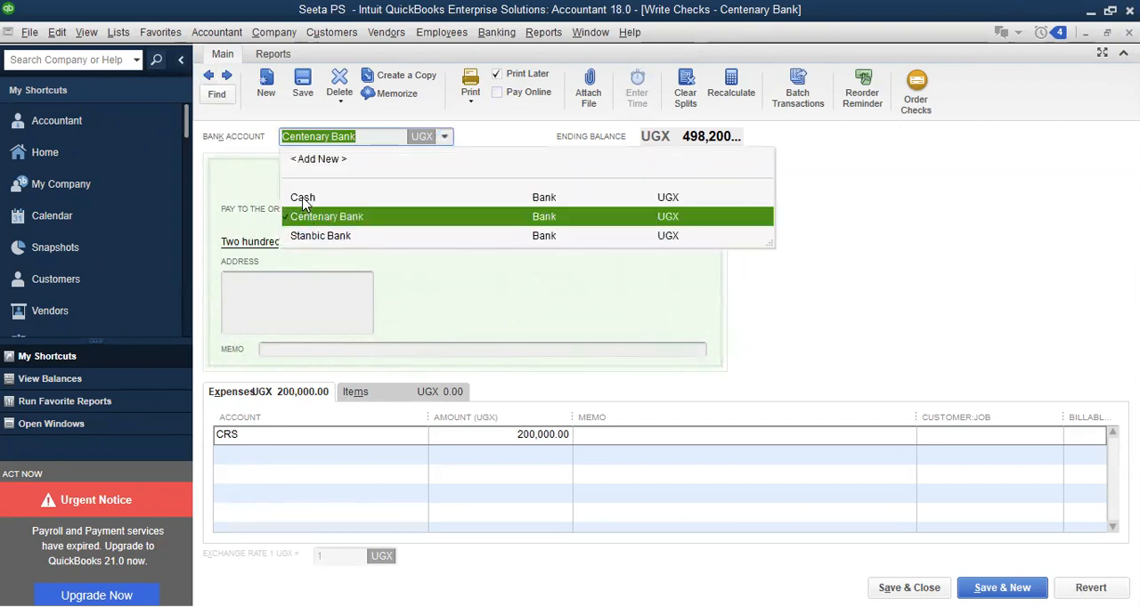
{"action": "left_click", "coordinate": [303, 199]}
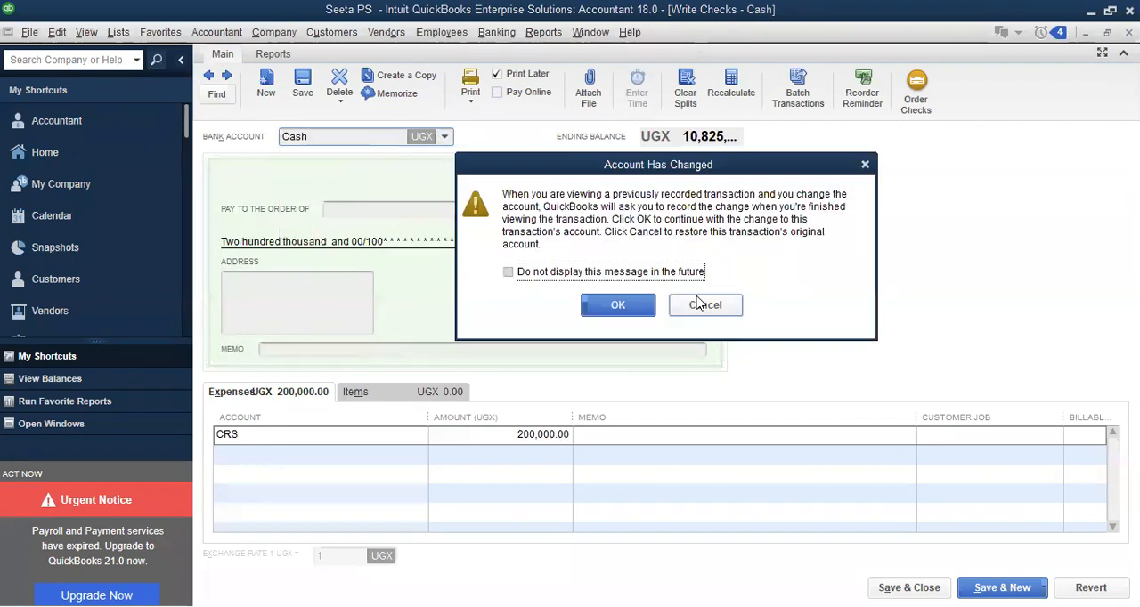
{"action": "left_click", "coordinate": [614, 304]}
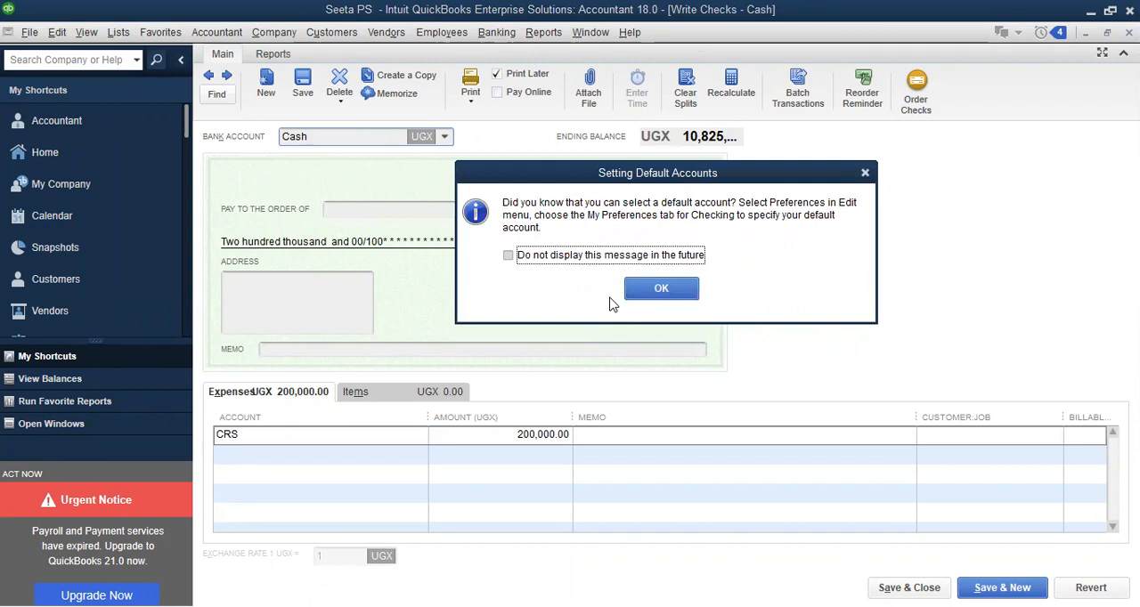
{"action": "left_click", "coordinate": [660, 288]}
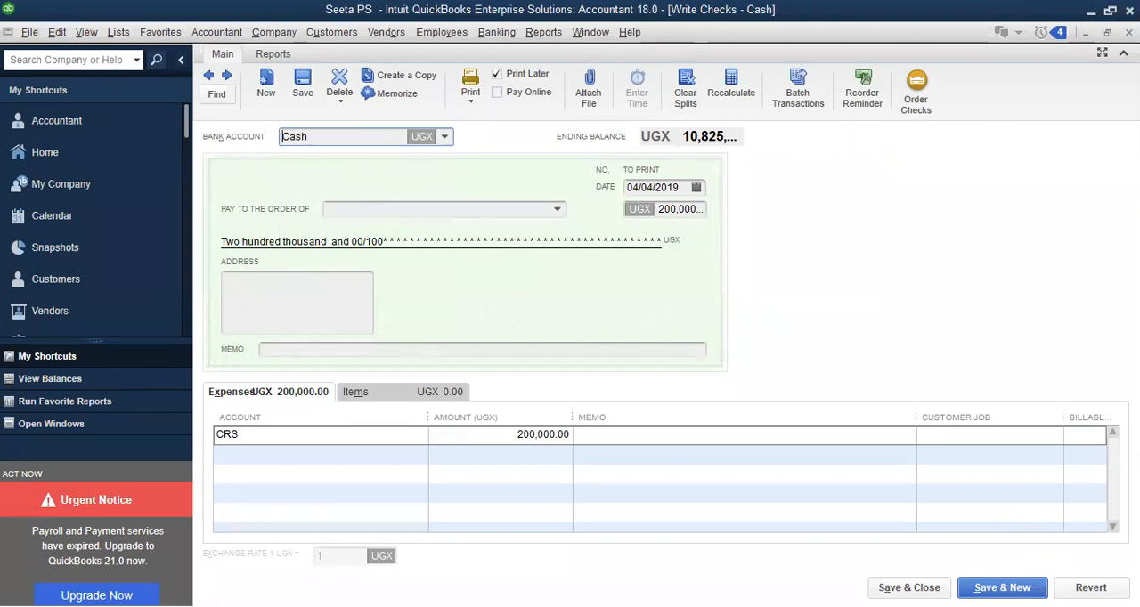
{"action": "key", "text": "Escape"}
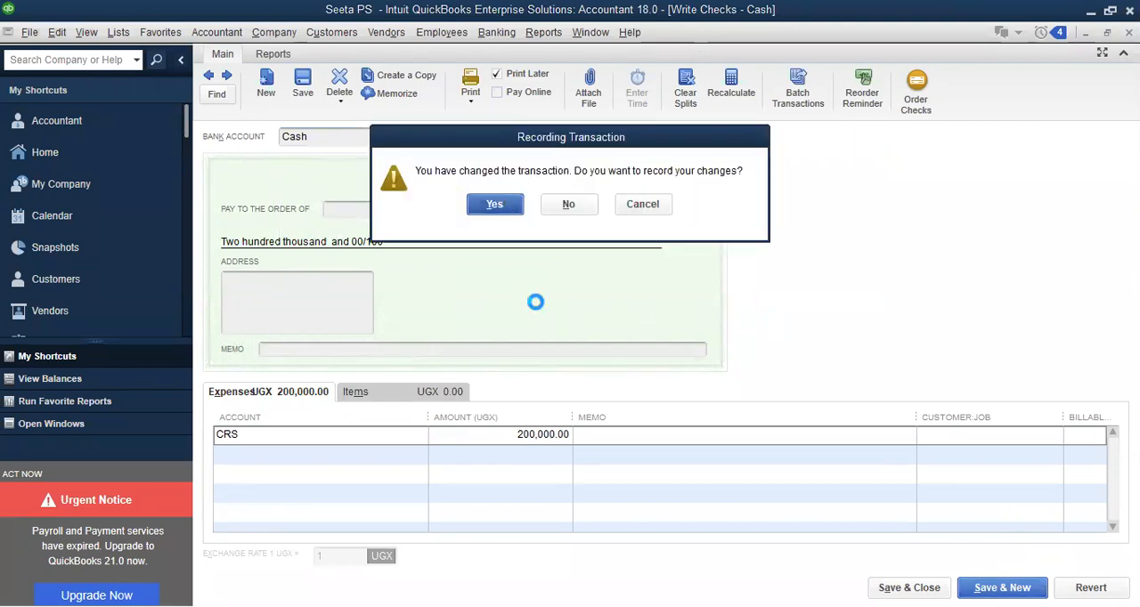
{"action": "key", "text": "Return"}
{"action": "left_click", "coordinate": [329, 435]}
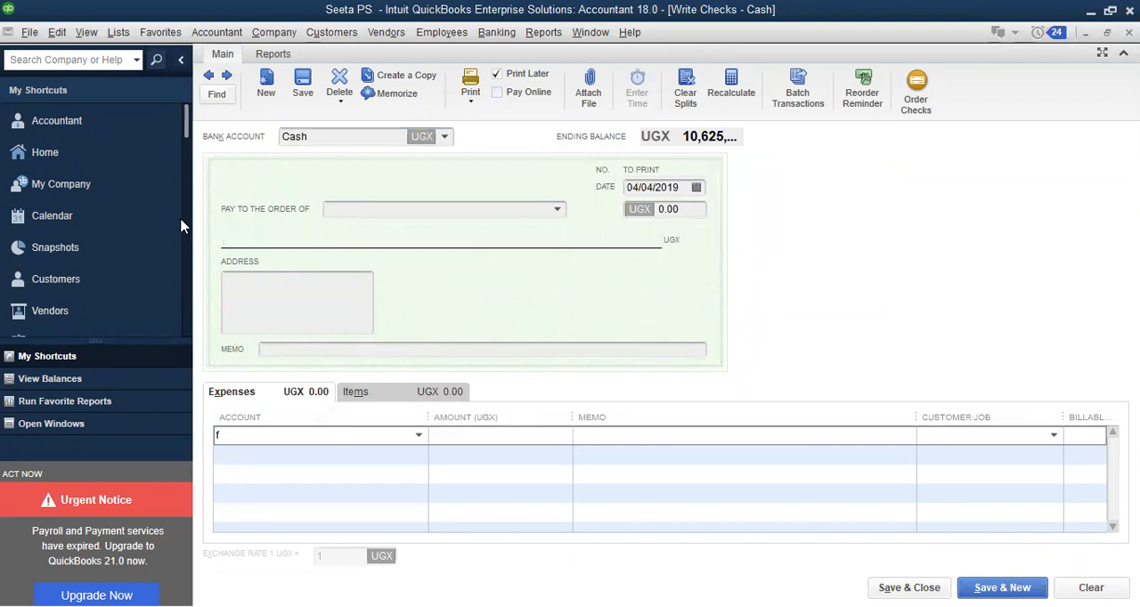
{"action": "type", "text": "f"}
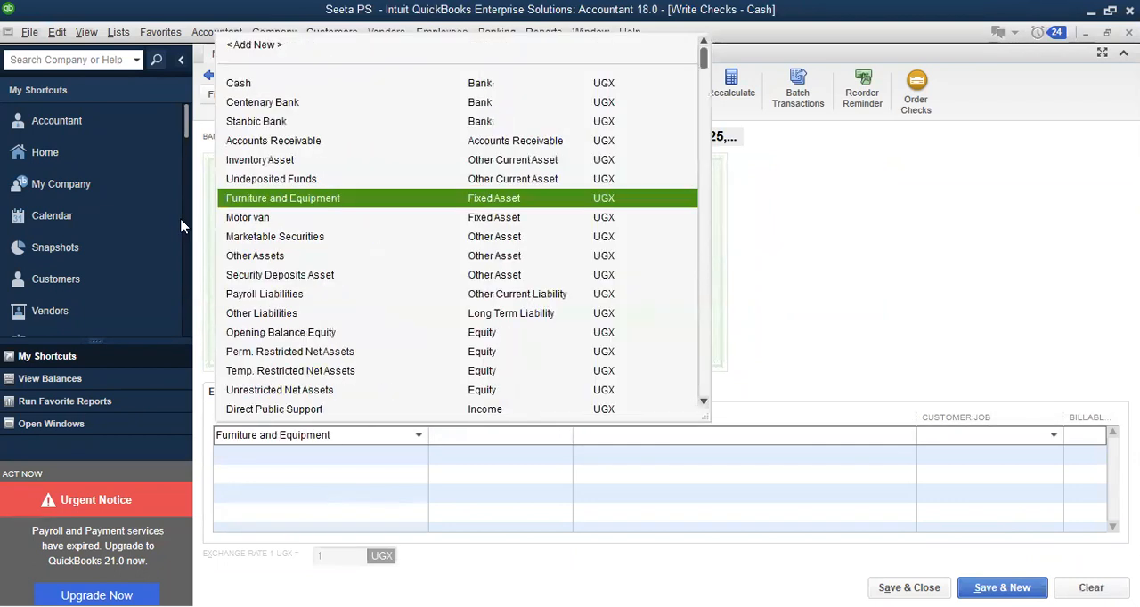
{"action": "type", "text": "u"}
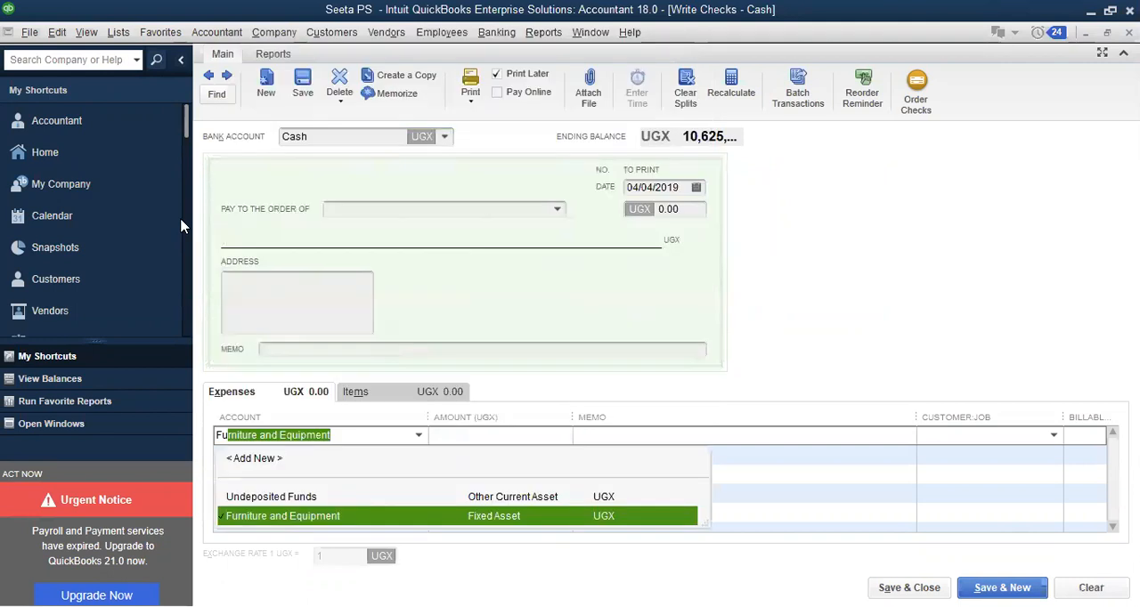
{"action": "key", "text": "BackSpace"}
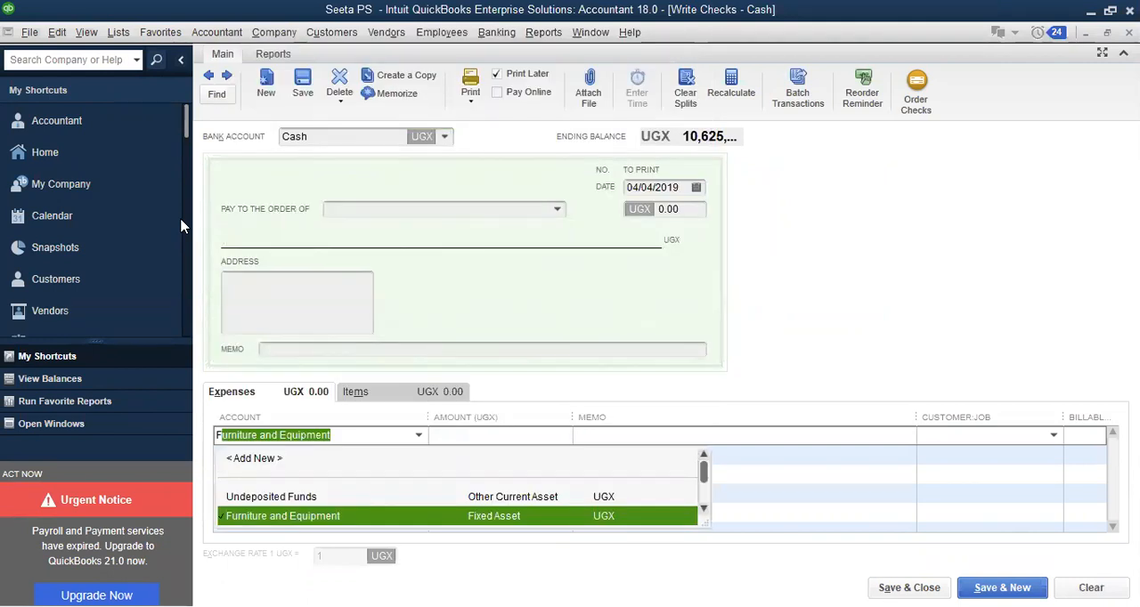
{"action": "key", "text": "BackSpace"}
{"action": "type", "text": "tr"}
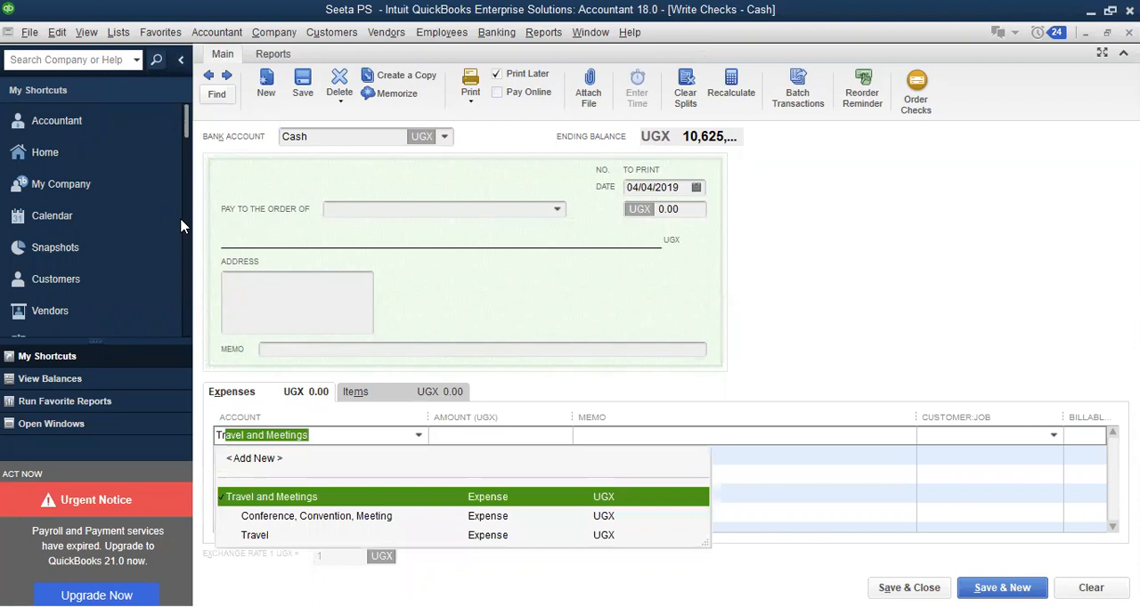
{"action": "key", "text": "Down"}
{"action": "key", "text": "Down"}
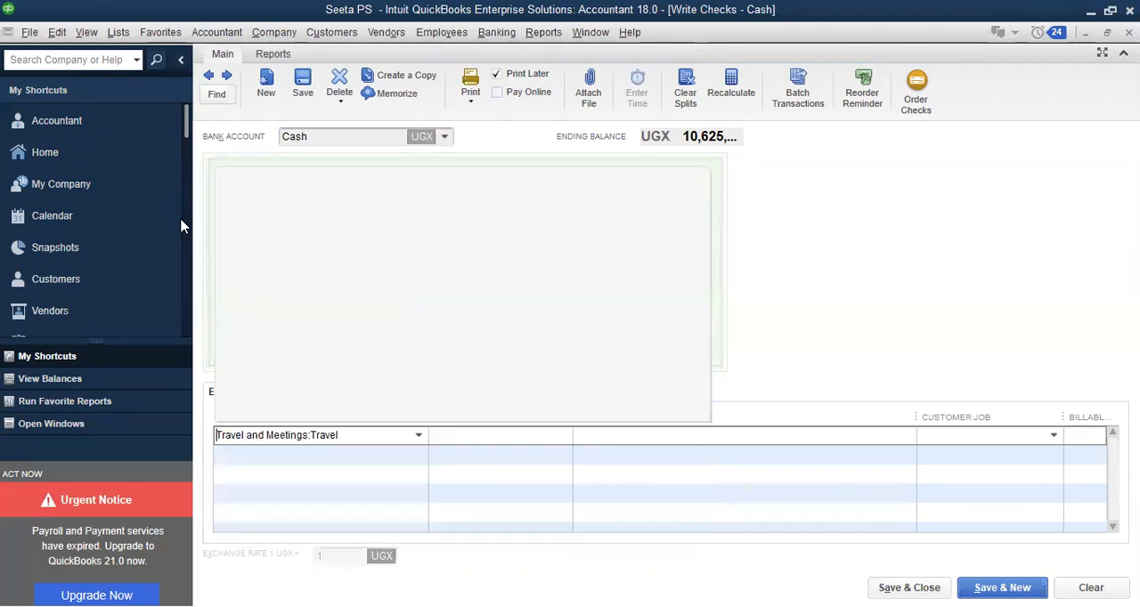
{"action": "key", "text": "BackSpace"}
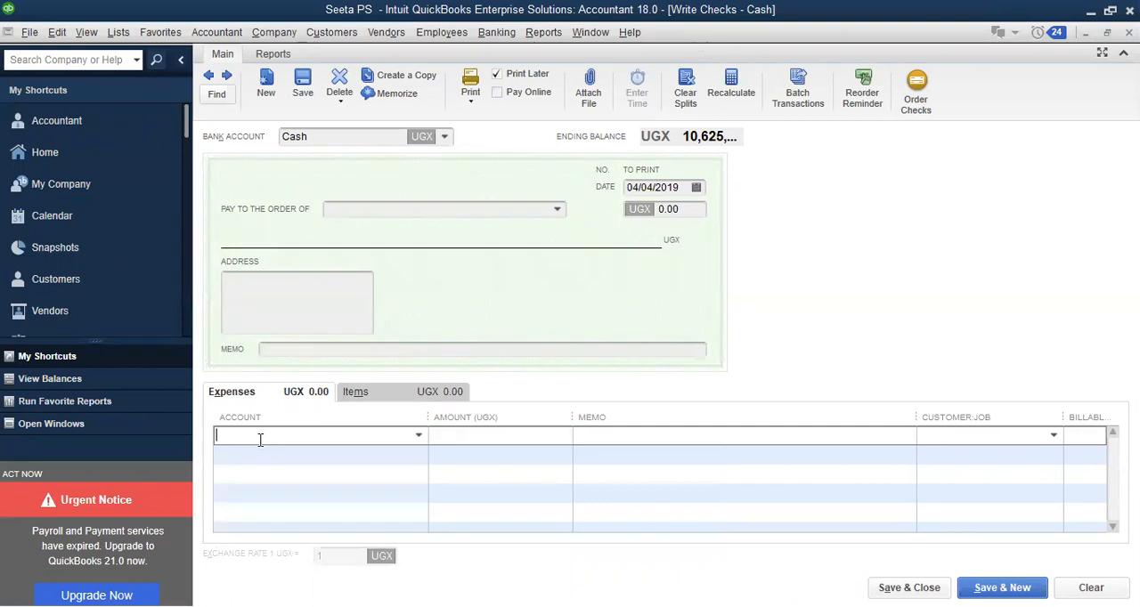
{"action": "type", "text": "t"}
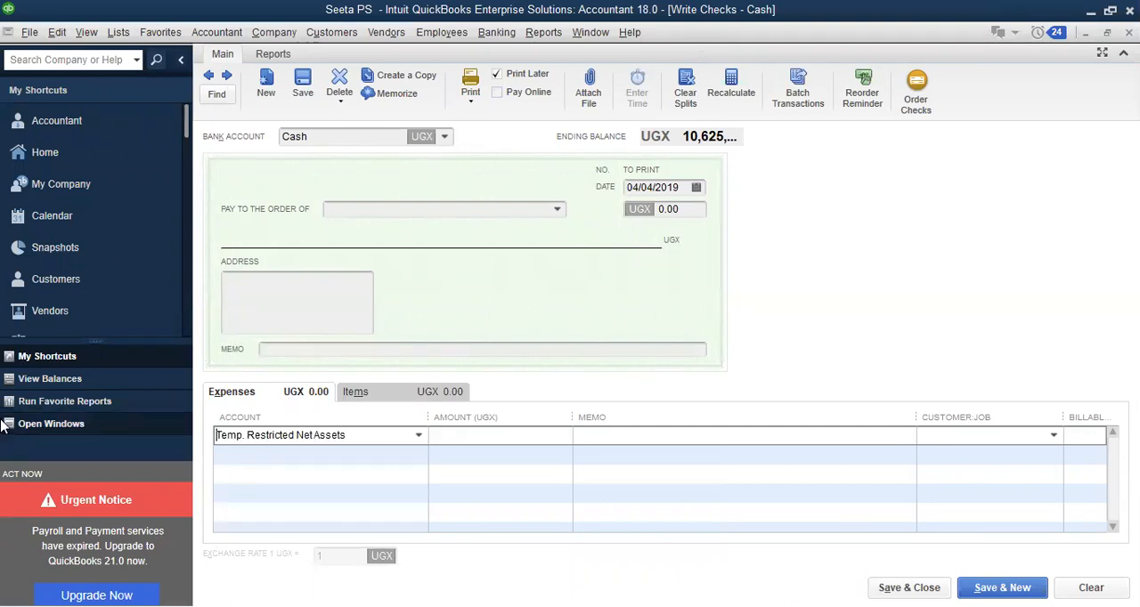
{"action": "type", "text": "transport"}
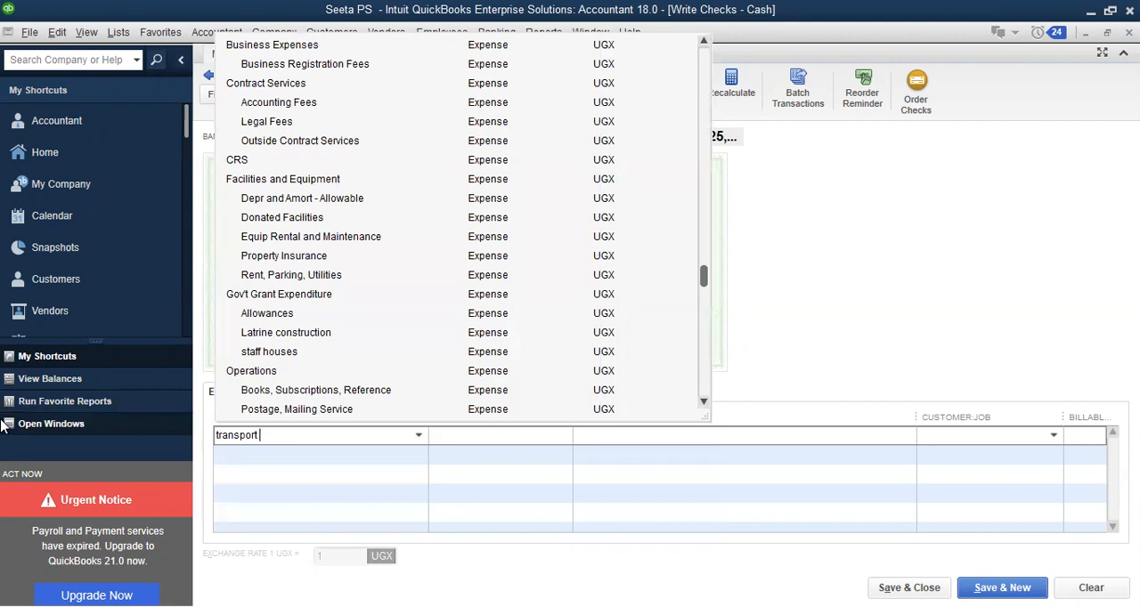
{"action": "type", "text": " &"}
{"action": "key", "text": "BackSpace"}
{"action": "key", "text": "BackSpace"}
{"action": "key", "text": "BackSpace"}
{"action": "key", "text": "BackSpace"}
{"action": "key", "text": "BackSpace"}
{"action": "key", "text": "BackSpace"}
{"action": "key", "text": "BackSpace"}
{"action": "key", "text": "BackSpace"}
{"action": "key", "text": "BackSpace"}
{"action": "key", "text": "BackSpace"}
{"action": "key", "text": "BackSpace"}
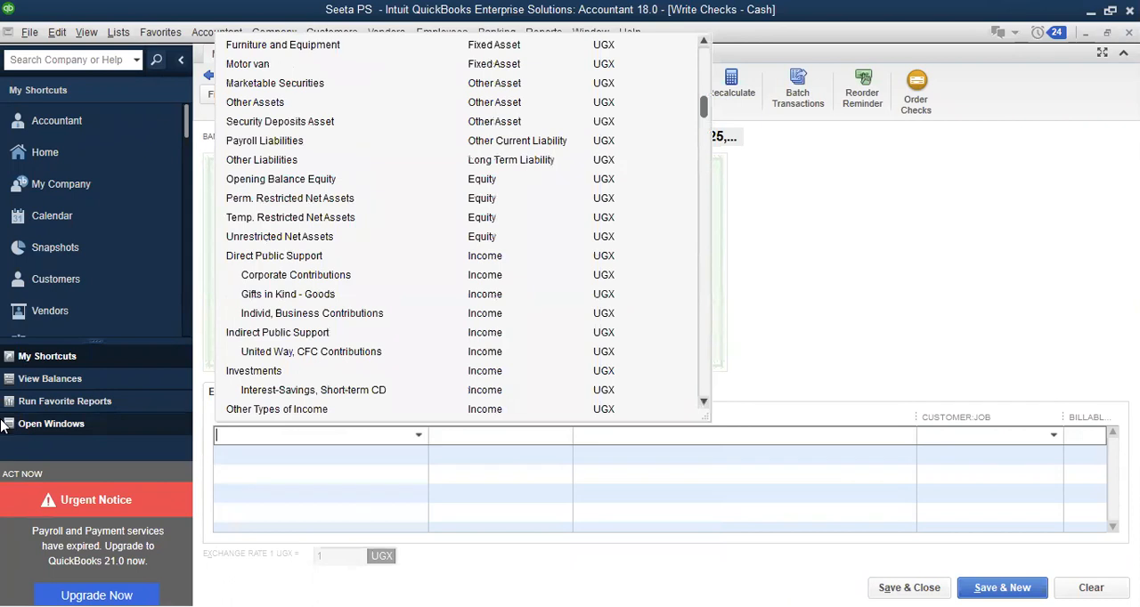
Set up Transport & Fuel expenses as a new account of type Expense for the check's first expense line
{"action": "type", "text": "t"}
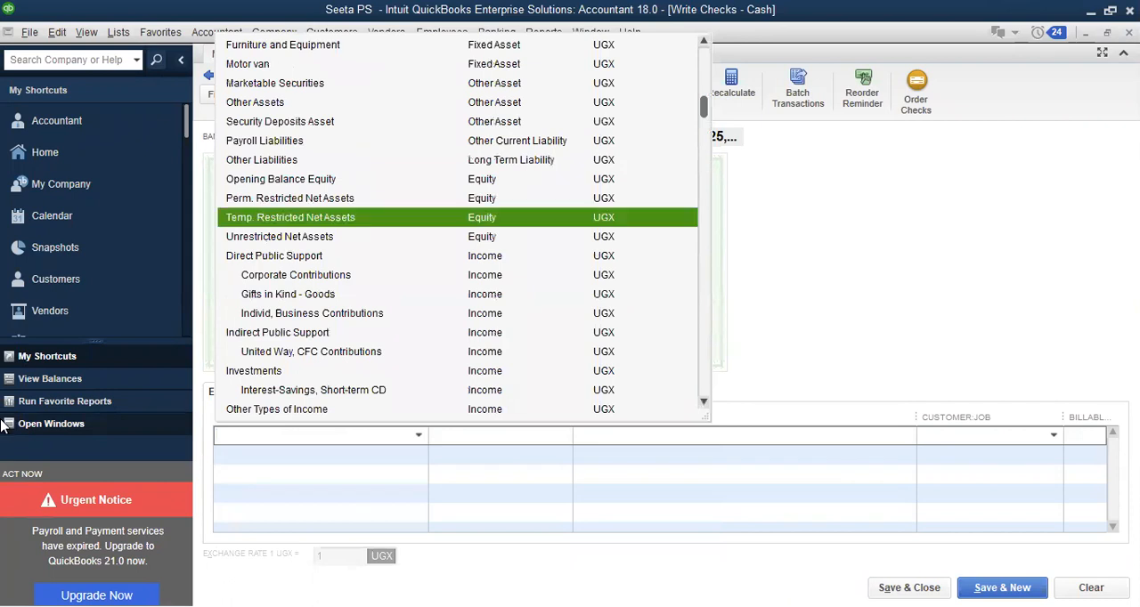
{"action": "type", "text": "ransport"}
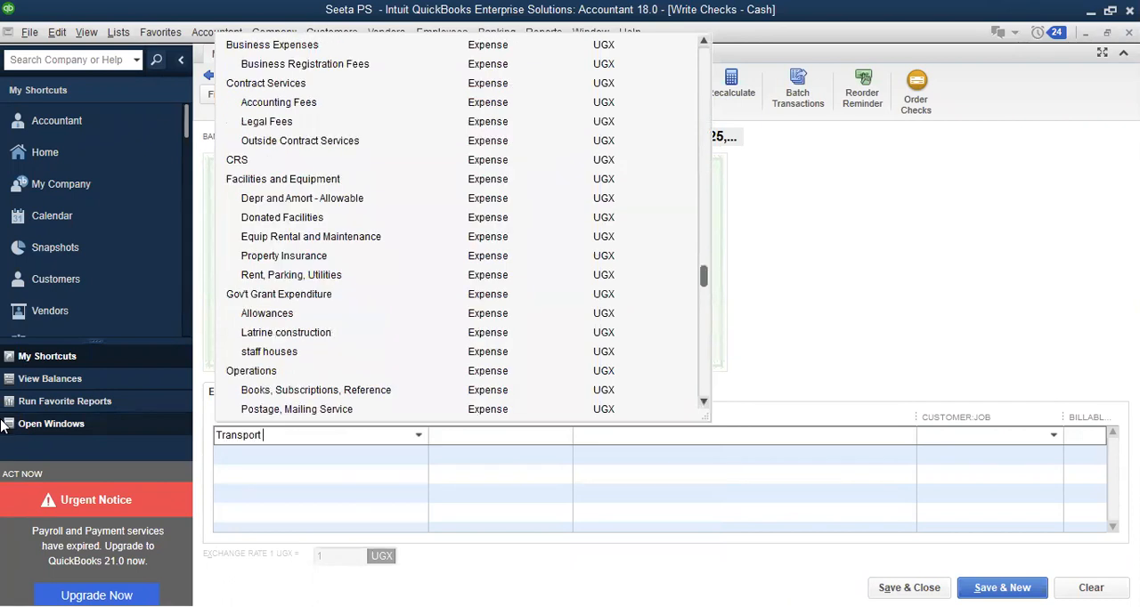
{"action": "type", "text": " & "}
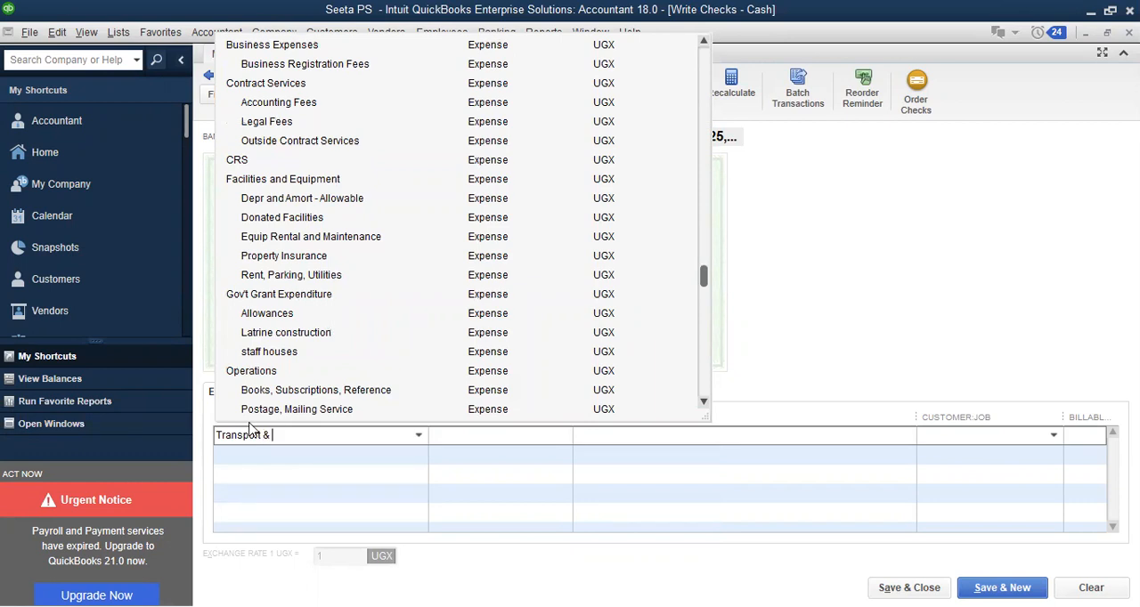
{"action": "type", "text": "Fuel expenses"}
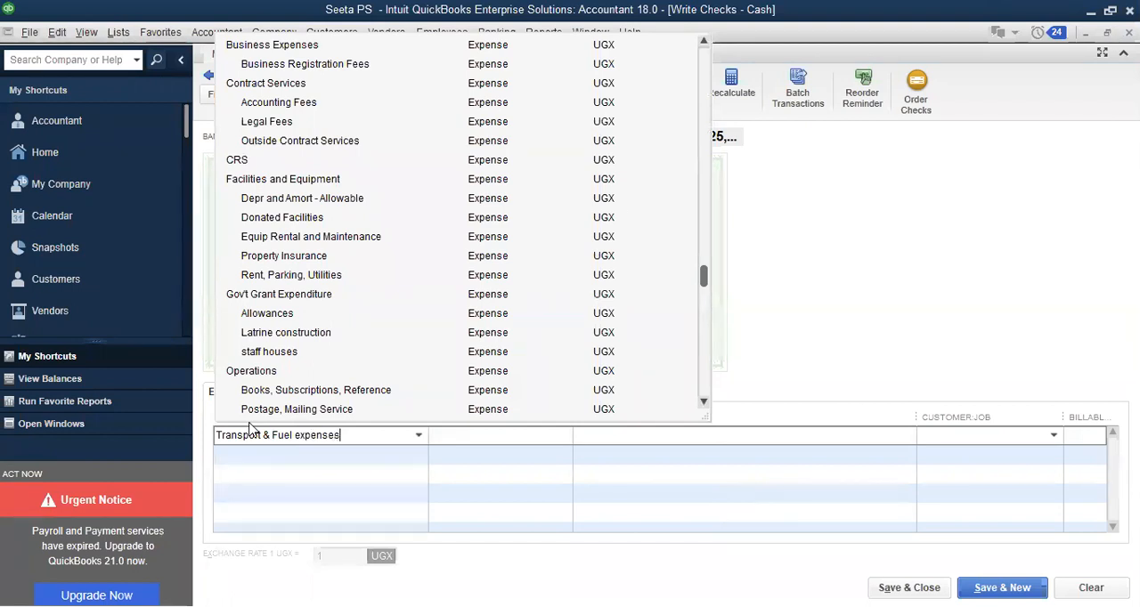
{"action": "key", "text": "Tab"}
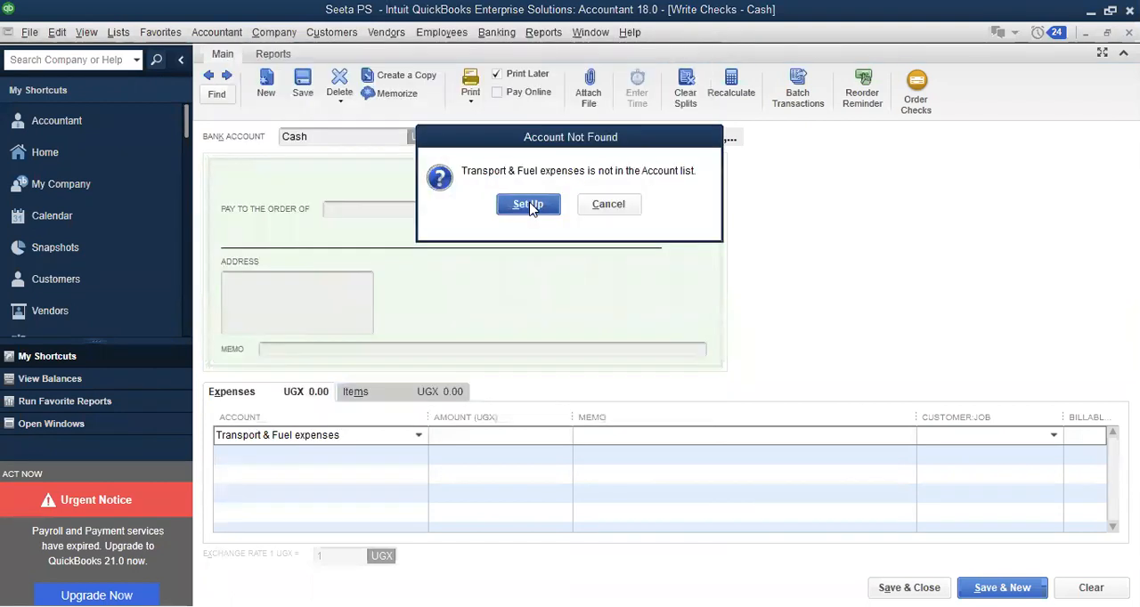
{"action": "left_click", "coordinate": [528, 205]}
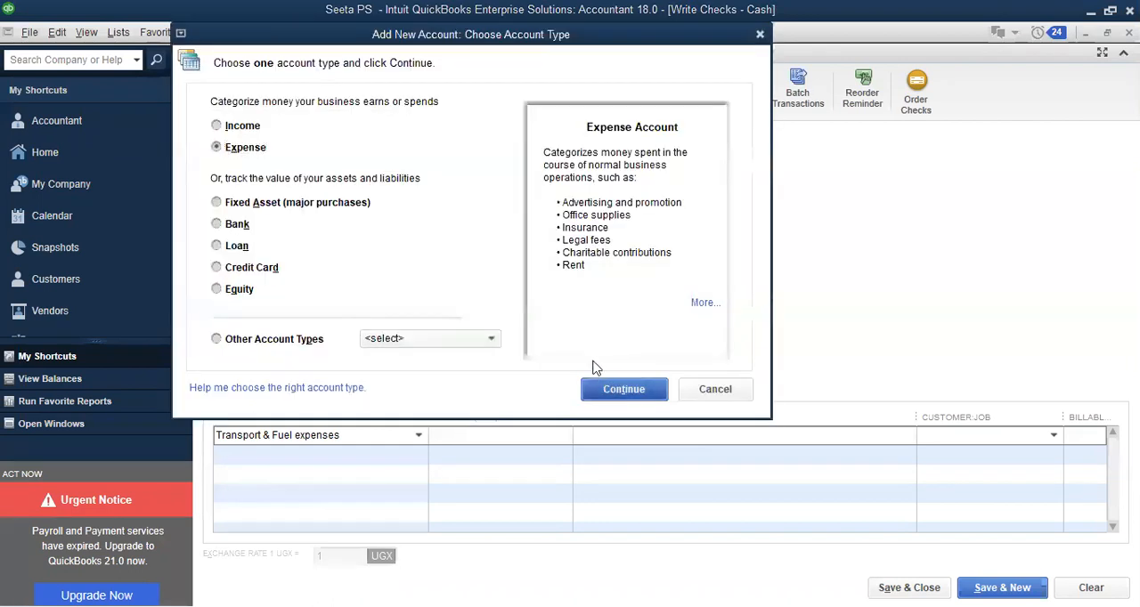
{"action": "left_click", "coordinate": [620, 386]}
{"action": "left_click", "coordinate": [735, 440]}
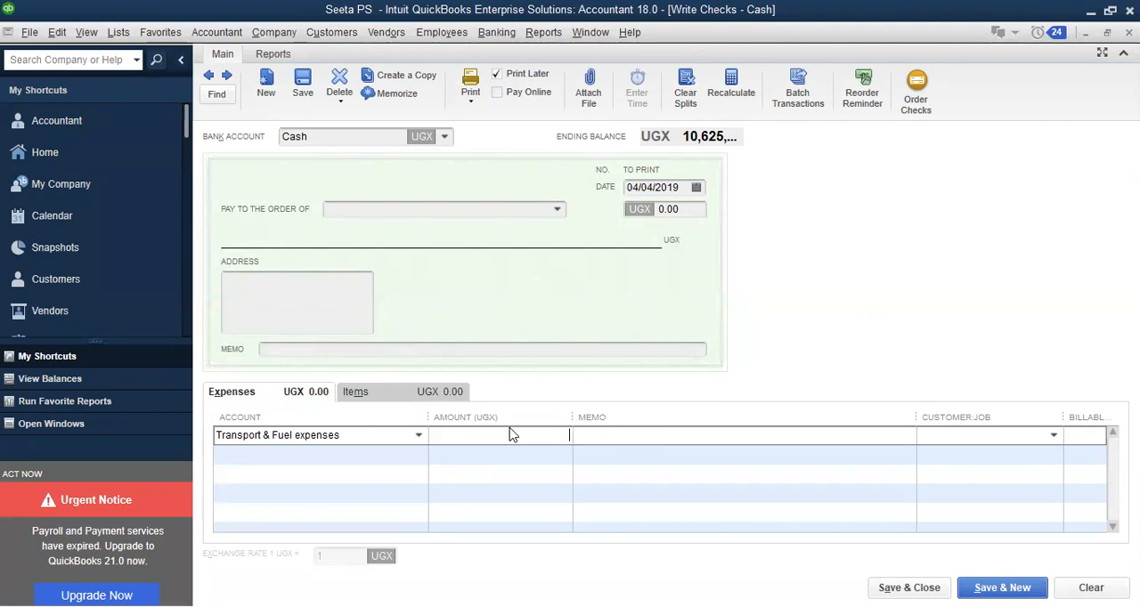
Set the Transport & Fuel expenses line's amount to 50,000 UGX
{"action": "type", "text": "50,000"}
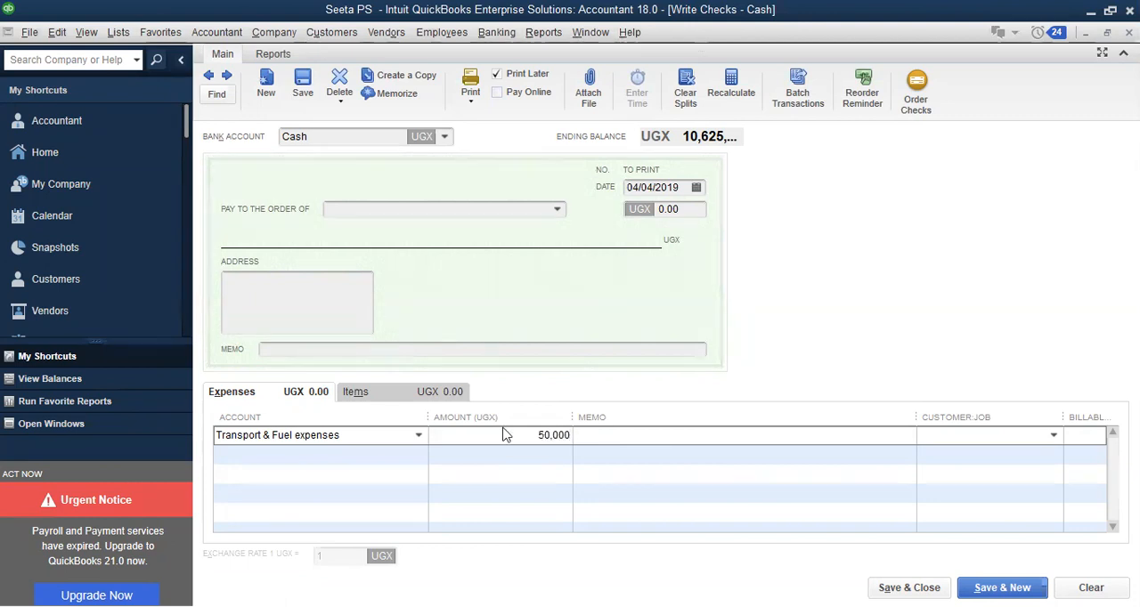
{"action": "left_click", "coordinate": [329, 454]}
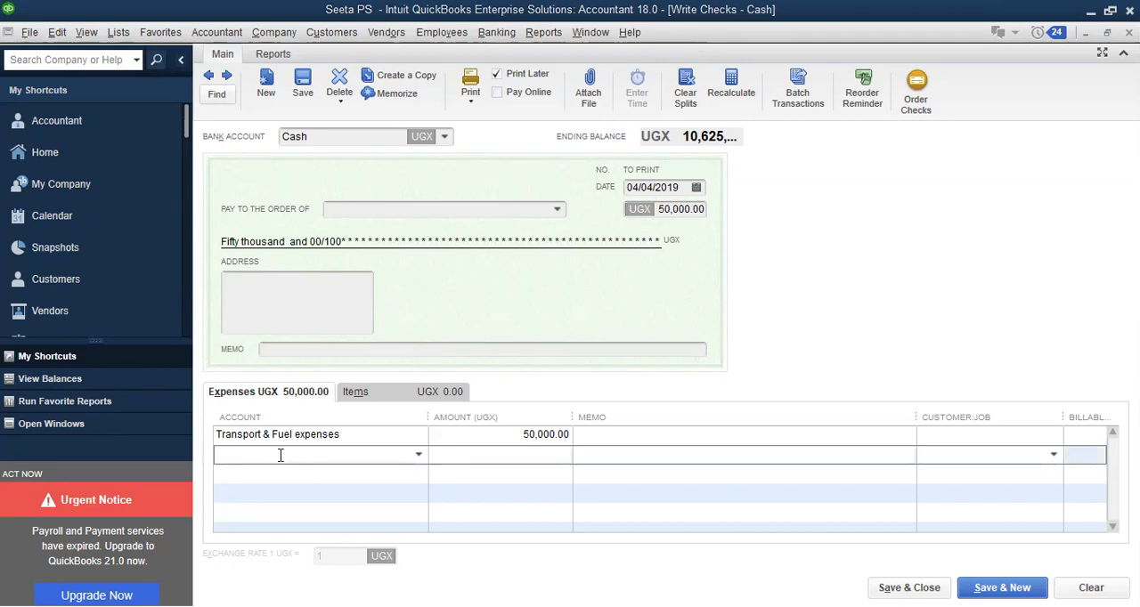
{"action": "type", "text": "Gen"}
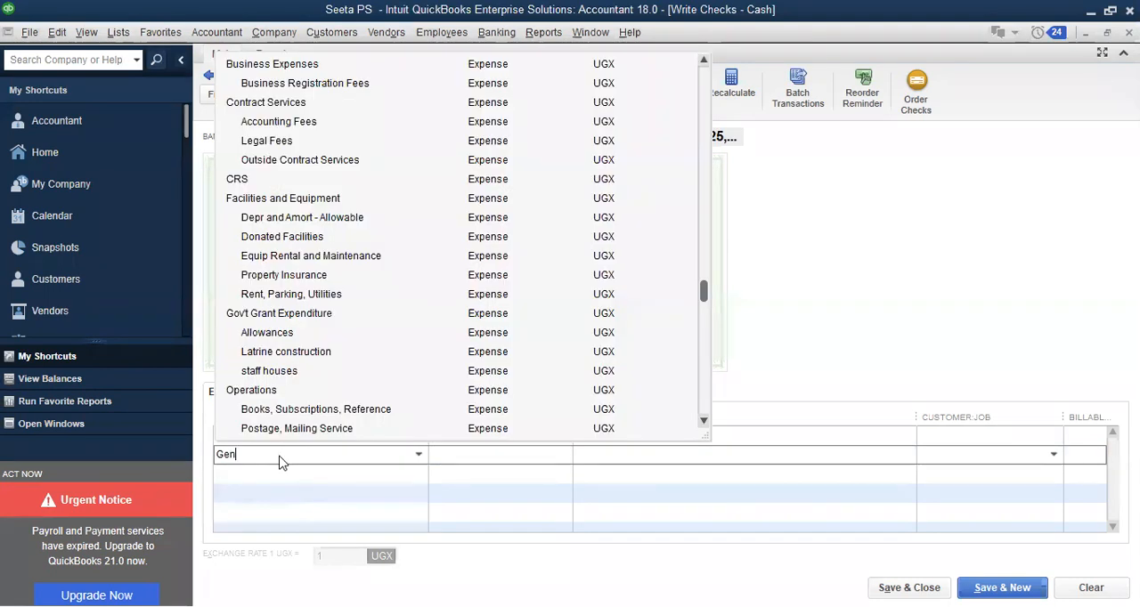
{"action": "type", "text": "eral expenses"}
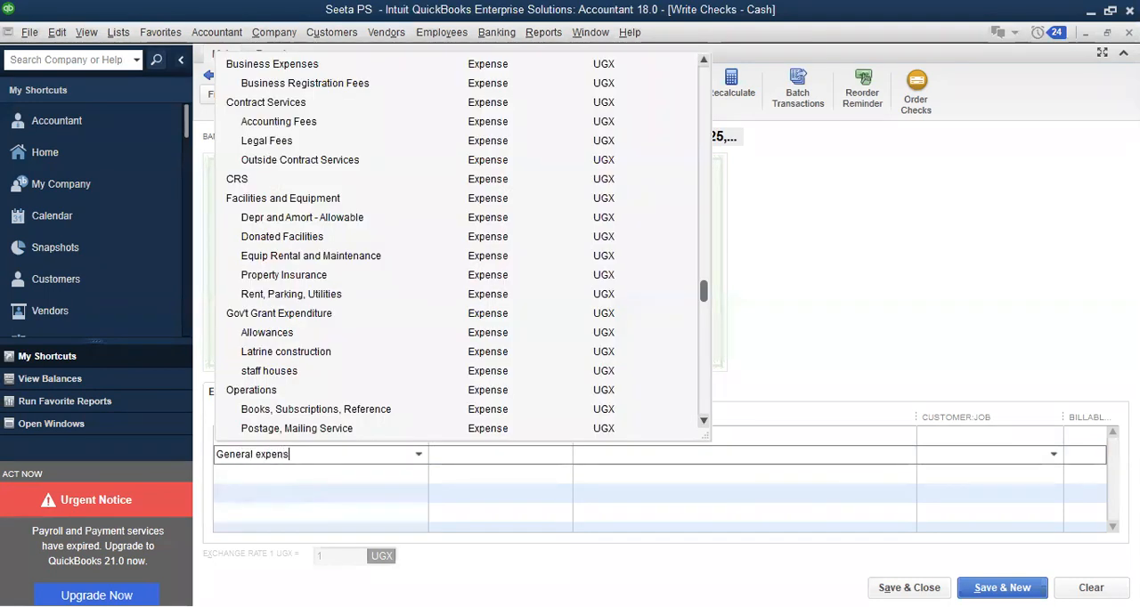
{"action": "key", "text": "Tab"}
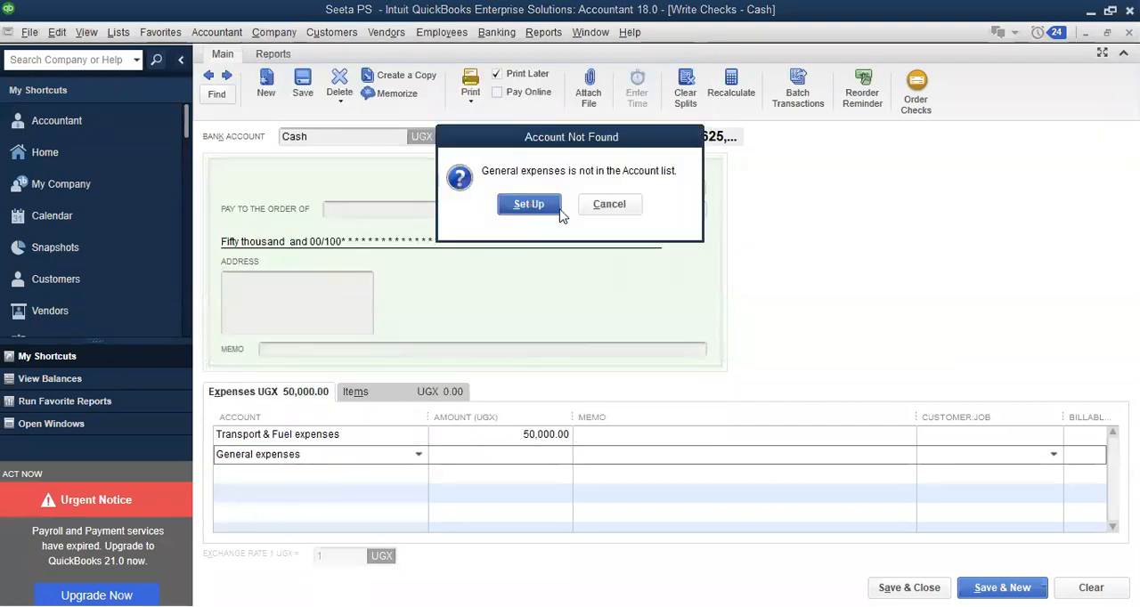
{"action": "left_click", "coordinate": [528, 204]}
{"action": "left_click", "coordinate": [699, 388]}
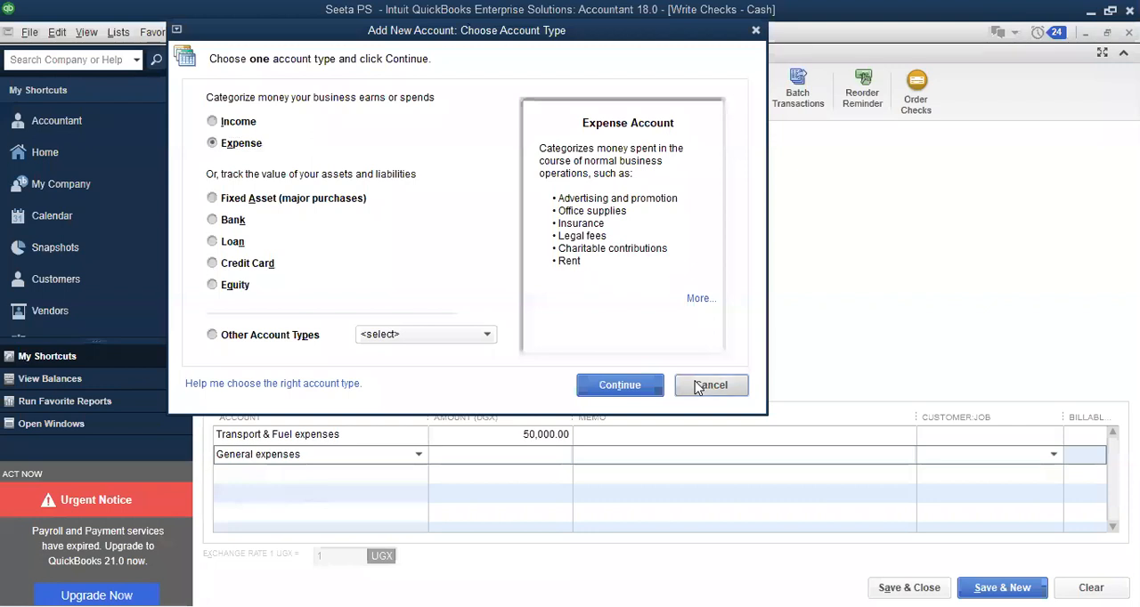
Enter offices as the second expense line's account and start setting it up as a new Expense account
{"action": "type", "text": "off"}
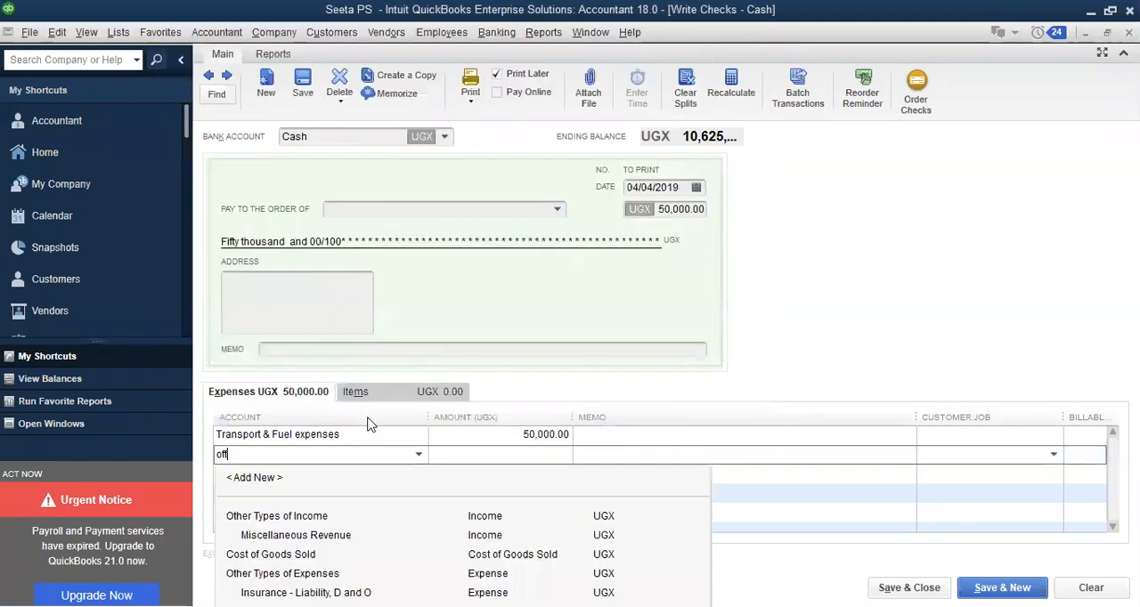
{"action": "type", "text": "ices"}
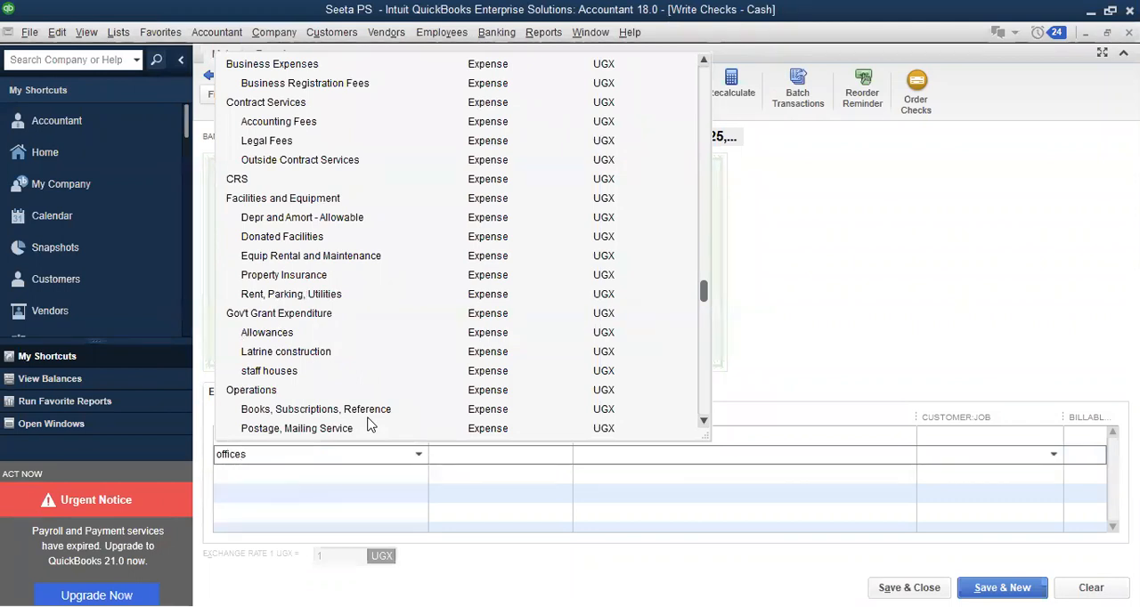
{"action": "key", "text": "Tab"}
{"action": "left_click", "coordinate": [533, 204]}
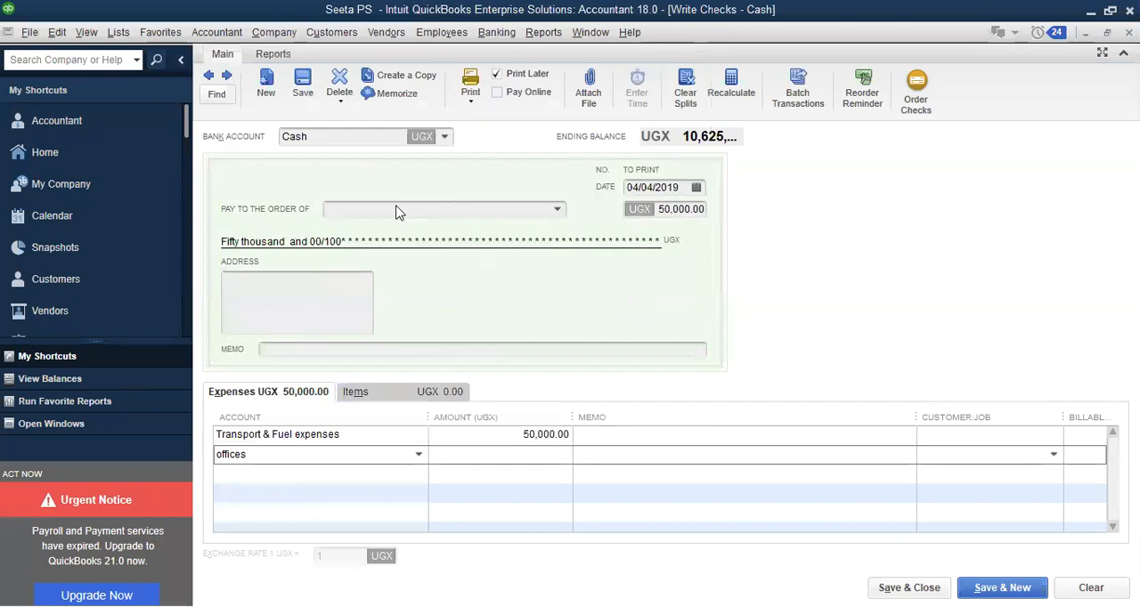
{"action": "left_click", "coordinate": [625, 383]}
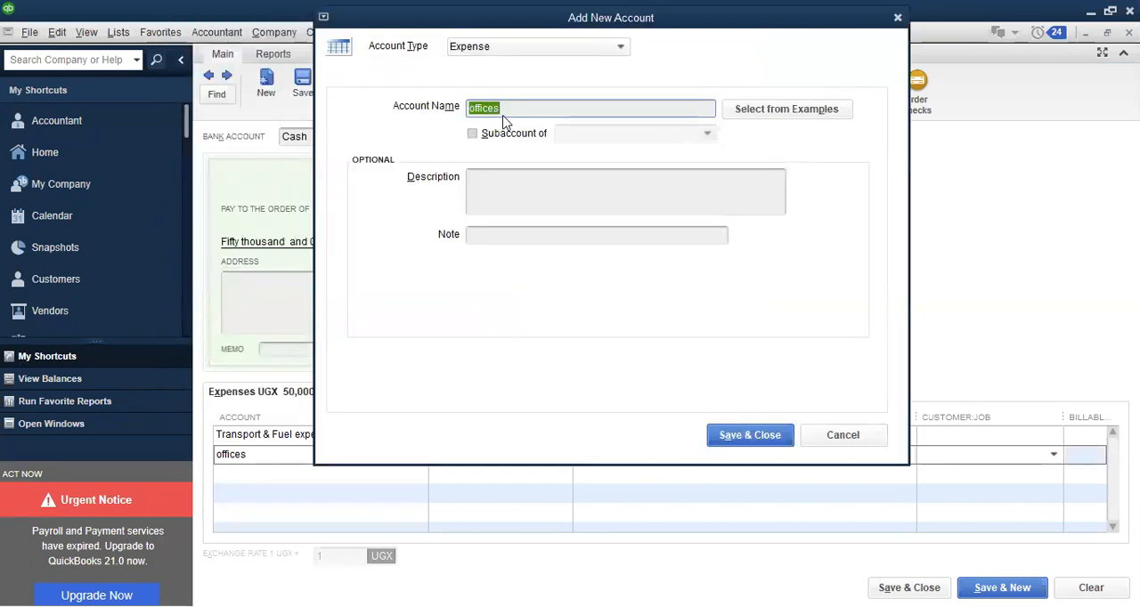
{"action": "left_click", "coordinate": [504, 115]}
{"action": "key", "text": "BackSpace"}
{"action": "type", "text": "expend"}
{"action": "key", "text": "BackSpace"}
{"action": "type", "text": "s"}
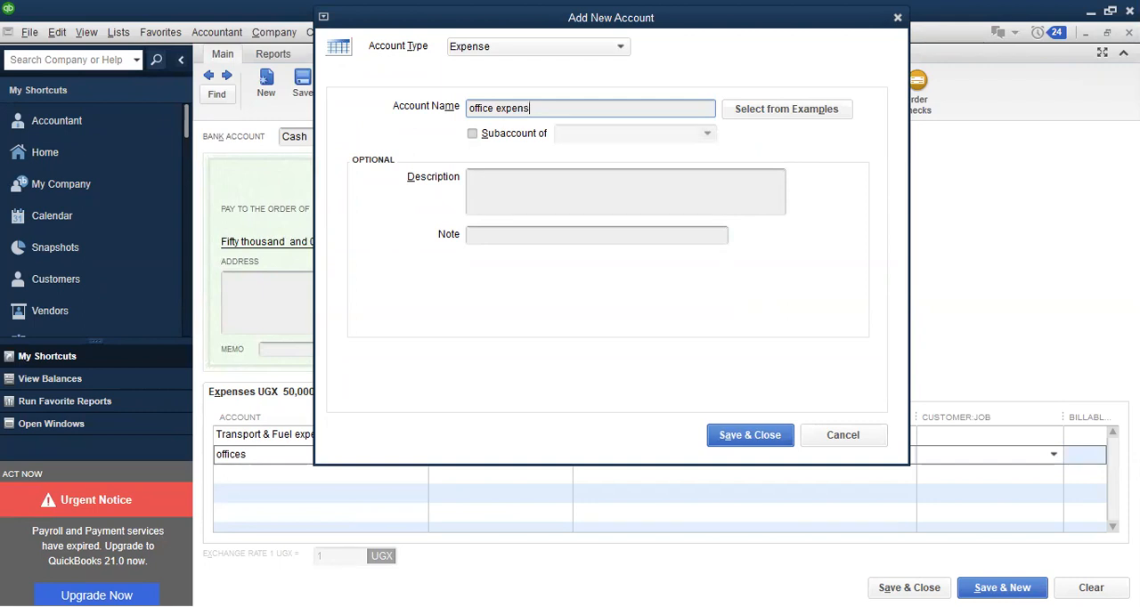
{"action": "type", "text": "es"}
Replace the new expense account's name with condolenses and save the account
{"action": "left_click_drag", "start_coordinate": [549, 107], "coordinate": [434, 116]}
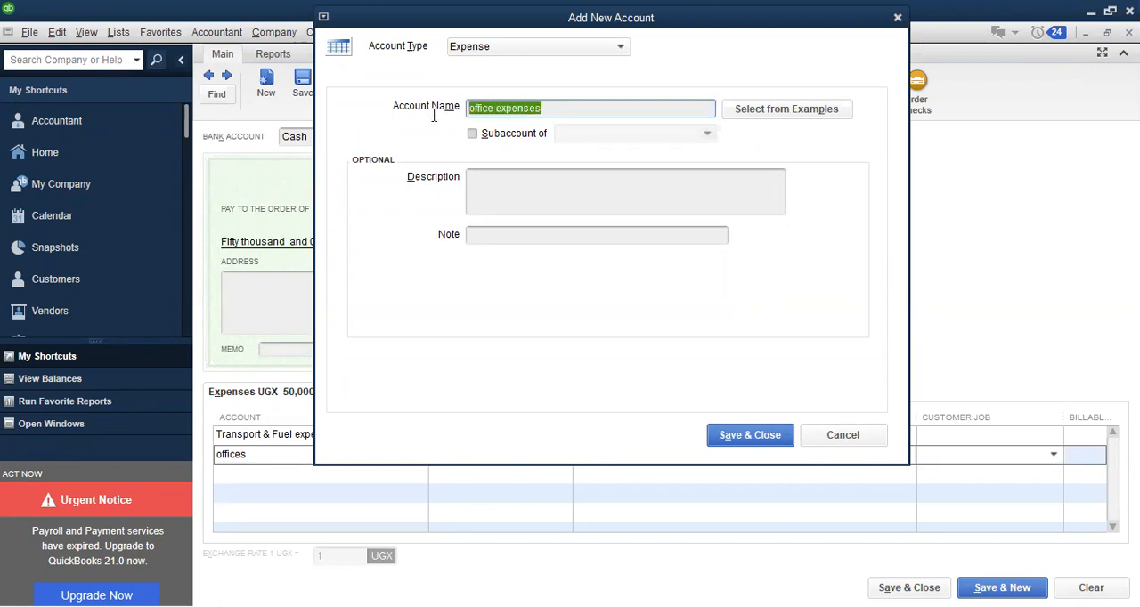
{"action": "key", "text": "BackSpace"}
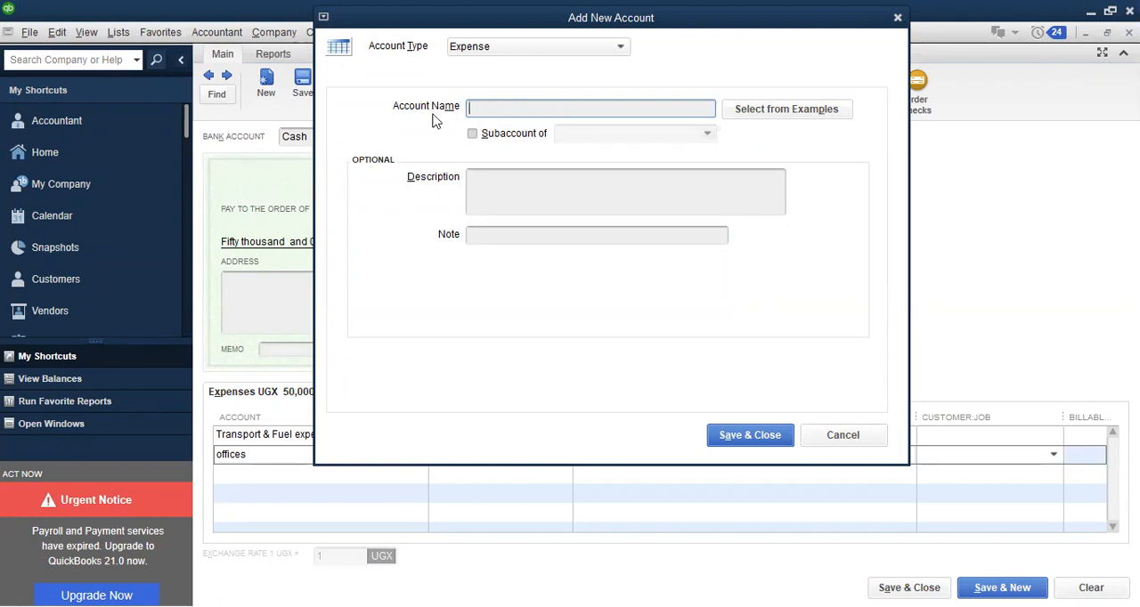
{"action": "type", "text": "condolenses"}
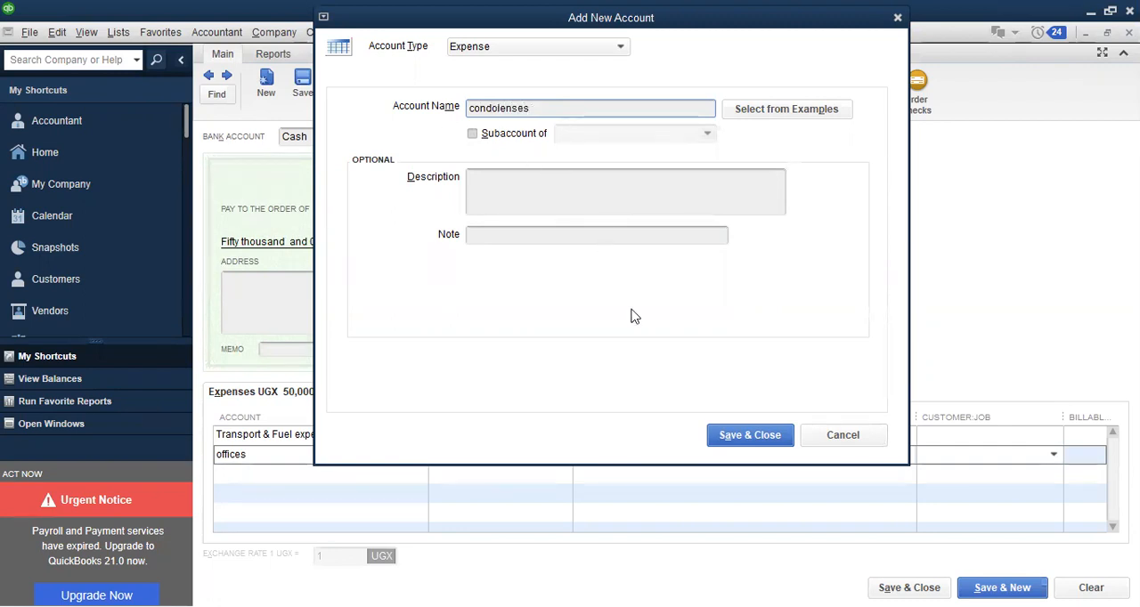
{"action": "left_click", "coordinate": [717, 435]}
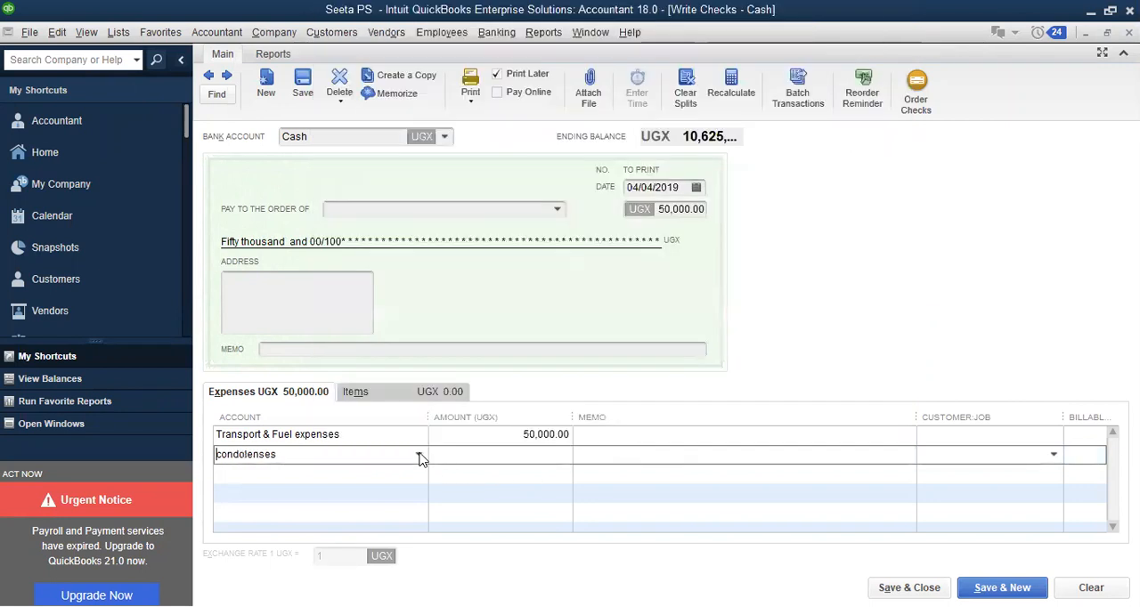
Set the condolenses expense line's amount to 100,000 UGX
{"action": "left_click", "coordinate": [499, 452]}
{"action": "type", "text": "100,000"}
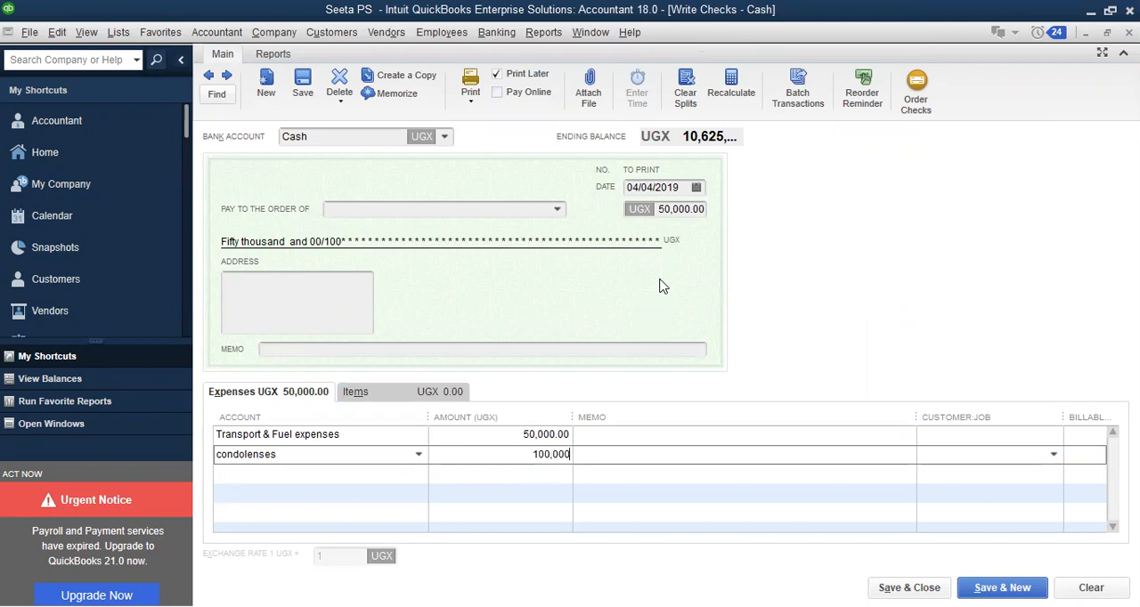
Set the cash check's date to 10/04/2019, save and close it, and accept the past-dated transaction
{"action": "left_click", "coordinate": [698, 189]}
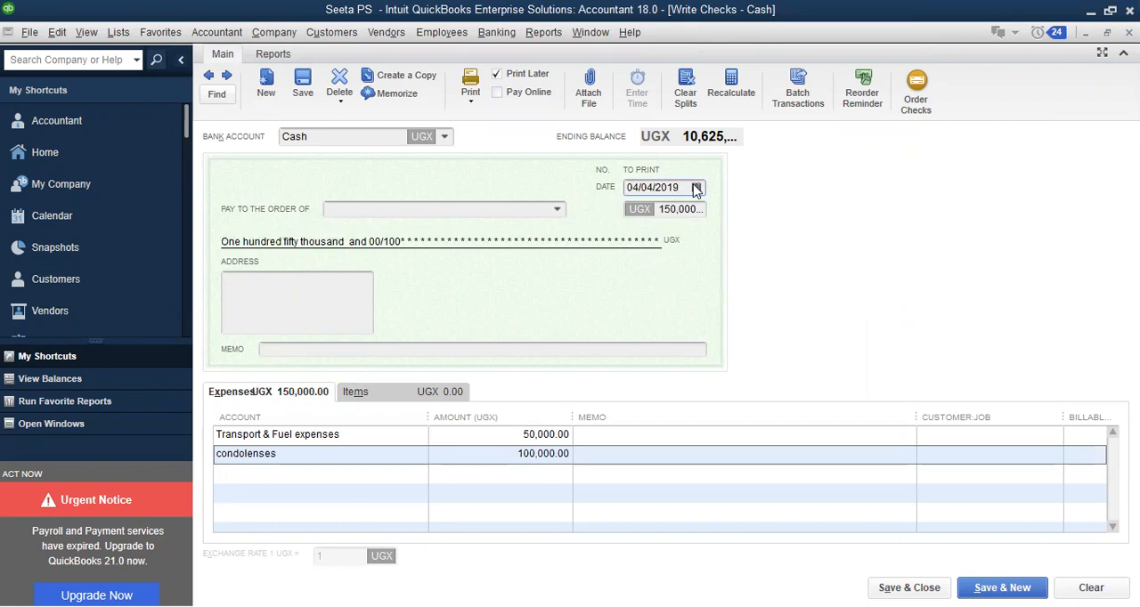
{"action": "left_click", "coordinate": [696, 189]}
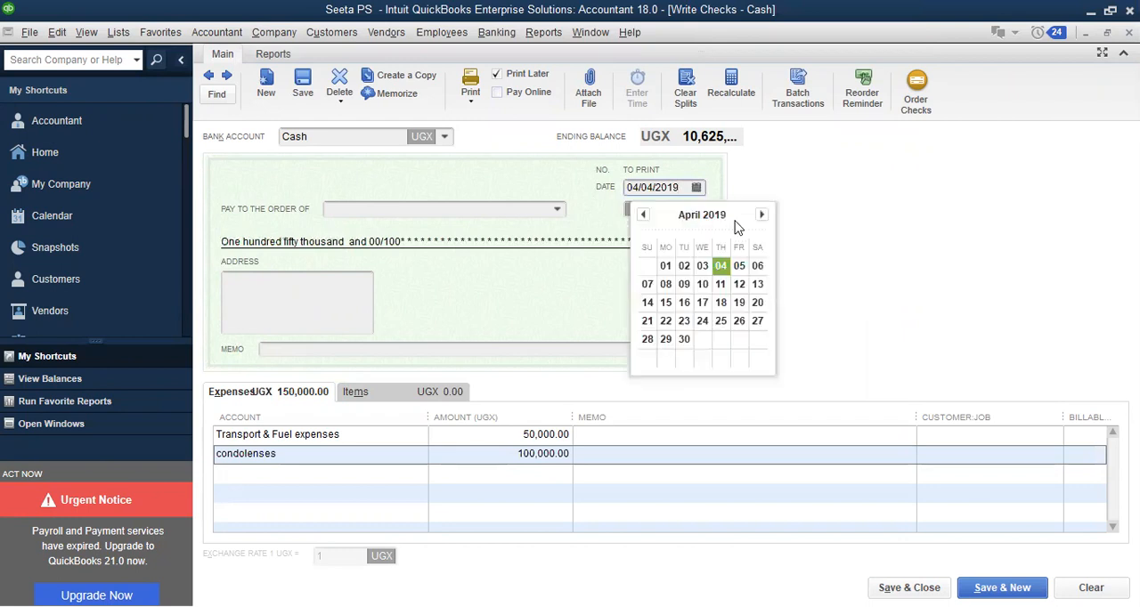
{"action": "left_click", "coordinate": [702, 285]}
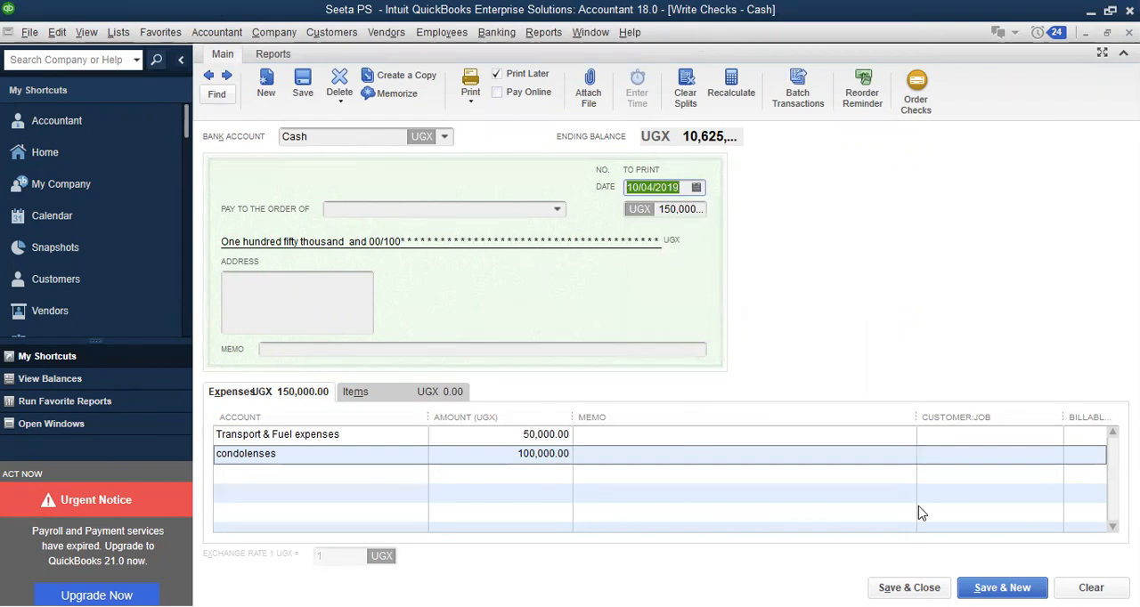
{"action": "left_click", "coordinate": [908, 588]}
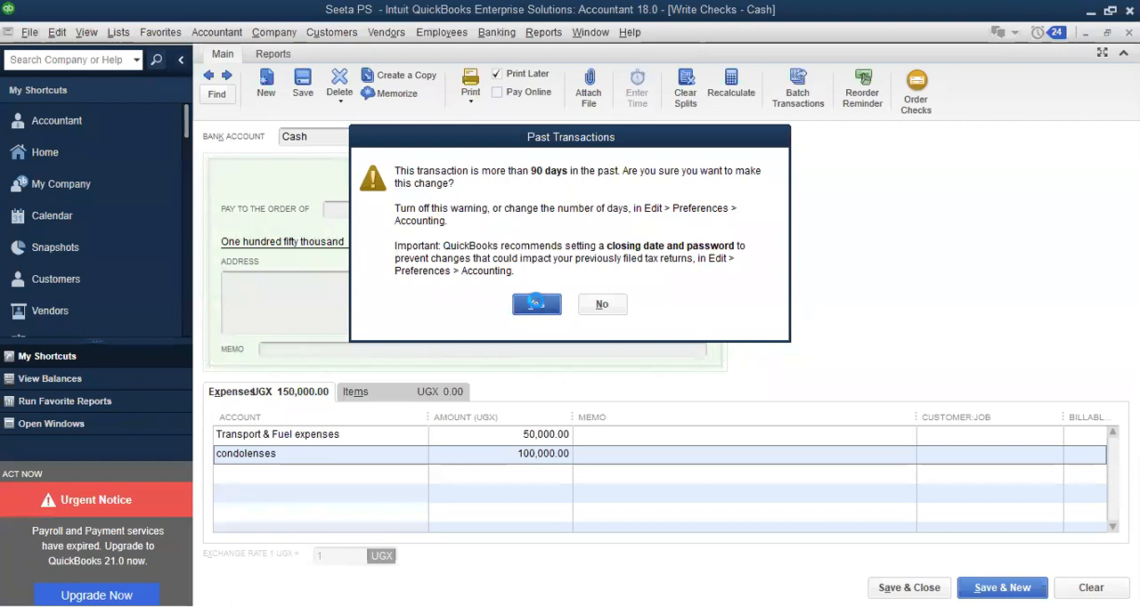
{"action": "left_click", "coordinate": [536, 306]}
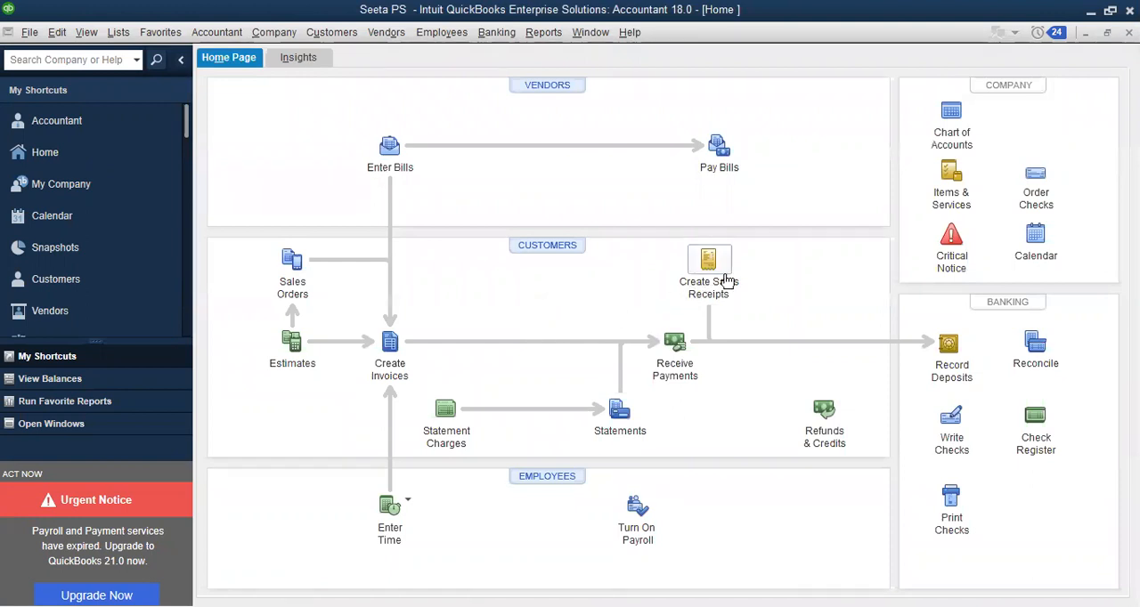
Open the nonprofit Statement of Financial Income and Expense report
{"action": "left_click", "coordinate": [556, 39]}
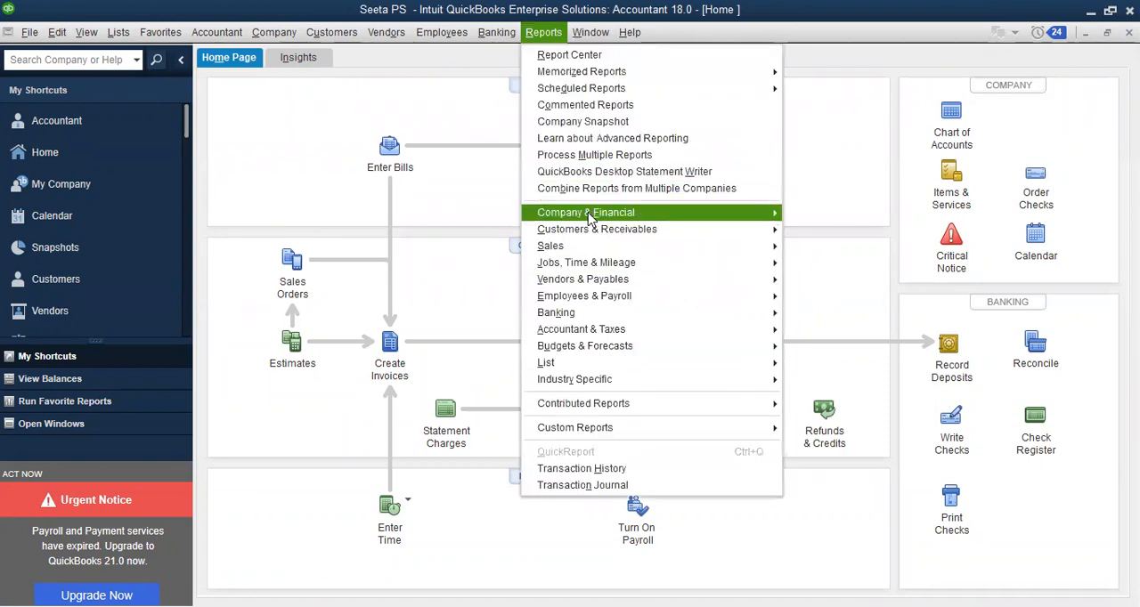
{"action": "mouse_move", "coordinate": [589, 216]}
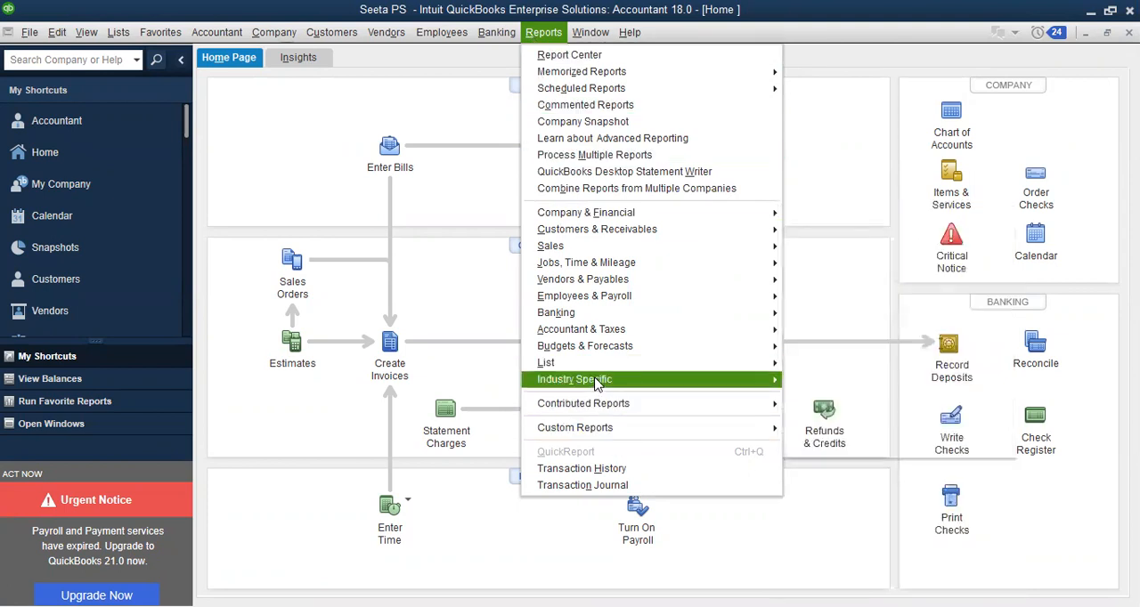
{"action": "mouse_move", "coordinate": [597, 383]}
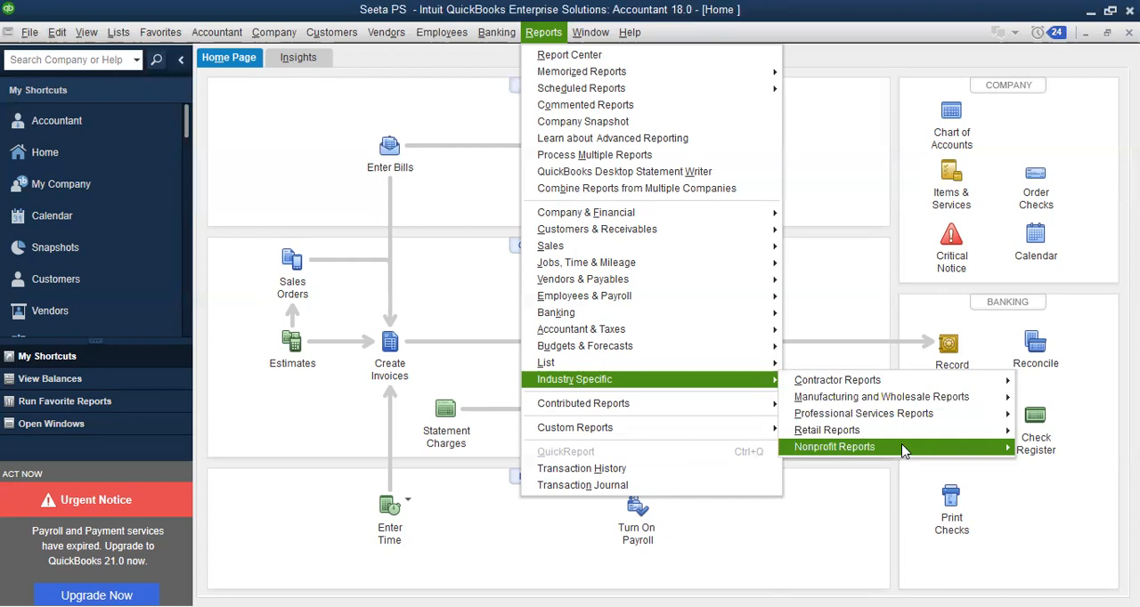
{"action": "mouse_move", "coordinate": [901, 443]}
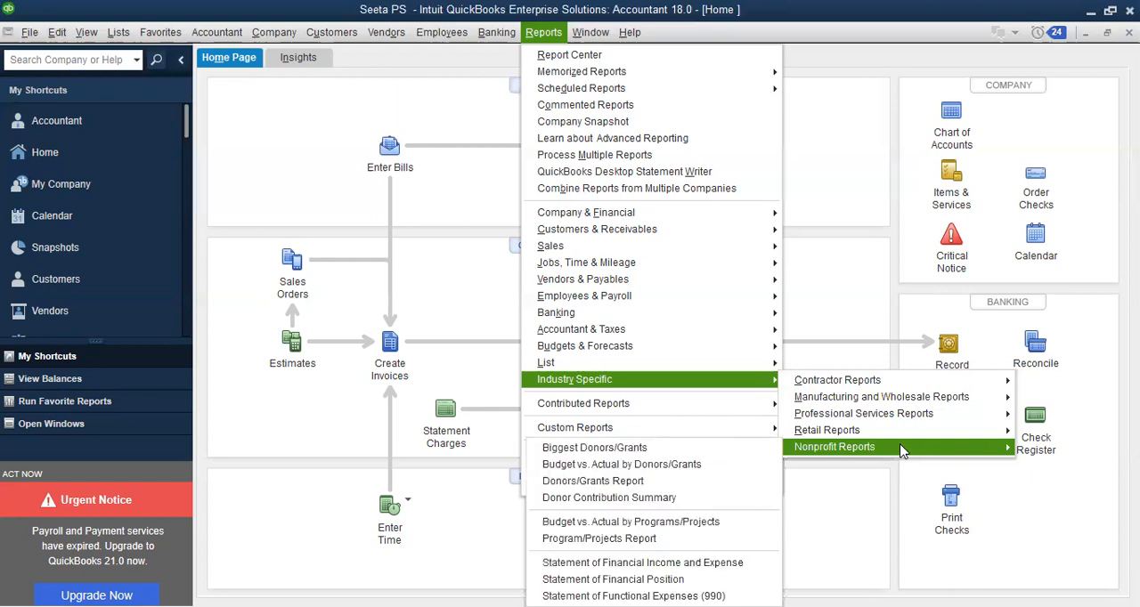
{"action": "left_click", "coordinate": [703, 564]}
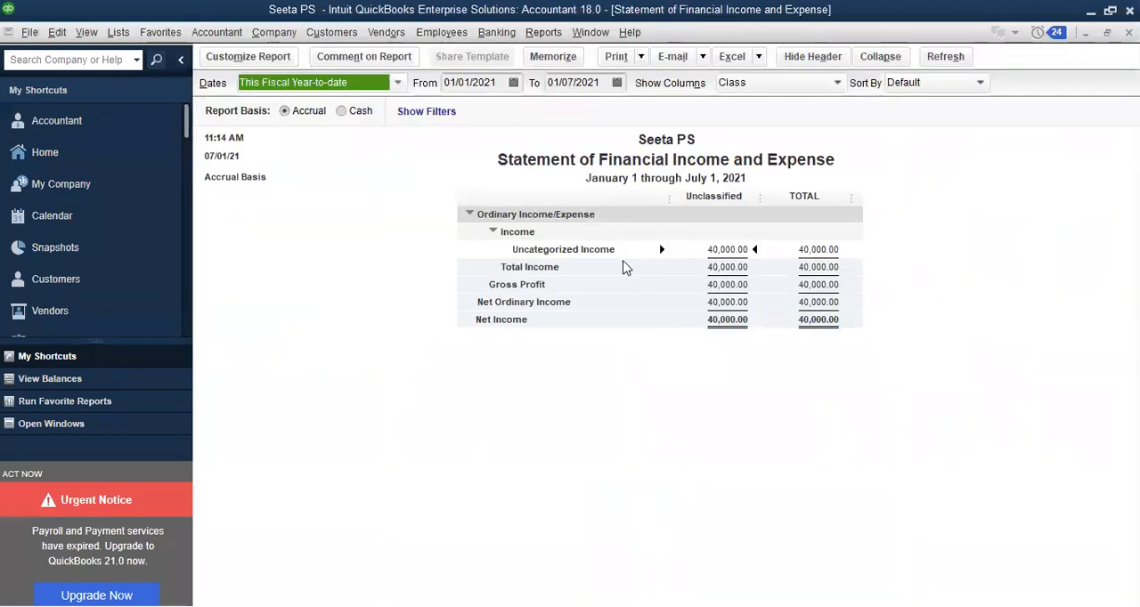
Examine the transactions behind the Unclassified amount of Uncategorized Income and close the detail report
{"action": "double_click", "coordinate": [727, 250]}
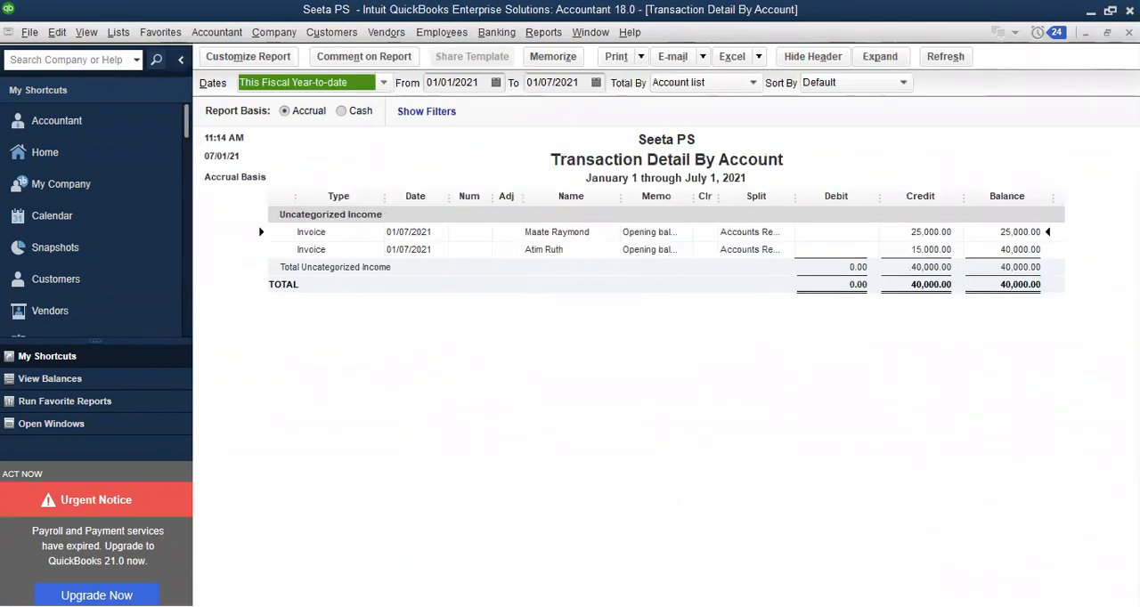
{"action": "left_click", "coordinate": [1129, 33]}
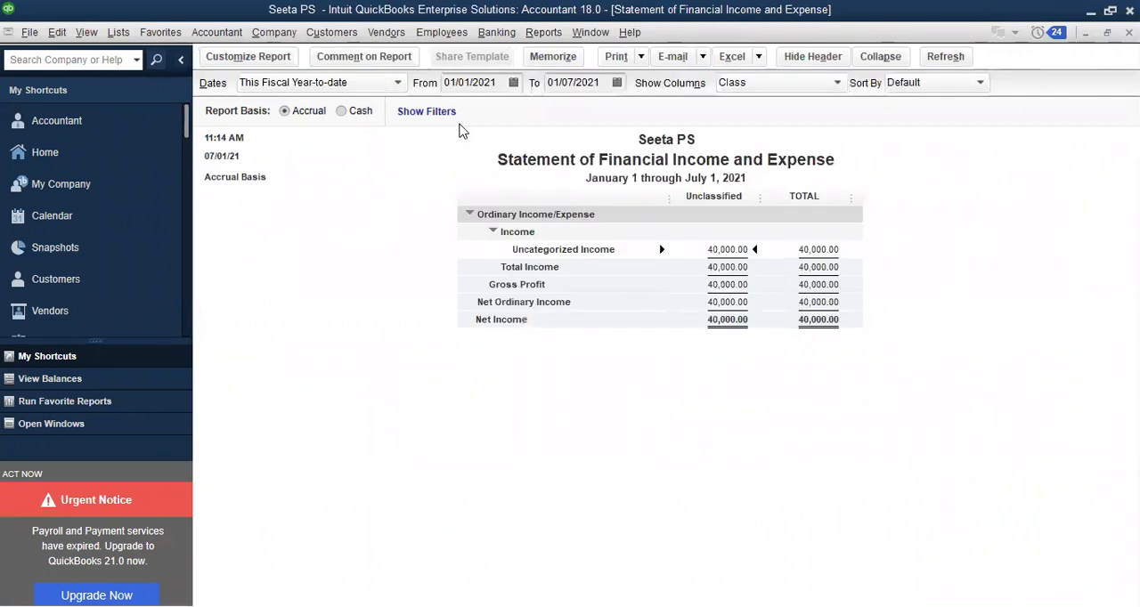
Set the statement's date range to All and review its income and expense lines down to Net Income
{"action": "left_click", "coordinate": [398, 82]}
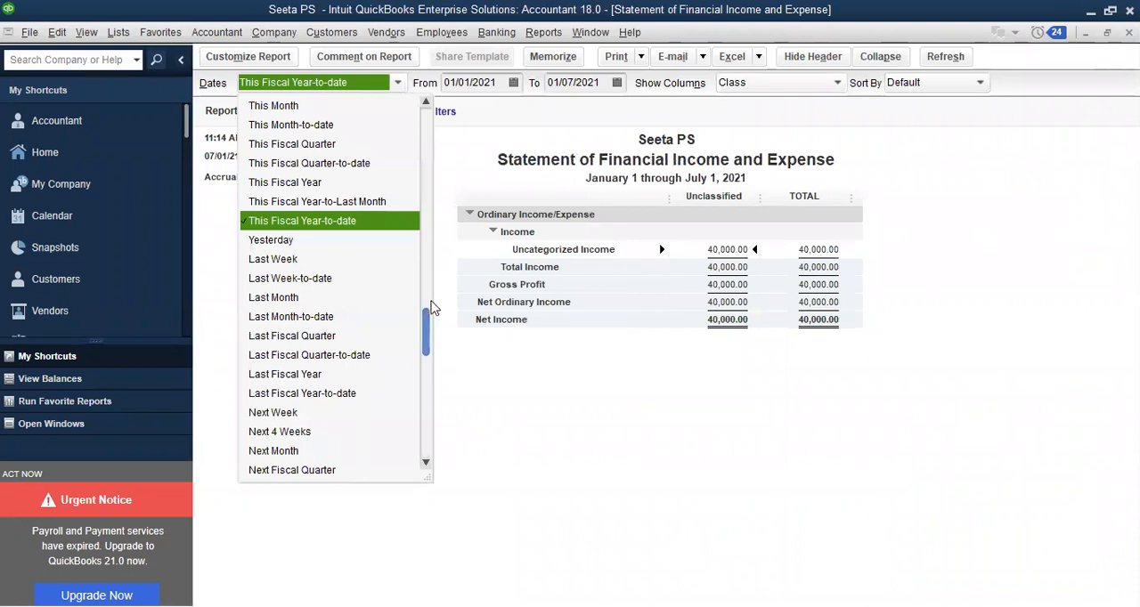
{"action": "left_click_drag", "start_coordinate": [427, 136], "coordinate": [426, 108]}
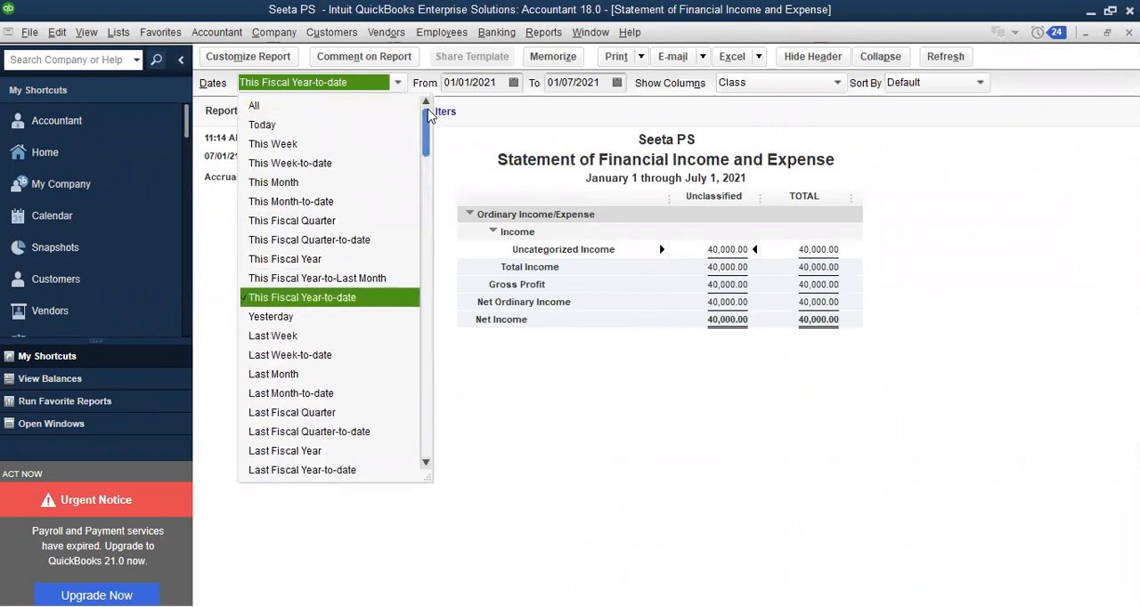
{"action": "left_click", "coordinate": [301, 106]}
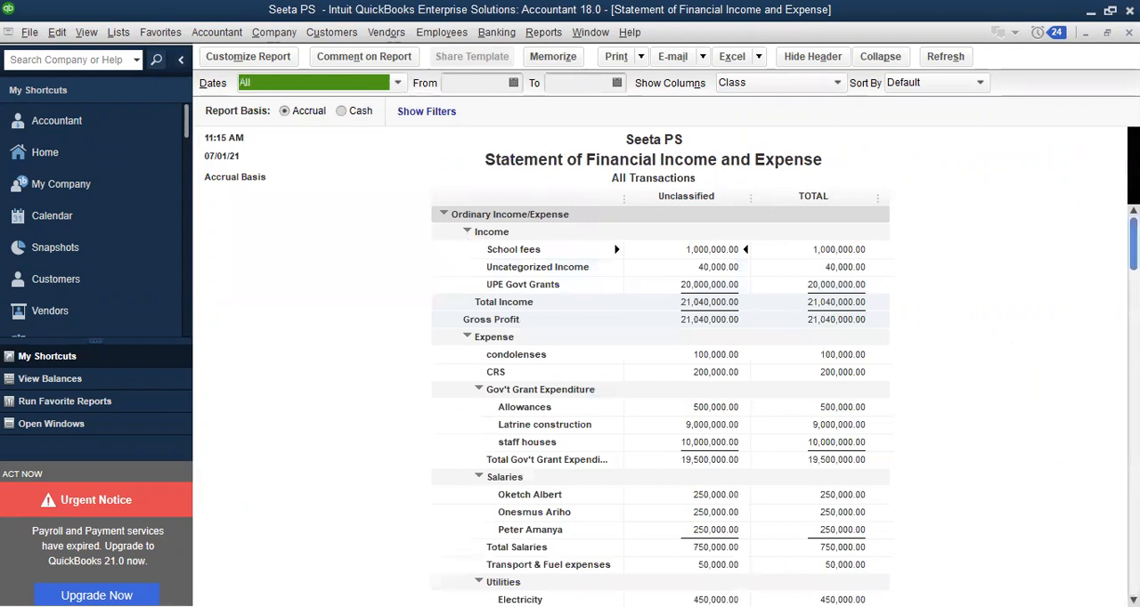
{"action": "scroll", "coordinate": [654, 279], "scroll_direction": "down", "scroll_amount": 1}
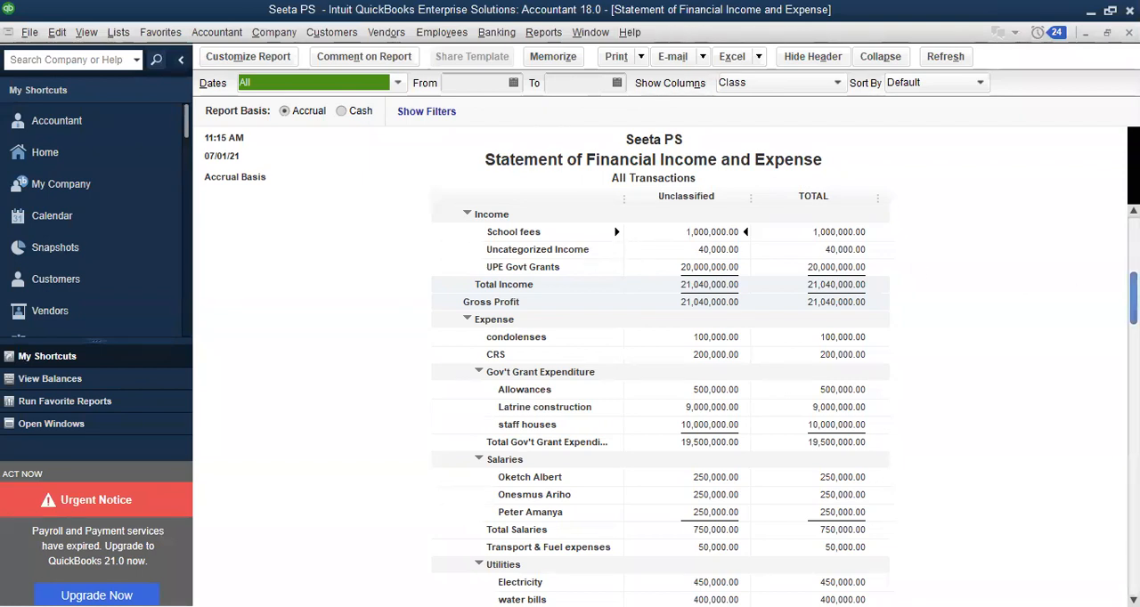
{"action": "scroll", "coordinate": [659, 400], "scroll_direction": "down", "scroll_amount": 2}
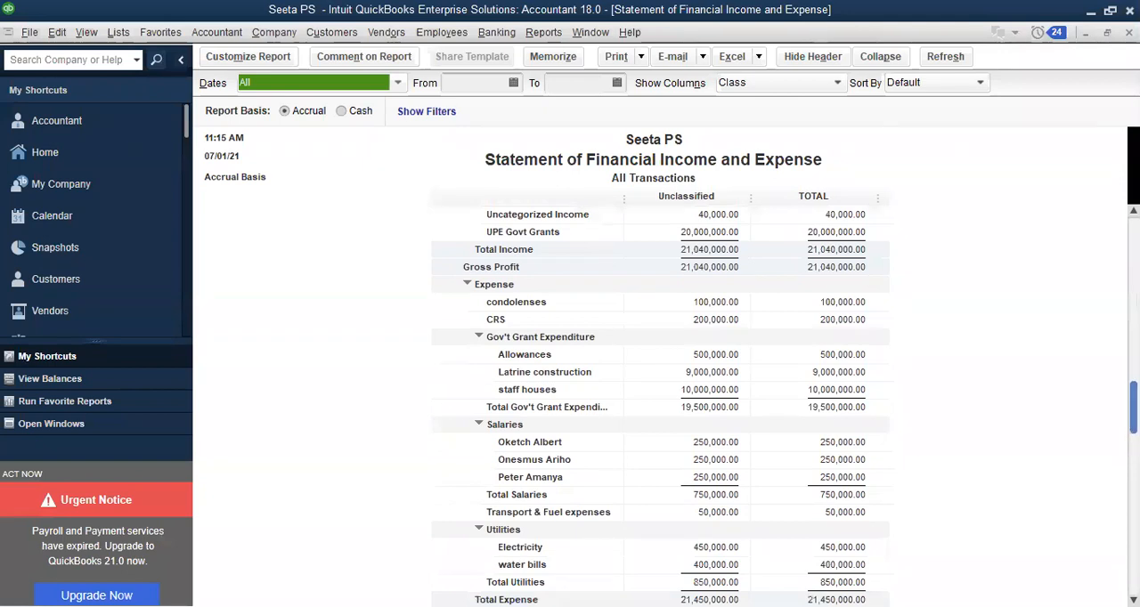
{"action": "scroll", "coordinate": [659, 400], "scroll_direction": "up", "scroll_amount": 1}
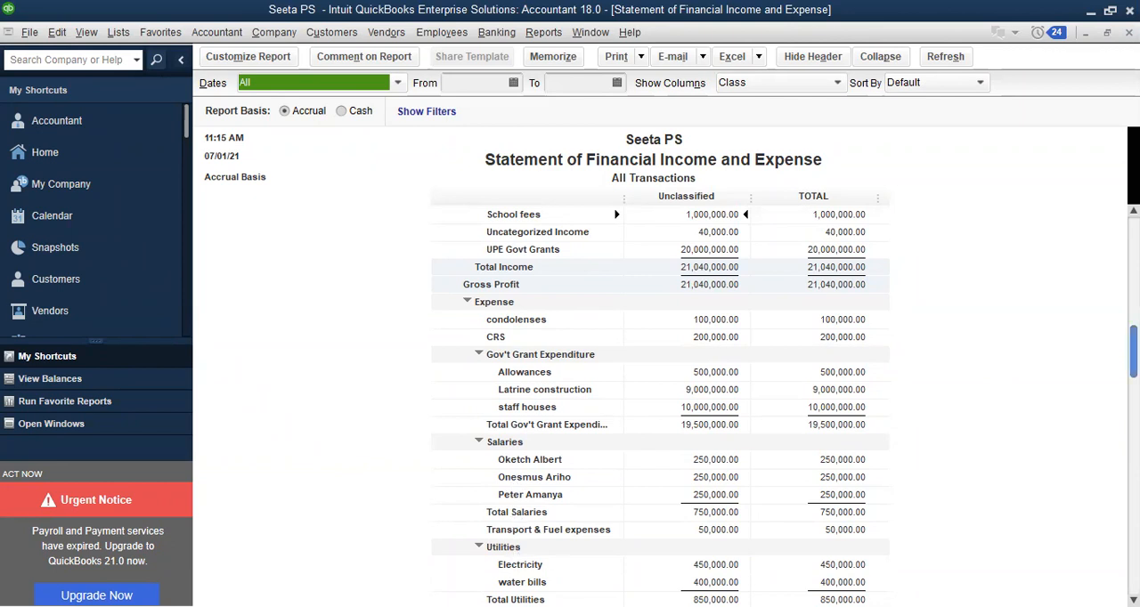
{"action": "scroll", "coordinate": [659, 401], "scroll_direction": "down", "scroll_amount": 3}
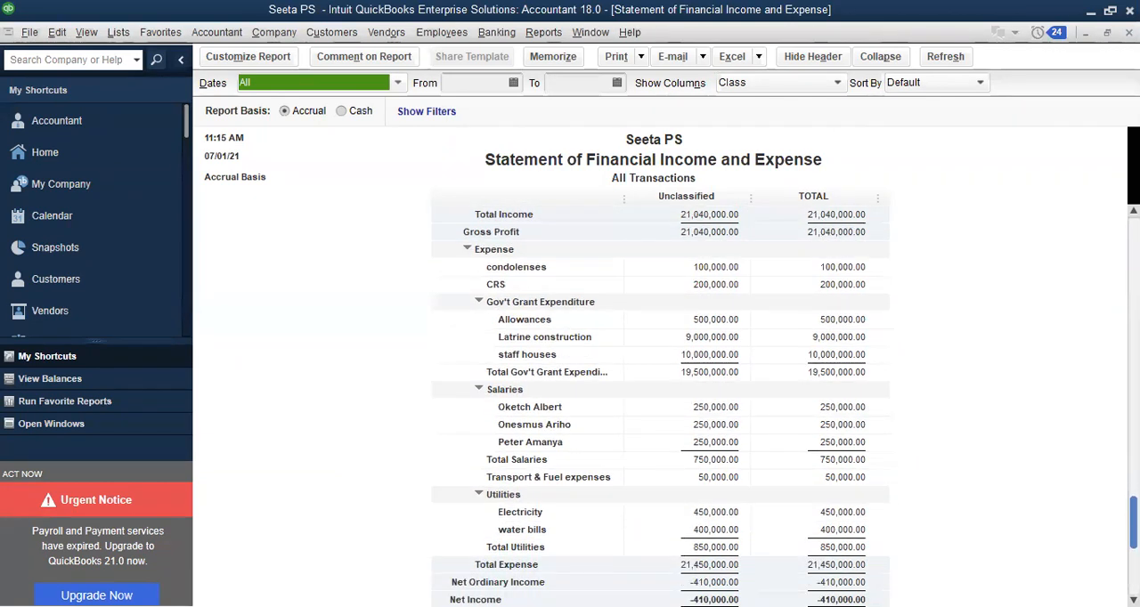
{"action": "left_click", "coordinate": [1132, 514]}
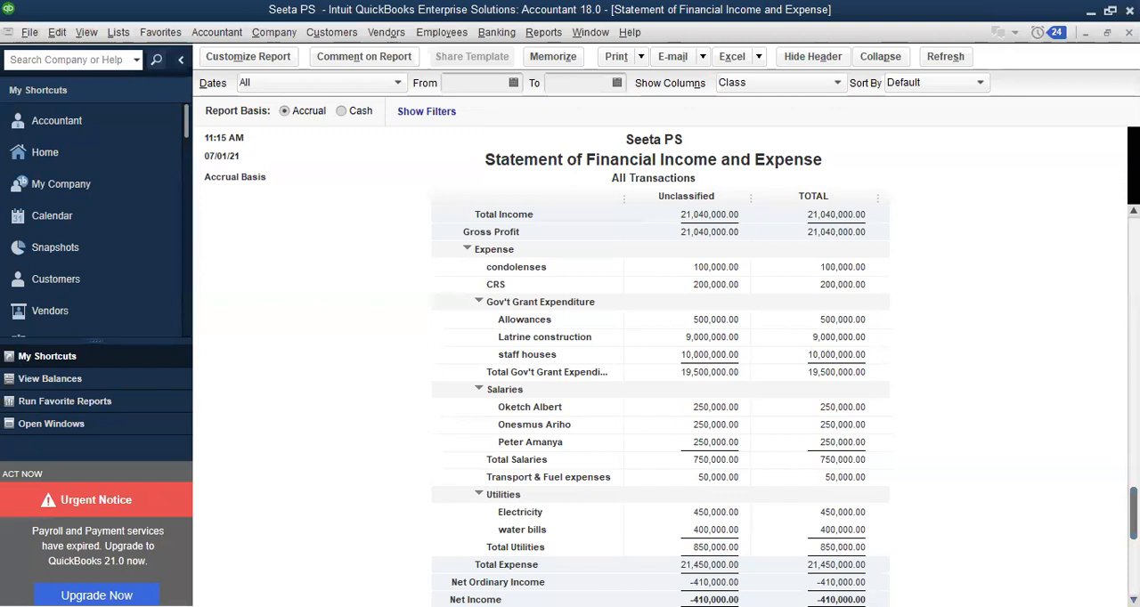
{"action": "scroll", "coordinate": [1132, 517], "scroll_direction": "down", "scroll_amount": 1}
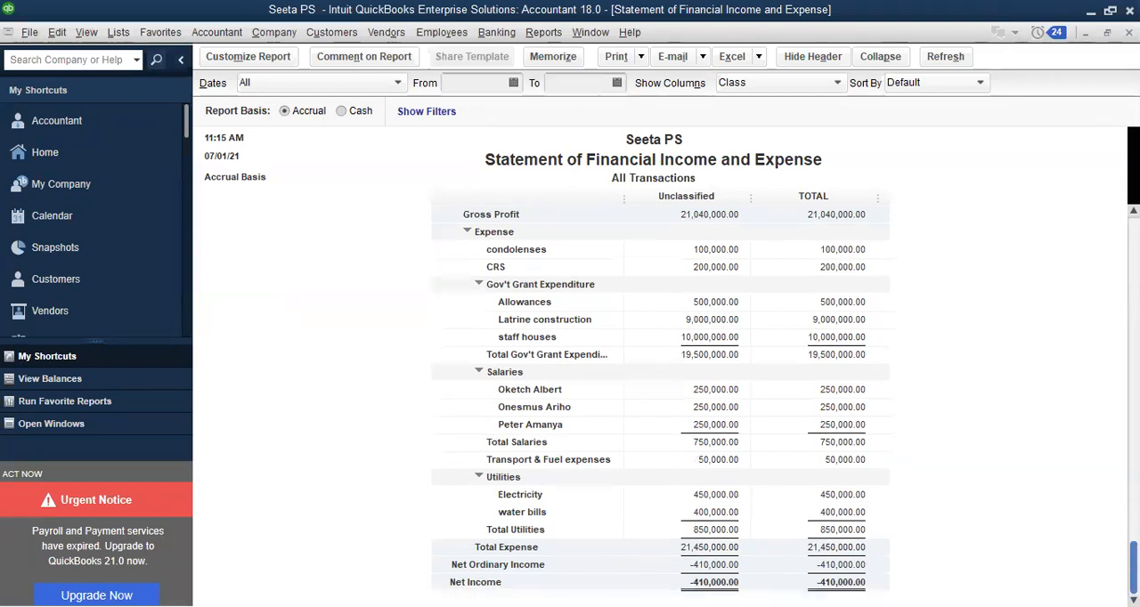
Customize the Statement of Financial Income and Expense to display columns by Total only
{"action": "left_click", "coordinate": [248, 57]}
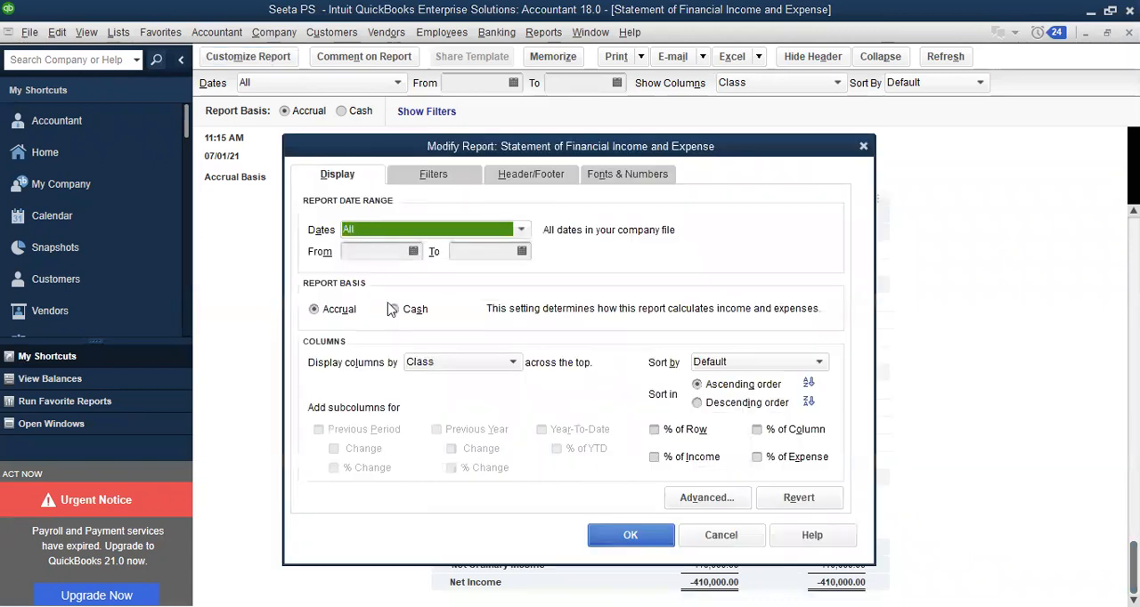
{"action": "left_click", "coordinate": [512, 364]}
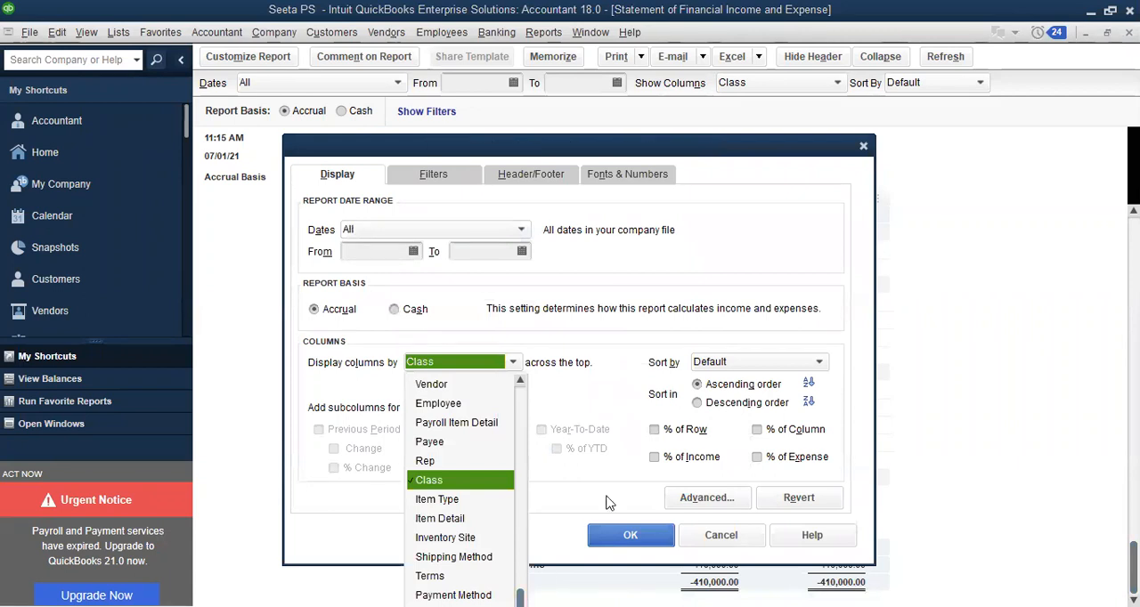
{"action": "left_click", "coordinate": [593, 346]}
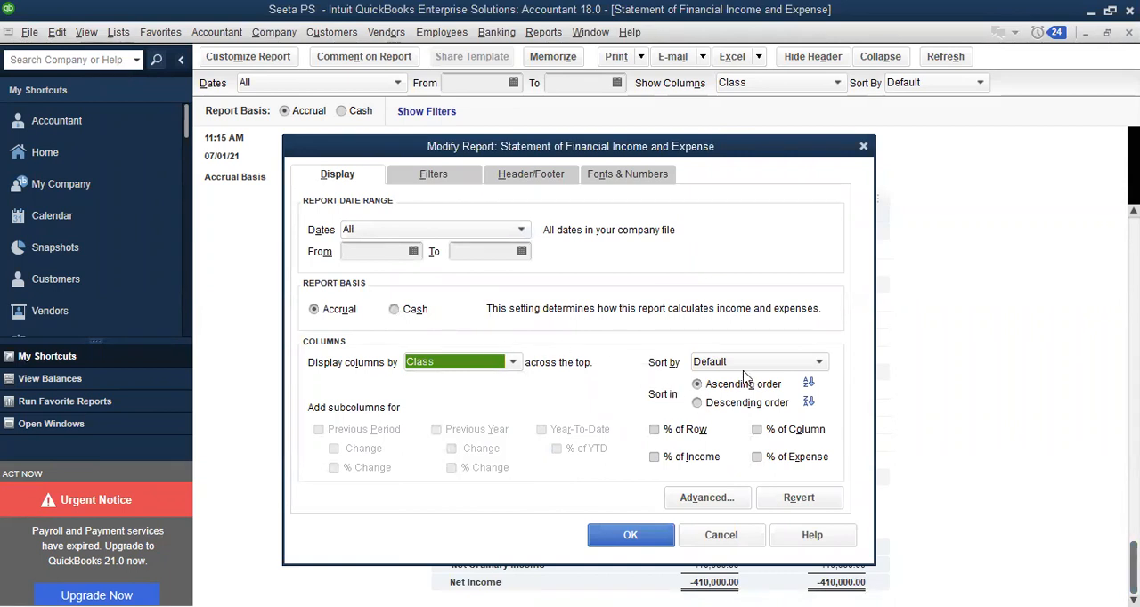
{"action": "left_click", "coordinate": [514, 362]}
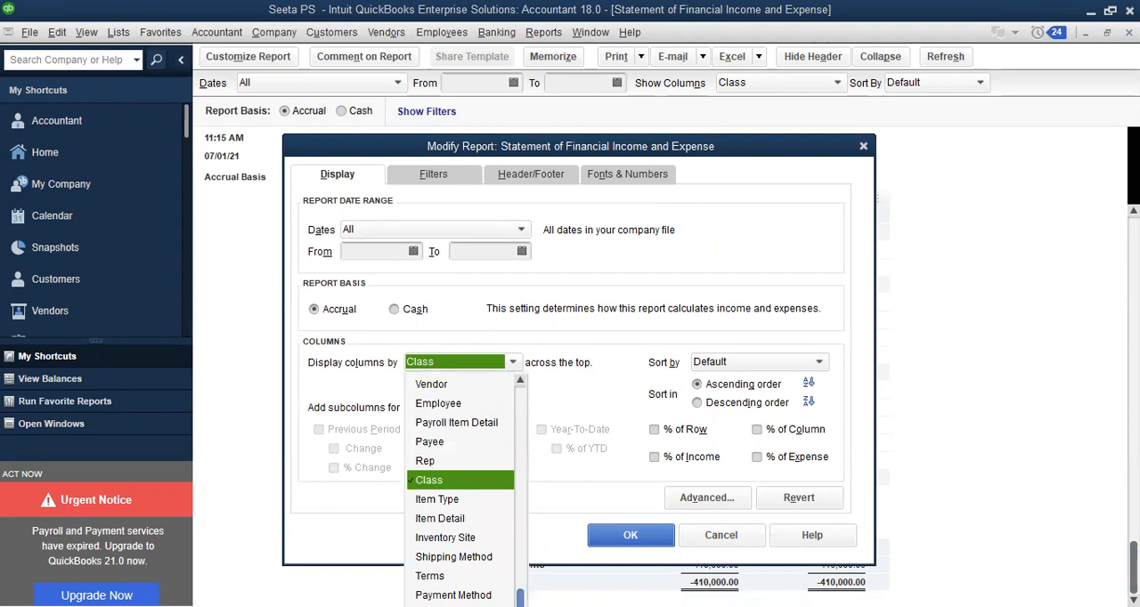
{"action": "left_click_drag", "start_coordinate": [520, 595], "coordinate": [514, 401]}
{"action": "left_click", "coordinate": [458, 385]}
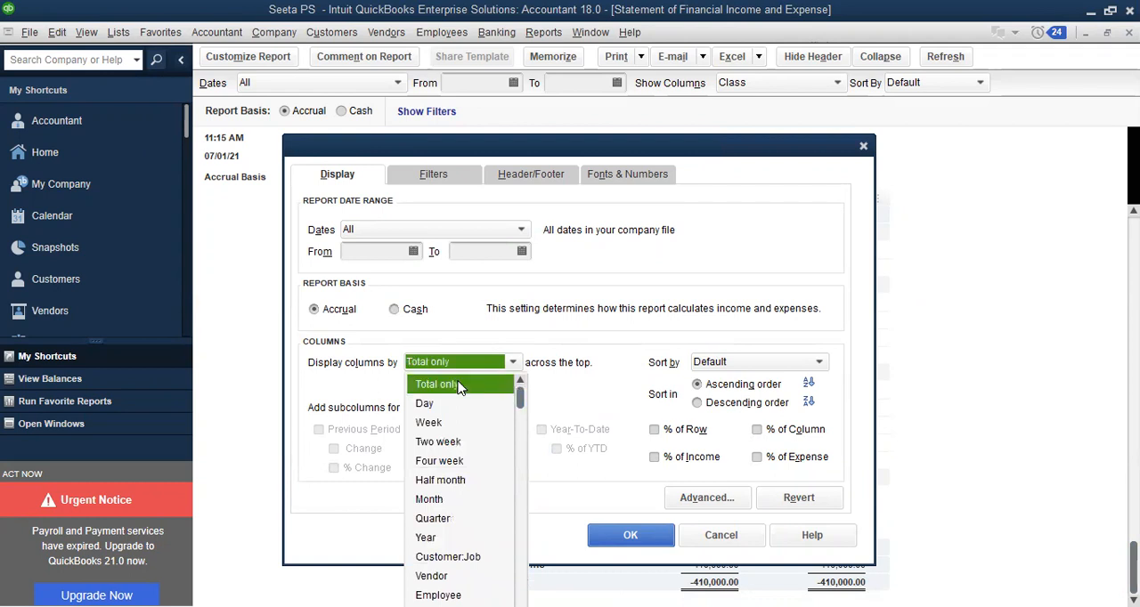
{"action": "left_click", "coordinate": [459, 385]}
{"action": "left_click", "coordinate": [611, 538]}
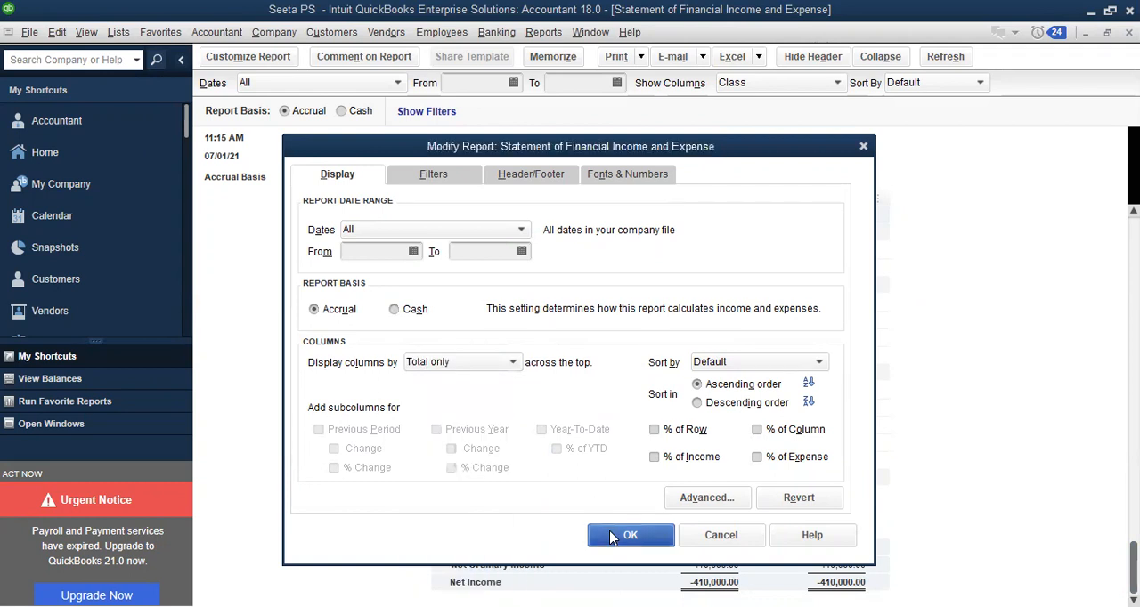
{"action": "left_click_drag", "start_coordinate": [843, 189], "coordinate": [934, 204]}
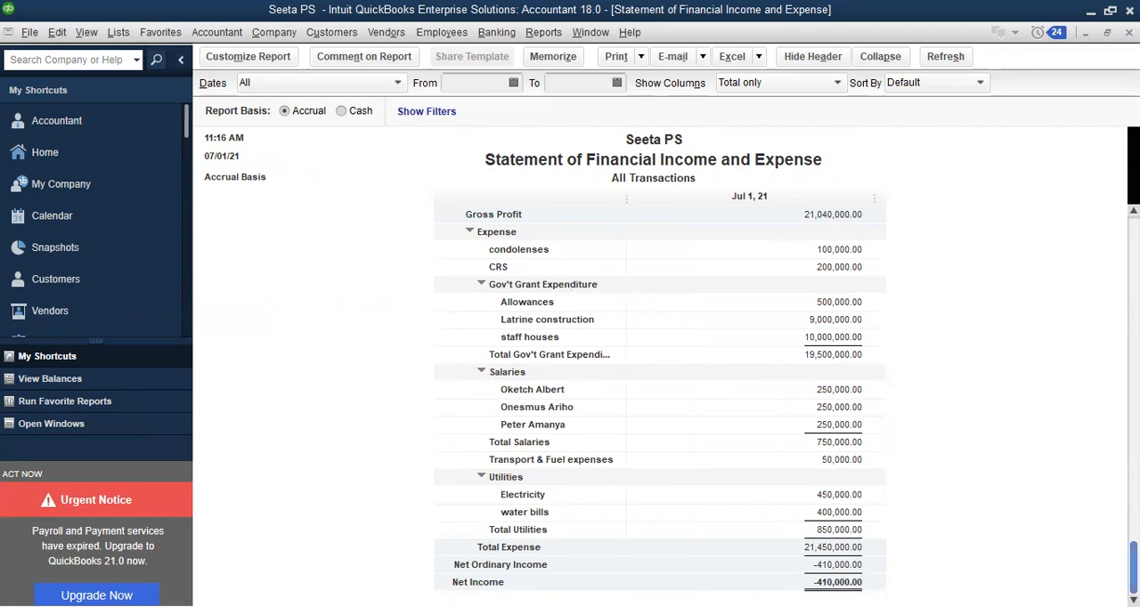
Examine the two opening balance invoices behind Uncategorized Income and close the invoice and detail report
{"action": "scroll", "coordinate": [652, 401], "scroll_direction": "up", "scroll_amount": 4}
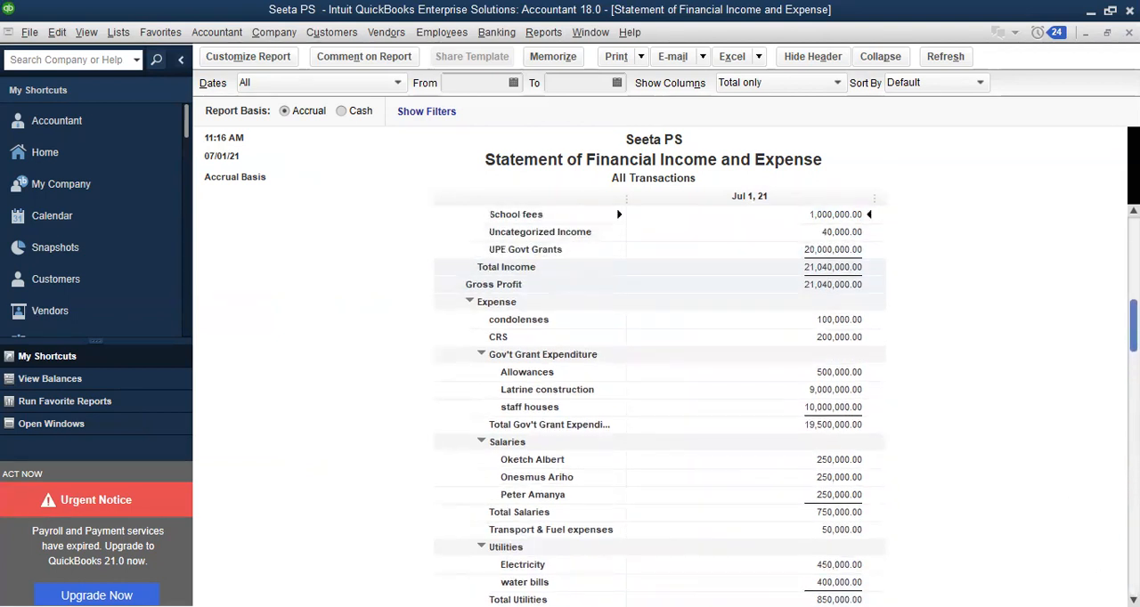
{"action": "scroll", "coordinate": [1132, 312], "scroll_direction": "up", "scroll_amount": 1}
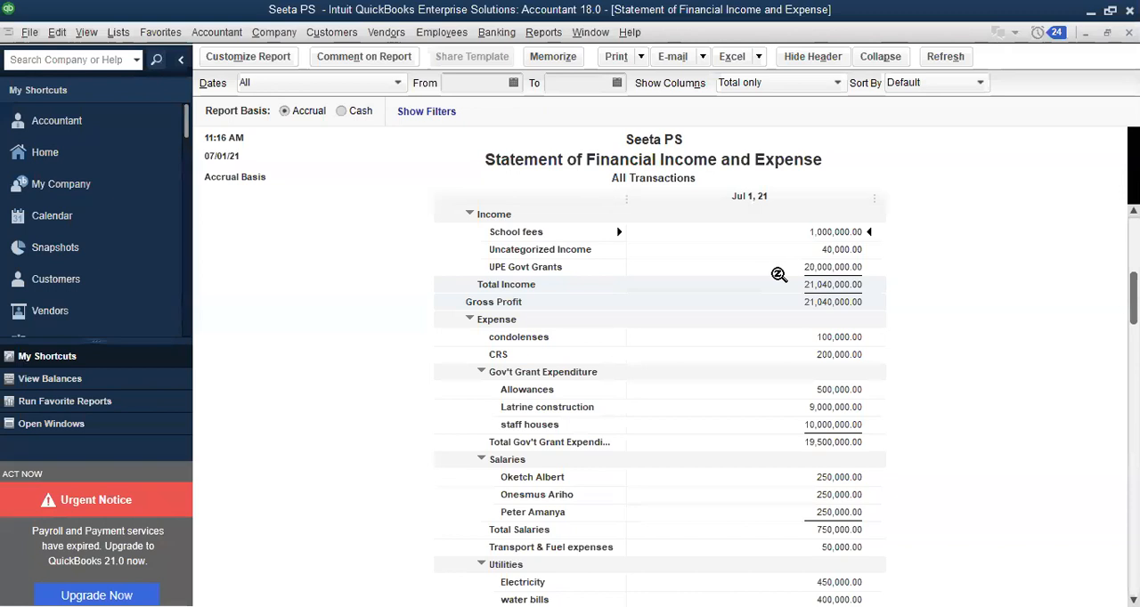
{"action": "left_click", "coordinate": [837, 250]}
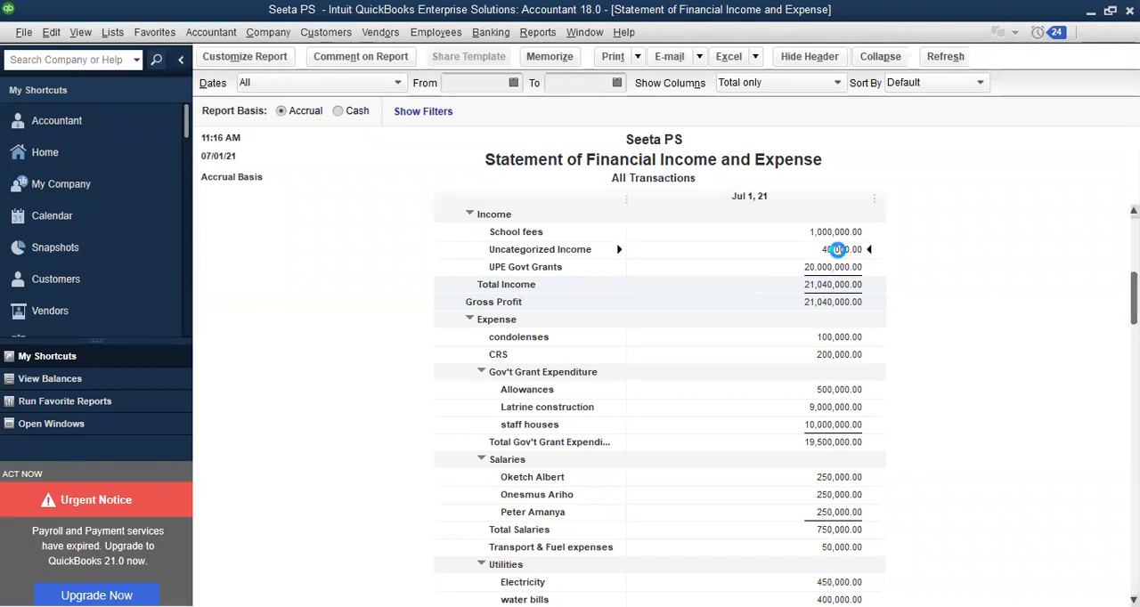
{"action": "double_click", "coordinate": [837, 249]}
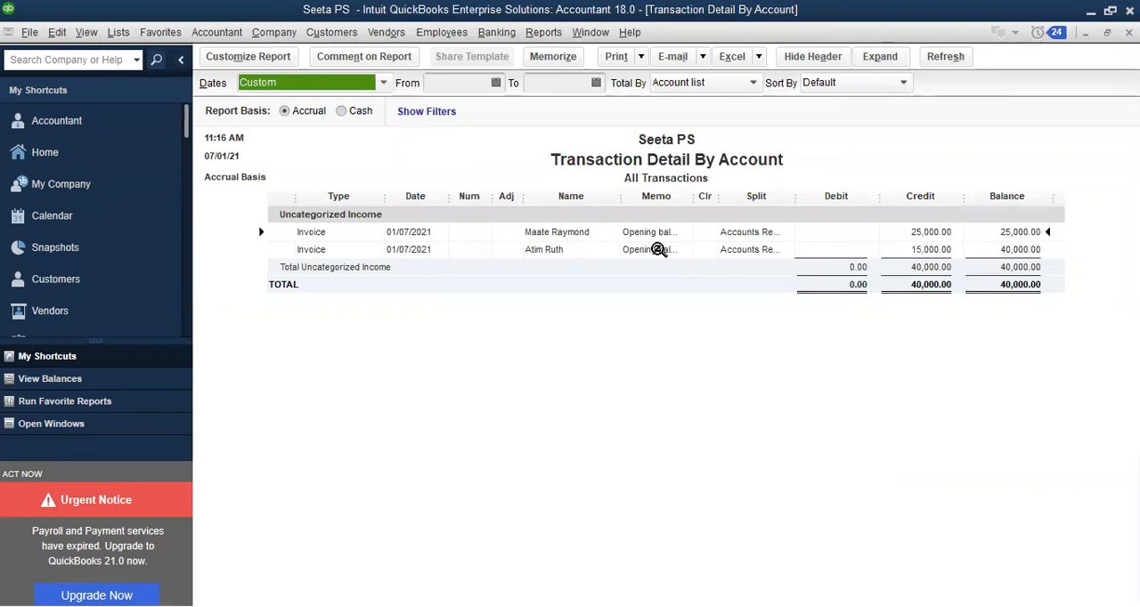
{"action": "double_click", "coordinate": [751, 250]}
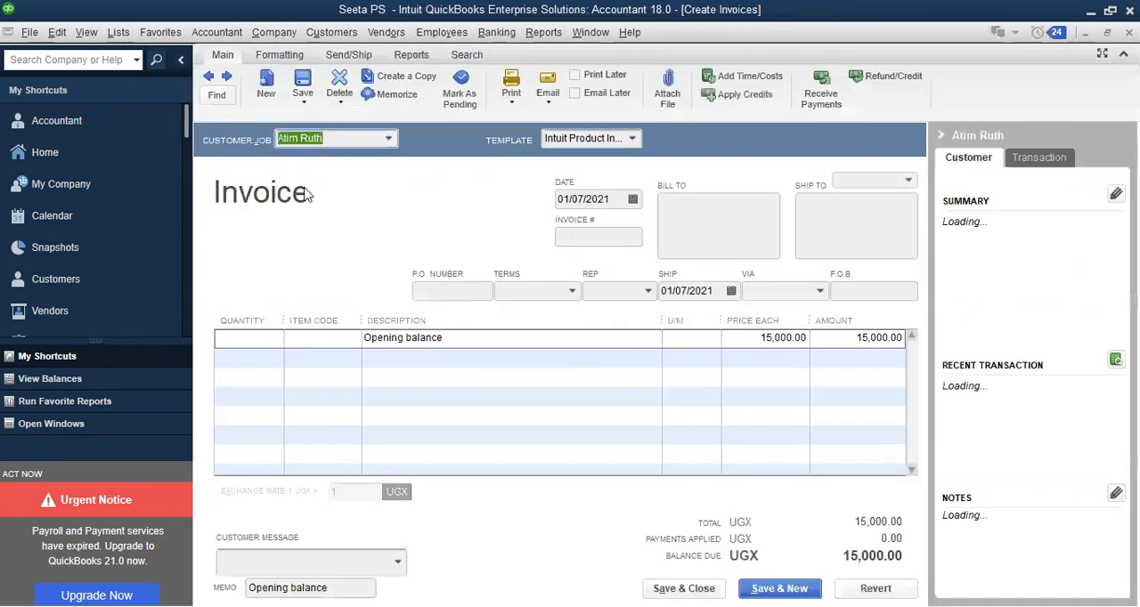
{"action": "left_click", "coordinate": [210, 79]}
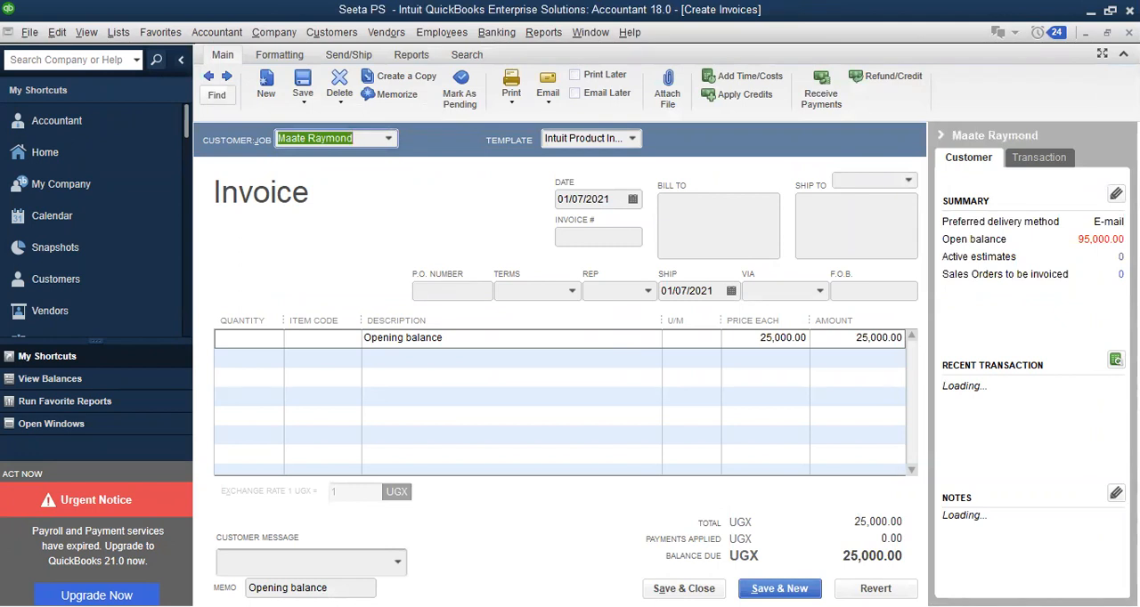
{"action": "left_click", "coordinate": [1129, 33]}
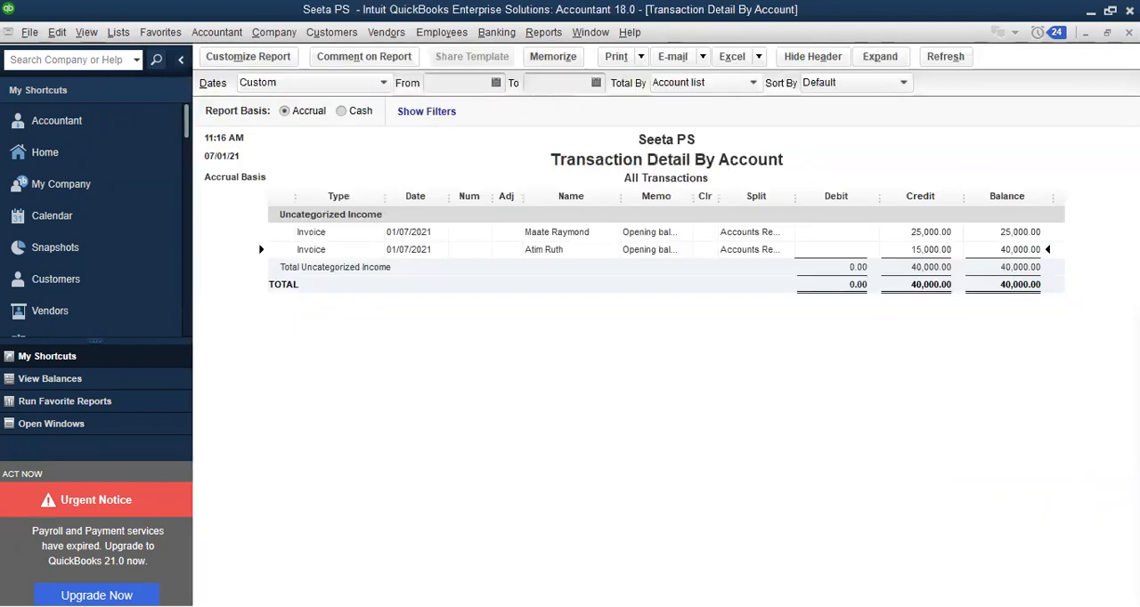
{"action": "left_click", "coordinate": [1129, 33]}
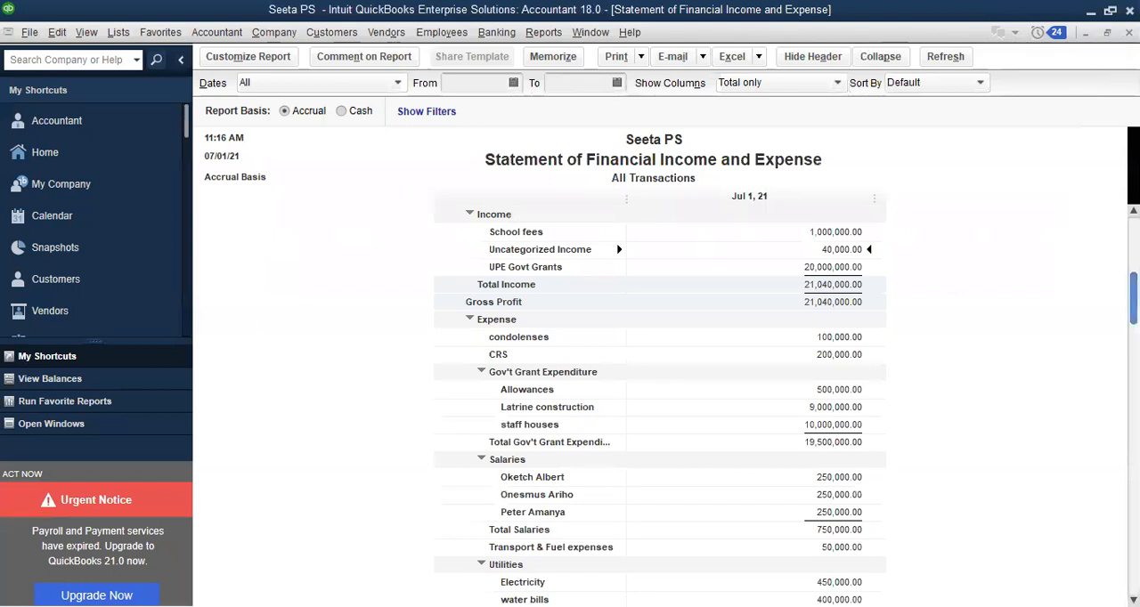
Examine the statement's income, expense and Net Income lines, and close the report without memorizing it
{"action": "scroll", "coordinate": [659, 401], "scroll_direction": "down", "scroll_amount": 5}
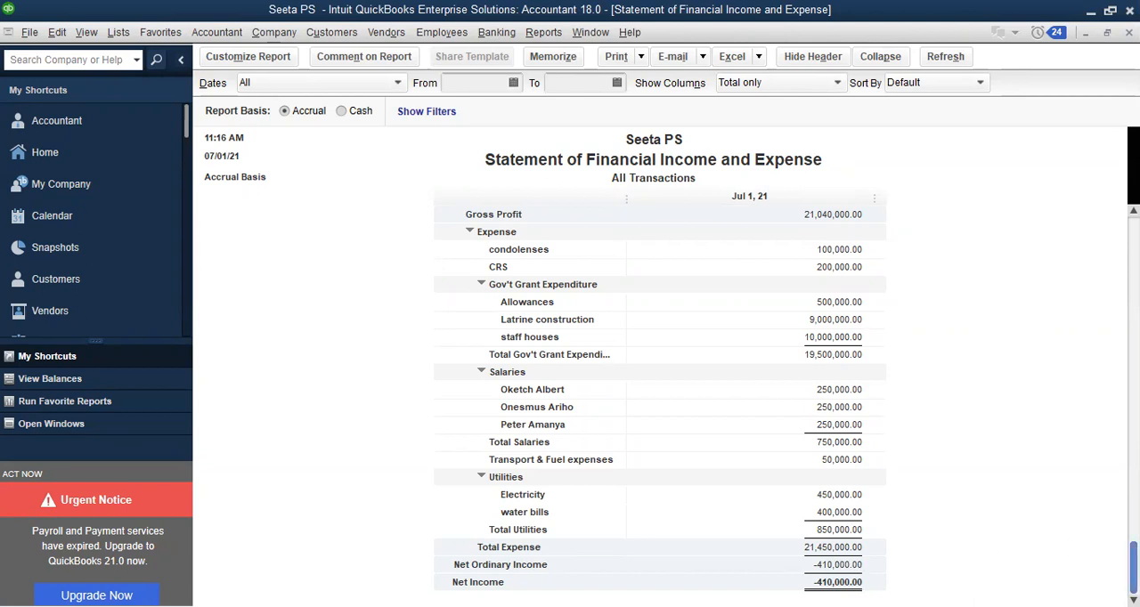
{"action": "scroll", "coordinate": [1133, 552], "scroll_direction": "up", "scroll_amount": 2}
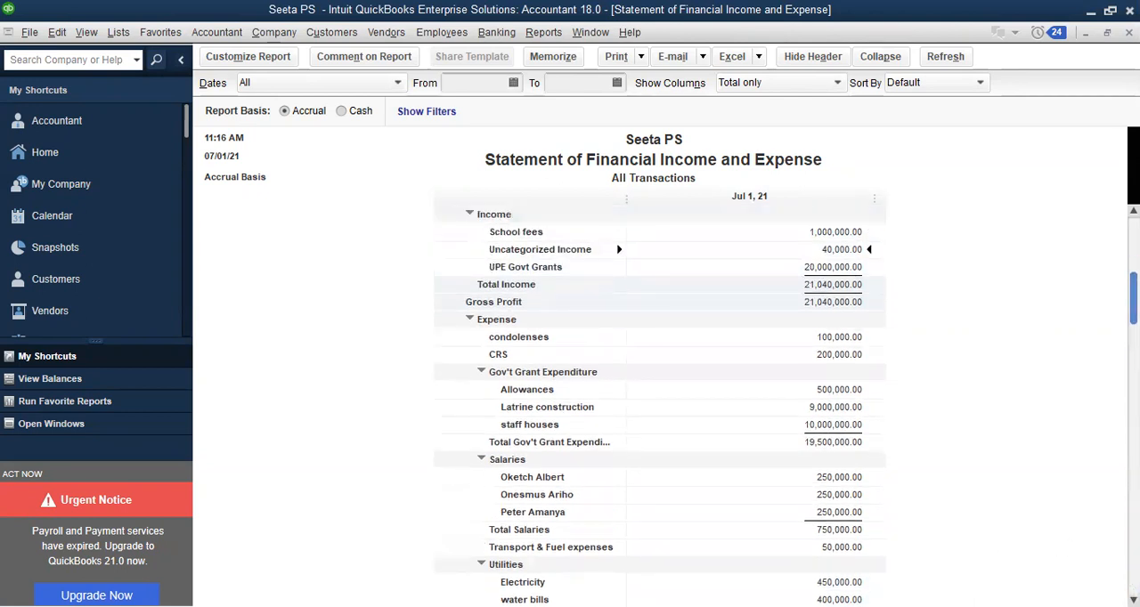
{"action": "scroll", "coordinate": [659, 405], "scroll_direction": "up", "scroll_amount": 1}
{"action": "scroll", "coordinate": [659, 406], "scroll_direction": "down", "scroll_amount": 1}
{"action": "scroll", "coordinate": [659, 405], "scroll_direction": "up", "scroll_amount": 1}
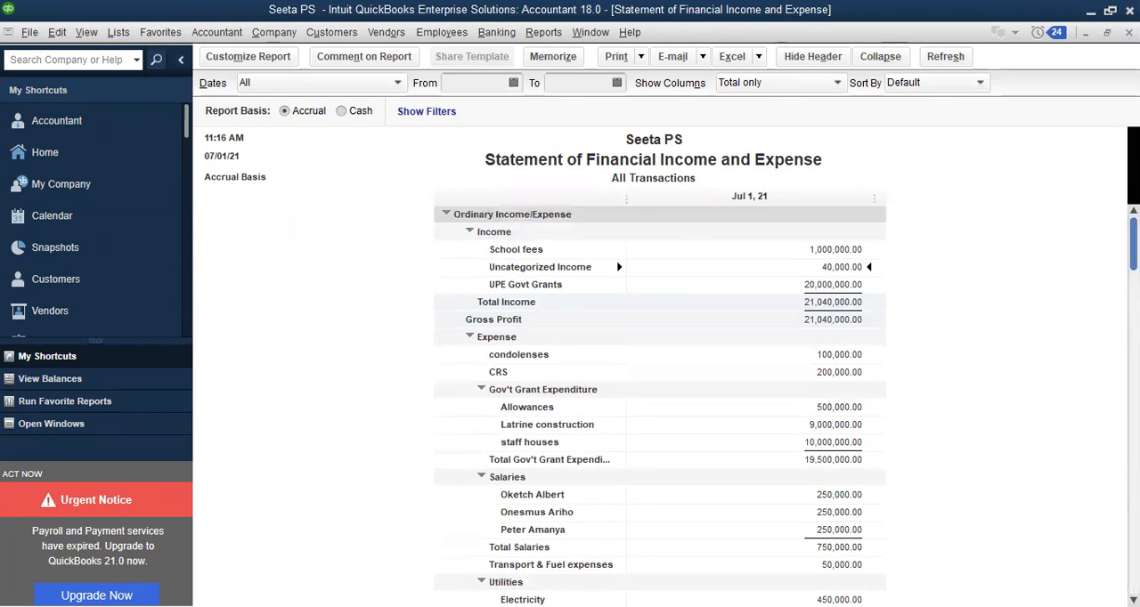
{"action": "scroll", "coordinate": [659, 405], "scroll_direction": "down", "scroll_amount": 2}
{"action": "scroll", "coordinate": [659, 405], "scroll_direction": "down", "scroll_amount": 1}
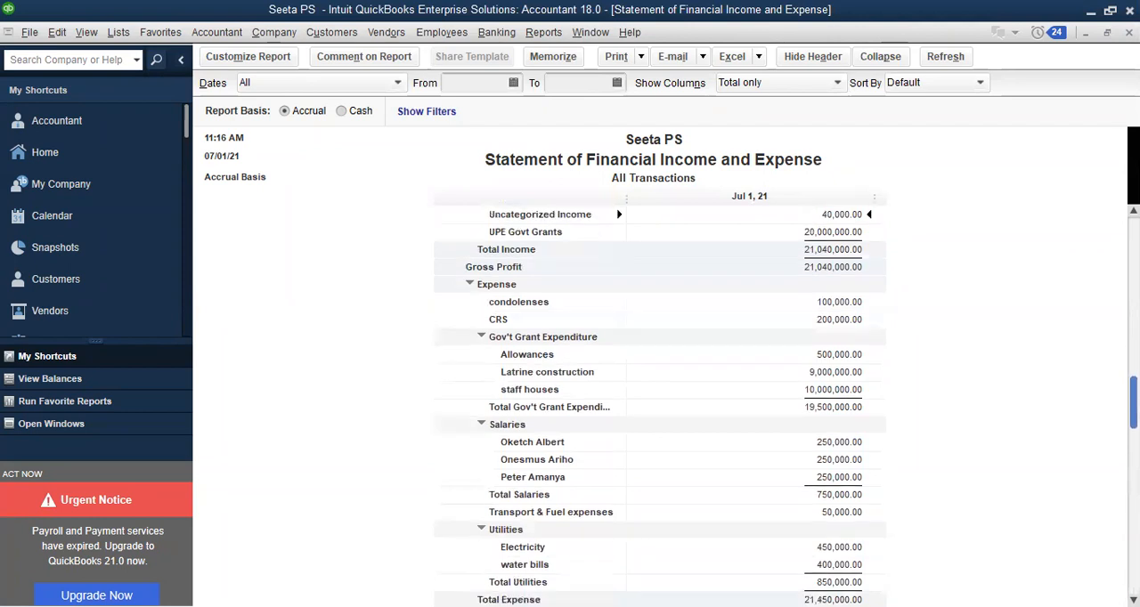
{"action": "scroll", "coordinate": [659, 405], "scroll_direction": "down", "scroll_amount": 1}
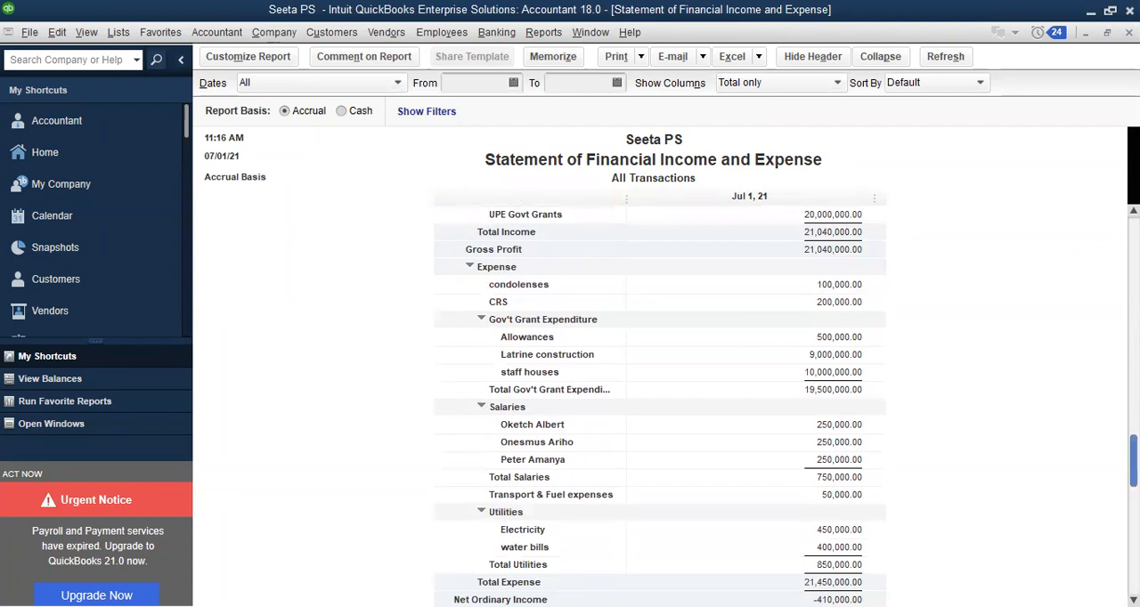
{"action": "scroll", "coordinate": [804, 563], "scroll_direction": "down", "scroll_amount": 1}
{"action": "scroll", "coordinate": [804, 564], "scroll_direction": "down", "scroll_amount": 1}
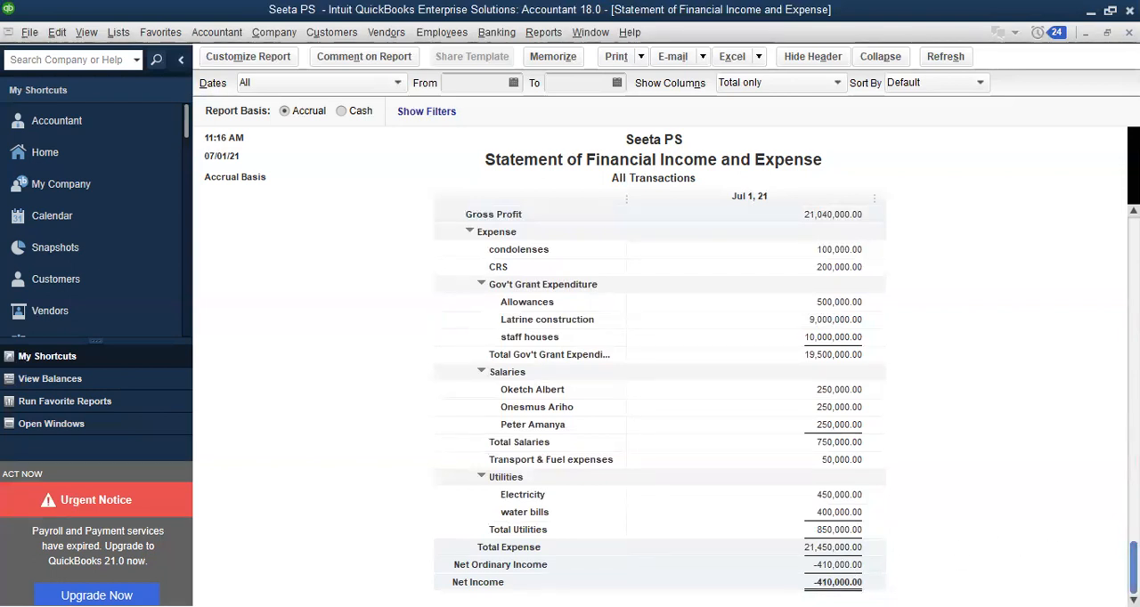
{"action": "scroll", "coordinate": [1068, 153], "scroll_direction": "up", "scroll_amount": 2}
{"action": "scroll", "coordinate": [1068, 153], "scroll_direction": "down", "scroll_amount": 2}
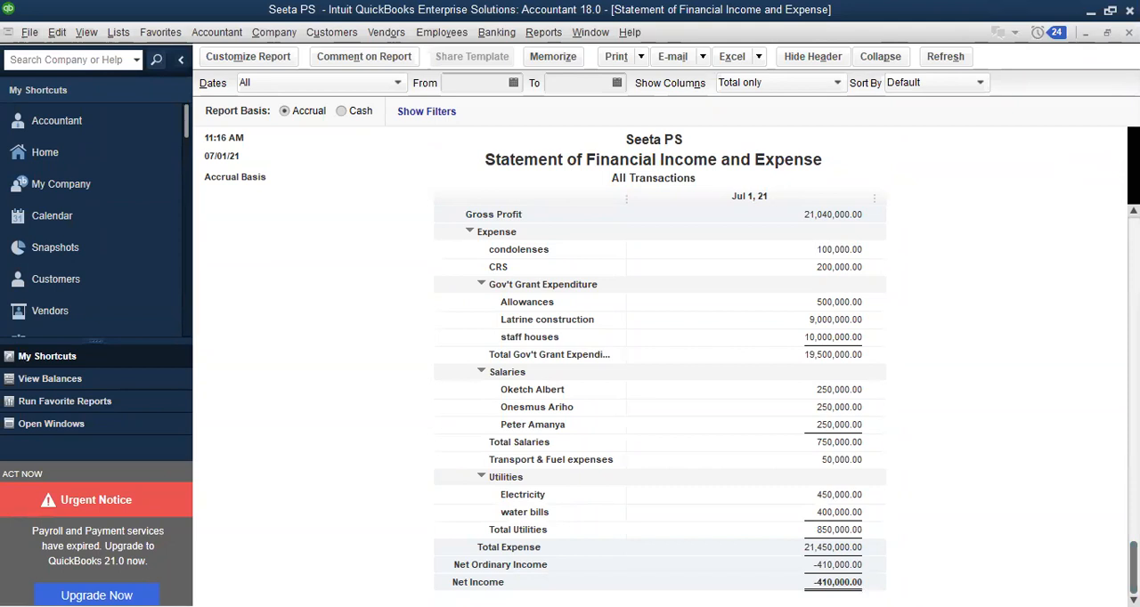
{"action": "left_click", "coordinate": [1129, 33]}
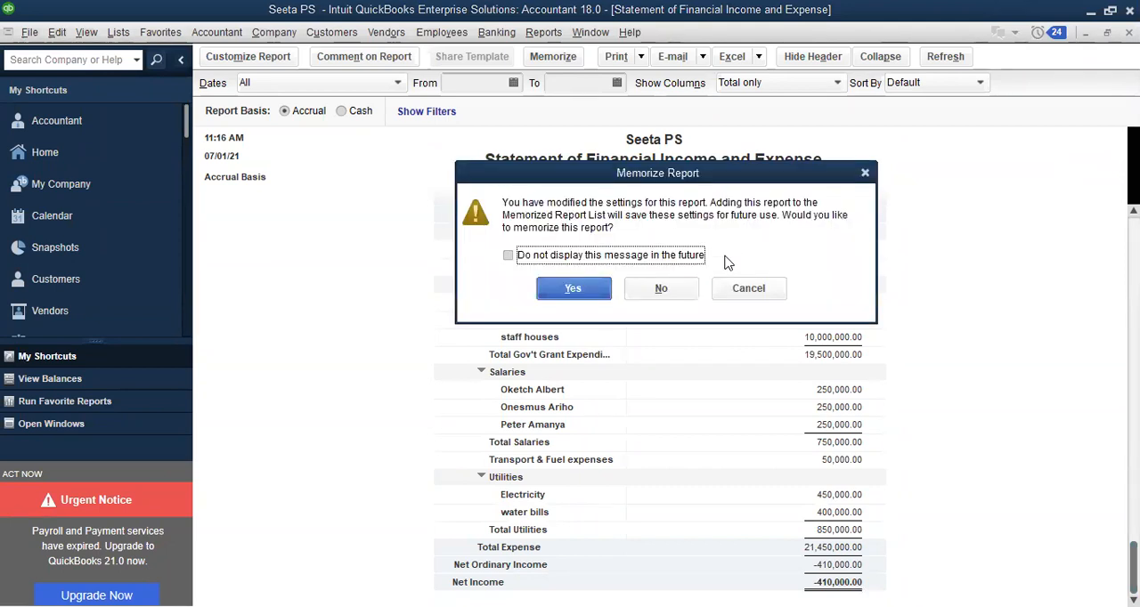
{"action": "left_click", "coordinate": [679, 286]}
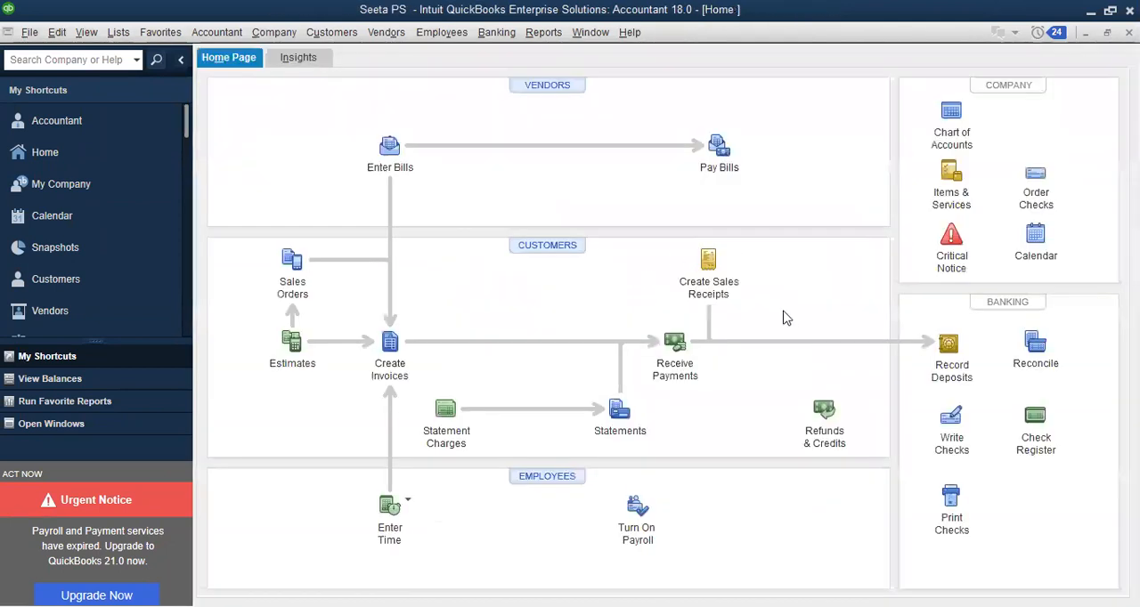
Open the Statement of Financial Position from the industry-specific nonprofit reports
{"action": "left_click", "coordinate": [545, 33]}
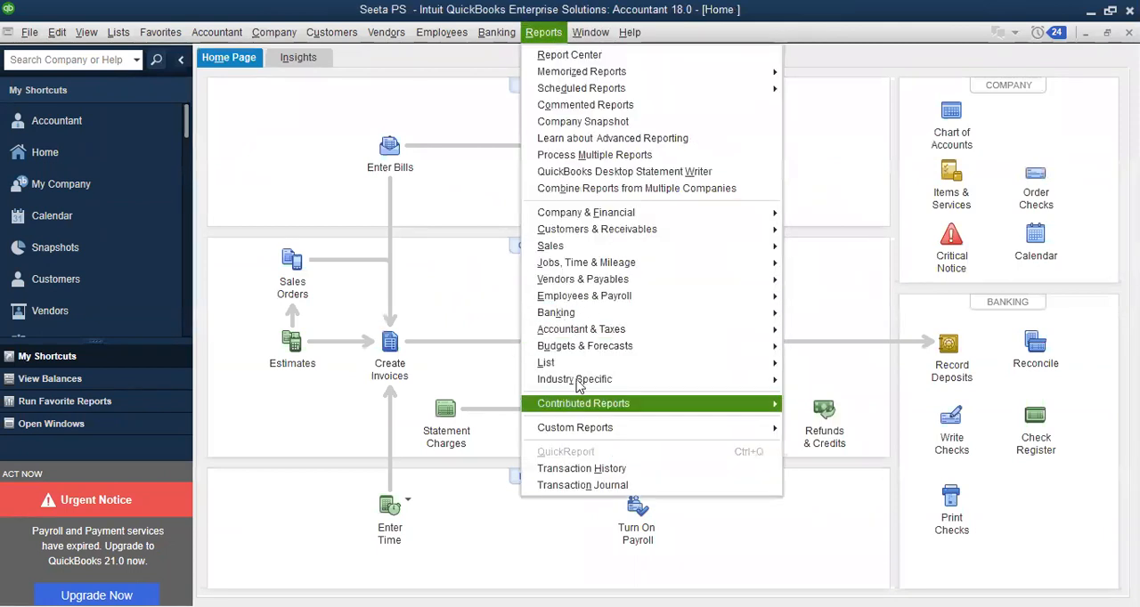
{"action": "mouse_move", "coordinate": [579, 383]}
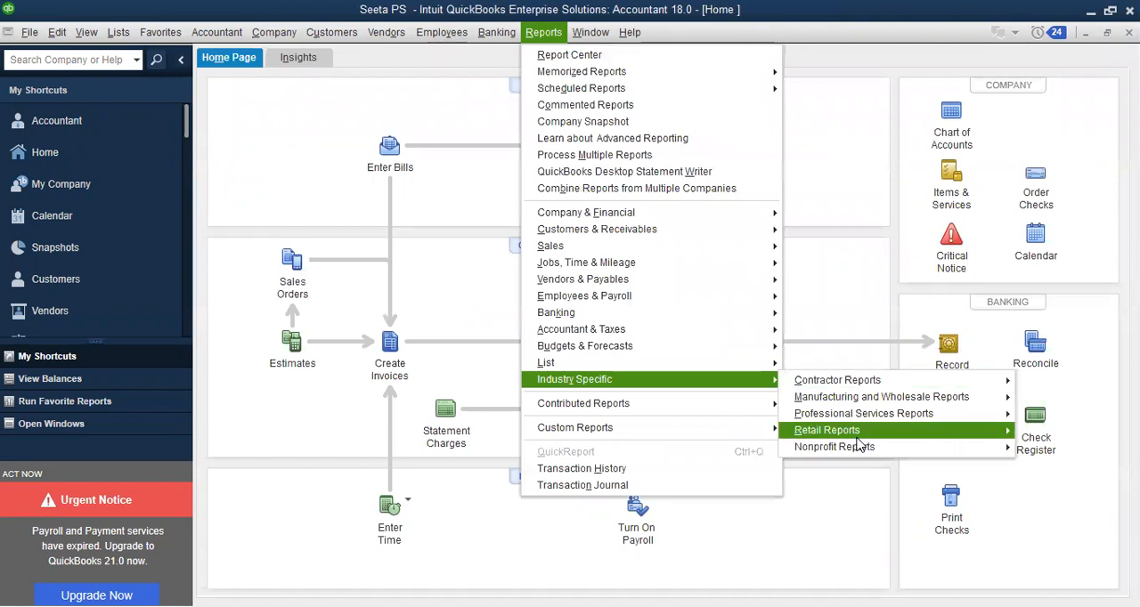
{"action": "mouse_move", "coordinate": [837, 447]}
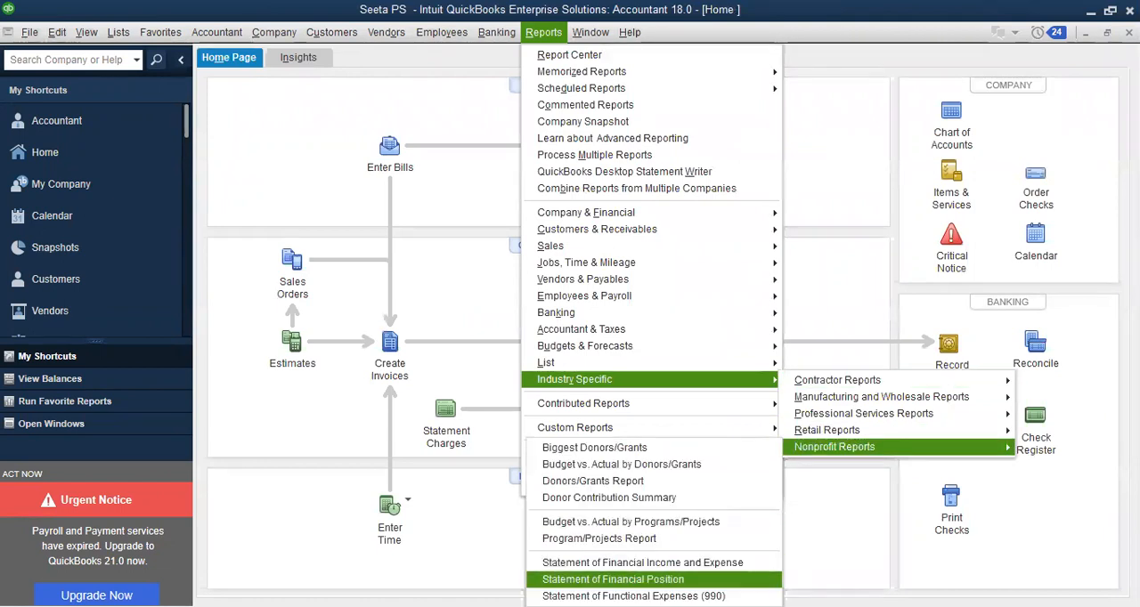
{"action": "left_click", "coordinate": [700, 578]}
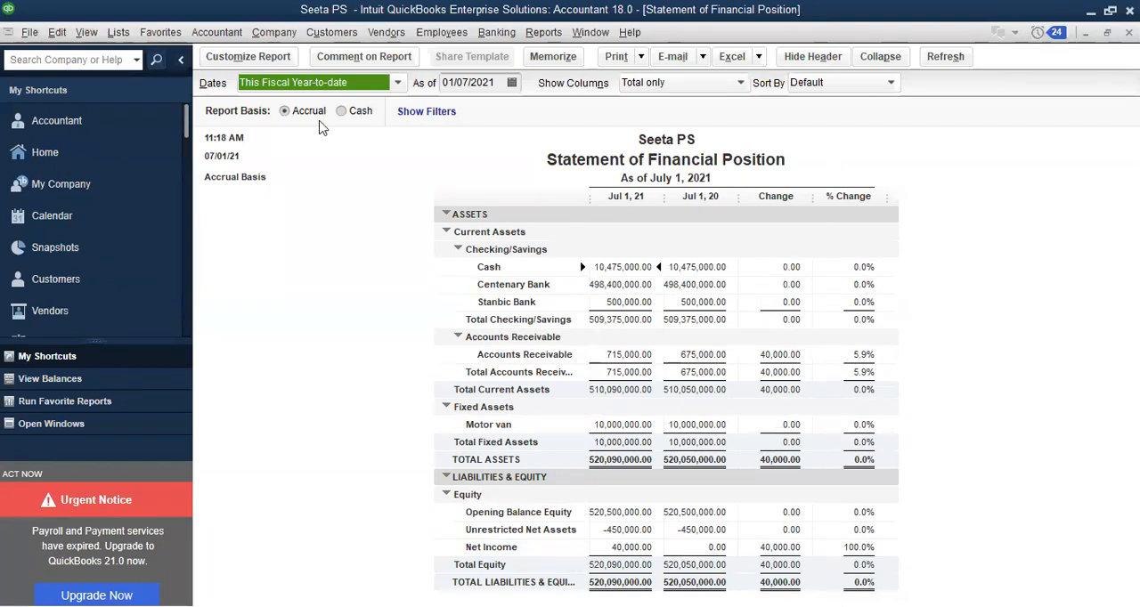
Examine the display, filter and header/footer options available for customizing the Statement of Financial Position
{"action": "left_click", "coordinate": [231, 57]}
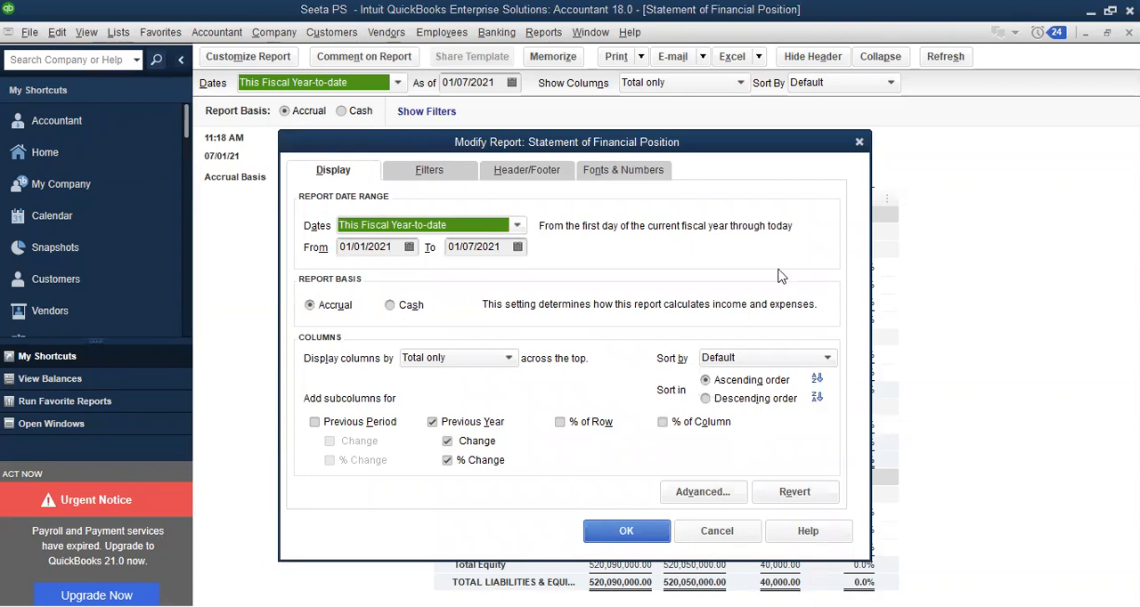
{"action": "left_click", "coordinate": [860, 143]}
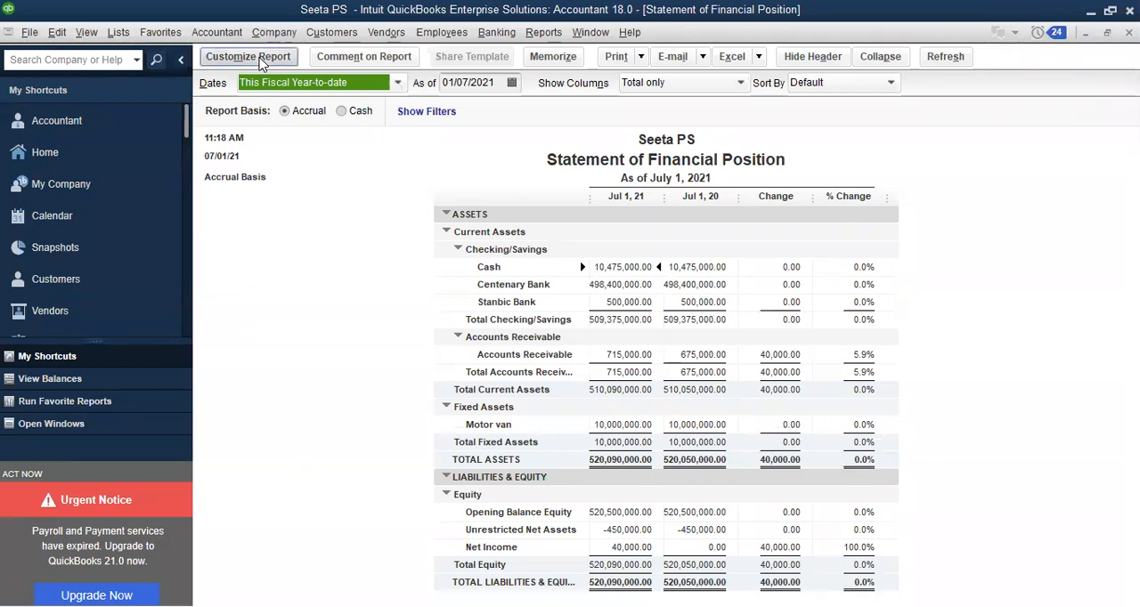
{"action": "left_click", "coordinate": [248, 57]}
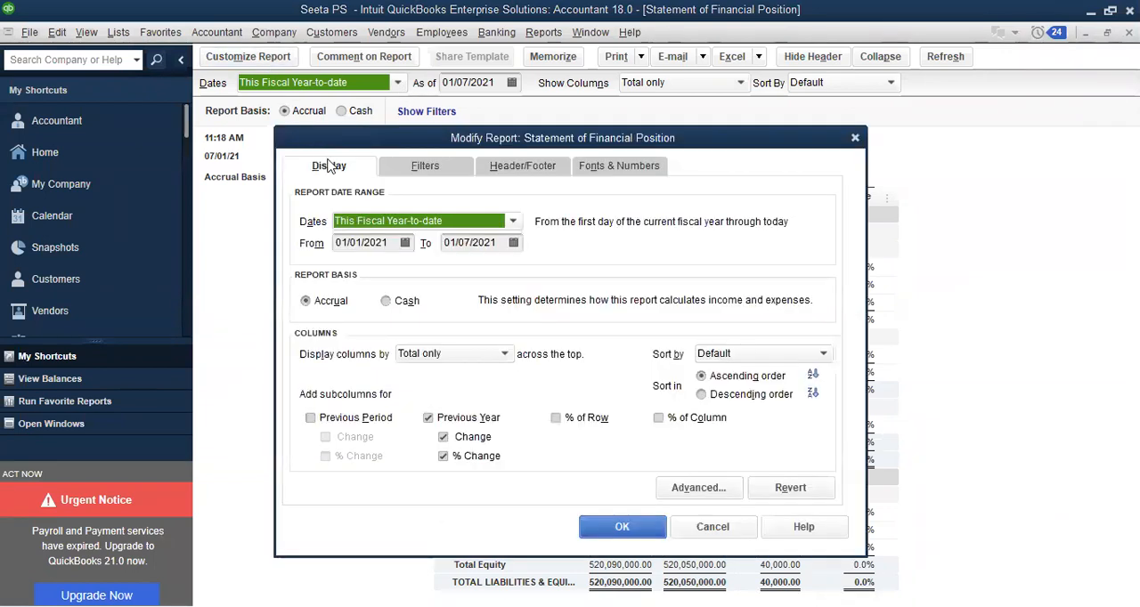
{"action": "left_click", "coordinate": [432, 169]}
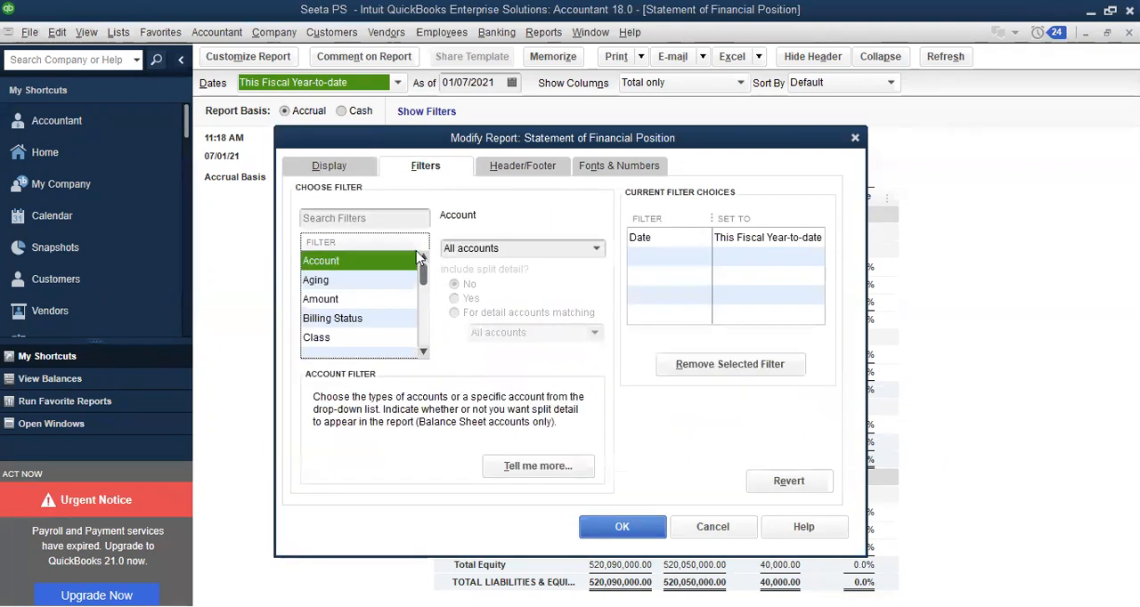
{"action": "mouse_move", "coordinate": [425, 278]}
{"action": "left_mouse_down"}
{"action": "mouse_move", "coordinate": [424, 351]}
{"action": "mouse_move", "coordinate": [424, 267]}
{"action": "left_mouse_up"}
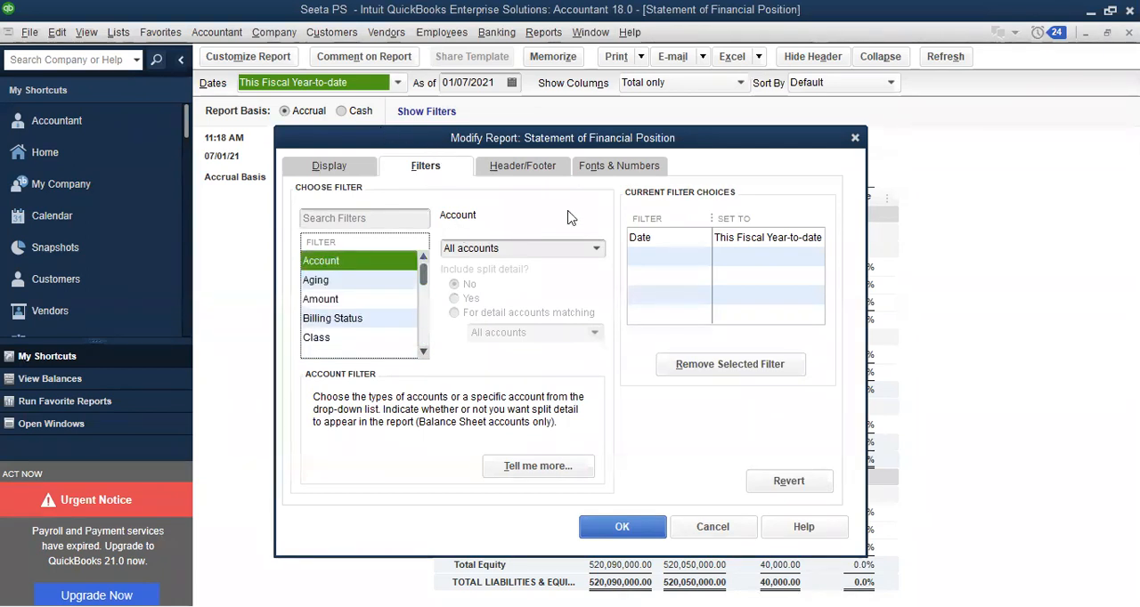
{"action": "left_click", "coordinate": [528, 176]}
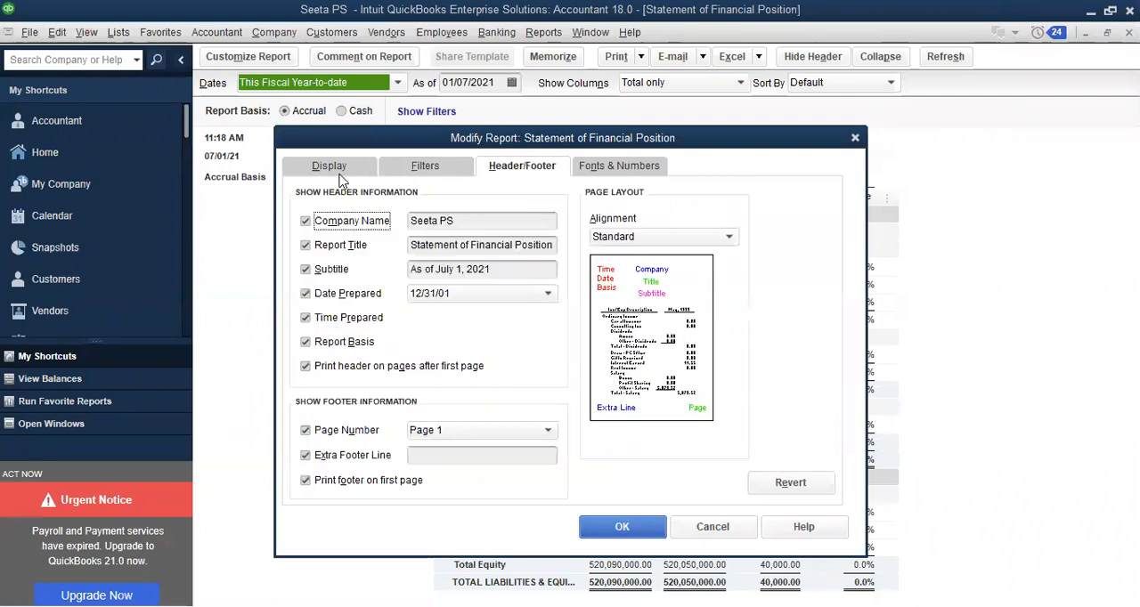
{"action": "left_click", "coordinate": [339, 176]}
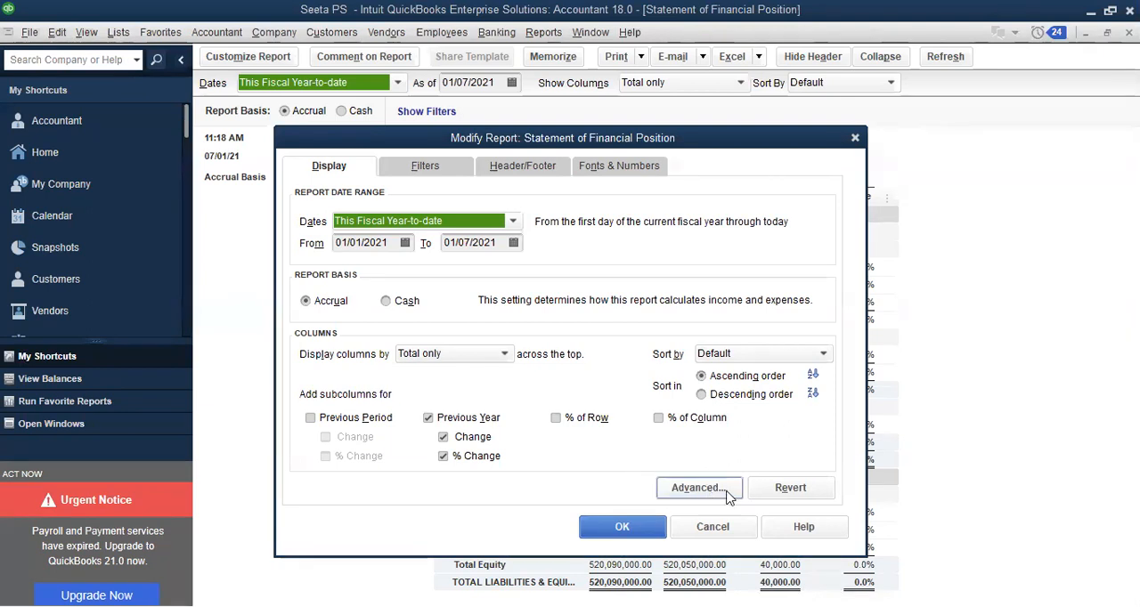
{"action": "left_click", "coordinate": [699, 488]}
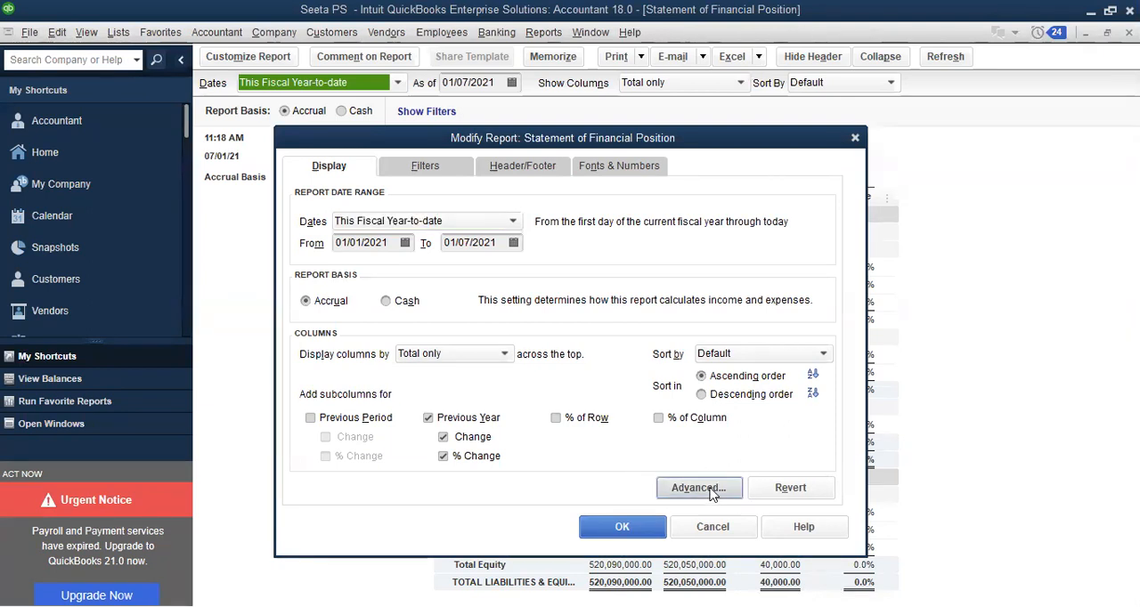
{"action": "left_click", "coordinate": [523, 272]}
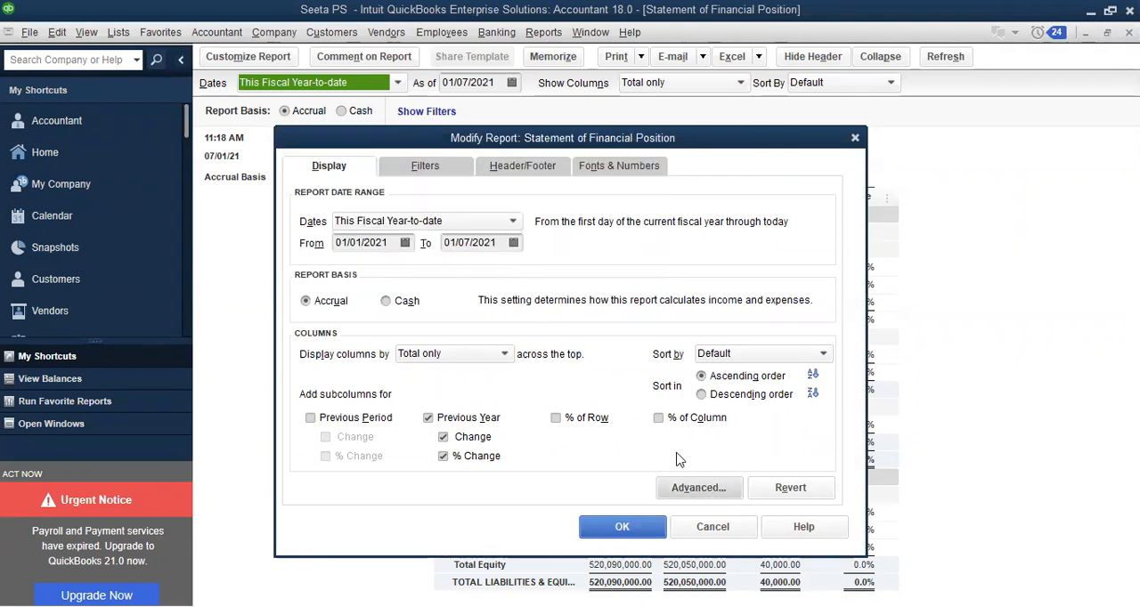
Examine the account filter choices and header/footer settings, and cancel the report customization without changes
{"action": "left_click", "coordinate": [428, 169]}
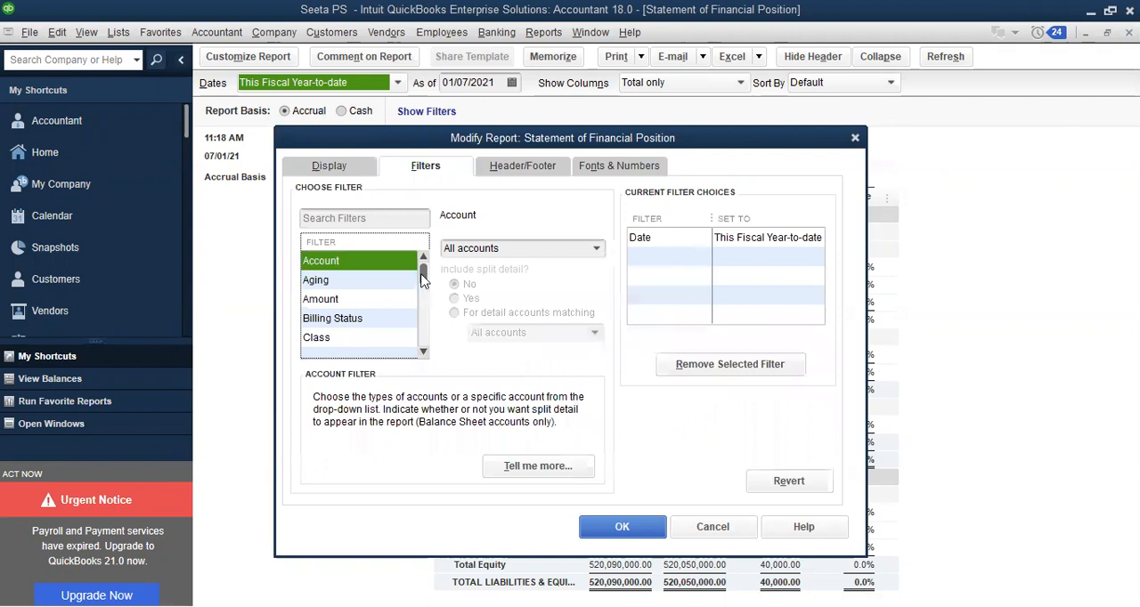
{"action": "mouse_move", "coordinate": [422, 277]}
{"action": "left_mouse_down"}
{"action": "mouse_move", "coordinate": [427, 347]}
{"action": "mouse_move", "coordinate": [434, 265]}
{"action": "left_mouse_up"}
{"action": "left_click", "coordinate": [596, 250]}
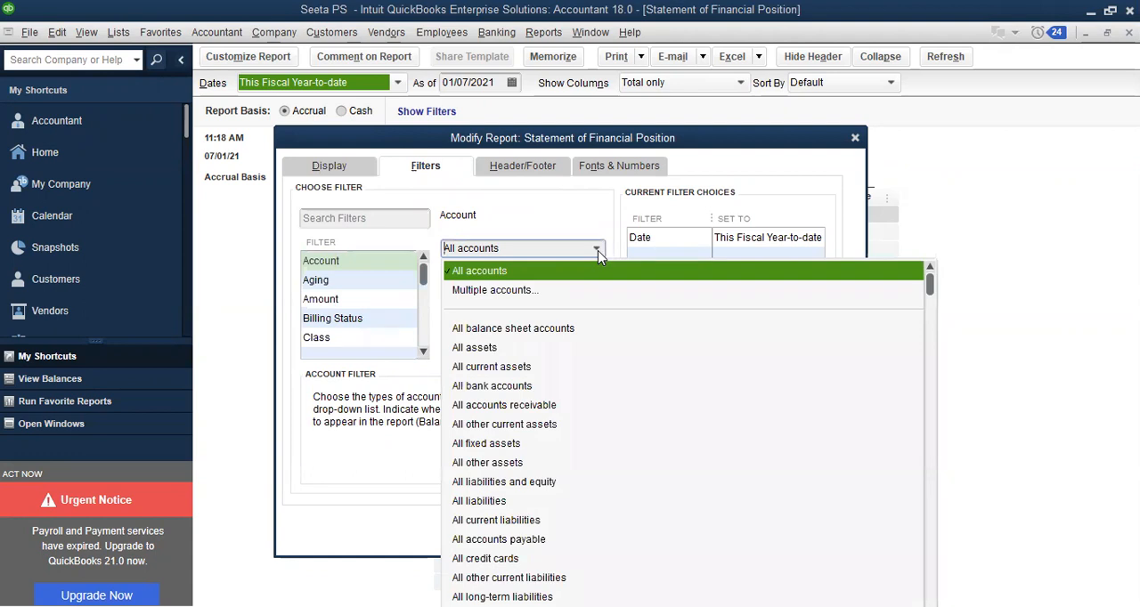
{"action": "left_click", "coordinate": [523, 201]}
{"action": "left_click", "coordinate": [518, 169]}
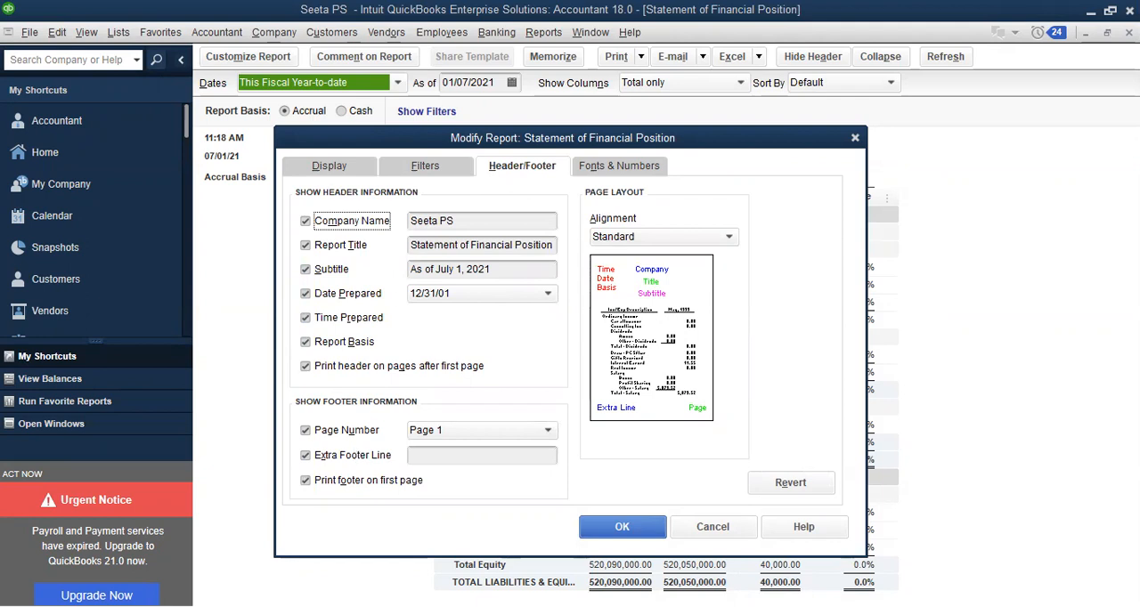
{"action": "left_click", "coordinate": [715, 527]}
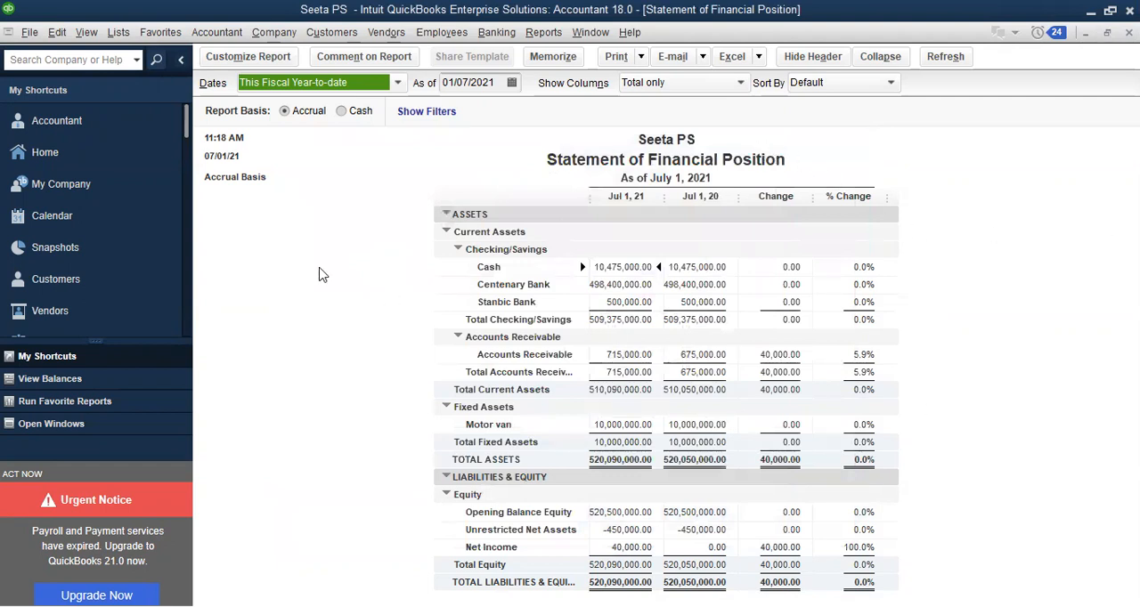
Examine the assets, liabilities and equity lines of the Statement of Financial Position, and close the report
{"action": "left_click", "coordinate": [323, 274]}
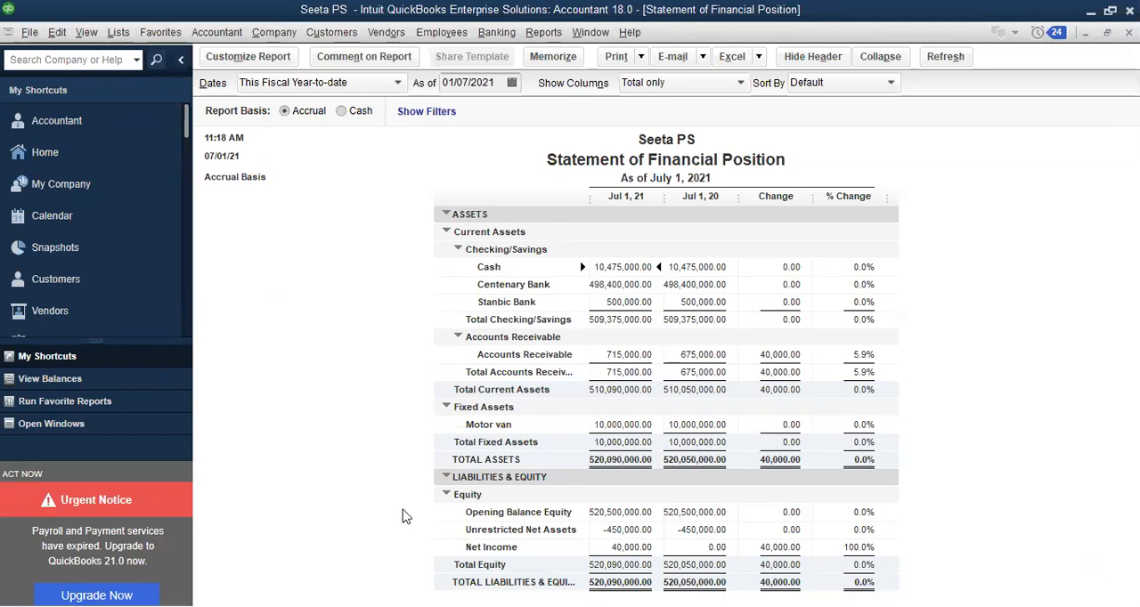
{"action": "key", "text": "Down"}
{"action": "key", "text": "Down"}
{"action": "key", "text": "Down"}
{"action": "key", "text": "Down"}
{"action": "key", "text": "Escape"}
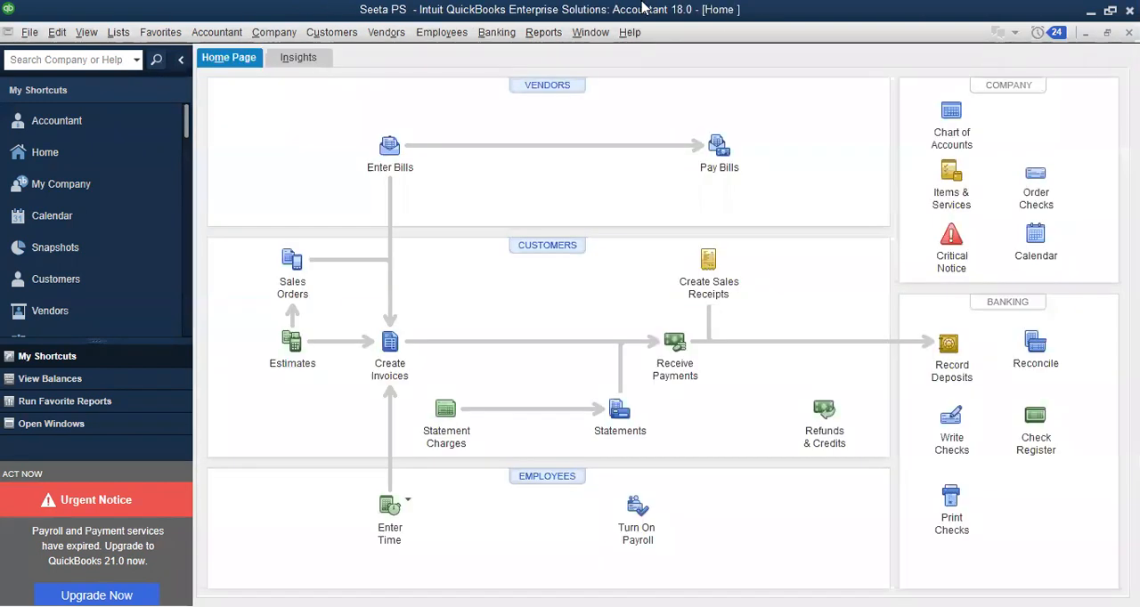
Open the Profit & Loss Standard report and set its date range to All
{"action": "left_click", "coordinate": [540, 36]}
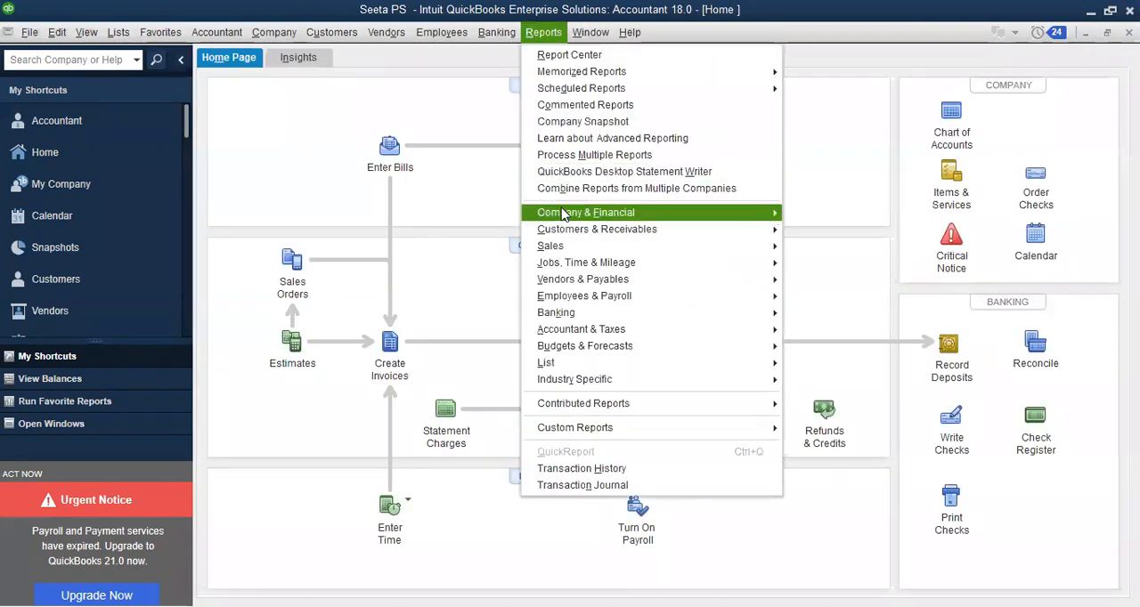
{"action": "left_click", "coordinate": [836, 207]}
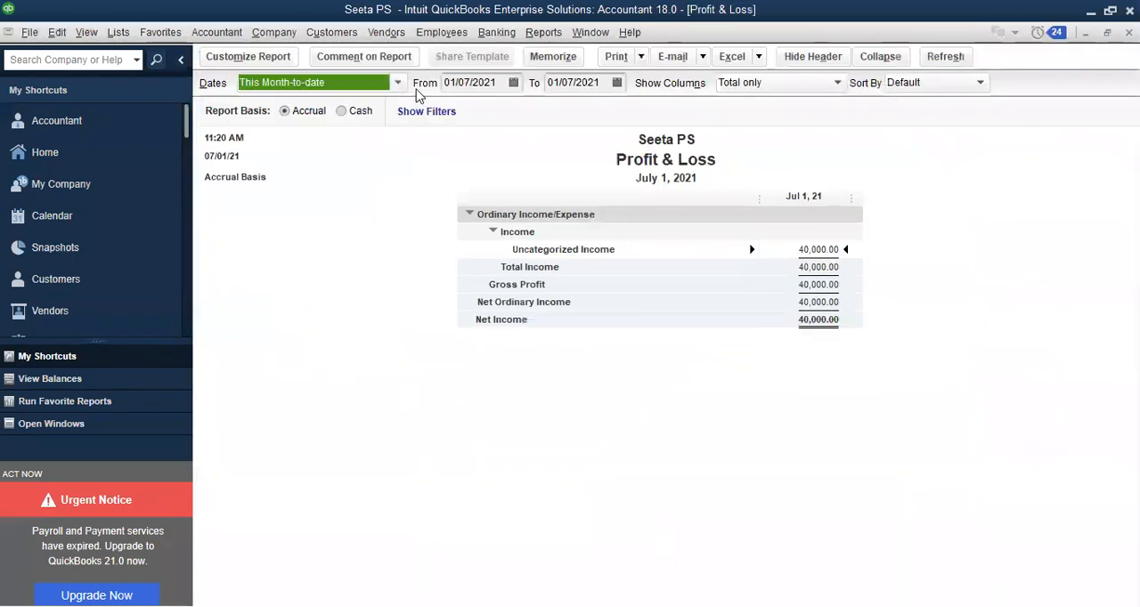
{"action": "left_click", "coordinate": [398, 85]}
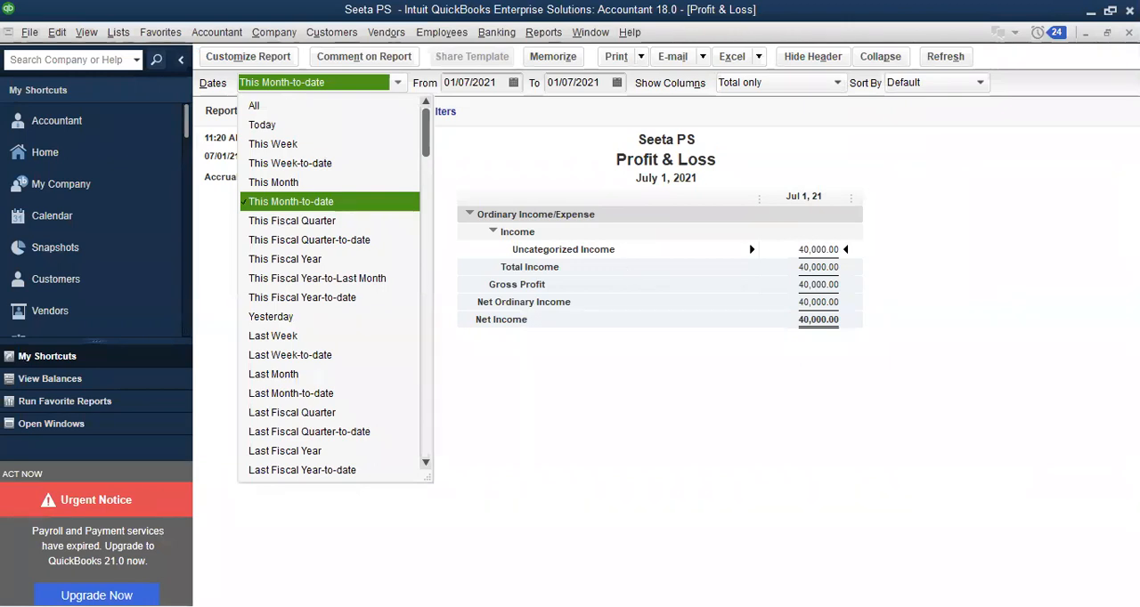
{"action": "left_click", "coordinate": [291, 108]}
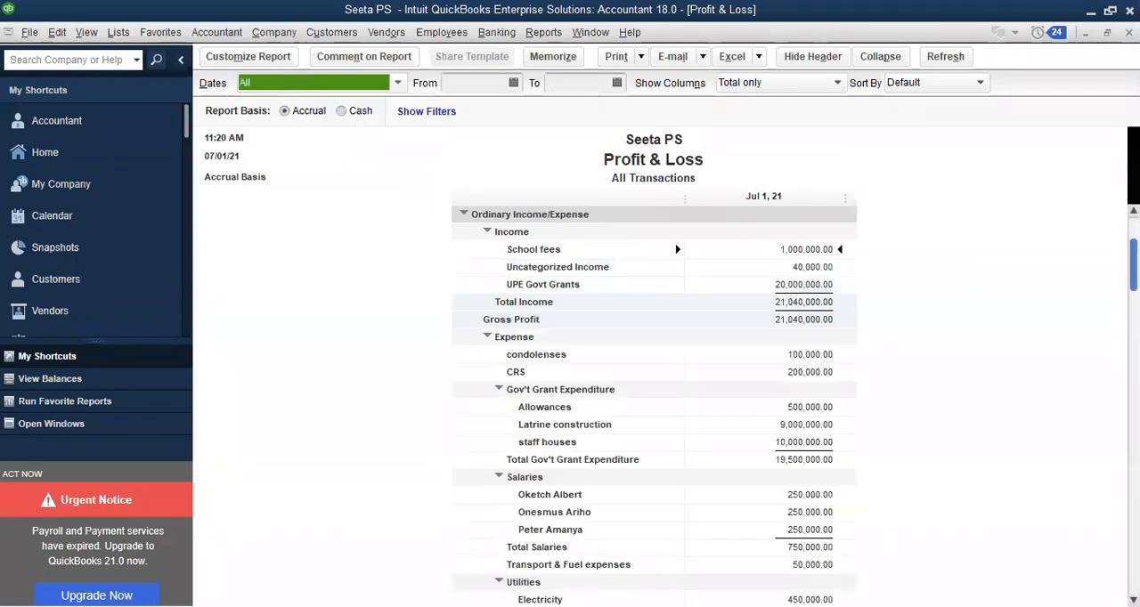
Review the Profit & Loss report's income and expense lines, and close it without memorizing its settings
{"action": "scroll", "coordinate": [654, 401], "scroll_direction": "down", "scroll_amount": 3}
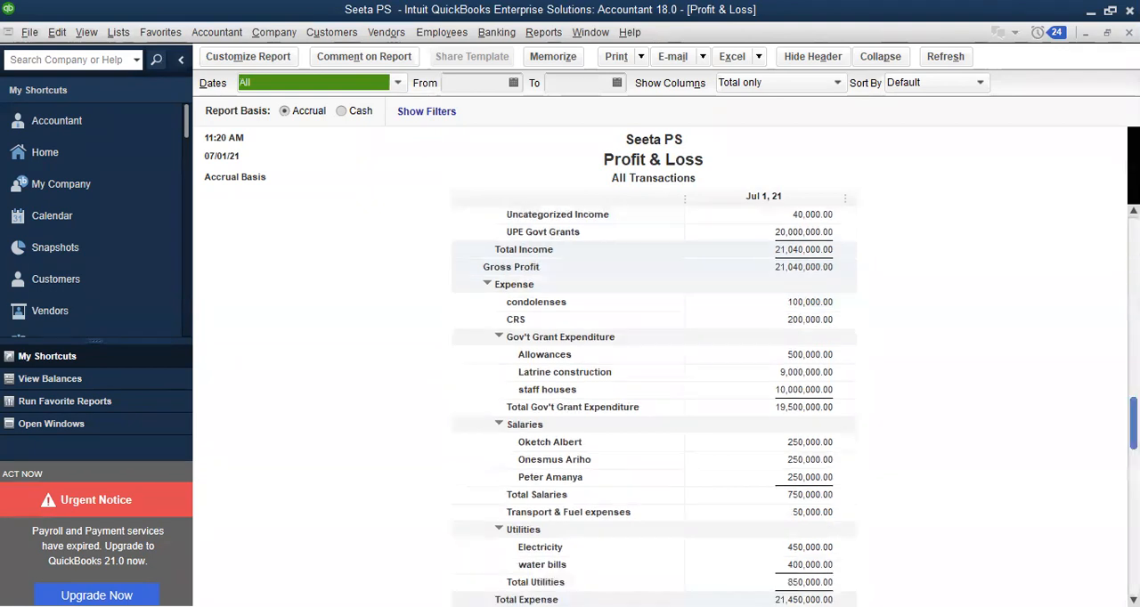
{"action": "scroll", "coordinate": [653, 400], "scroll_direction": "up", "scroll_amount": 3}
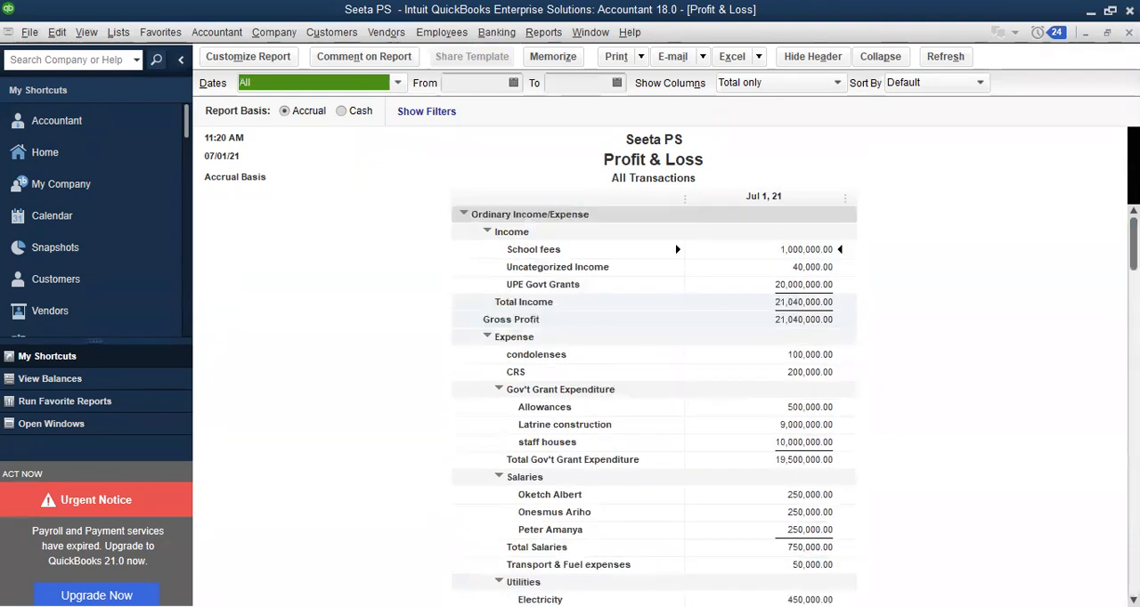
{"action": "left_click", "coordinate": [552, 56]}
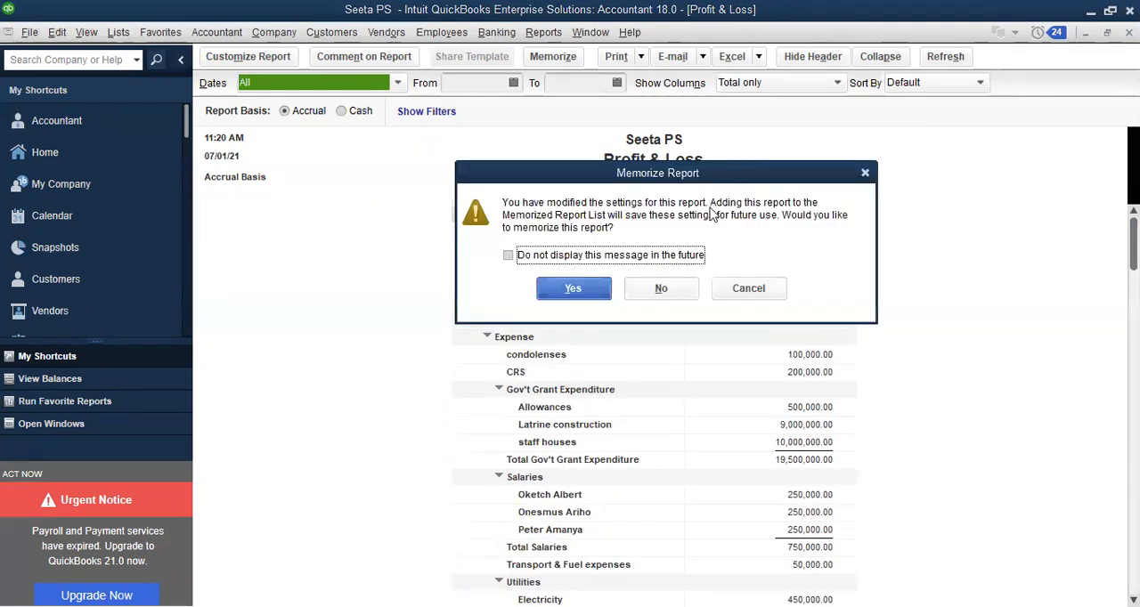
{"action": "key", "text": "n"}
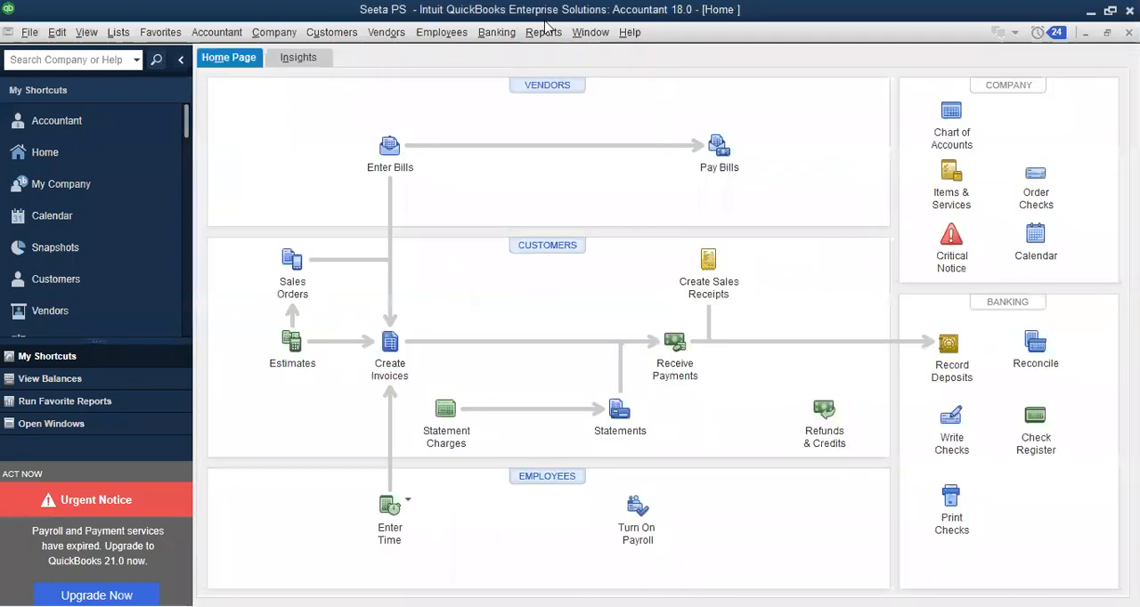
Open the Balance Sheet Standard report from the company and financial reports
{"action": "left_click", "coordinate": [544, 34]}
{"action": "mouse_move", "coordinate": [593, 222]}
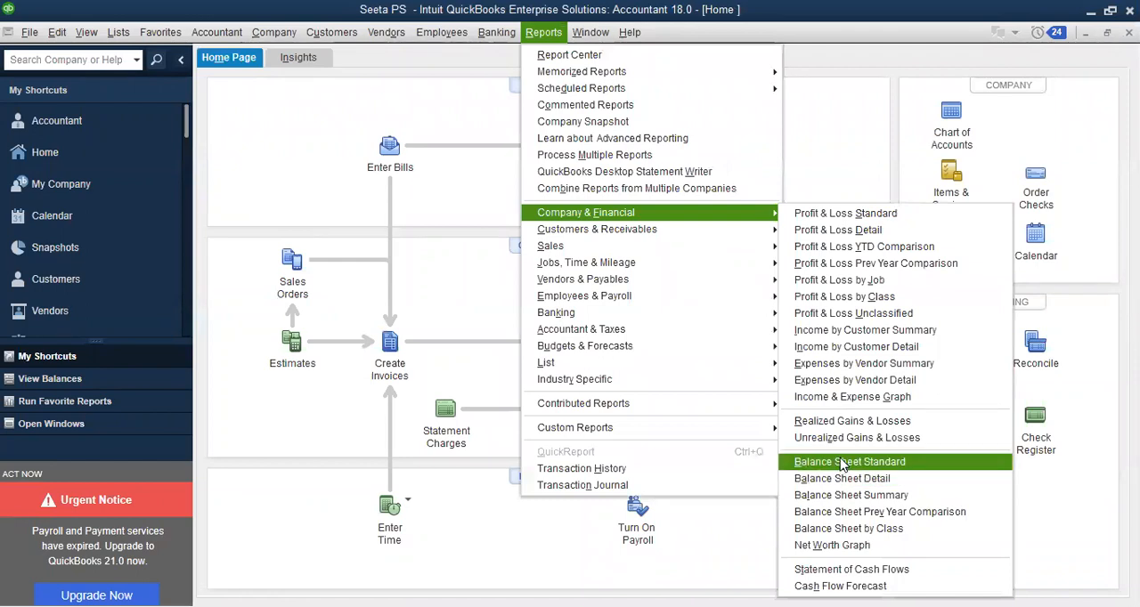
{"action": "left_click", "coordinate": [843, 462]}
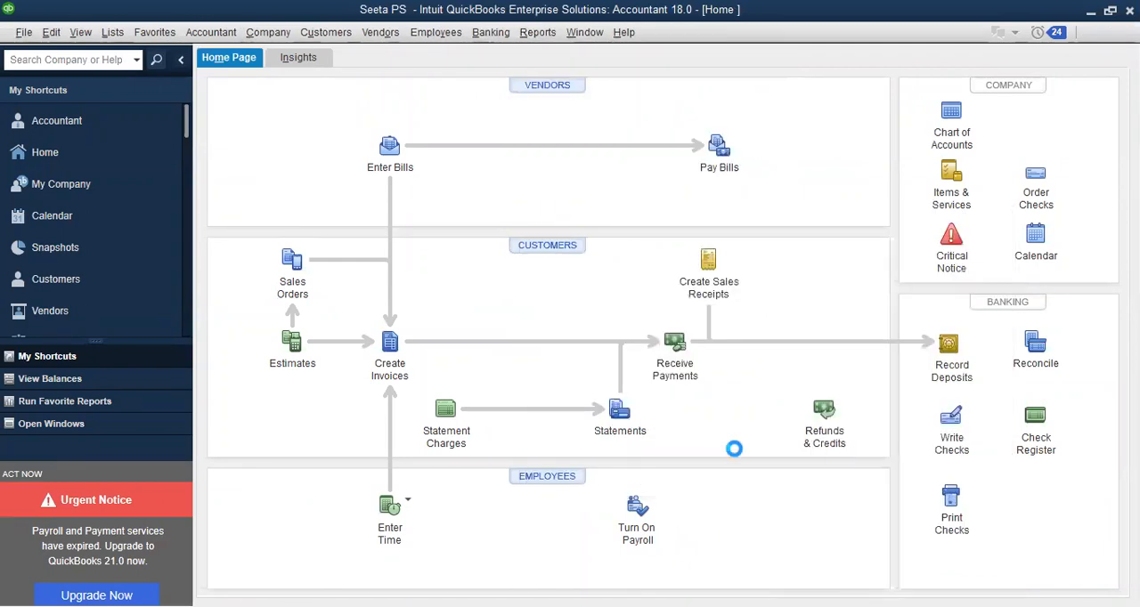